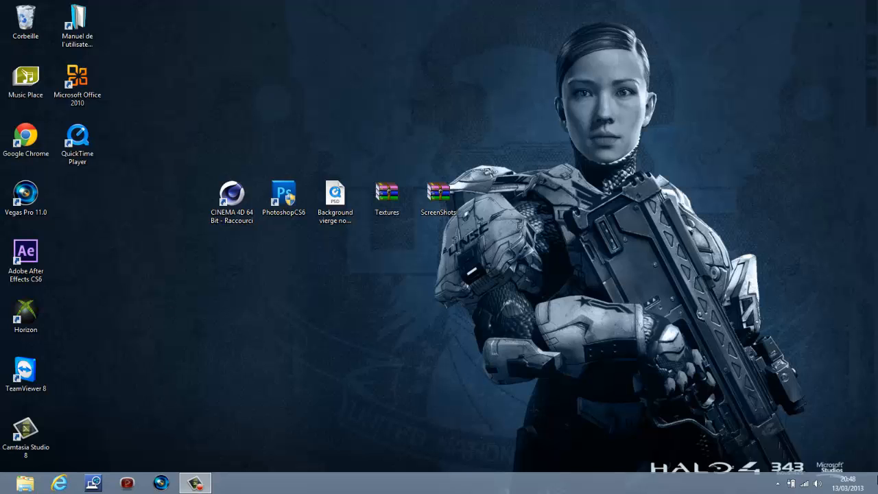
pyautogui.moveTo(872, 463); pyautogui.dragTo(360, 284)
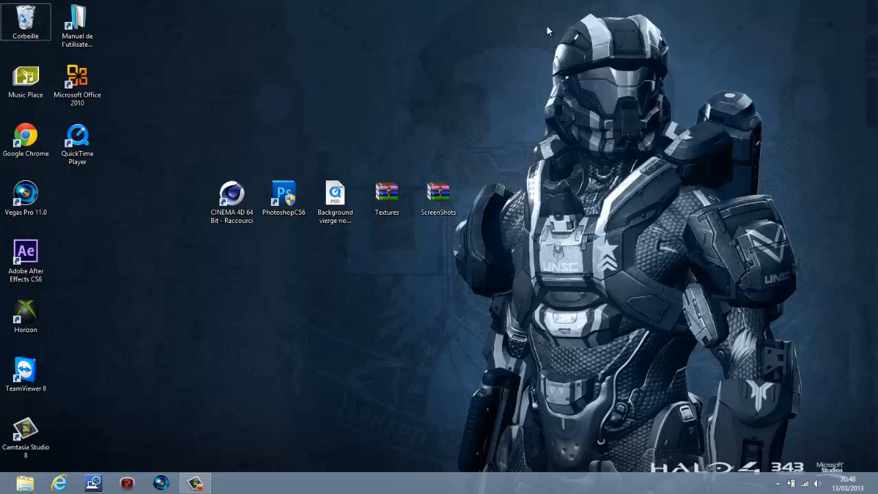
pyautogui.moveTo(722, 12); pyautogui.dragTo(778, 60)
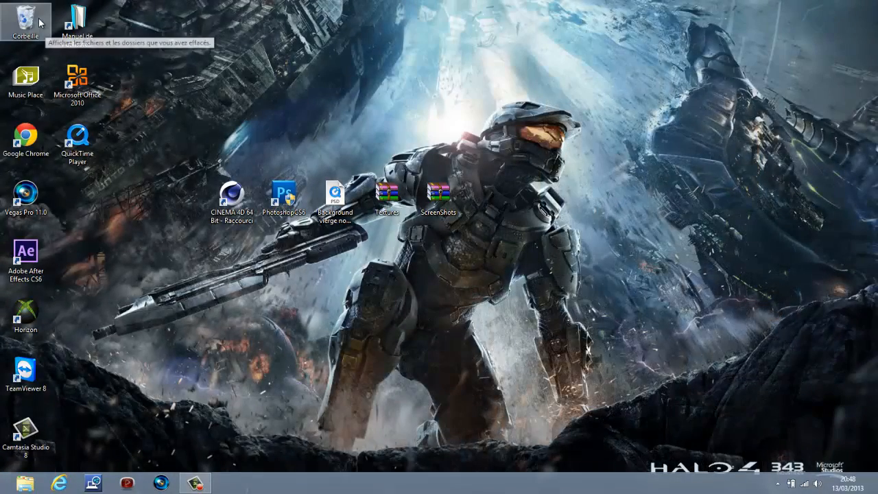
# Step: Empty the Recycle Bin and confirm the permanent deletion of its contents
pyautogui.rightClick(39, 20)
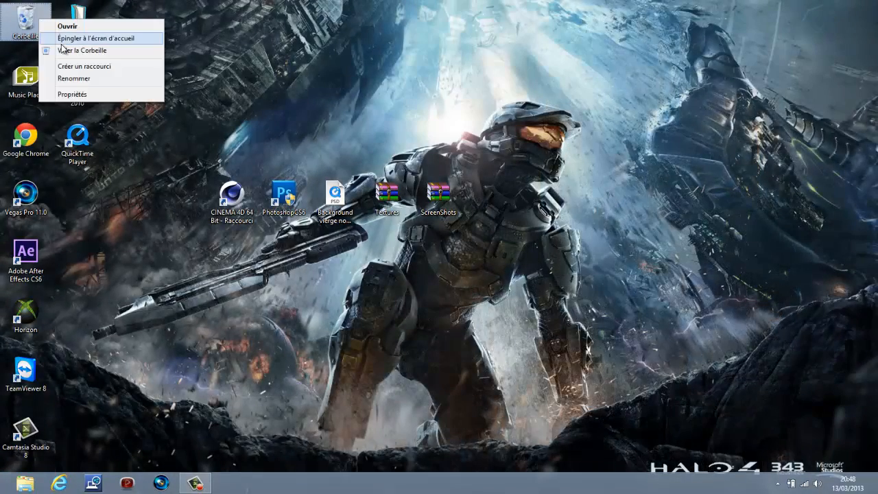
pyautogui.click(81, 50)
pyautogui.click(475, 252)
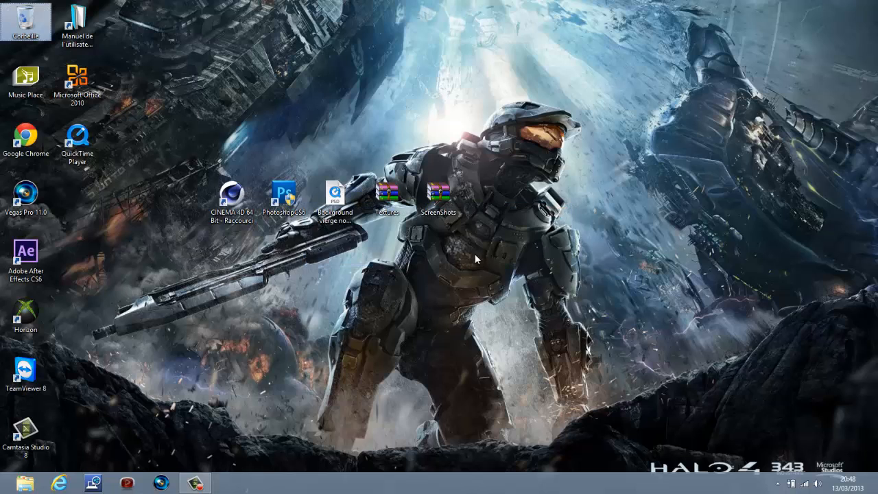
pyautogui.click(729, 275)
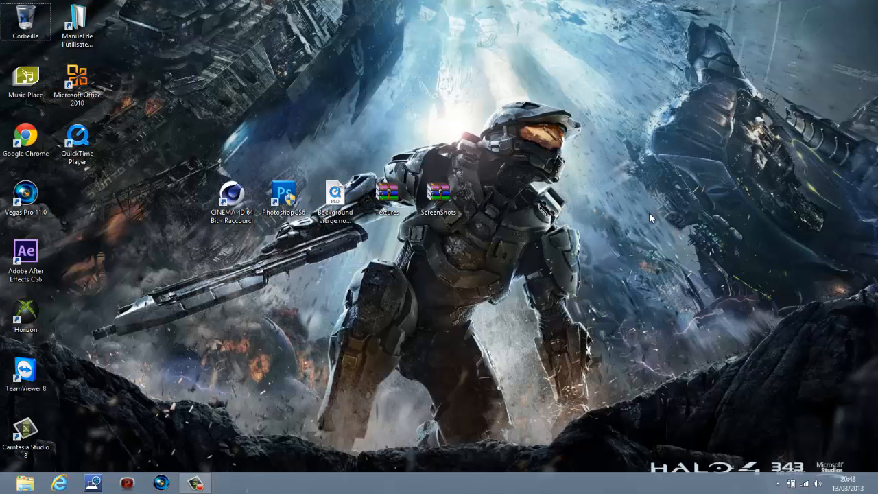
pyautogui.moveTo(676, 200); pyautogui.dragTo(349, 362)
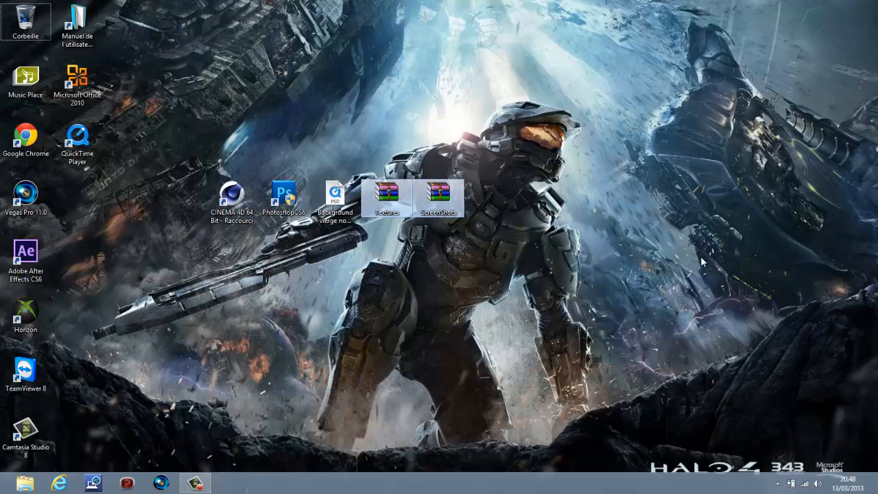
pyautogui.moveTo(707, 249)
pyautogui.mouseDown()
pyautogui.moveTo(309, 294)
pyautogui.moveTo(55, 267)
pyautogui.moveTo(38, 466)
pyautogui.moveTo(236, 471)
pyautogui.moveTo(732, 435)
pyautogui.moveTo(759, 288)
pyautogui.moveTo(638, 285)
pyautogui.moveTo(638, 245)
pyautogui.mouseUp()
pyautogui.moveTo(681, 141)
pyautogui.mouseDown()
pyautogui.moveTo(638, 298)
pyautogui.moveTo(706, 123)
pyautogui.mouseUp()
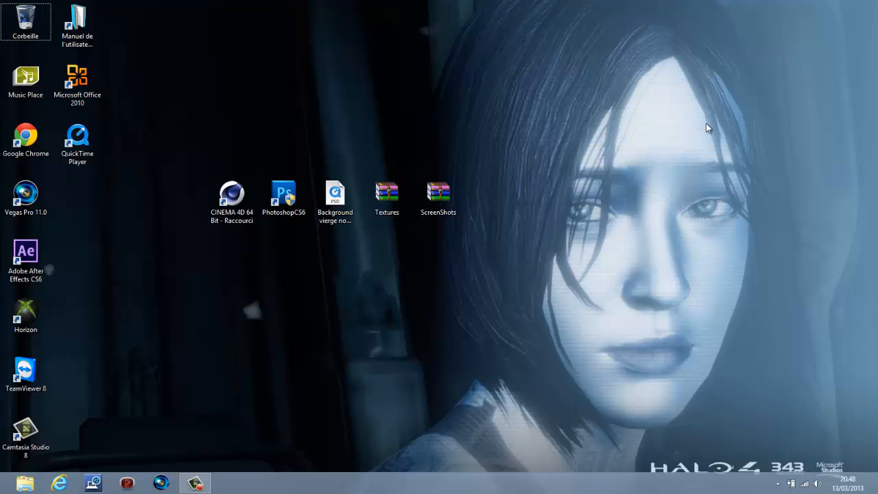
pyautogui.moveTo(744, 225); pyautogui.dragTo(536, 369)
pyautogui.moveTo(765, 108); pyautogui.dragTo(541, 396)
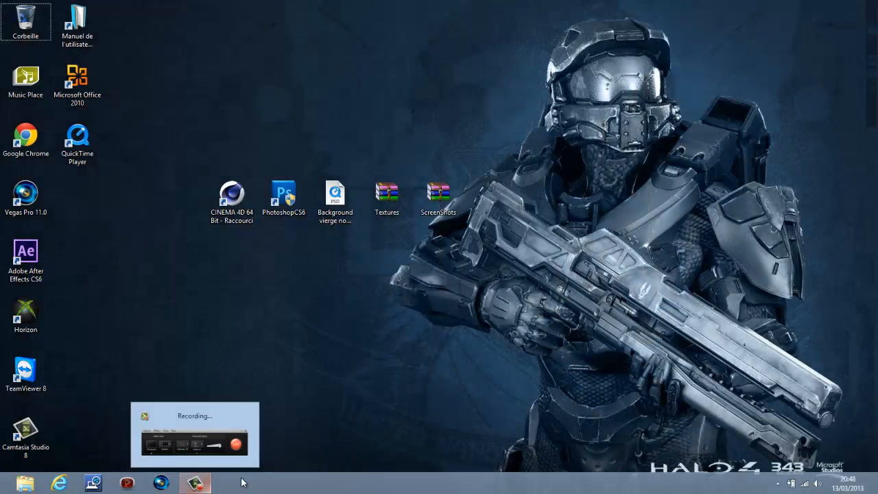
pyautogui.click(198, 484)
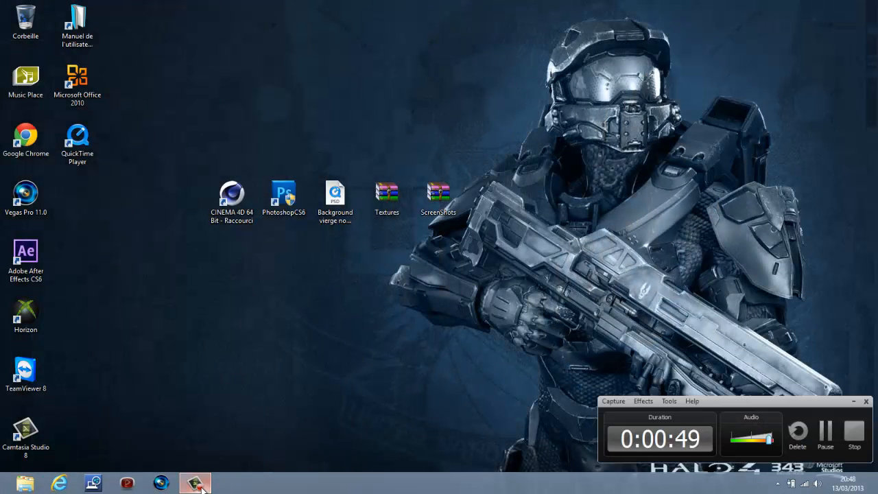
pyautogui.click(853, 402)
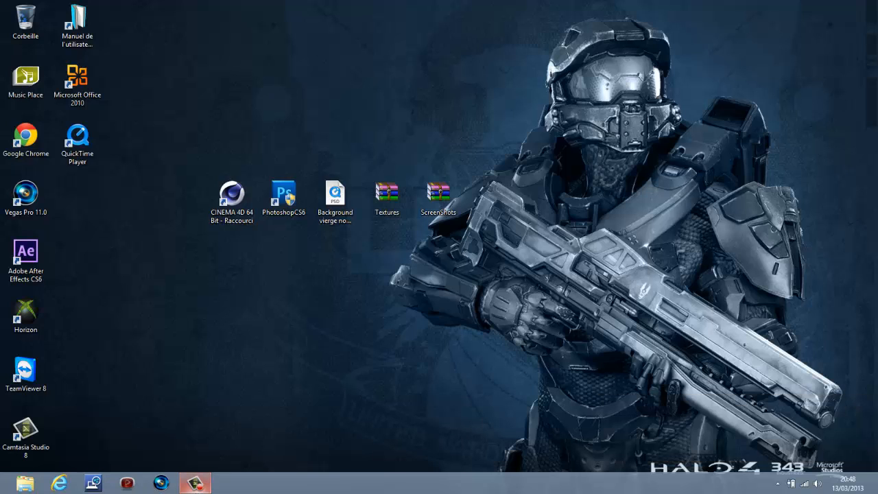
pyautogui.moveTo(196, 484)
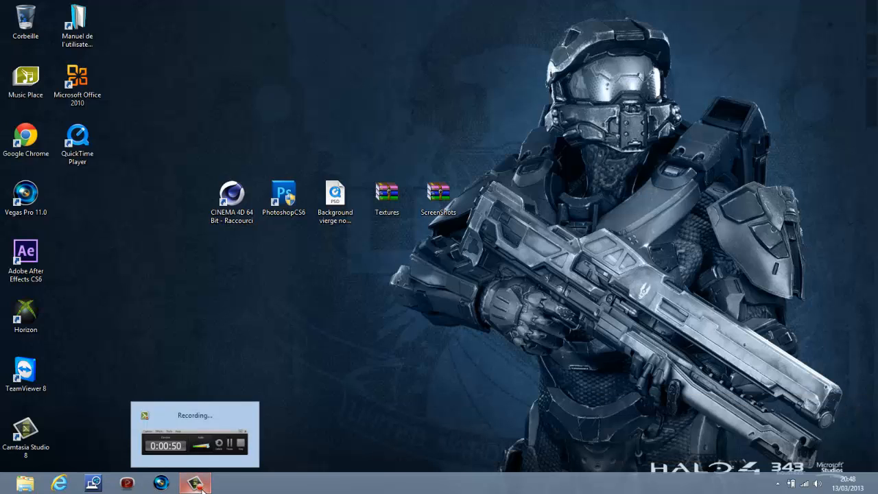
pyautogui.moveTo(720, 98); pyautogui.dragTo(559, 352)
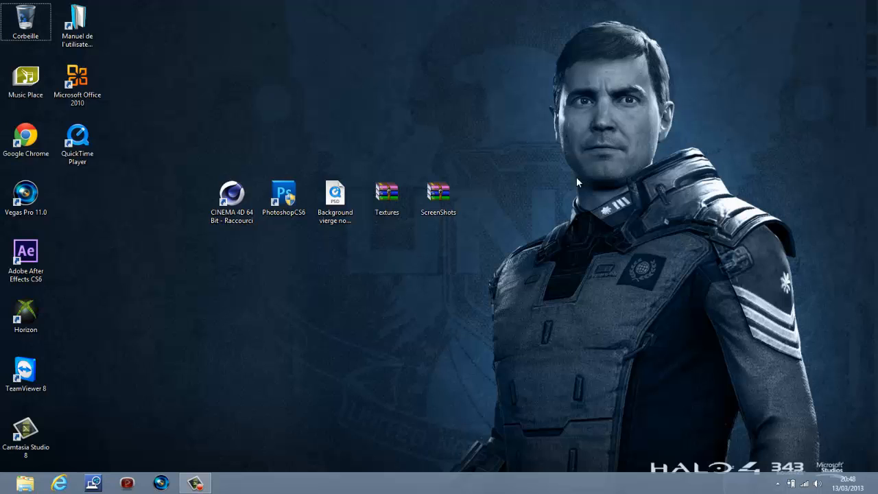
# Step: Shift the ScreenShots, Textures, Background, Photoshop and CINEMA 4D desktop icons two grid columns across, keeping them in one row
pyautogui.moveTo(454, 196); pyautogui.dragTo(549, 195)
pyautogui.moveTo(397, 196); pyautogui.dragTo(483, 194)
pyautogui.moveTo(335, 195); pyautogui.dragTo(438, 198)
pyautogui.moveTo(284, 195); pyautogui.dragTo(387, 197)
pyautogui.moveTo(232, 195); pyautogui.dragTo(335, 198)
pyautogui.moveTo(521, 305); pyautogui.dragTo(254, 327)
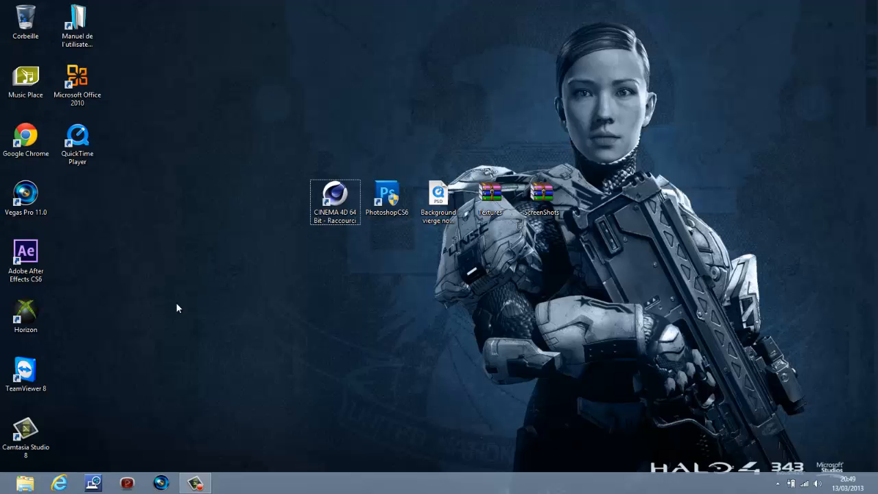
pyautogui.moveTo(187, 303); pyautogui.dragTo(573, 172)
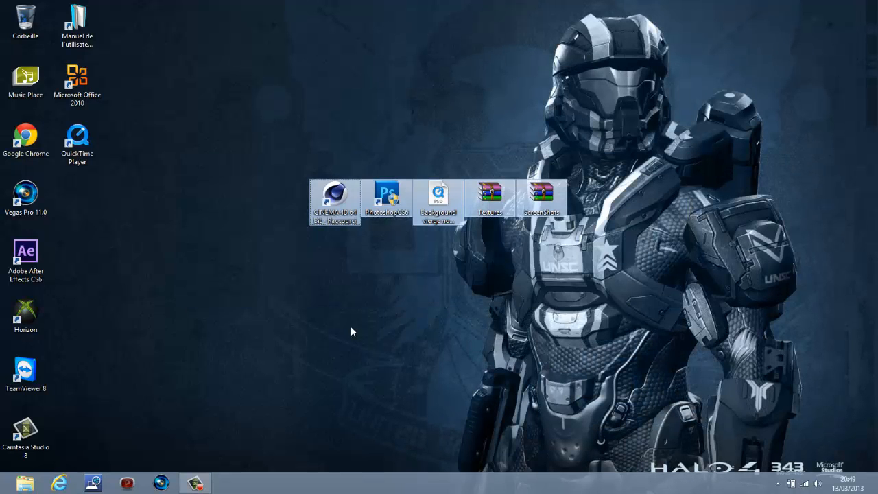
# Step: Separate the CINEMA 4D shortcut from the row of tutorial icons, placing it two grid columns before its current spot
pyautogui.moveTo(329, 203); pyautogui.dragTo(206, 102)
pyautogui.click(330, 205)
pyautogui.moveTo(192, 221); pyautogui.dragTo(221, 211)
pyautogui.moveTo(197, 155); pyautogui.dragTo(280, 330)
pyautogui.moveTo(242, 208)
pyautogui.mouseDown()
pyautogui.moveTo(283, 282)
pyautogui.moveTo(229, 177)
pyautogui.moveTo(237, 195)
pyautogui.mouseUp()
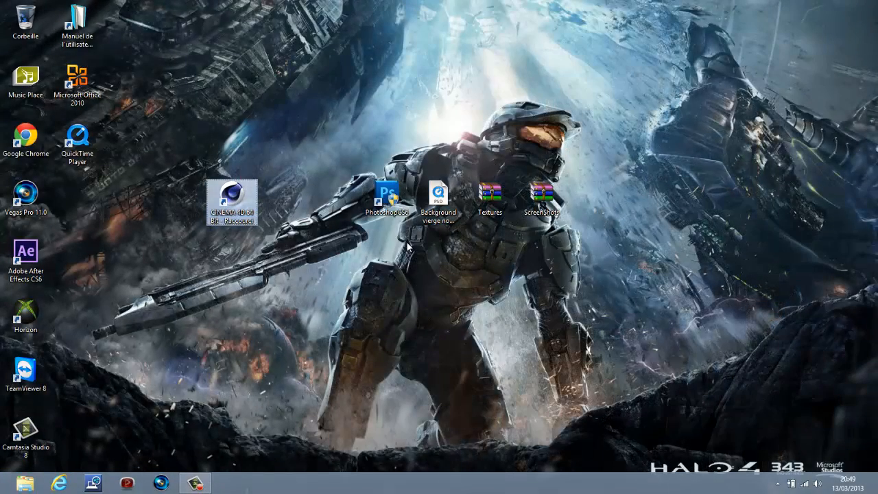
# Step: Place the Background PSD file and the Photoshop shortcut side by side, two grid rows below the other icons
pyautogui.moveTo(357, 238); pyautogui.dragTo(604, 203)
pyautogui.click(576, 281)
pyautogui.moveTo(439, 200); pyautogui.dragTo(448, 340)
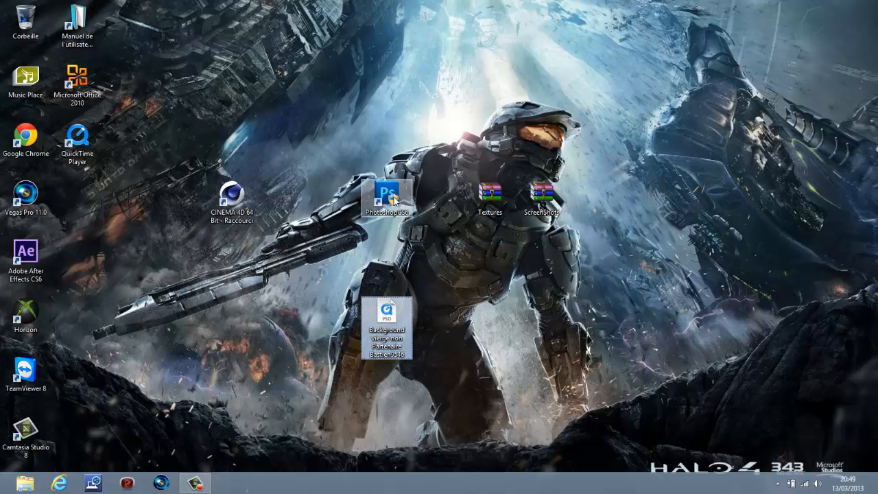
pyautogui.moveTo(388, 198); pyautogui.dragTo(336, 314)
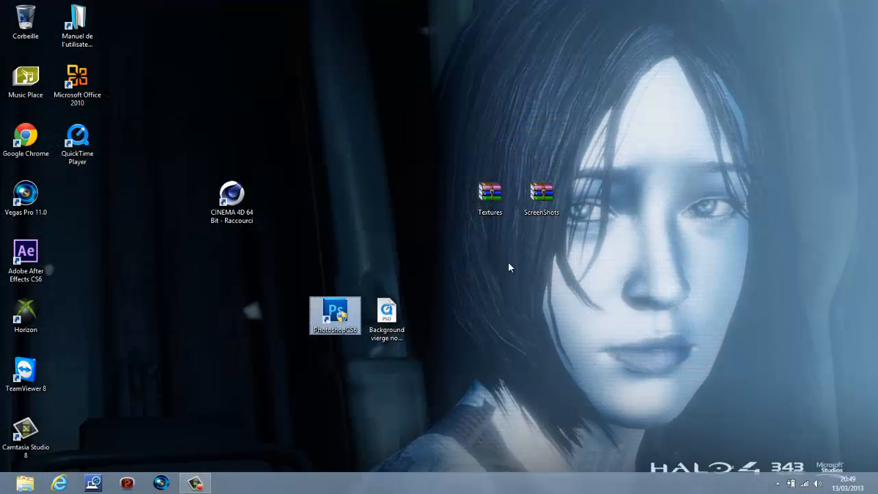
pyautogui.click(510, 265)
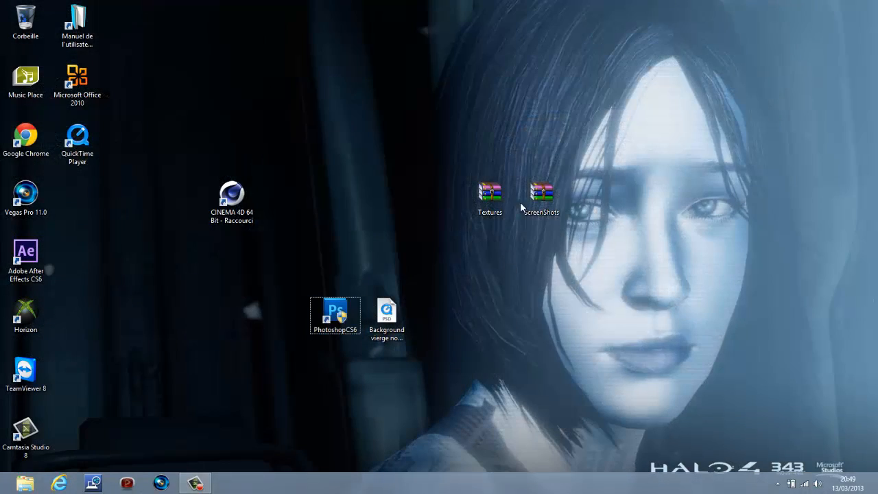
# Step: Move the Textures and ScreenShots archives together one grid row up and away from the other tutorial icons
pyautogui.moveTo(459, 158); pyautogui.dragTo(621, 246)
pyautogui.moveTo(559, 202); pyautogui.dragTo(653, 146)
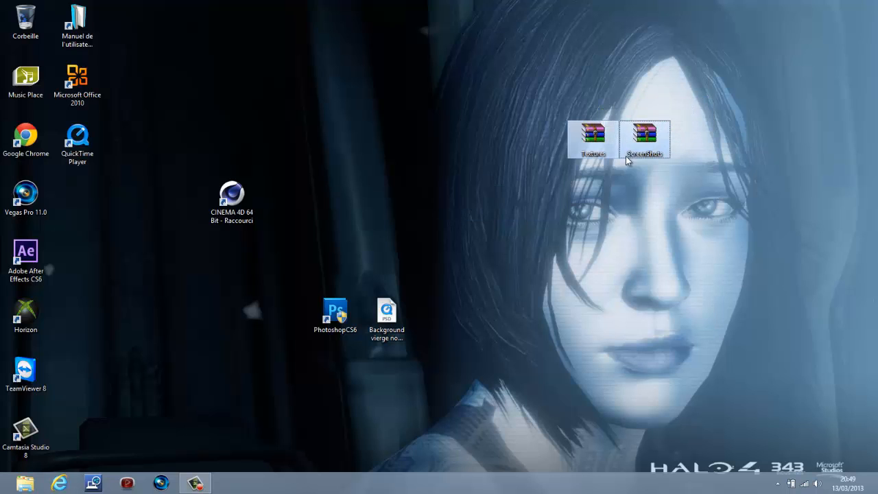
pyautogui.click(570, 220)
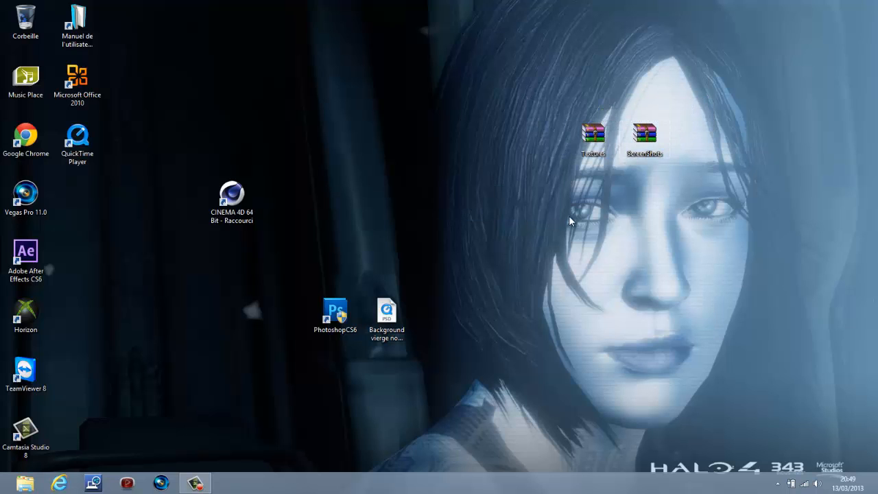
# Step: Open the Textures archive, preview the texture image 39.jpg and return to the desktop
pyautogui.doubleClick(592, 141)
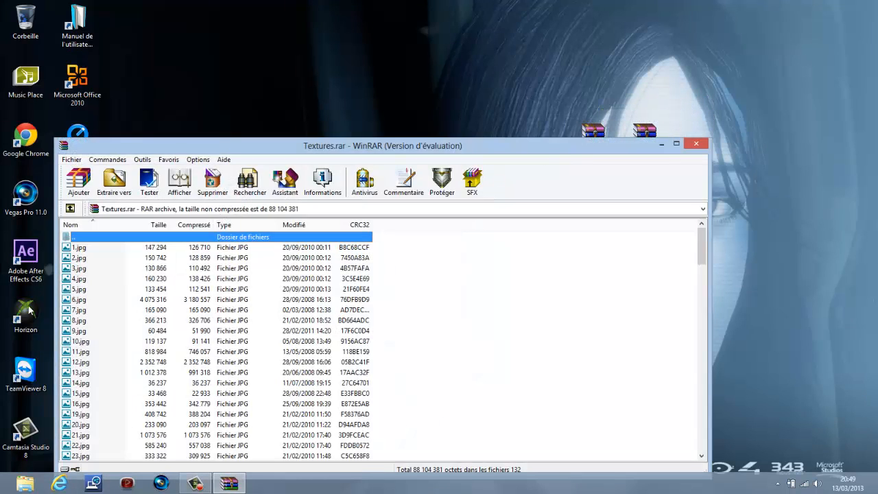
pyautogui.scroll(-7, 165, 330)
pyautogui.scroll(-2, 164, 330)
pyautogui.doubleClick(164, 340)
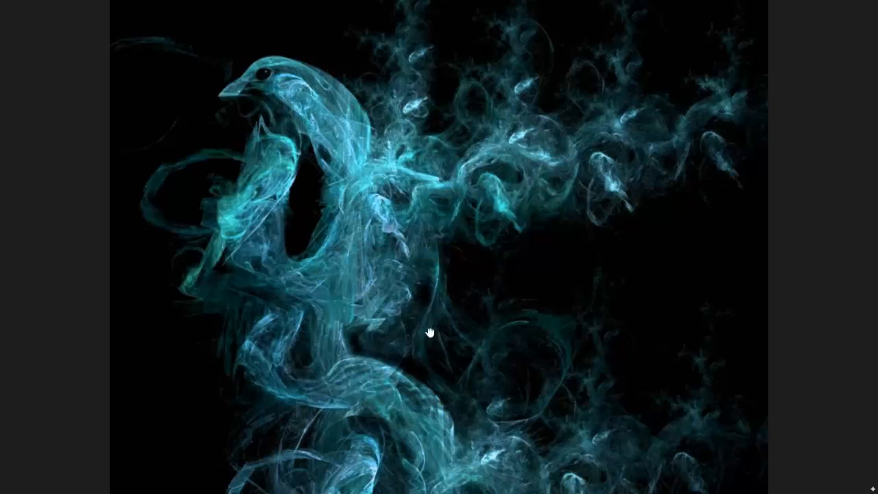
pyautogui.moveTo(431, 333); pyautogui.dragTo(542, 489)
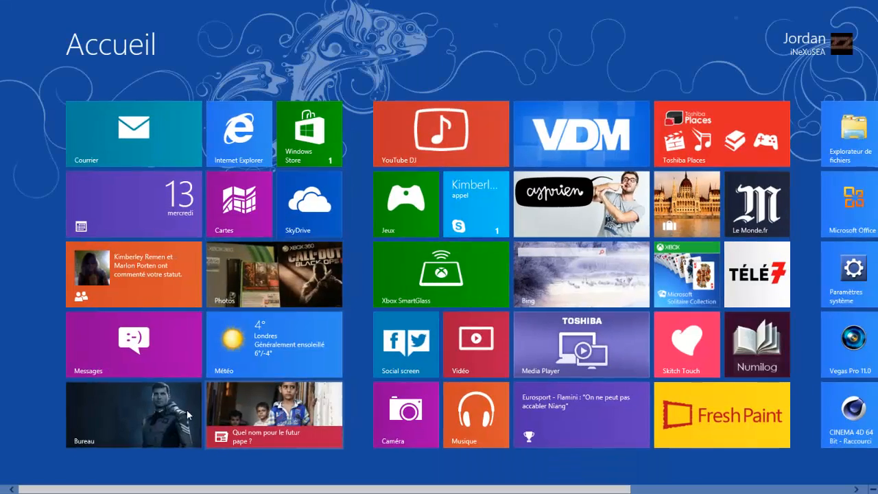
pyautogui.click(188, 414)
# Step: Look through the list of texture images in the Textures archive and close the archive window
pyautogui.scroll(3, 195, 364)
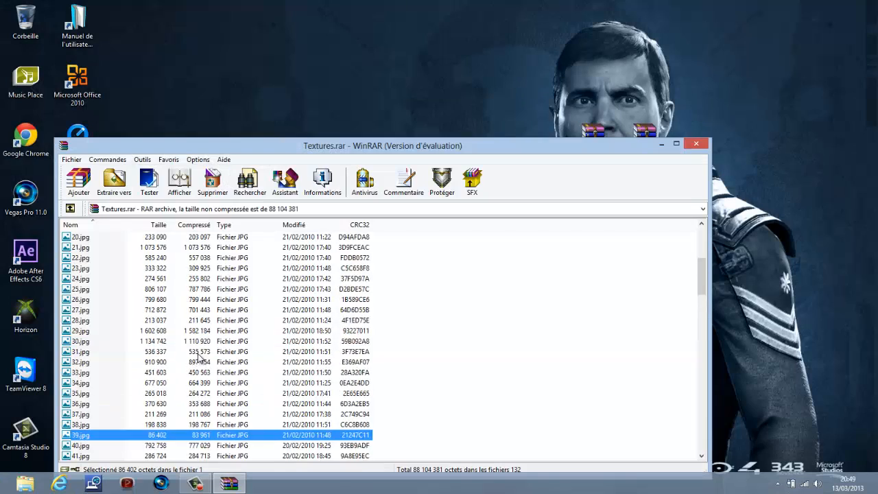
pyautogui.scroll(-20, 168, 343)
pyautogui.scroll(16, 172, 275)
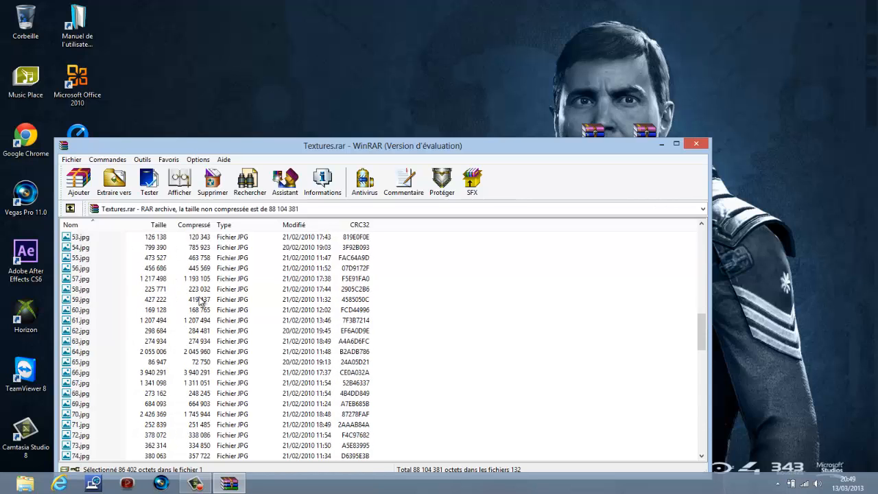
pyautogui.click(663, 146)
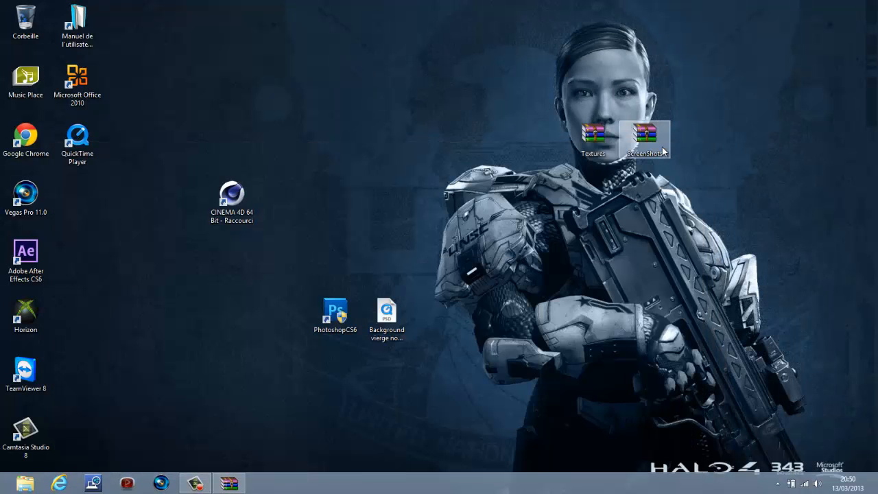
pyautogui.doubleClick(594, 140)
pyautogui.scroll(-7, 214, 297)
pyautogui.scroll(7, 215, 296)
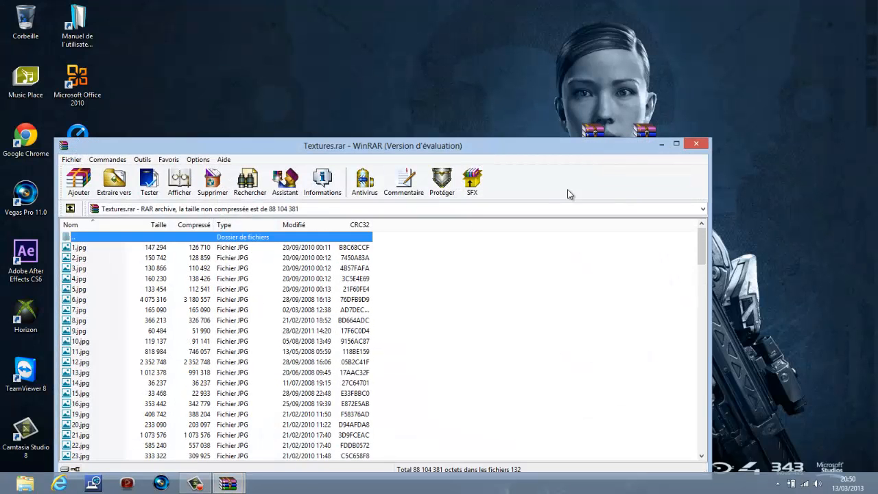
pyautogui.click(699, 145)
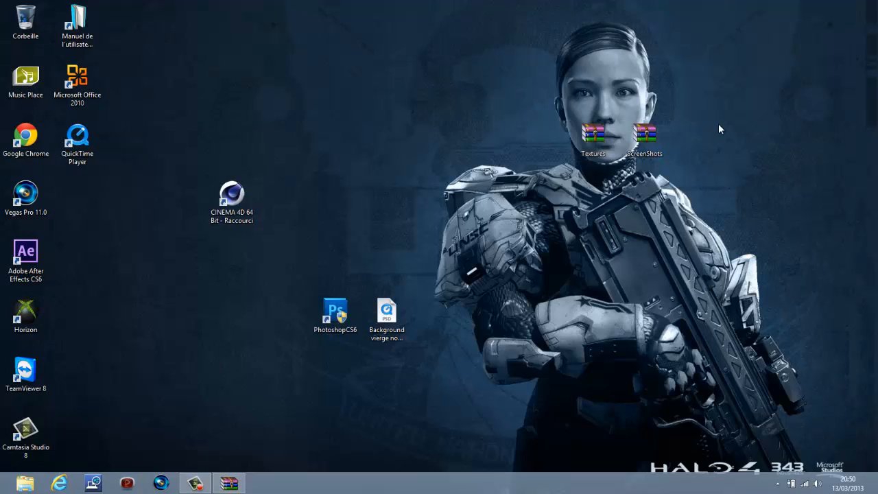
# Step: Regroup the Textures and ScreenShots archives higher on the desktop and place the Photoshop shortcut and Background PSD file just below them
pyautogui.moveTo(719, 127); pyautogui.dragTo(752, 97)
pyautogui.moveTo(816, 94); pyautogui.dragTo(632, 202)
pyautogui.moveTo(562, 200); pyautogui.dragTo(707, 112)
pyautogui.moveTo(655, 148); pyautogui.dragTo(629, 115)
pyautogui.click(491, 149)
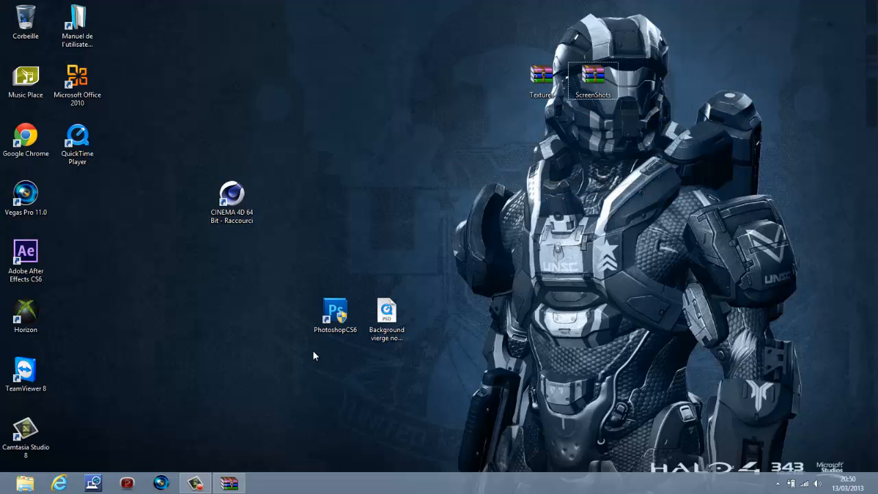
pyautogui.moveTo(273, 368); pyautogui.dragTo(474, 274)
pyautogui.moveTo(341, 328); pyautogui.dragTo(444, 153)
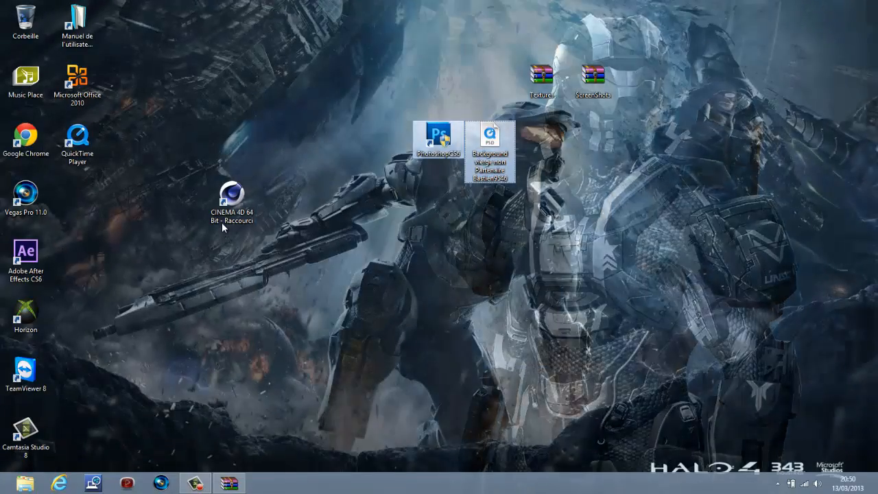
# Step: Launch CINEMA 4D and add a MoGraph MoText object to the empty scene, viewed almost from the front
pyautogui.click(242, 201)
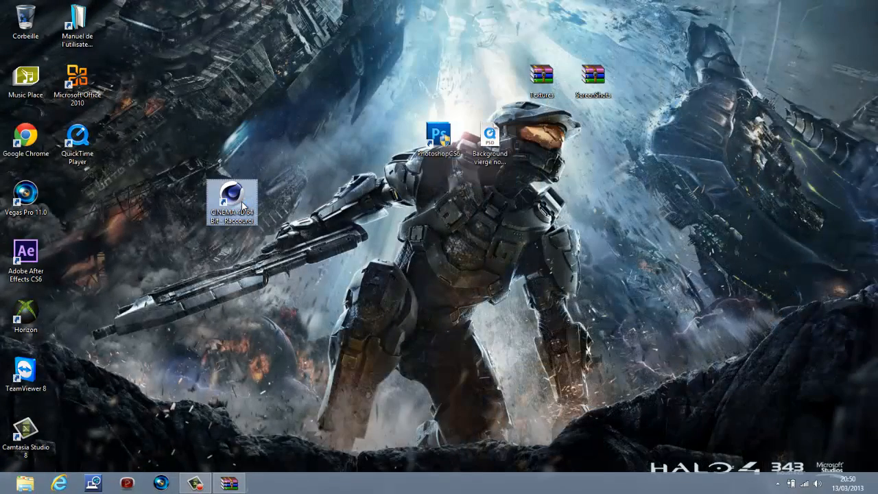
pyautogui.doubleClick(241, 202)
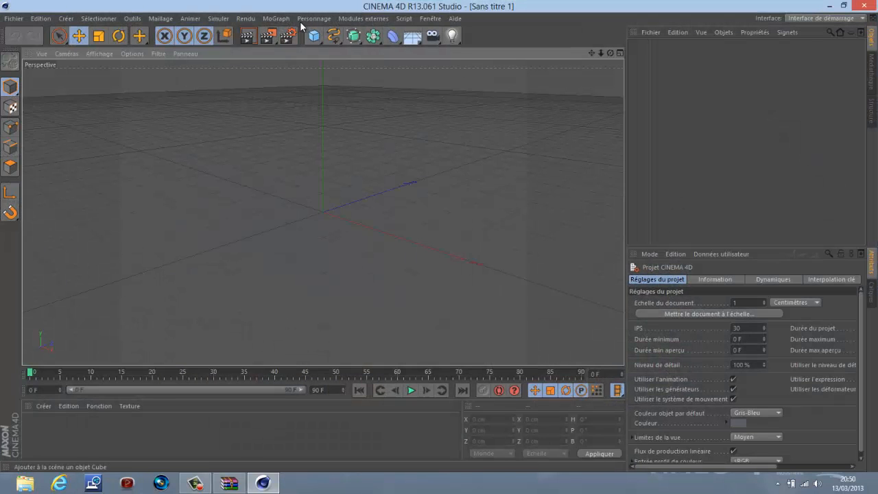
pyautogui.click(283, 20)
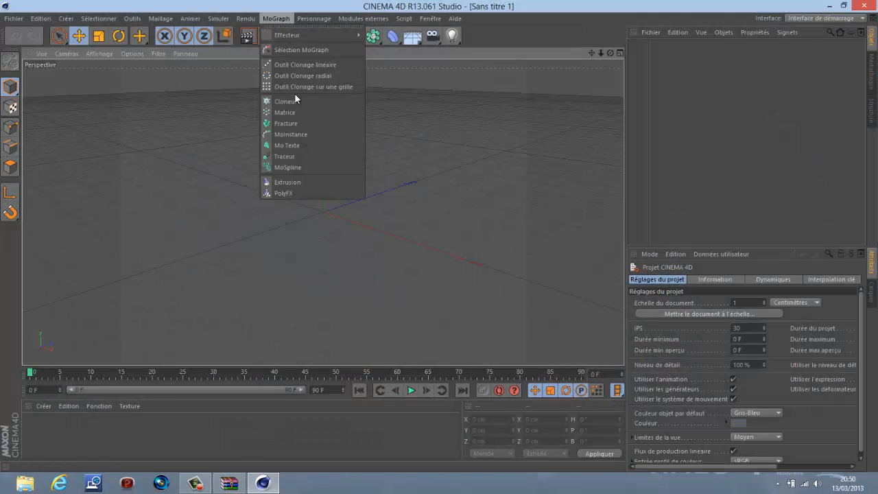
pyautogui.click(296, 143)
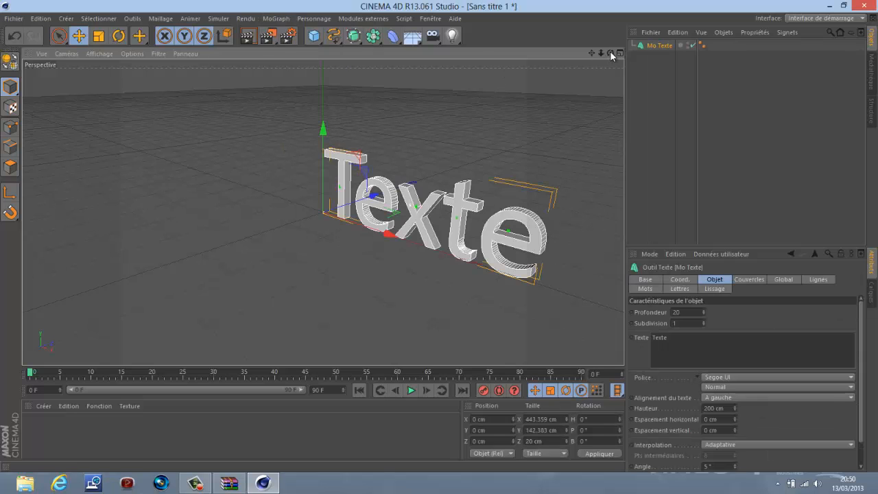
pyautogui.moveTo(610, 53); pyautogui.dragTo(440, 236)
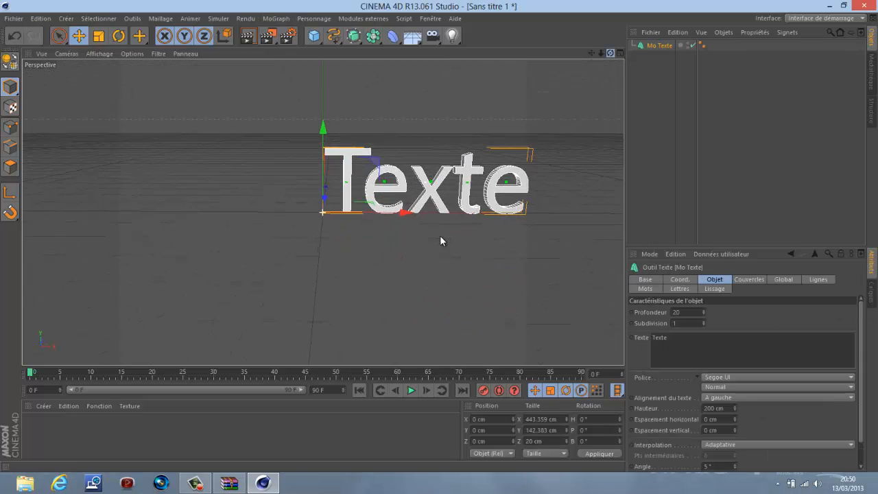
# Step: Move the MoText object along X to about -96 cm and set its extrusion depth to 60
pyautogui.moveTo(401, 212); pyautogui.dragTo(385, 228)
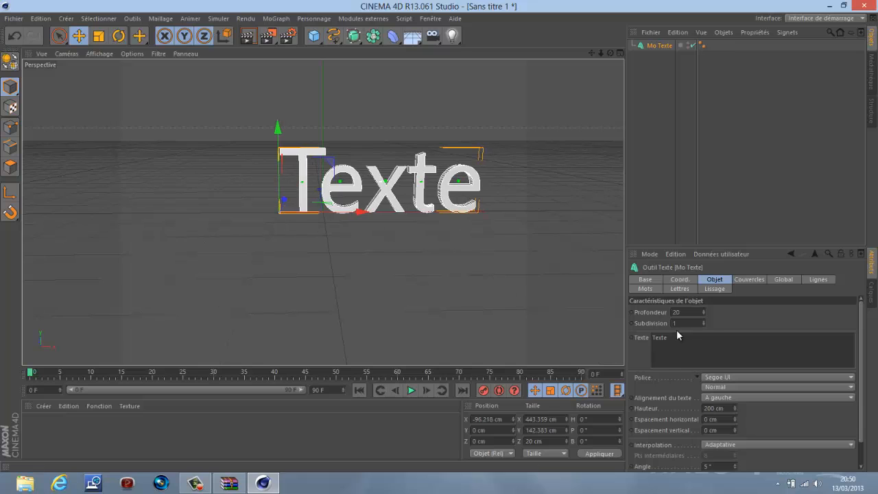
pyautogui.doubleClick(695, 311)
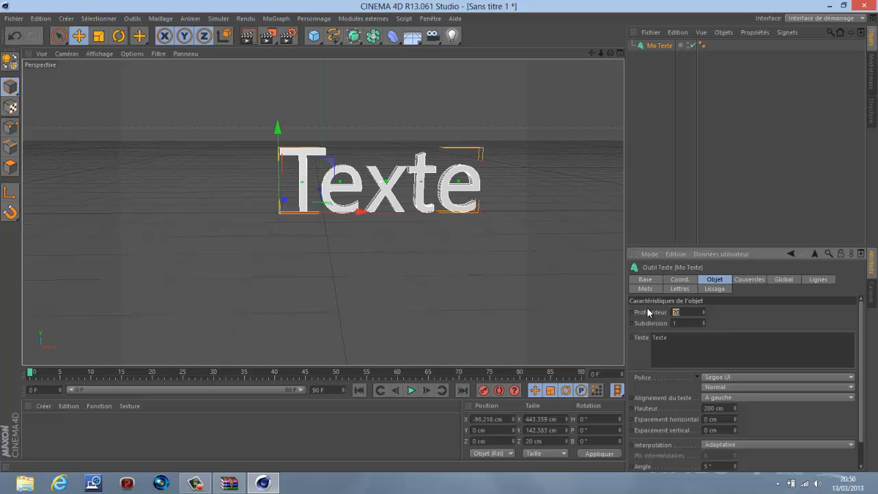
pyautogui.write('60')
pyautogui.press('Return')
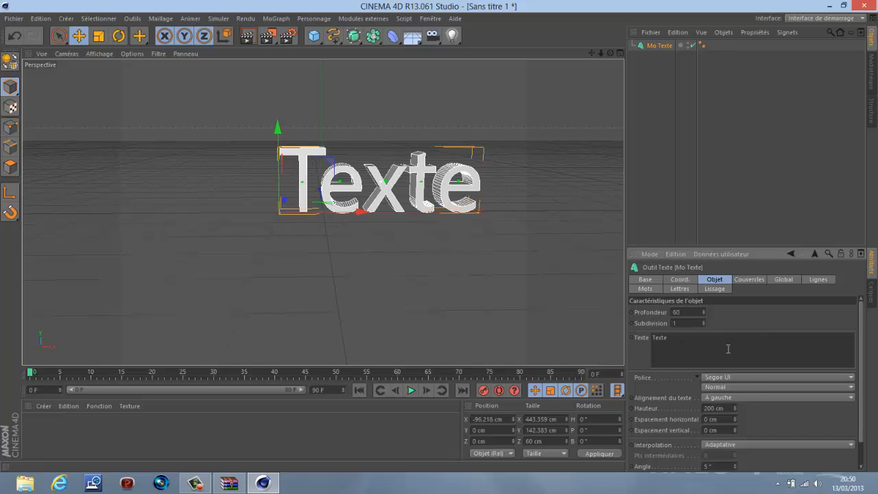
# Step: Set the MoText font to Avenger and move the object along X to about -394 cm
pyautogui.click(750, 376)
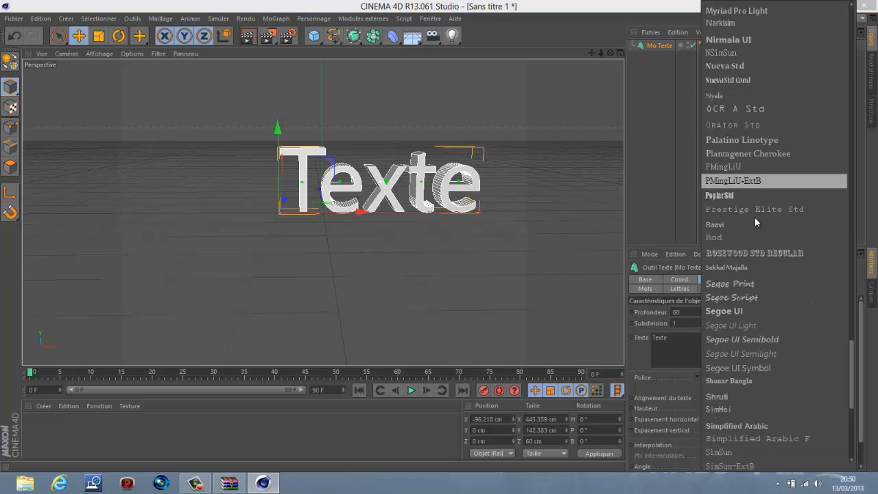
pyautogui.scroll(8, 755, 212)
pyautogui.scroll(20, 758, 201)
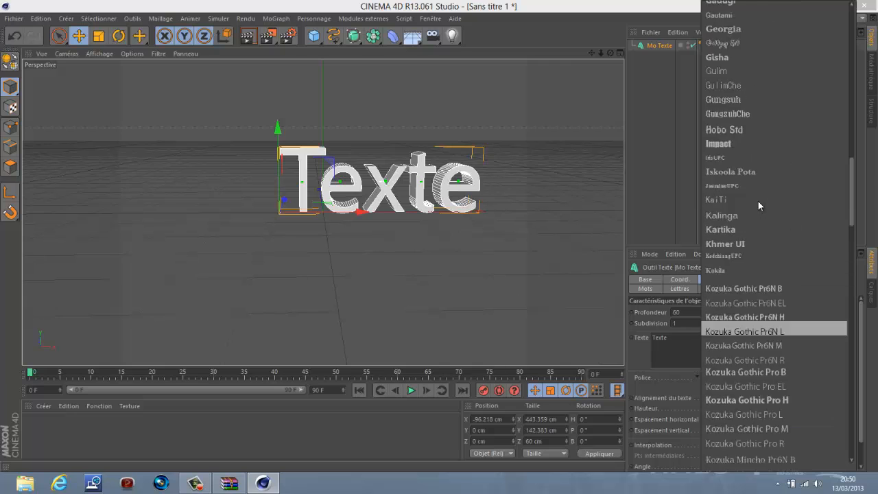
pyautogui.scroll(8, 758, 199)
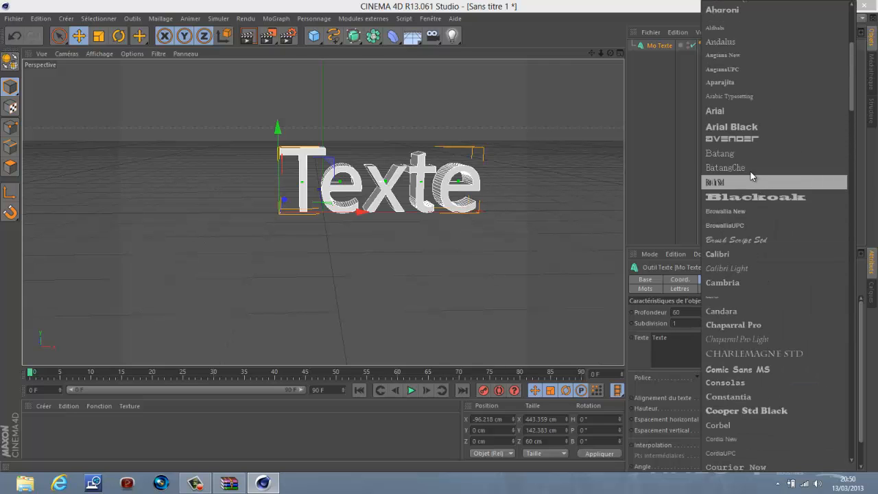
pyautogui.scroll(4, 755, 192)
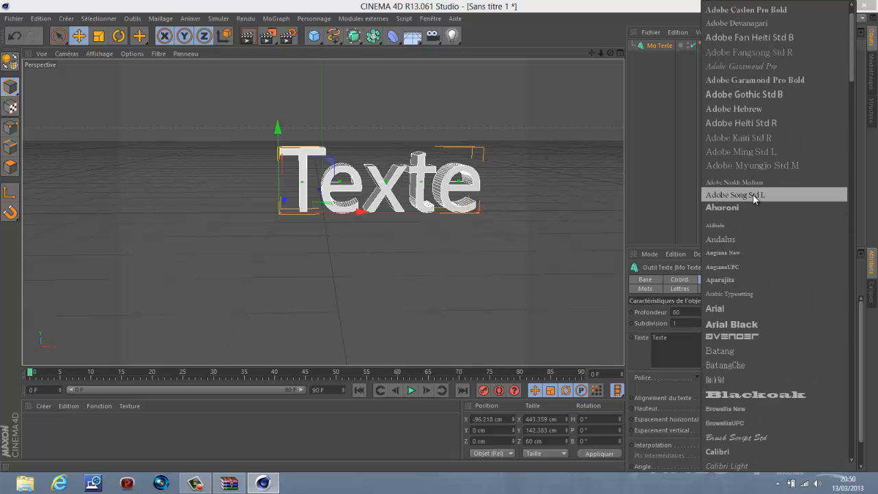
pyautogui.scroll(-5, 758, 192)
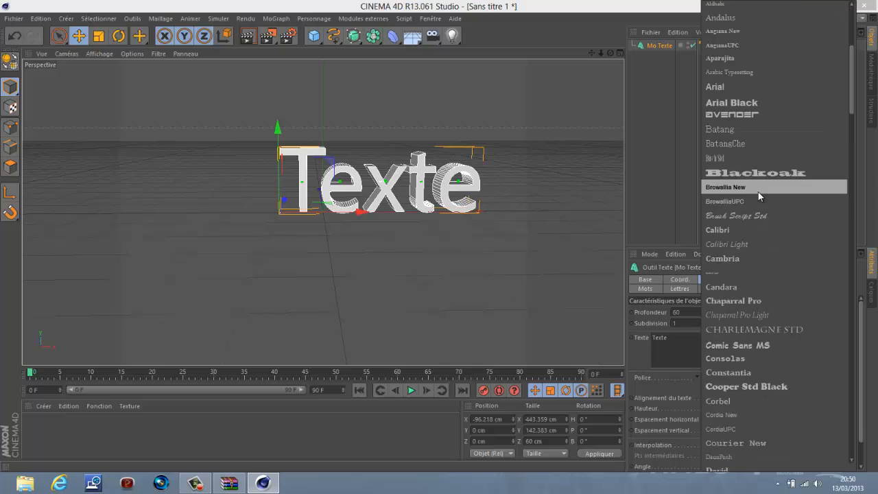
pyautogui.click(755, 116)
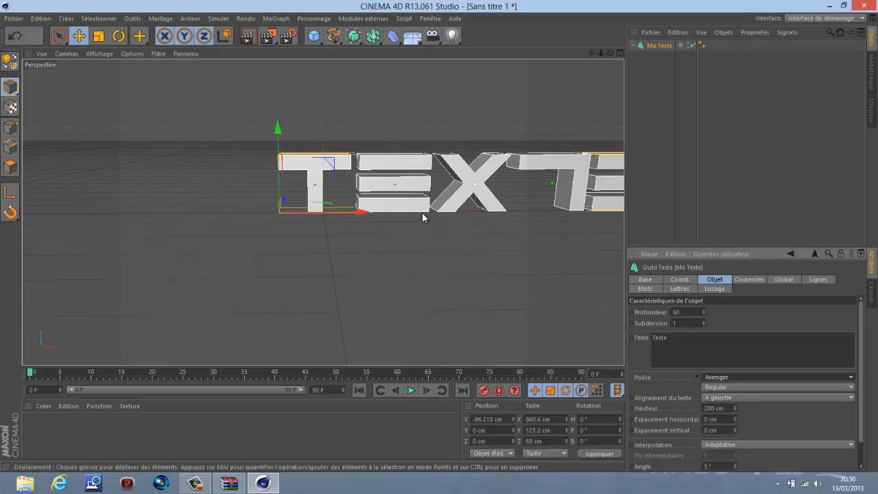
pyautogui.moveTo(362, 216); pyautogui.dragTo(227, 216)
# Step: Replace the MoText wording with TUTO
pyautogui.doubleClick(695, 340)
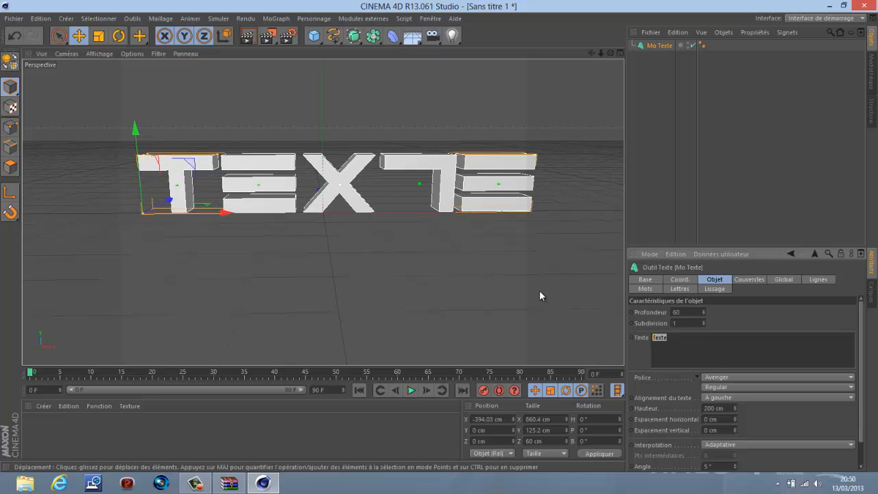
pyautogui.write('TUTO')
pyautogui.click(775, 318)
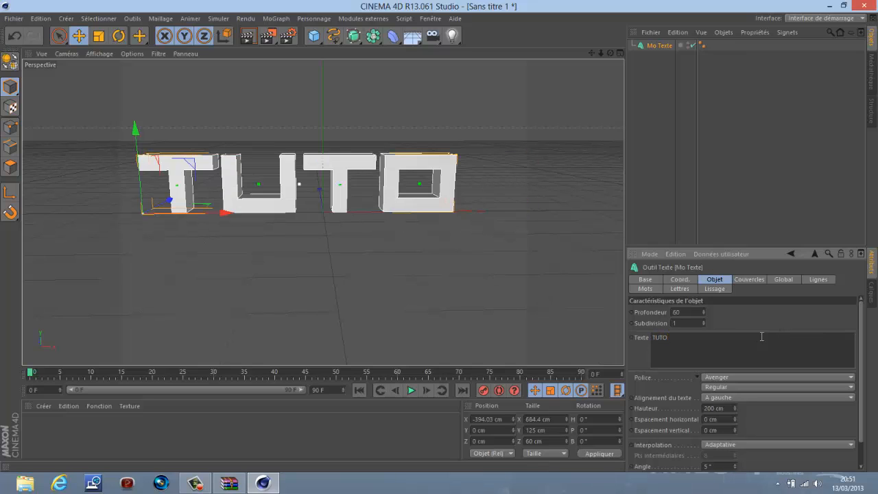
# Step: Change the MoText wording to iNeXuS2z and move the object along X to about -602 cm
pyautogui.moveTo(761, 336); pyautogui.dragTo(581, 315)
pyautogui.write('iN')
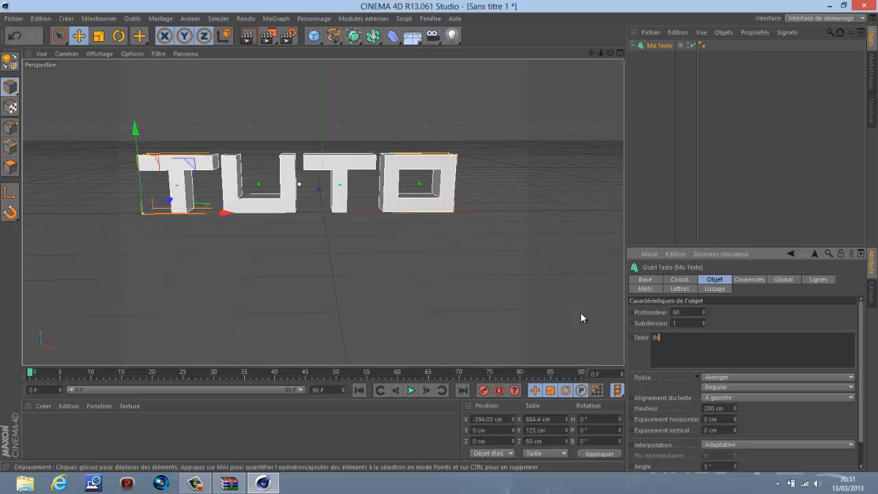
pyautogui.write('eXuS2z')
pyautogui.click(772, 322)
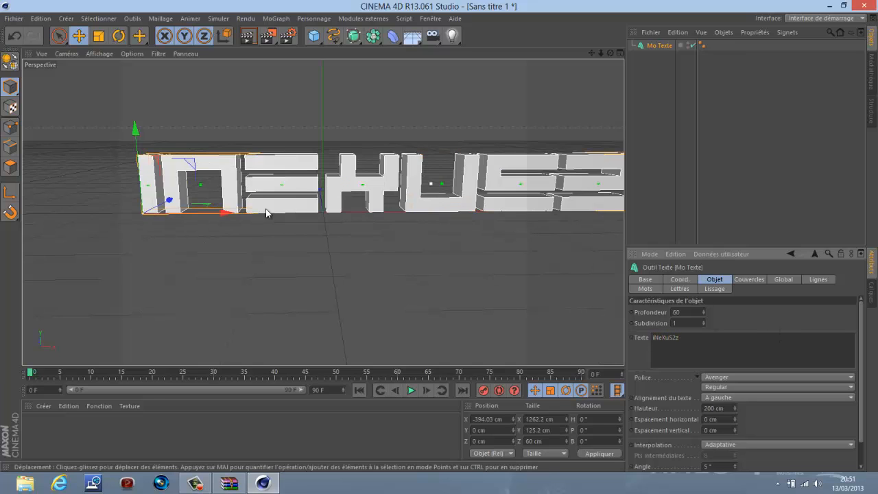
pyautogui.moveTo(220, 212); pyautogui.dragTo(120, 200)
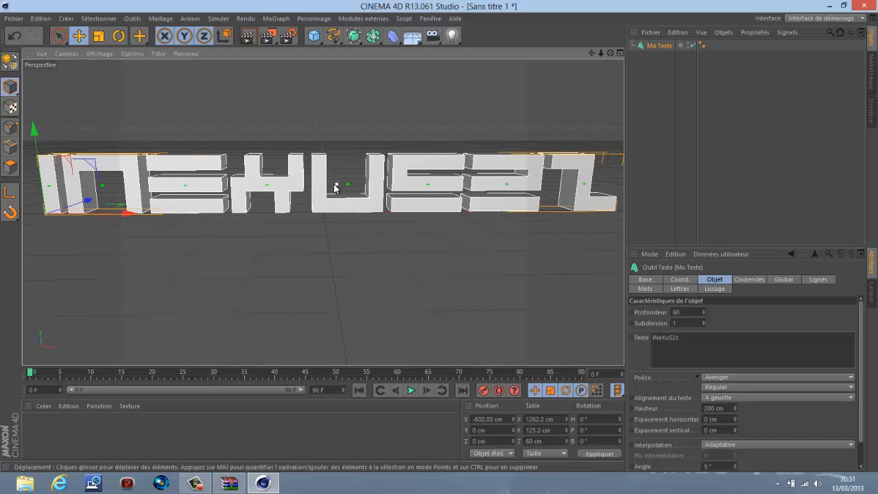
pyautogui.scroll(-2, 335, 186)
pyautogui.scroll(-1, 362, 197)
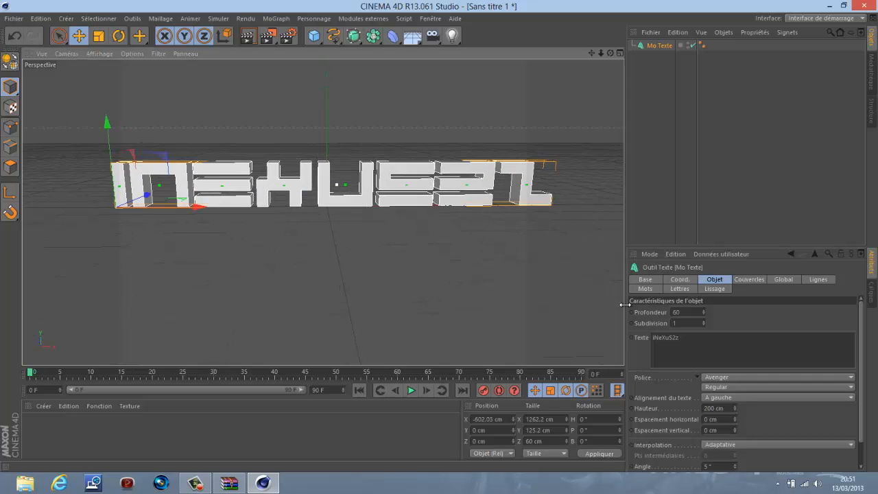
# Step: Make the uppercase X in the MoText wording lowercase so it reads iNexuS2z
pyautogui.click(703, 353)
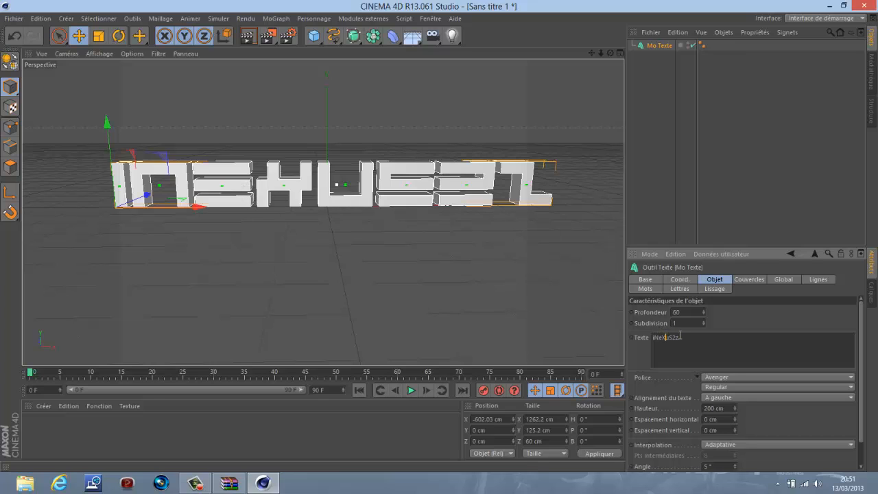
pyautogui.write('x')
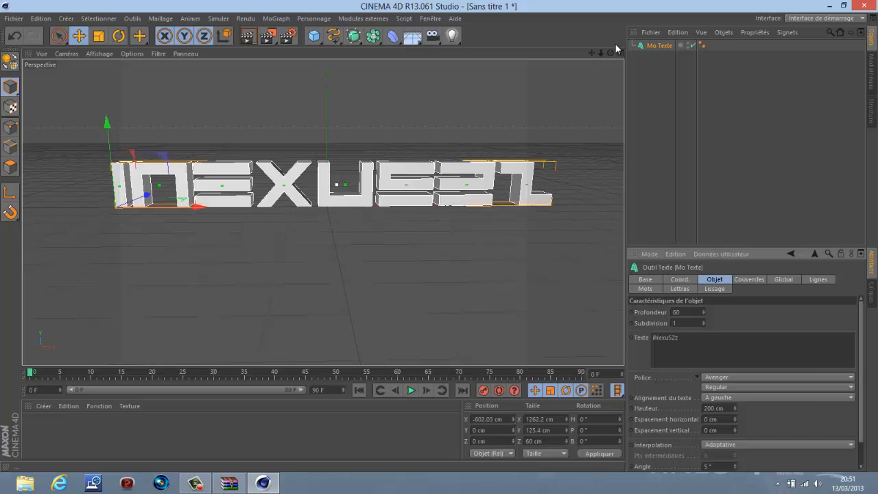
pyautogui.keyDown('alt'); pyautogui.moveTo(440, 235); pyautogui.dragTo(438, 235); pyautogui.keyUp('alt')
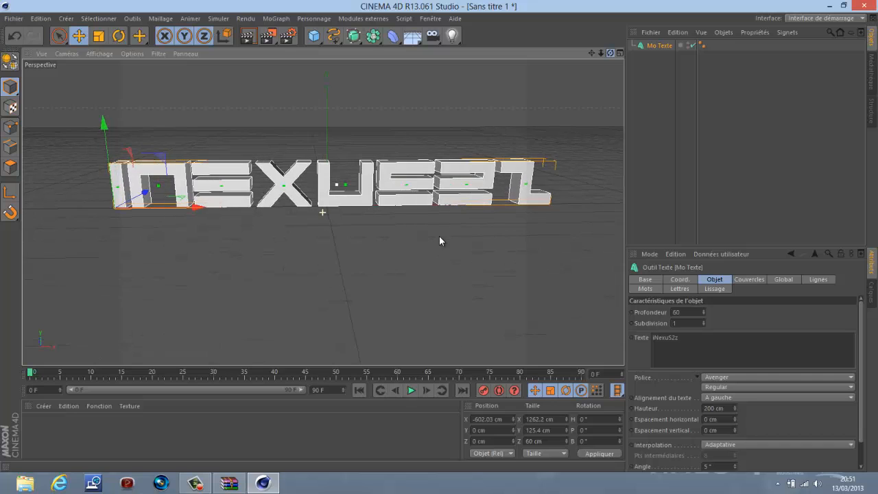
# Step: Try Couvercle et biseau on the text's start and end caps, and set both back to Couvercle uniquement
pyautogui.click(748, 280)
pyautogui.click(734, 310)
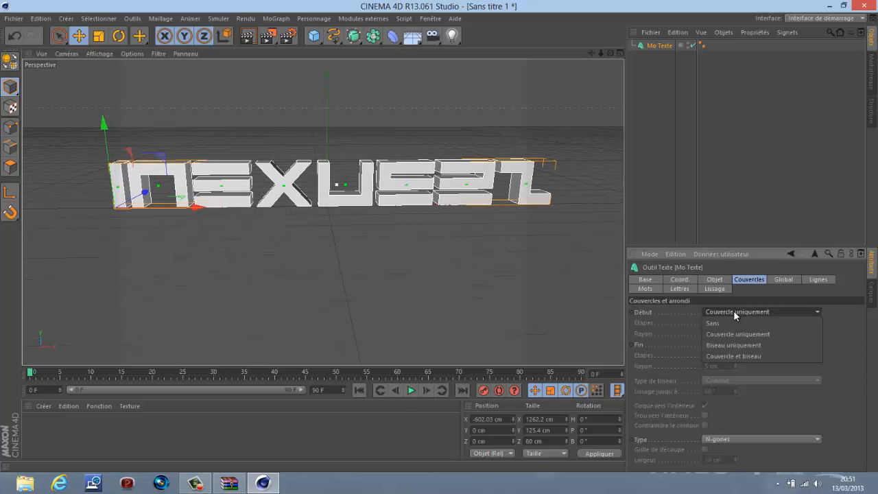
pyautogui.click(741, 358)
pyautogui.click(757, 345)
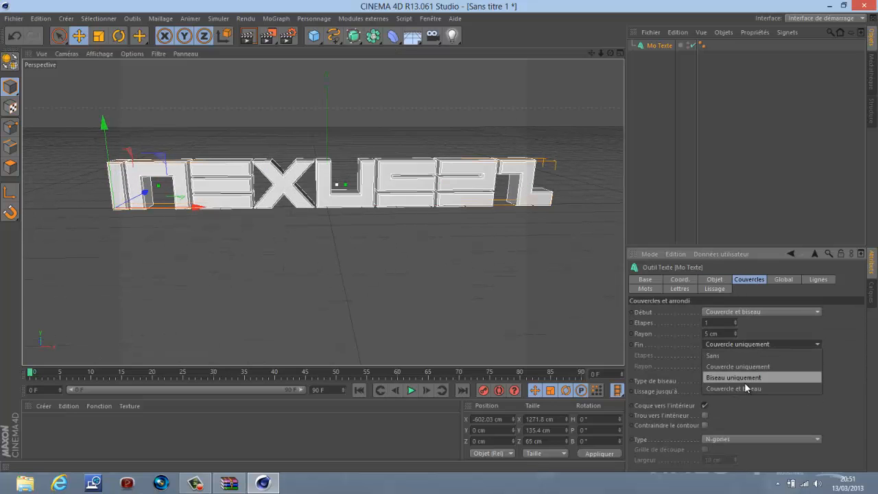
pyautogui.click(733, 386)
pyautogui.click(738, 344)
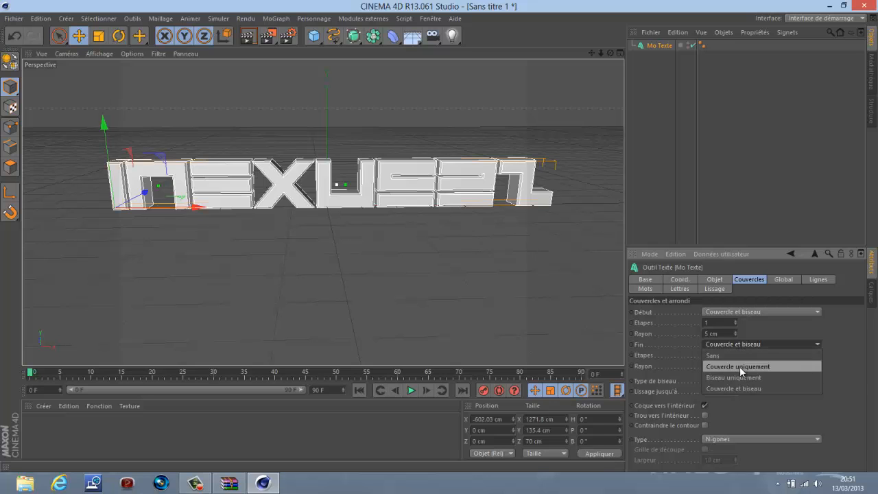
pyautogui.click(740, 367)
pyautogui.click(742, 314)
pyautogui.click(741, 323)
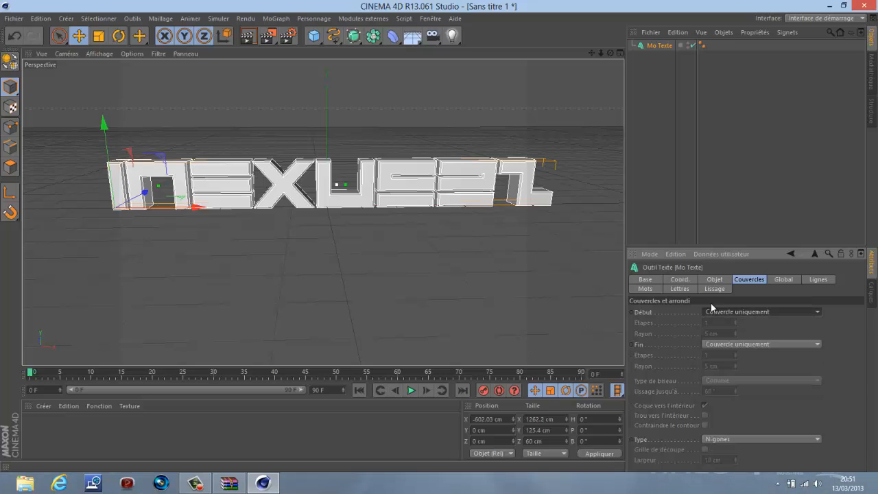
pyautogui.click(679, 279)
pyautogui.click(649, 280)
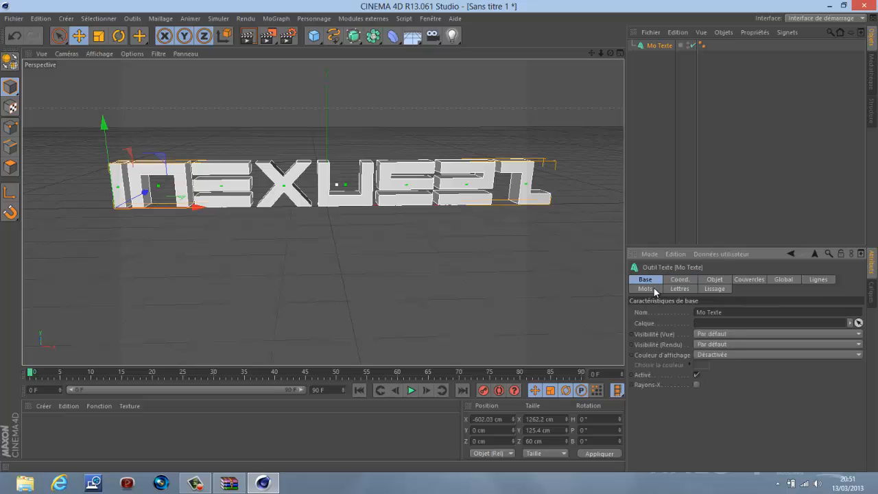
# Step: Create a new material and set its colour to pure red, RGB 255, 0, 0
pyautogui.doubleClick(54, 429)
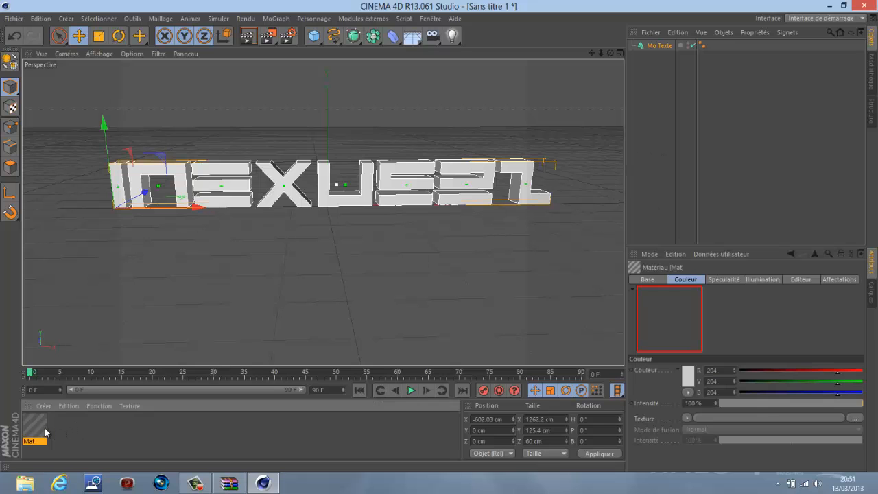
pyautogui.doubleClick(36, 425)
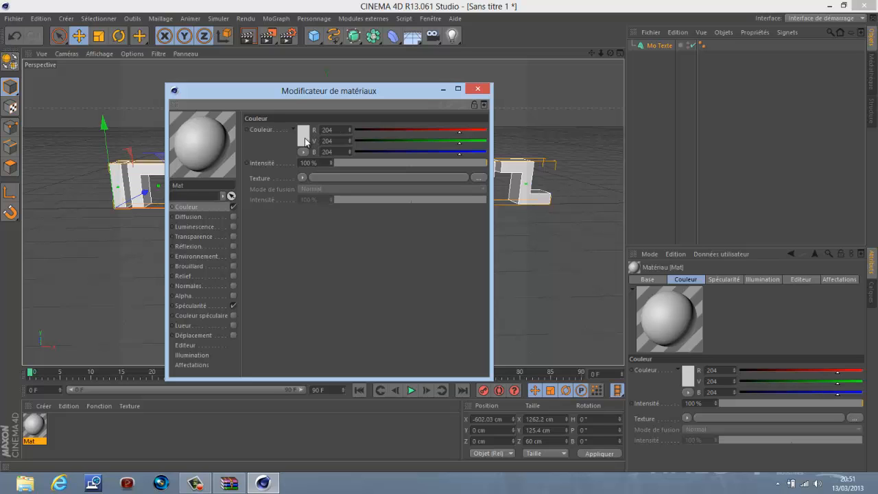
pyautogui.click(306, 141)
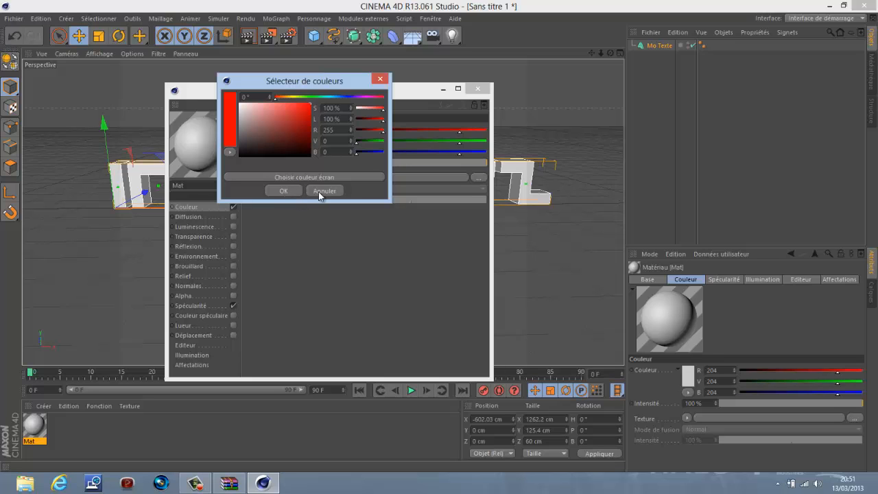
pyautogui.click(279, 193)
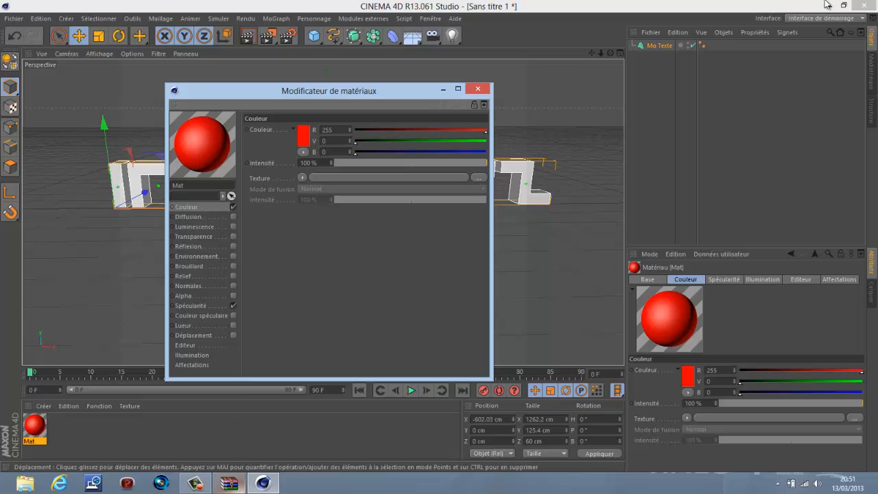
# Step: Switch to the Textures archive in WinRAR, preview the texture image 50.jpg and minimise the archive window
pyautogui.click(229, 483)
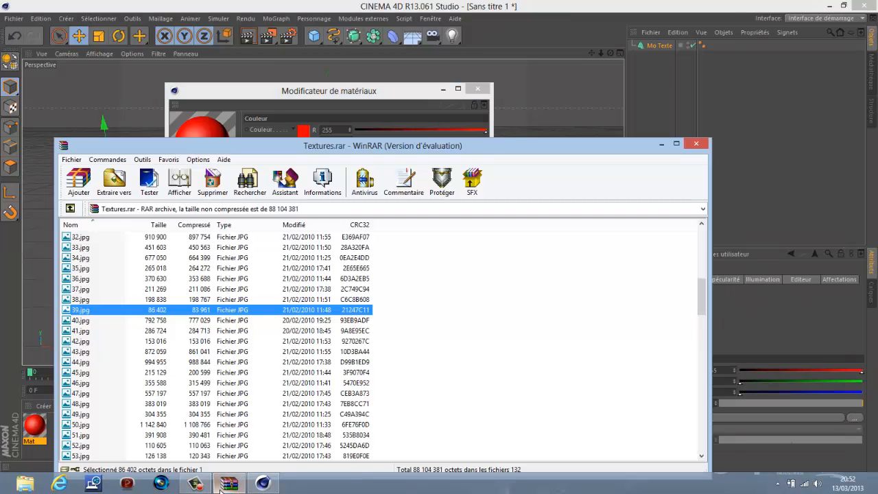
pyautogui.scroll(-1, 221, 428)
pyautogui.scroll(-3, 221, 428)
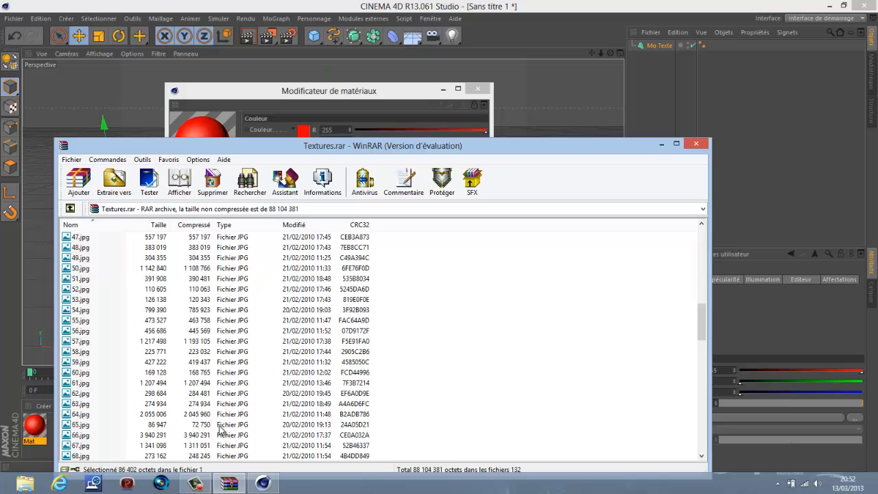
pyautogui.doubleClick(89, 300)
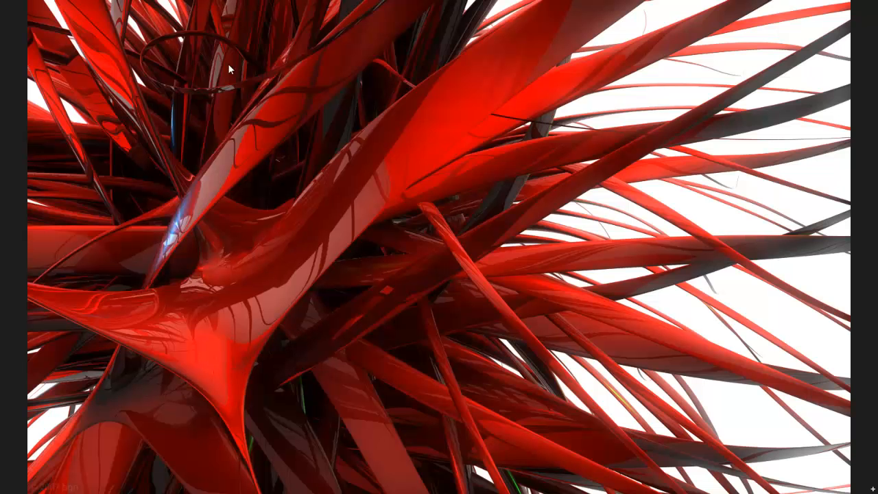
pyautogui.hotkey('alt', 'F4')
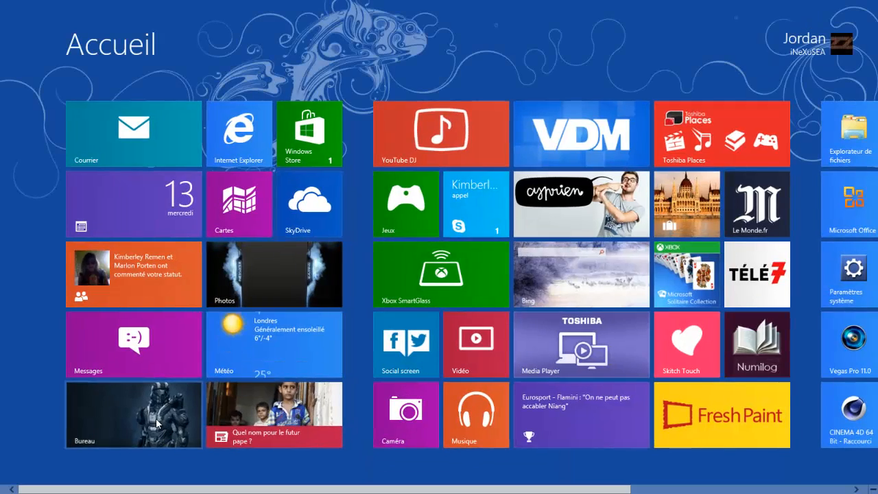
pyautogui.press('super')
pyautogui.click(677, 143)
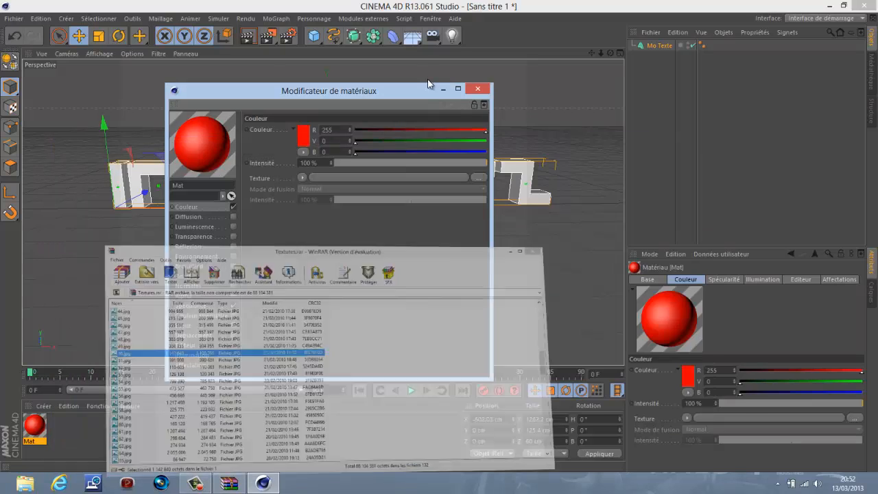
# Step: Minimise the material editor and CINEMA 4D, extract 50.jpg from the Textures archive onto the desktop and close the archive
pyautogui.click(459, 90)
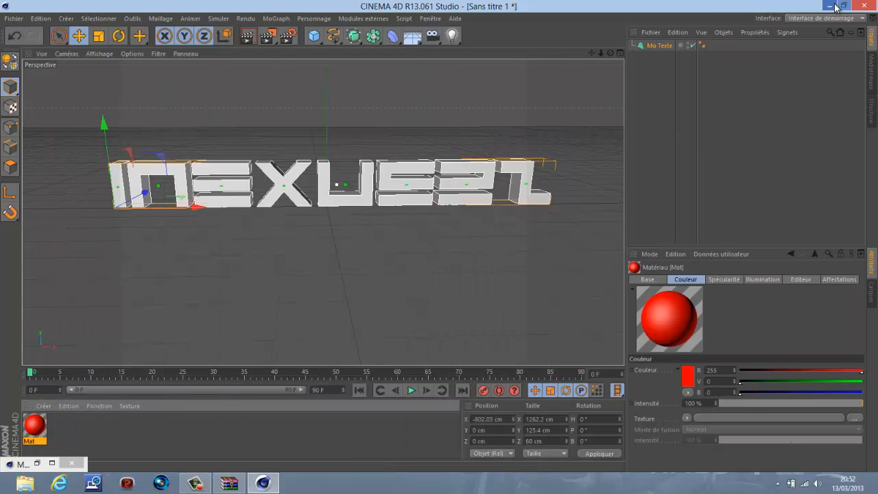
pyautogui.click(833, 5)
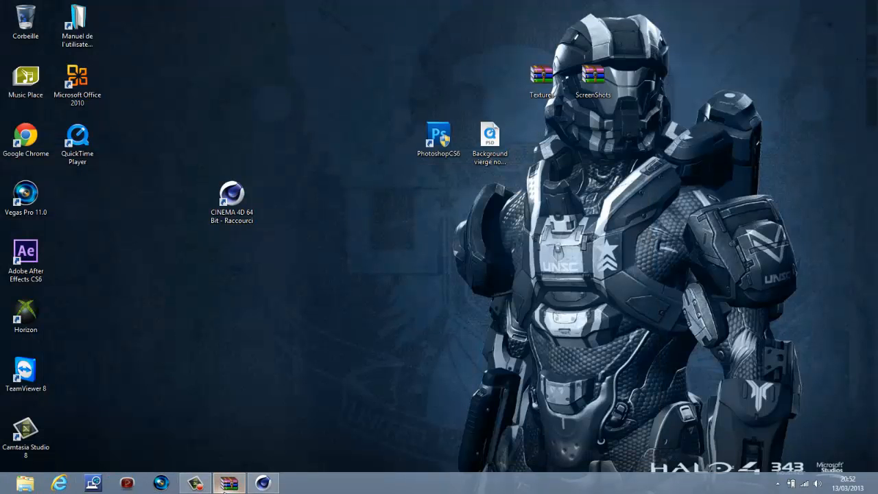
pyautogui.click(229, 483)
pyautogui.moveTo(159, 302); pyautogui.dragTo(761, 244)
pyautogui.click(697, 146)
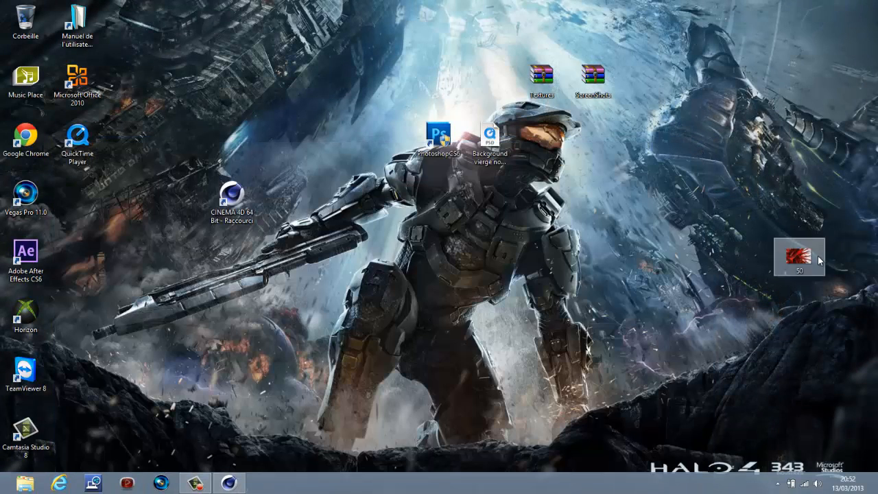
# Step: Move the 50 image beside the Background PSD file on the desktop and switch back to CINEMA 4D
pyautogui.moveTo(816, 267); pyautogui.dragTo(596, 169)
pyautogui.moveTo(798, 255); pyautogui.dragTo(595, 153)
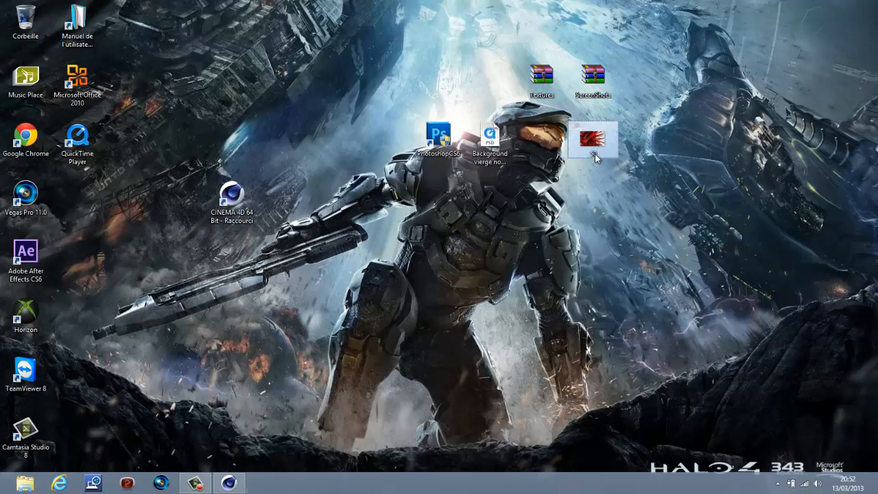
pyautogui.click(229, 483)
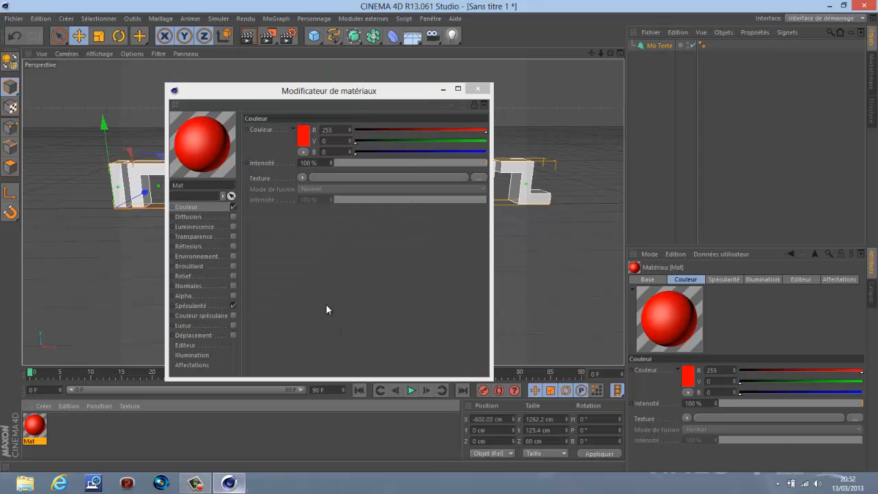
# Step: Enable Réflexion on the red material at 20 % with a Fresnel texture mixed at 20 %, and close the material editor
pyautogui.click(234, 247)
pyautogui.moveTo(353, 162); pyautogui.dragTo(369, 162)
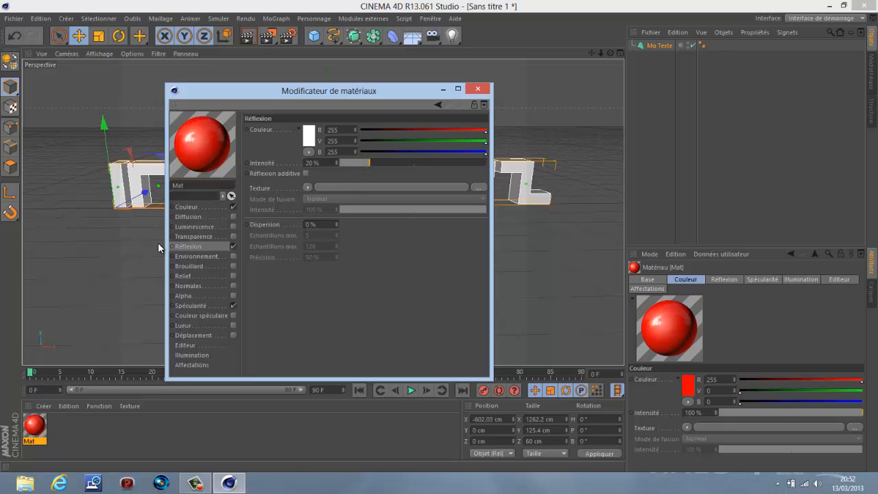
pyautogui.click(308, 187)
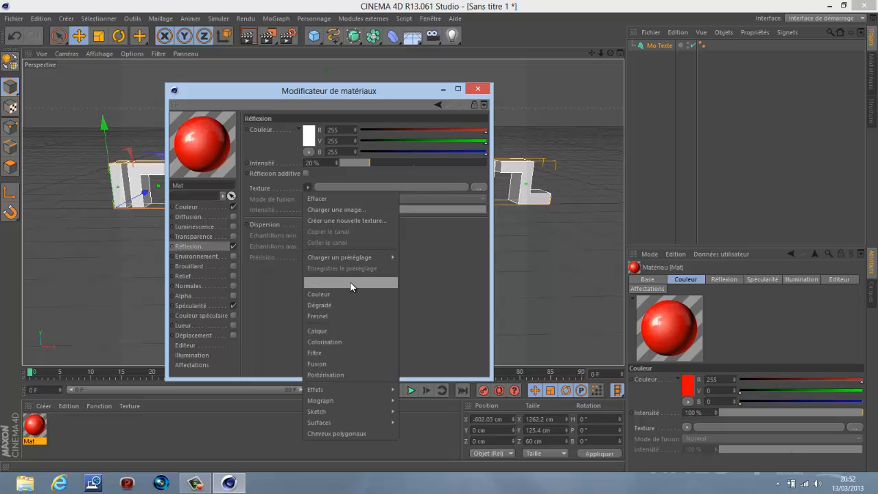
pyautogui.click(344, 316)
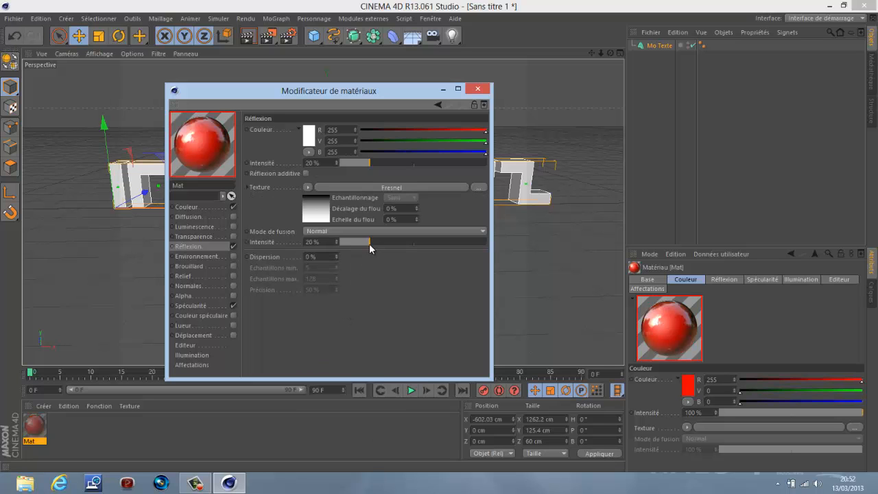
pyautogui.click(479, 89)
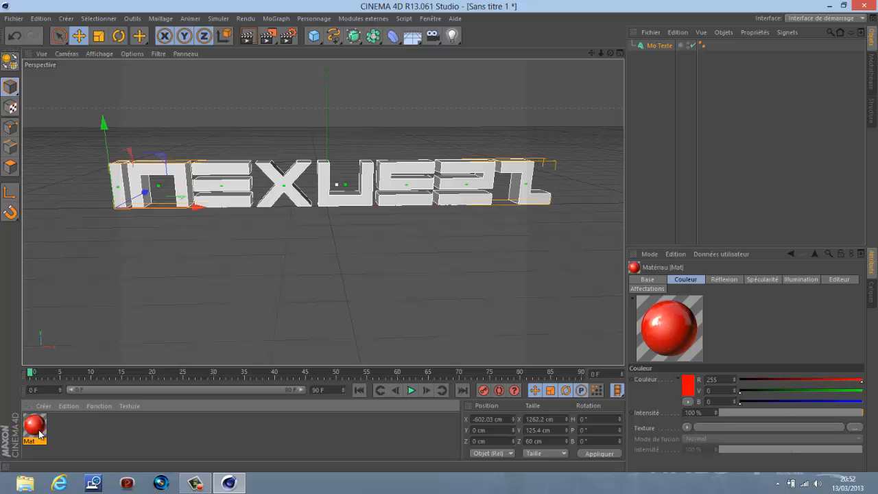
# Step: Apply the red material to the 3D text and preview the render in the viewport
pyautogui.moveTo(34, 426); pyautogui.dragTo(211, 189)
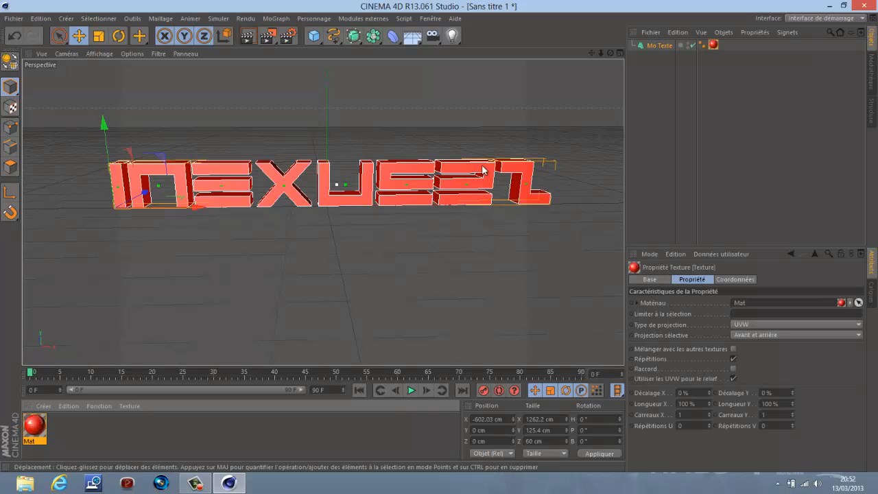
pyautogui.click(248, 36)
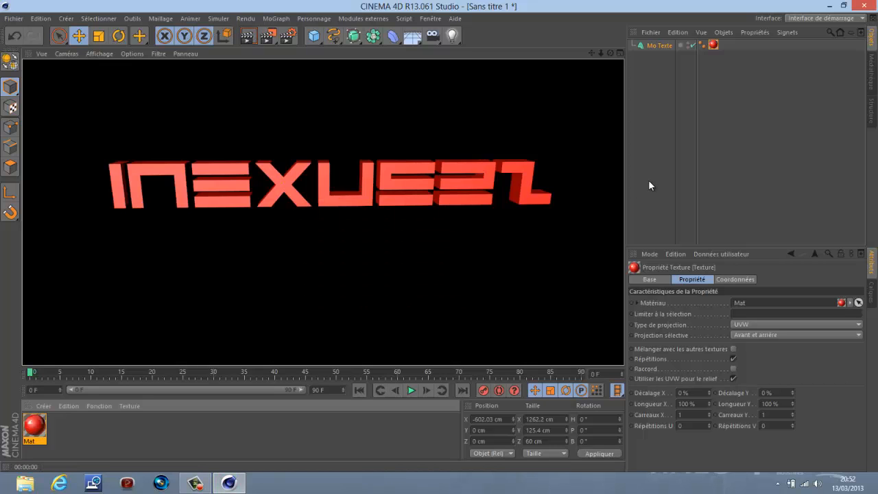
pyautogui.click(649, 180)
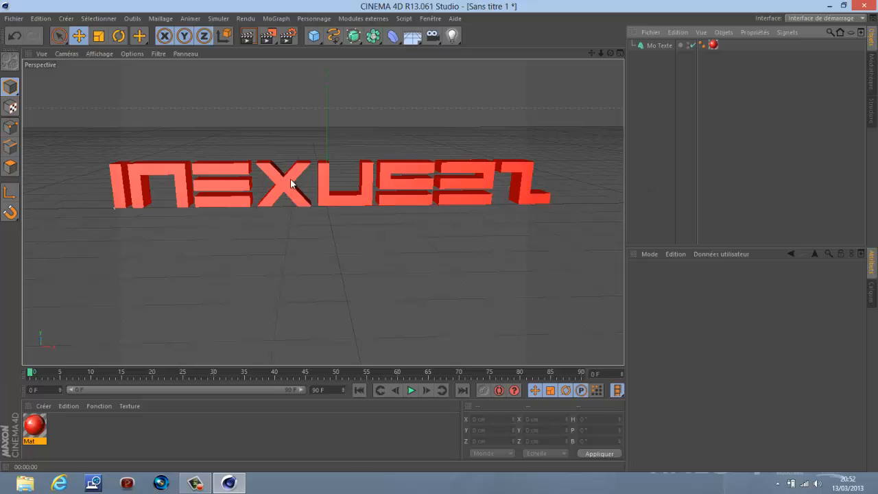
# Step: Limit the red material on the text to the selection C1 and preview the render
pyautogui.click(714, 45)
pyautogui.click(735, 314)
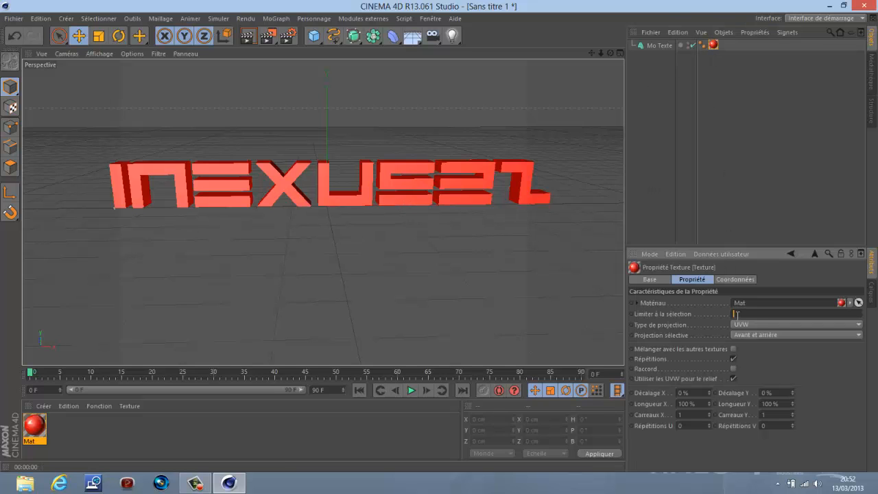
pyautogui.write('C1')
pyautogui.press('Return')
pyautogui.click(248, 37)
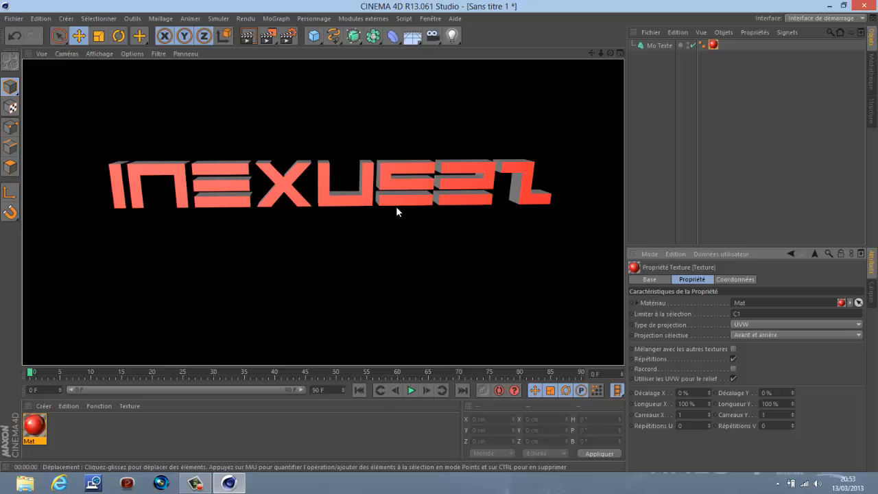
pyautogui.click(85, 424)
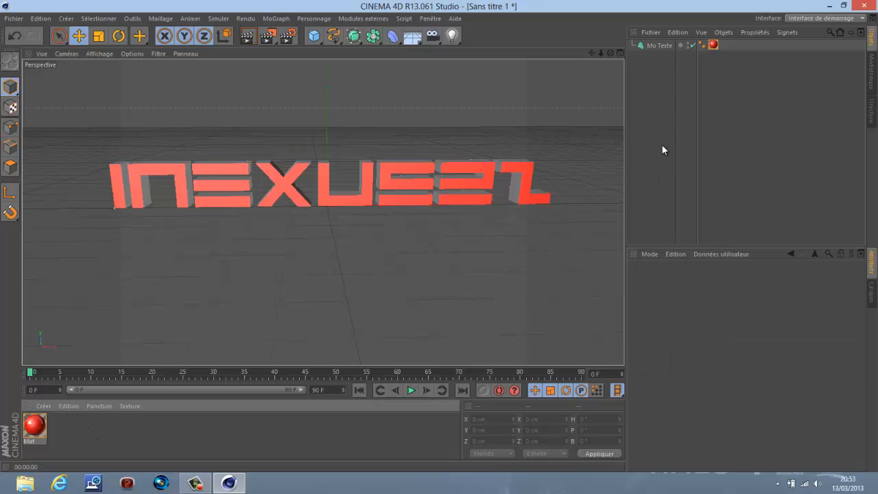
# Step: Move the text along its X axis to about -582 cm
pyautogui.click(660, 45)
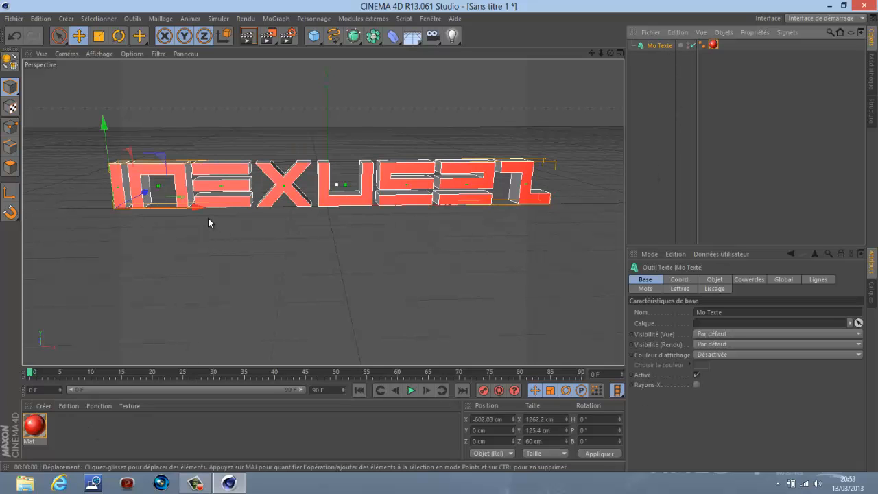
pyautogui.moveTo(198, 209); pyautogui.dragTo(326, 204)
pyautogui.scroll(-2, 513, 207)
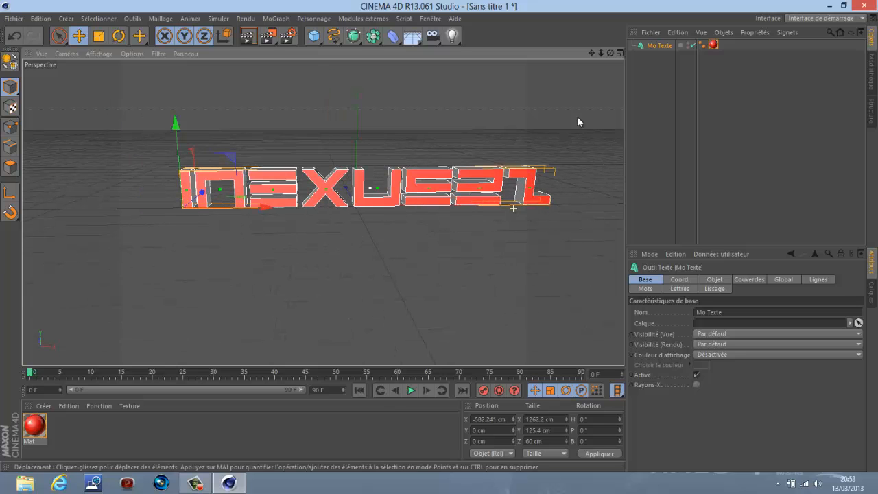
pyautogui.moveTo(592, 53); pyautogui.dragTo(438, 235)
pyautogui.moveTo(607, 52); pyautogui.dragTo(441, 233)
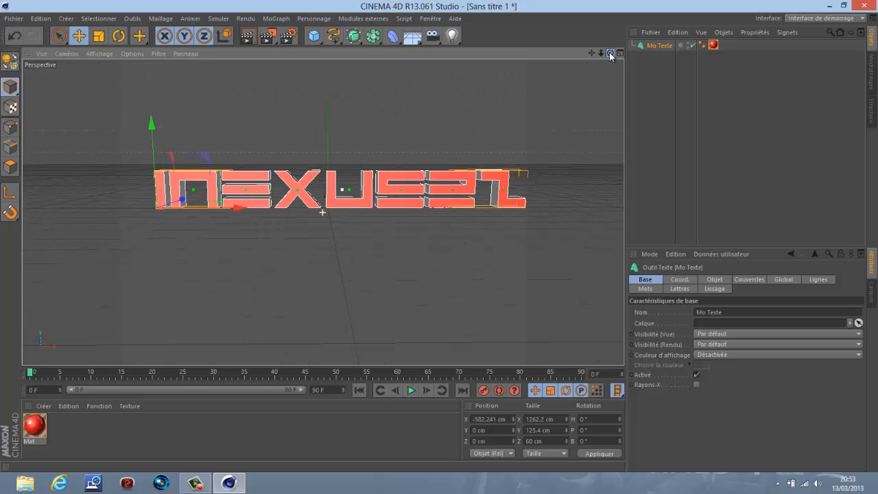
pyautogui.moveTo(594, 53); pyautogui.dragTo(439, 236)
# Step: Create a second material and open it in the material editor
pyautogui.doubleClick(73, 421)
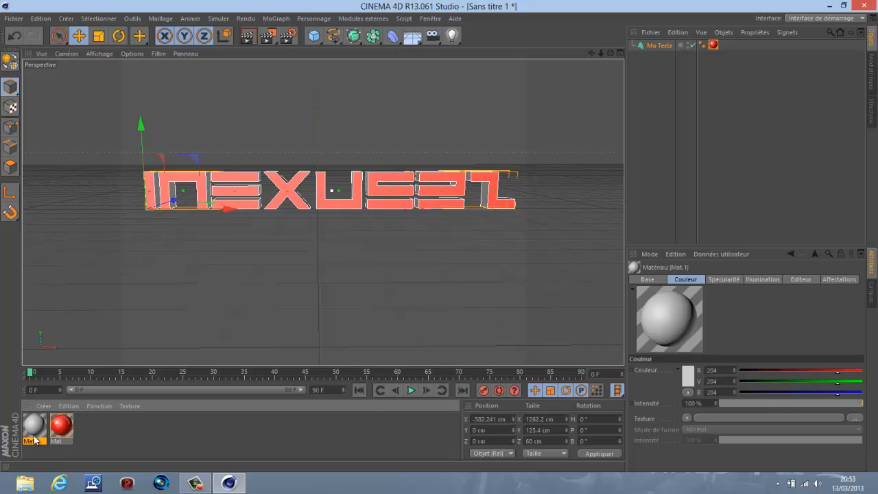
pyautogui.doubleClick(36, 428)
# Step: Try black as the new material's reflection colour, and set it back to white
pyautogui.click(305, 118)
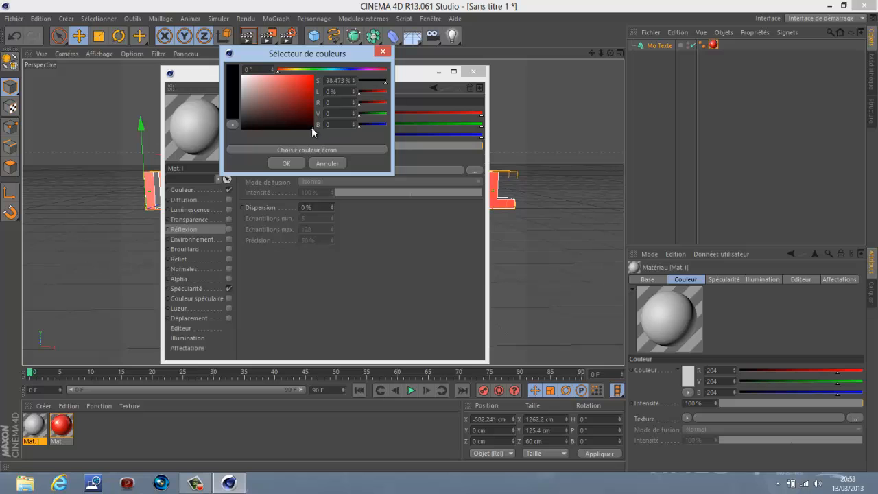
pyautogui.click(286, 163)
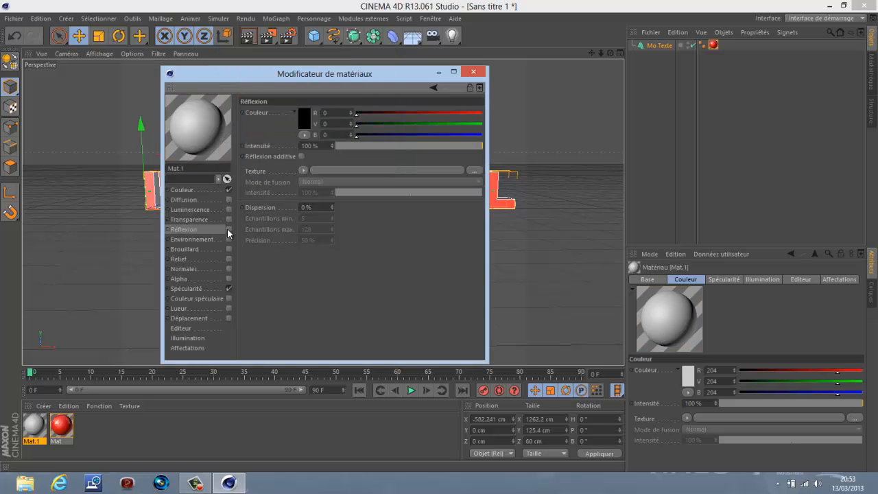
pyautogui.click(302, 118)
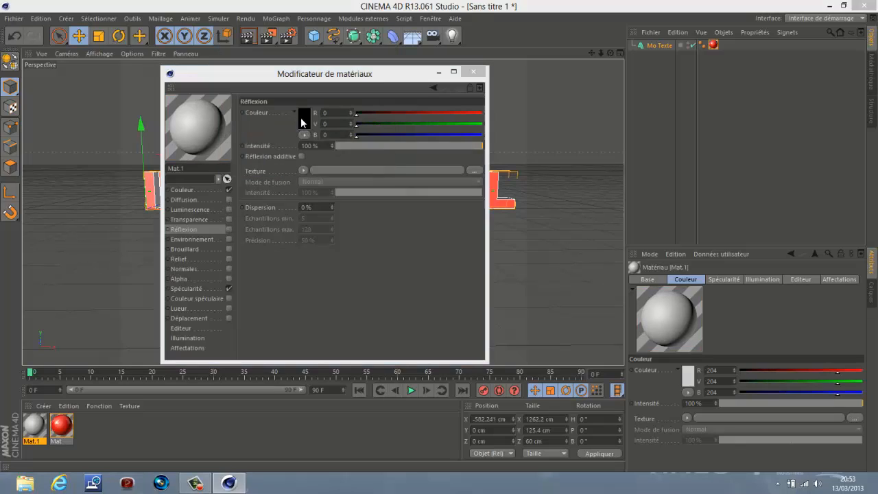
pyautogui.moveTo(272, 101); pyautogui.dragTo(207, 32)
pyautogui.click(283, 174)
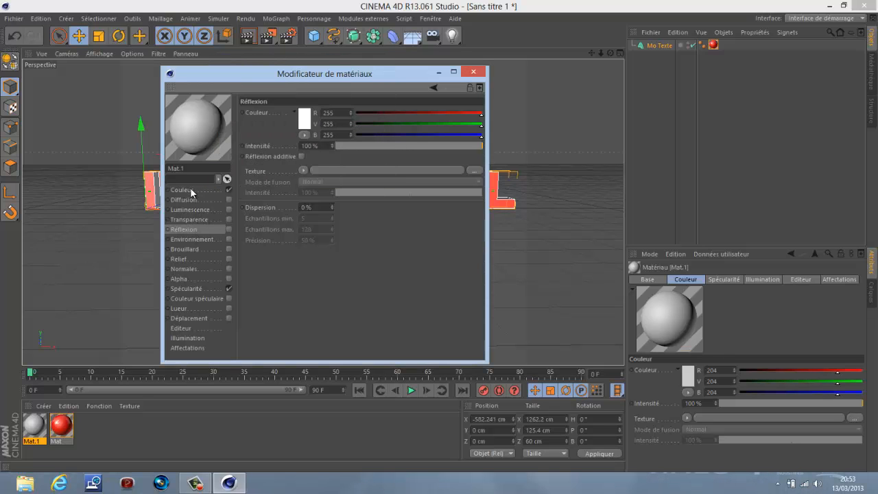
# Step: Set the new material's base colour to black, RGB 0, 0, 0
pyautogui.click(192, 191)
pyautogui.click(294, 119)
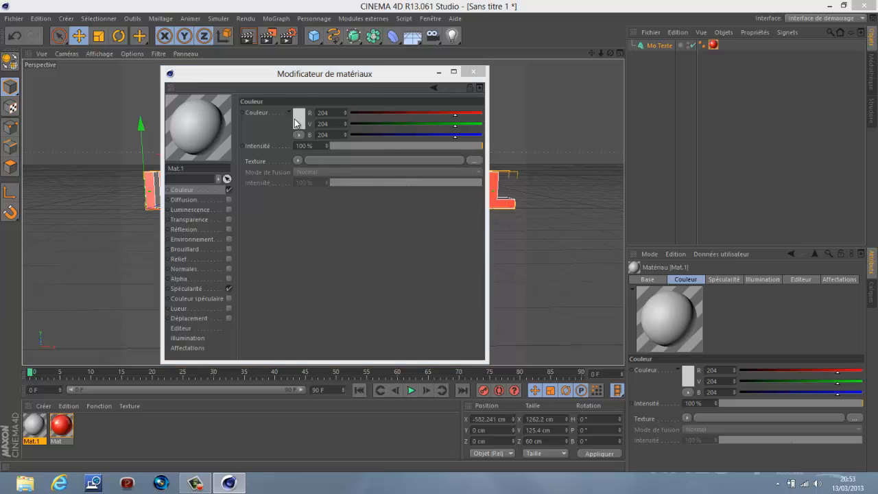
pyautogui.moveTo(294, 119); pyautogui.dragTo(284, 179)
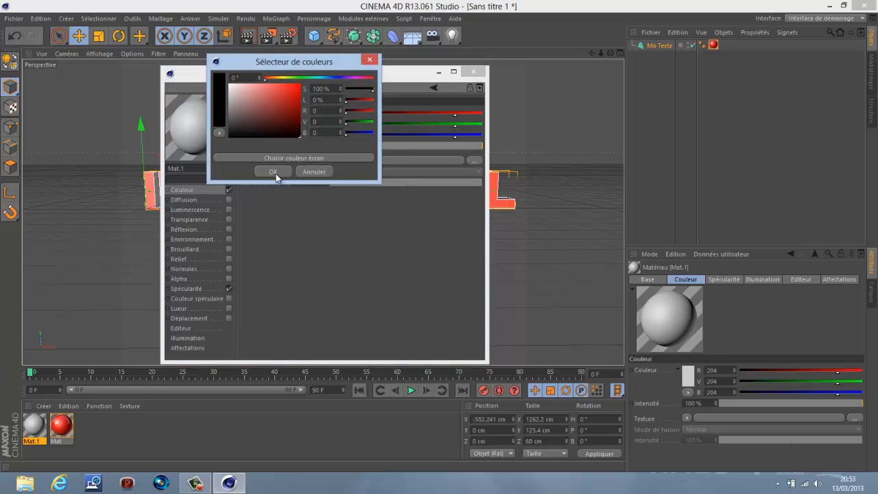
pyautogui.click(274, 171)
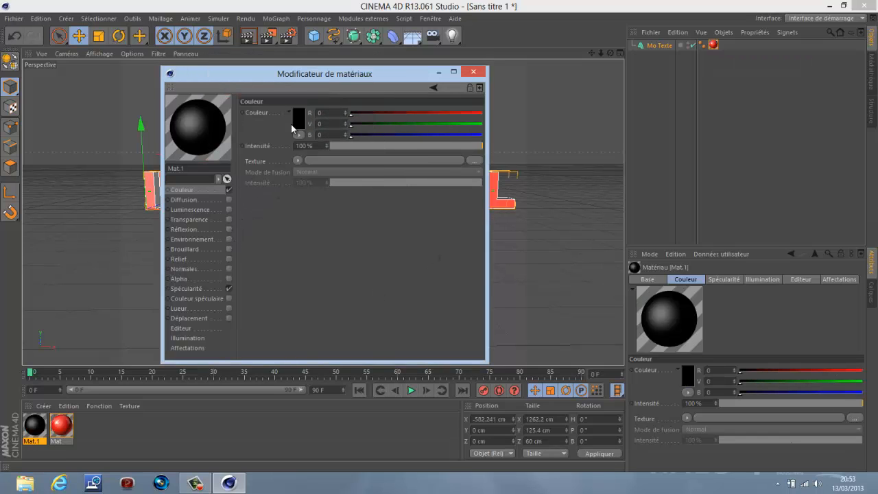
# Step: Enable Réflexion on the black material at 20 % with a Bruit texture mixed at 19 %, and close the material editor
pyautogui.click(228, 229)
pyautogui.moveTo(359, 148); pyautogui.dragTo(365, 148)
pyautogui.click(305, 171)
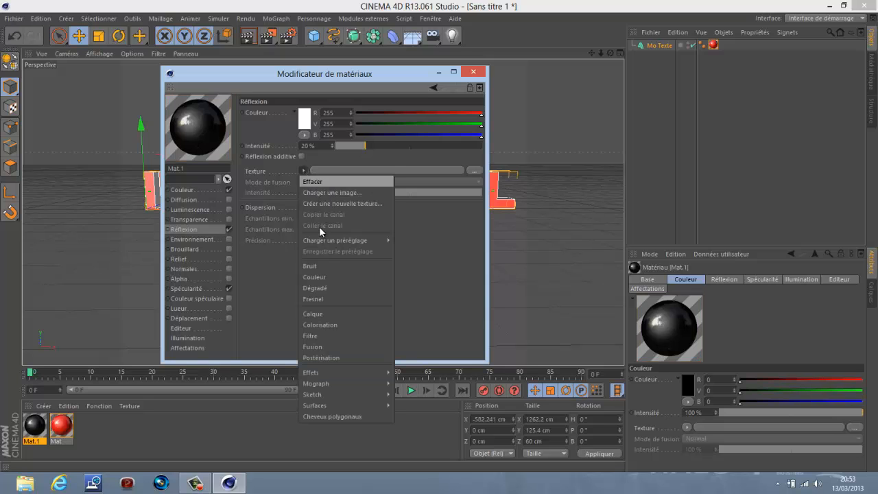
pyautogui.click(335, 266)
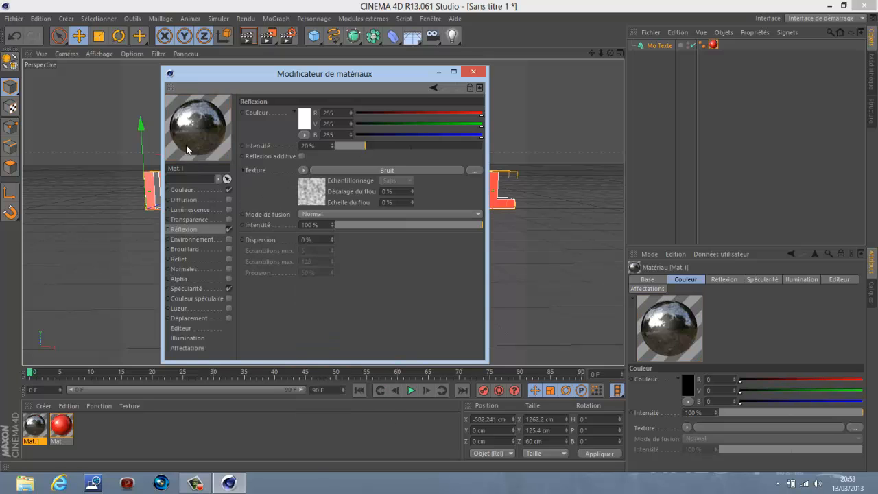
pyautogui.click(357, 228)
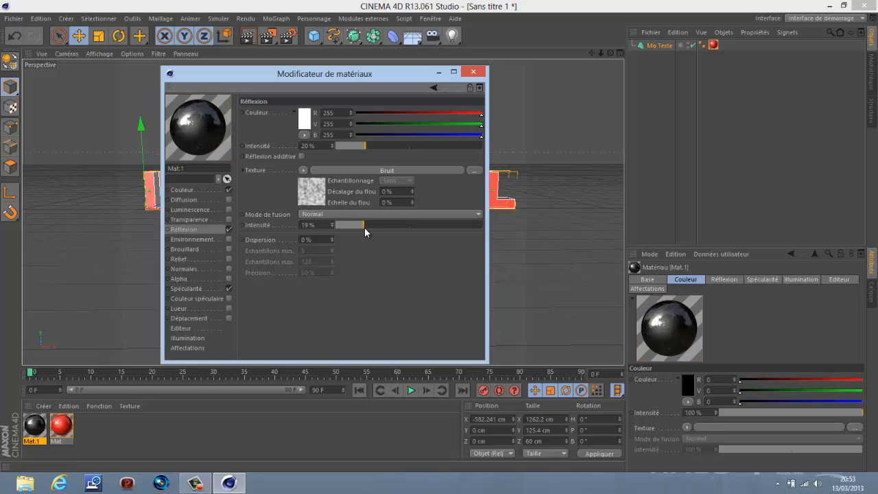
pyautogui.moveTo(365, 227); pyautogui.dragTo(365, 227)
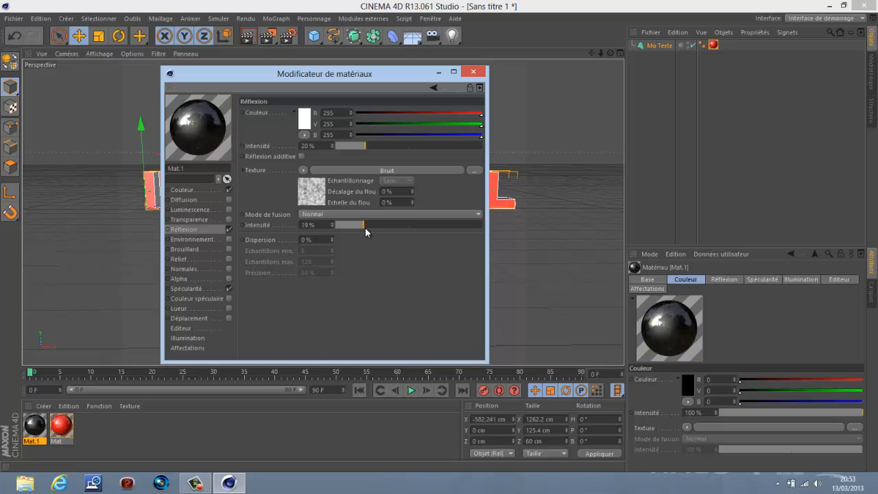
pyautogui.click(477, 77)
# Step: Apply the black material to the text with its tag placed before the red one, and preview the render
pyautogui.moveTo(31, 429); pyautogui.dragTo(292, 190)
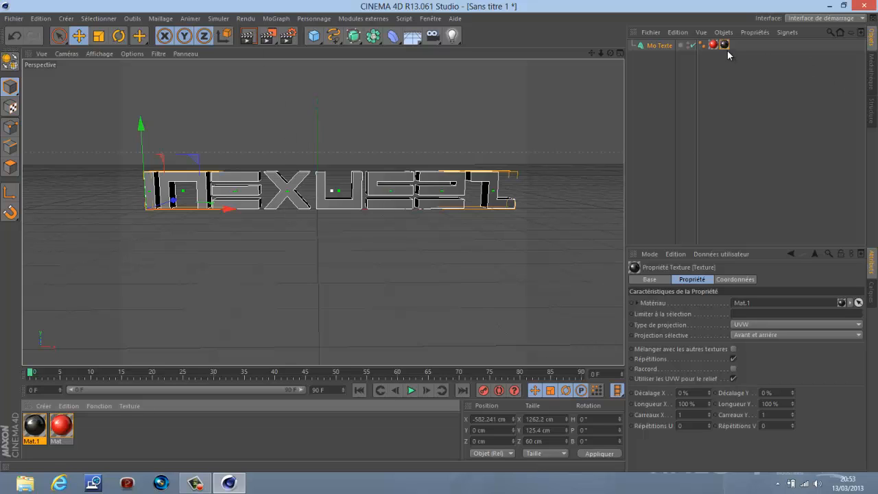
pyautogui.moveTo(724, 46); pyautogui.dragTo(711, 46)
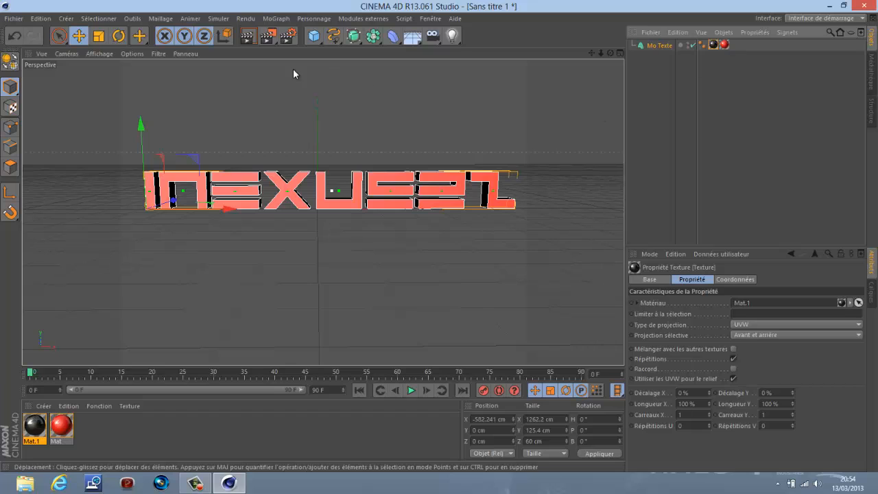
pyautogui.click(258, 37)
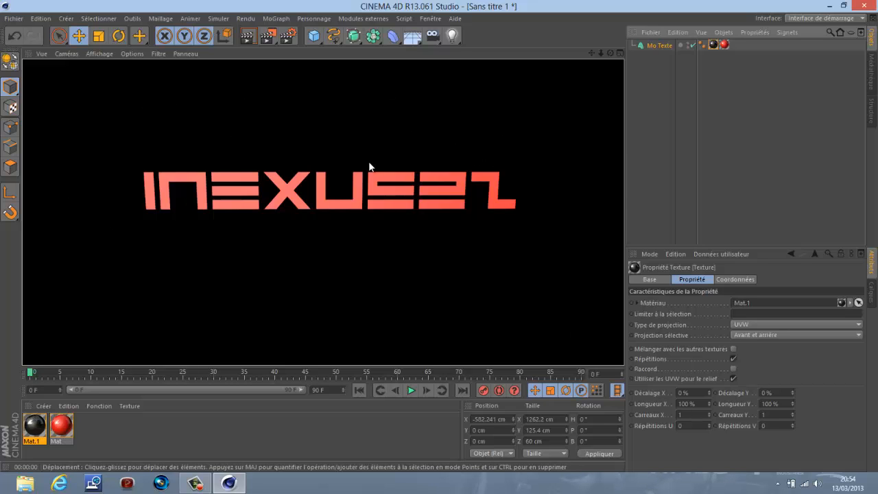
pyautogui.click(663, 96)
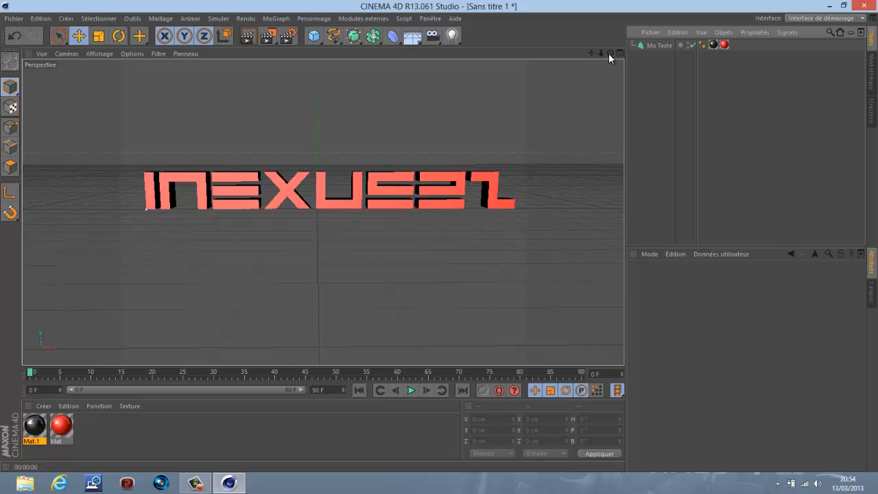
# Step: Set the render output size to the 1920 x 1200 screen preset
pyautogui.moveTo(609, 53); pyautogui.dragTo(439, 236)
pyautogui.click(652, 83)
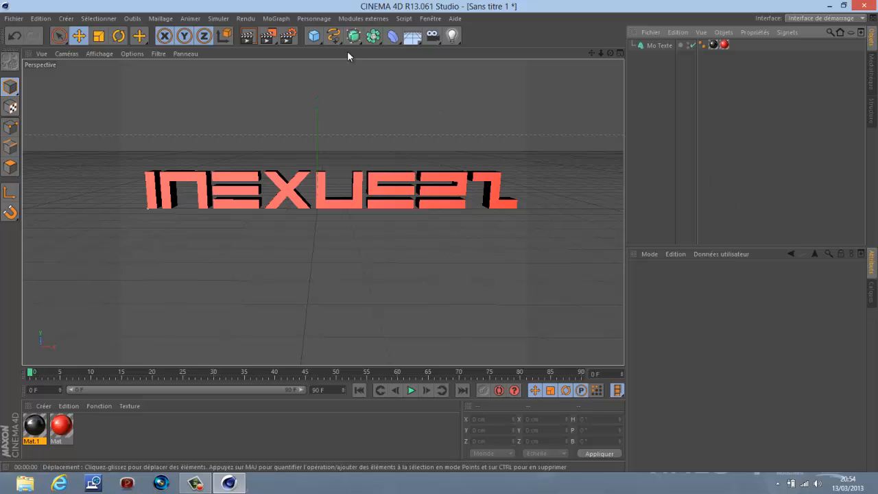
pyautogui.click(290, 35)
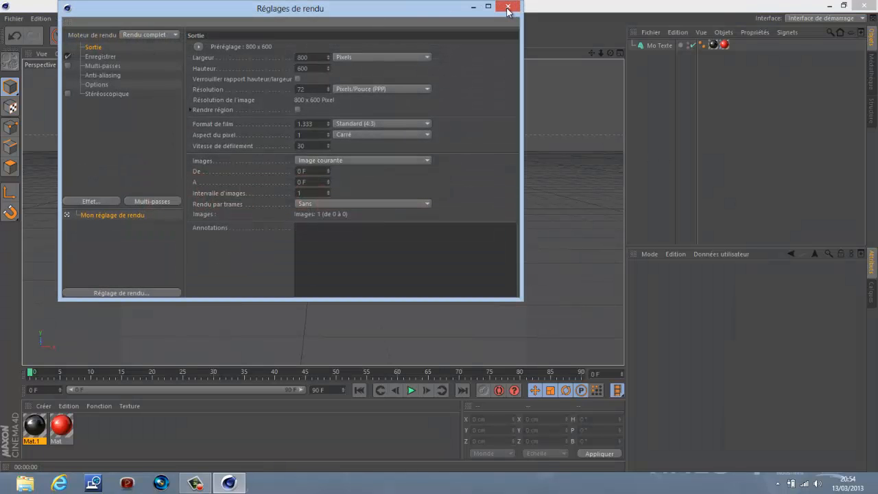
pyautogui.click(200, 46)
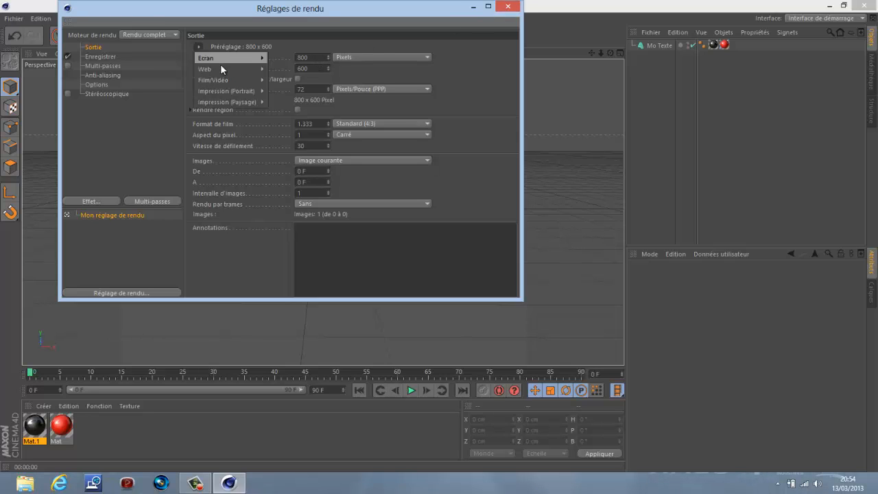
pyautogui.moveTo(259, 58)
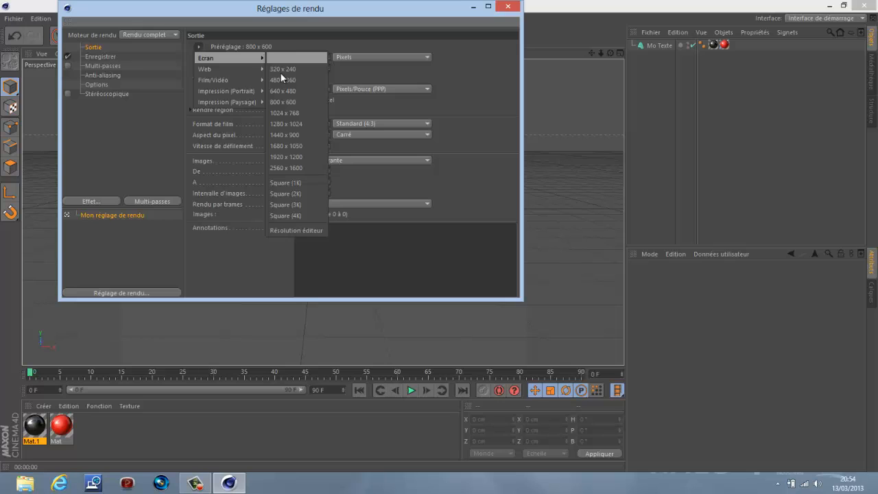
pyautogui.click(301, 160)
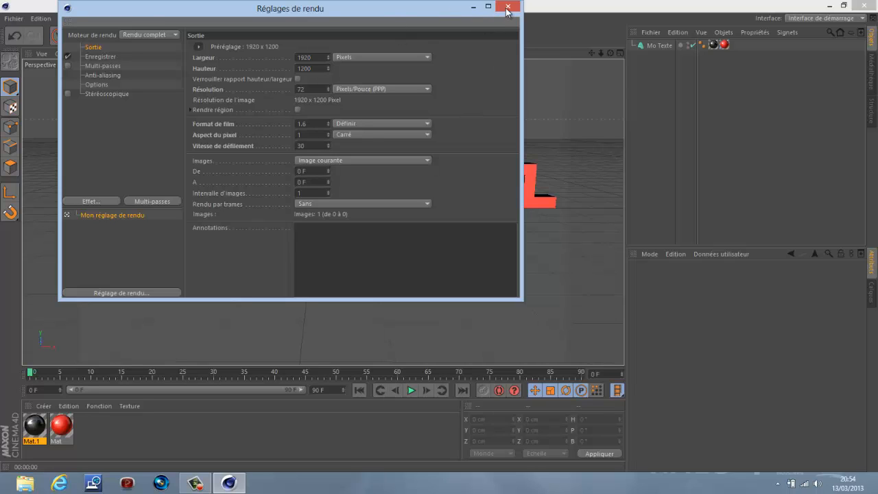
# Step: Set the render's save path to a file called TUTO iNeX on the Bureau (desktop)
pyautogui.click(113, 56)
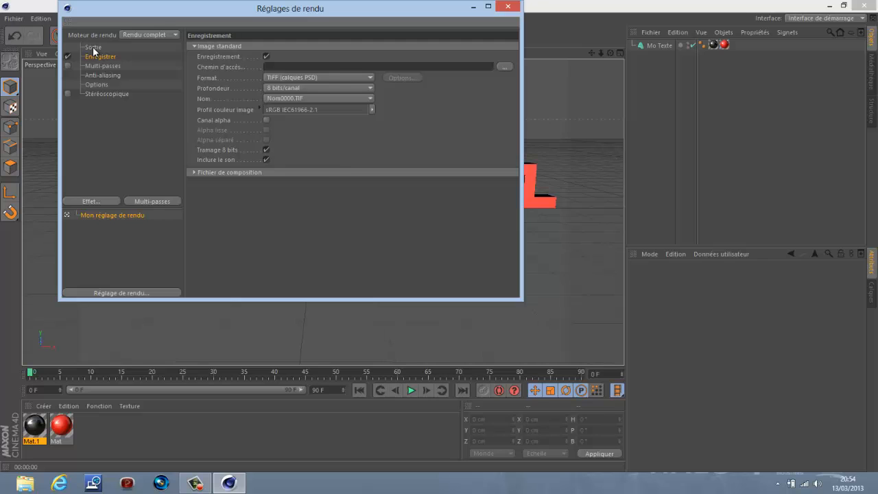
pyautogui.click(93, 47)
pyautogui.click(99, 57)
pyautogui.click(506, 66)
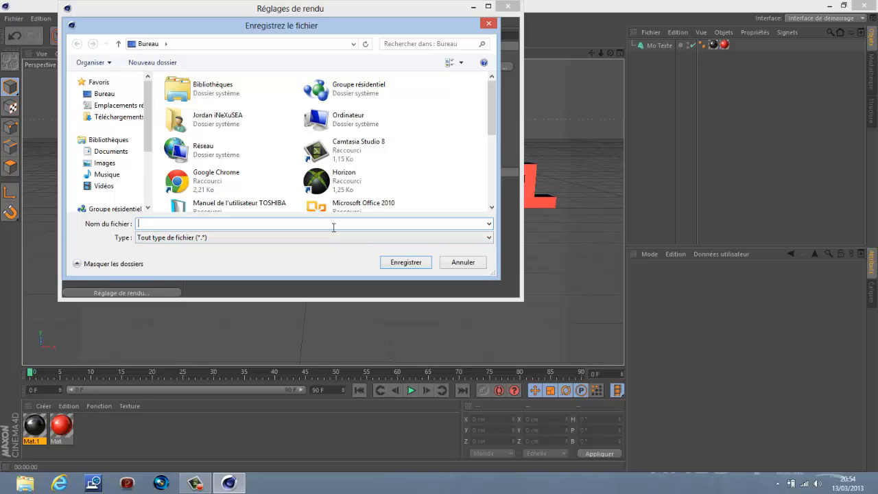
pyautogui.write('TUTO iNeXu')
pyautogui.press('BackSpace')
pyautogui.press('Return')
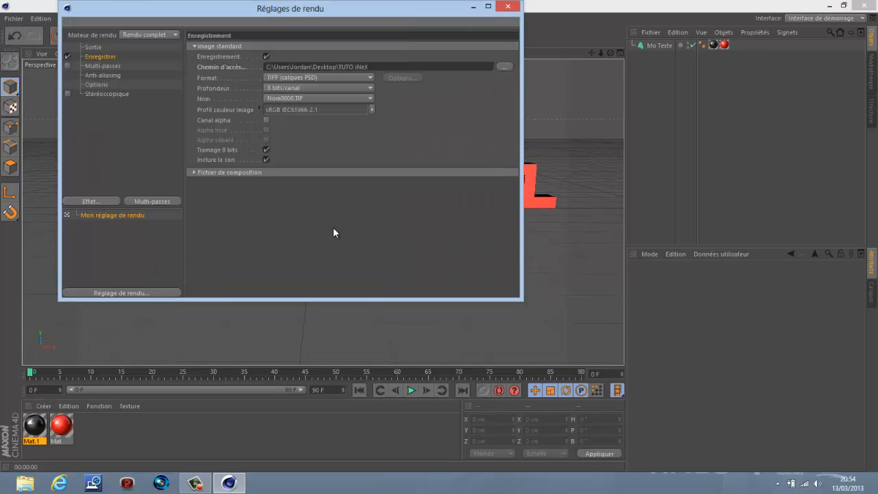
# Step: Set the saved image format to PNG and enable Canal alpha
pyautogui.click(369, 76)
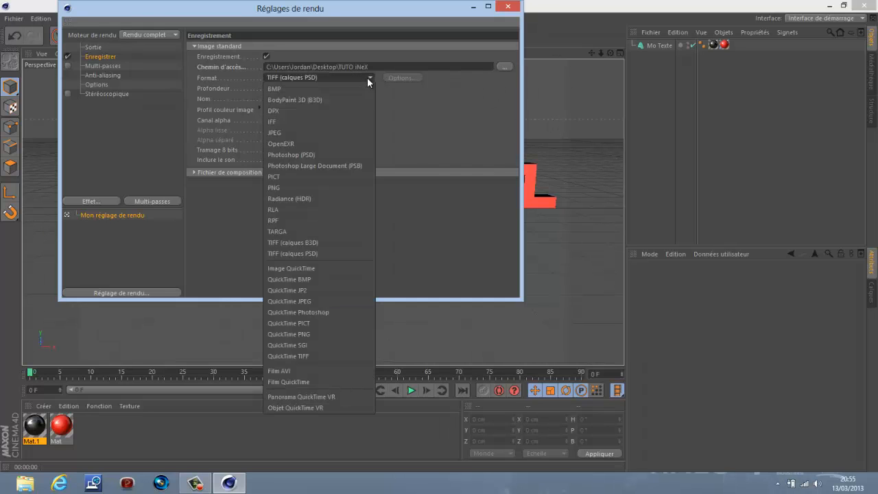
pyautogui.click(314, 188)
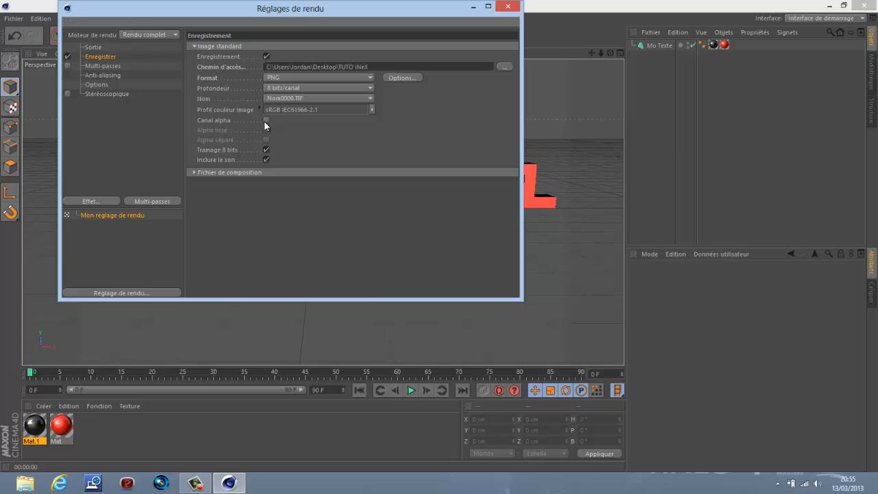
pyautogui.click(266, 120)
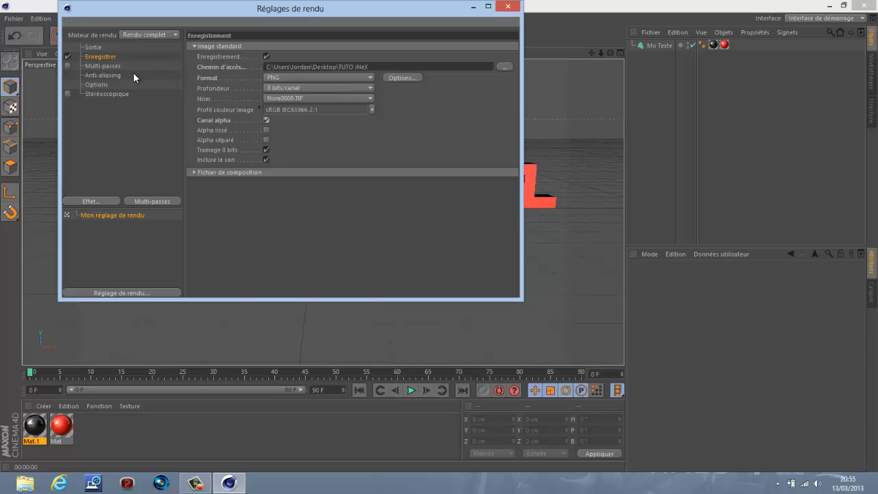
# Step: Try the Au mieux anti-aliasing mode, and set it back to Géométrie
pyautogui.click(115, 73)
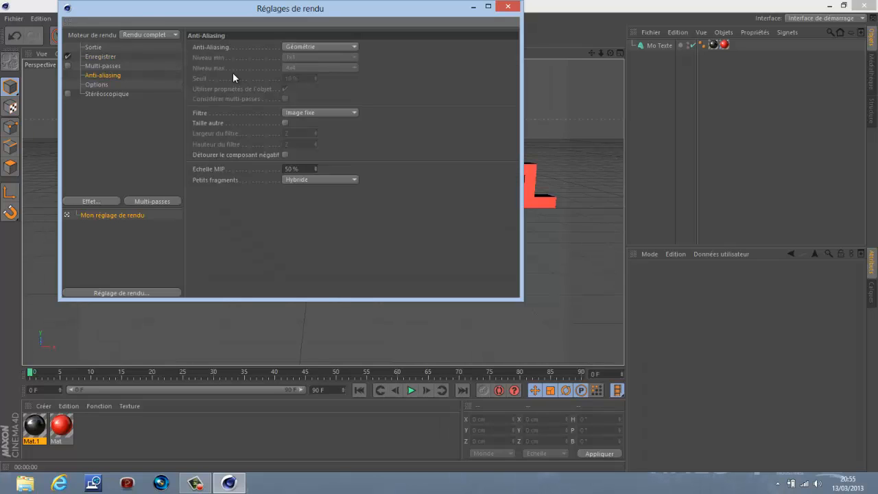
pyautogui.click(339, 46)
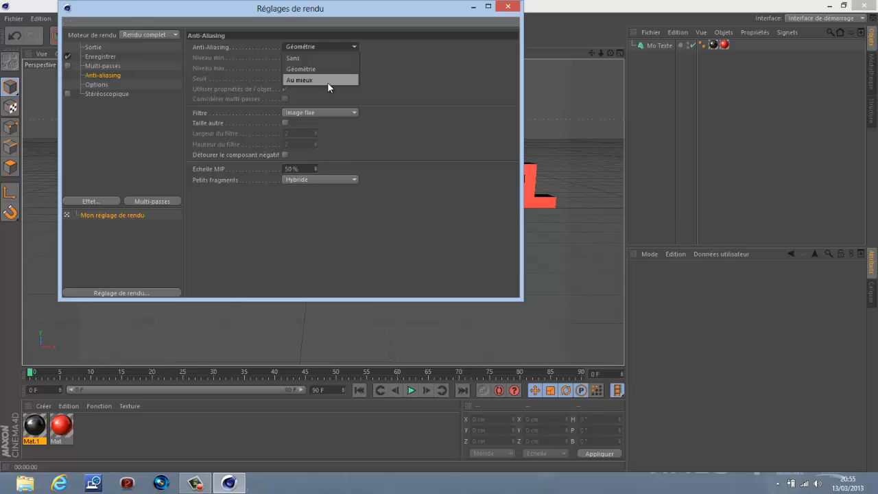
pyautogui.click(324, 80)
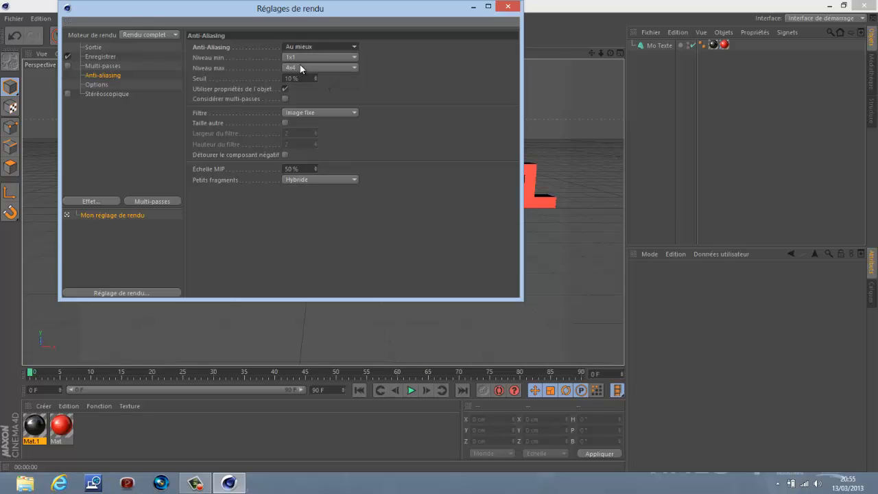
pyautogui.click(313, 47)
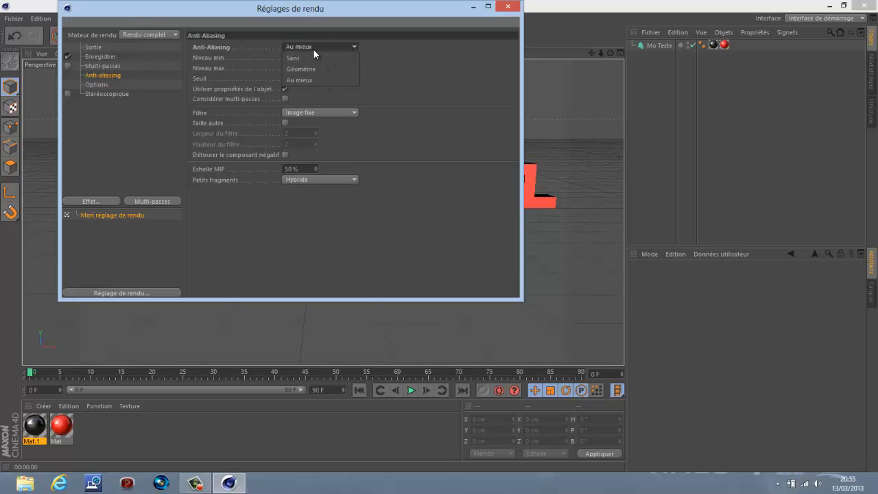
pyautogui.click(307, 69)
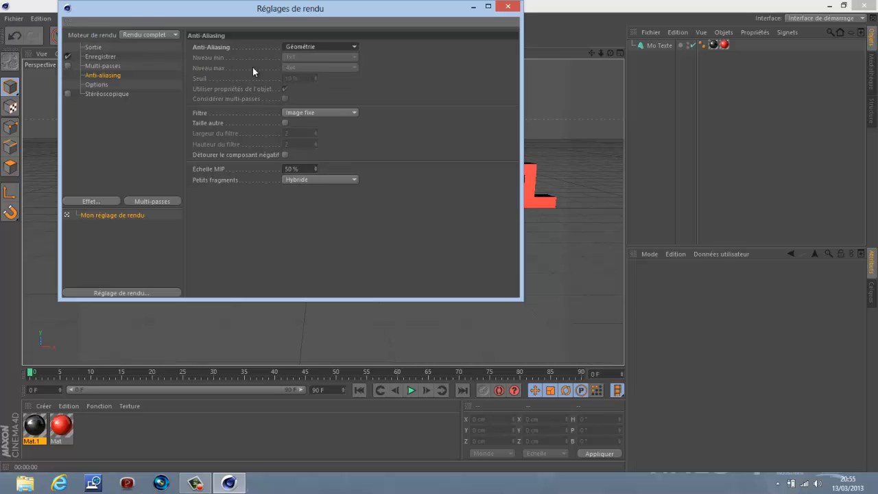
# Step: Close the render settings and render the text in the Visualiseur, closing the viewer after checking the whole image
pyautogui.click(94, 48)
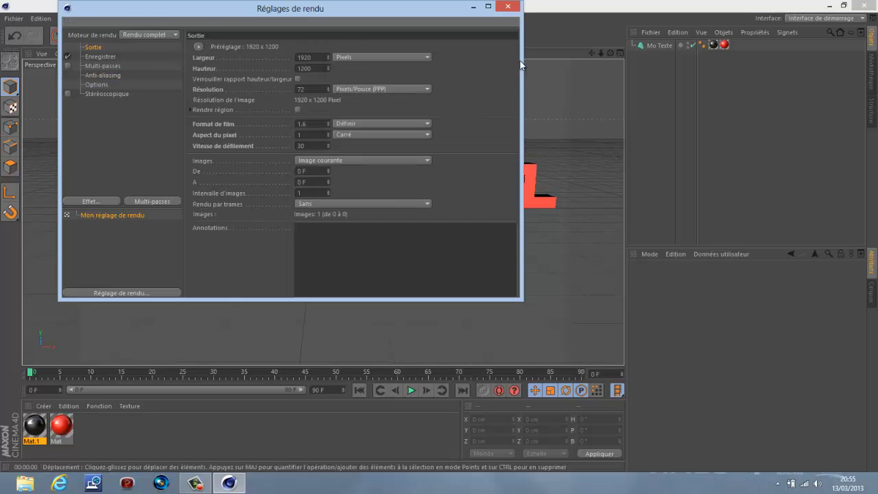
pyautogui.click(509, 6)
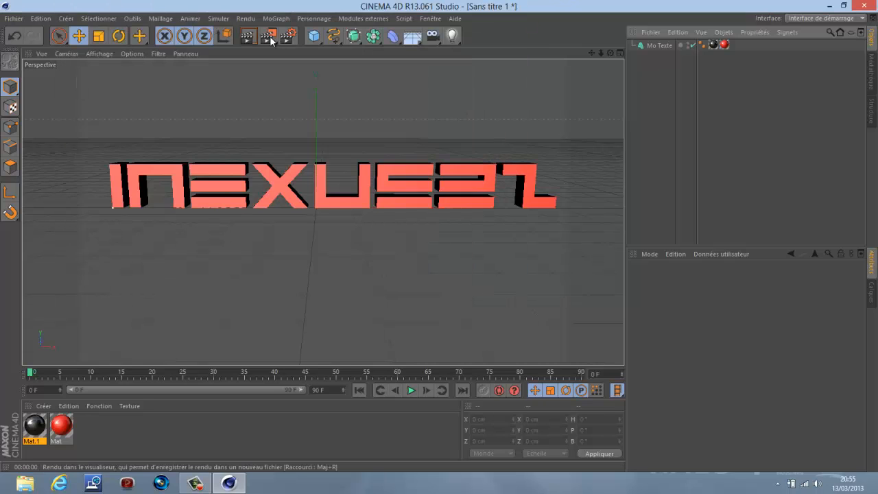
pyautogui.click(269, 37)
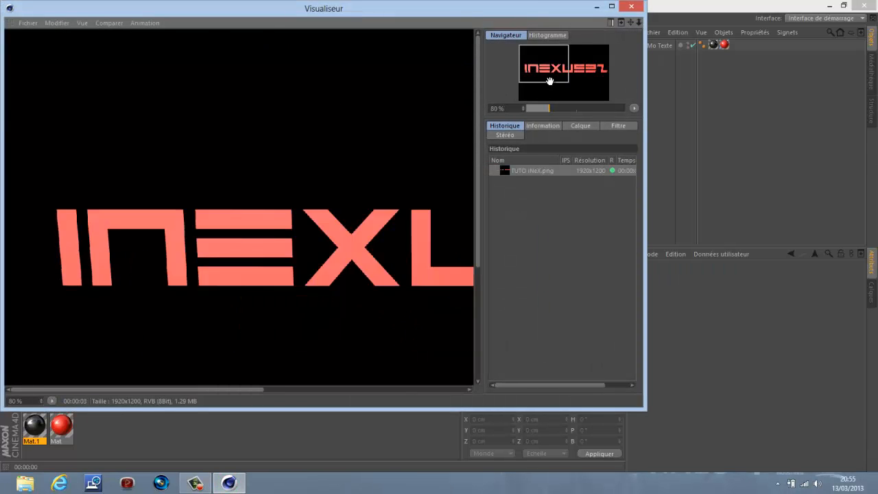
pyautogui.scroll(-3, 549, 81)
pyautogui.scroll(-3, 549, 81)
pyautogui.scroll(1, 550, 81)
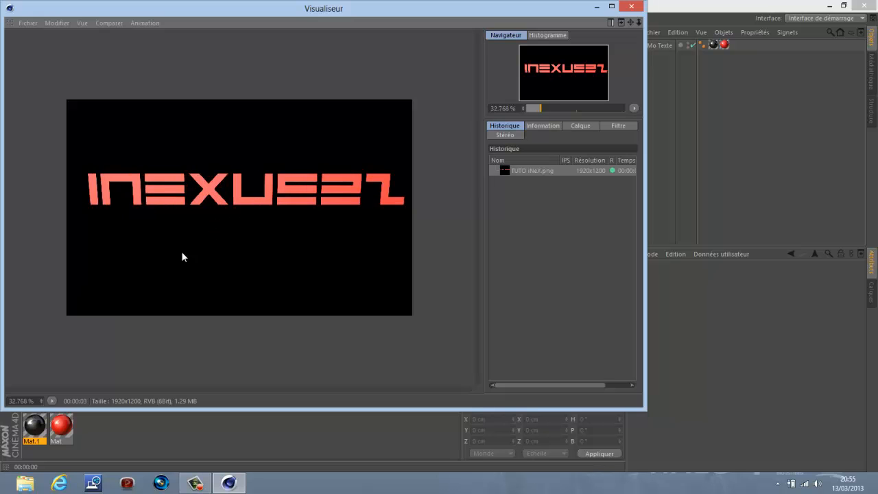
pyautogui.click(630, 7)
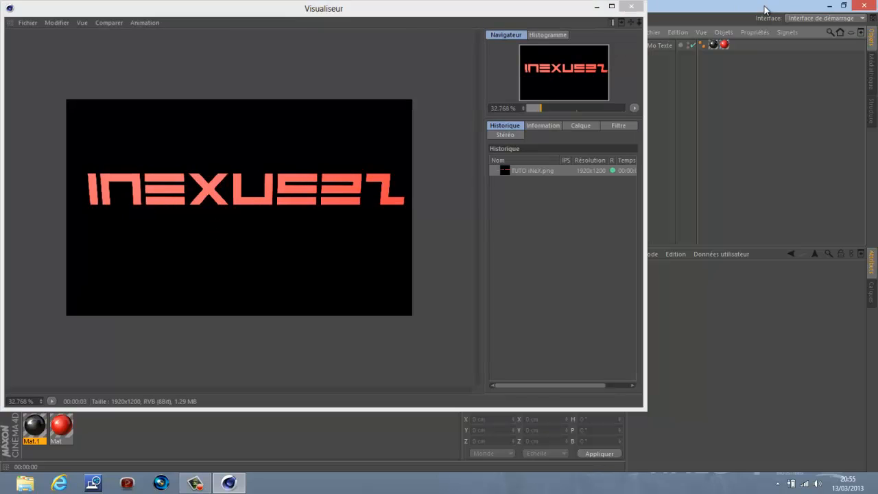
# Step: Change the Mo Texte object's wording to GaminG and move it about 166 cm along the X axis
pyautogui.click(659, 45)
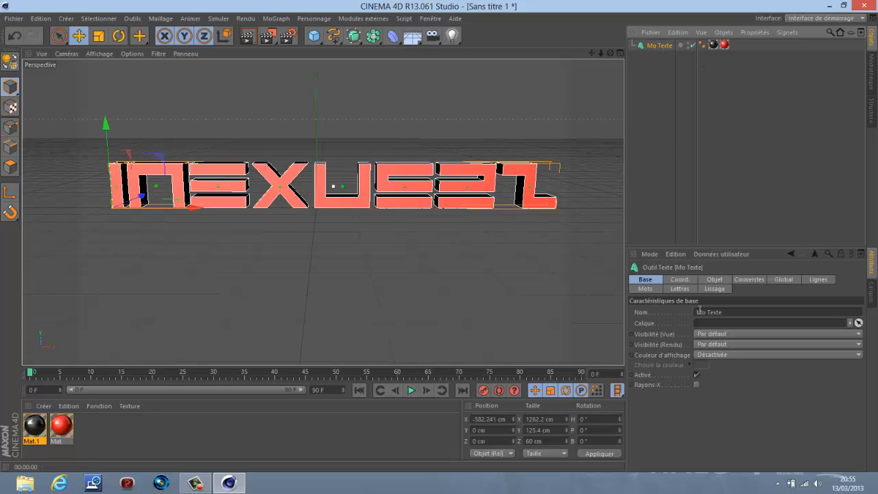
pyautogui.click(714, 280)
pyautogui.doubleClick(704, 344)
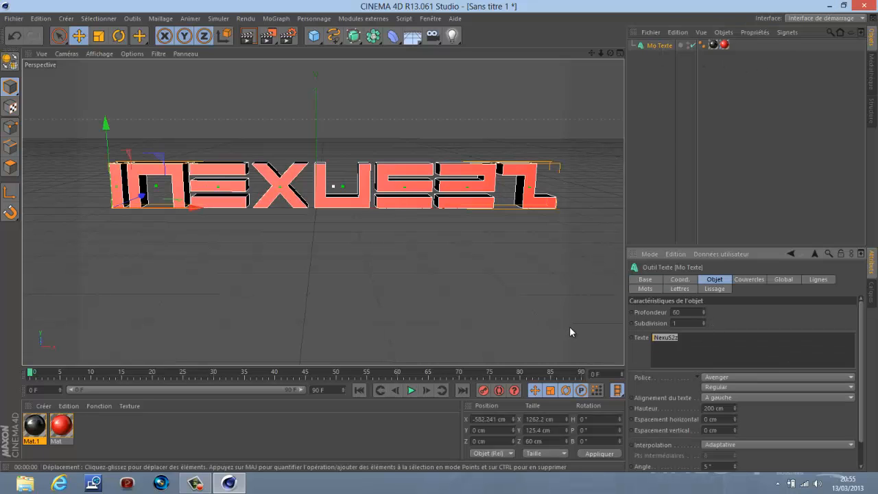
pyautogui.write('GaminG')
pyautogui.click(739, 320)
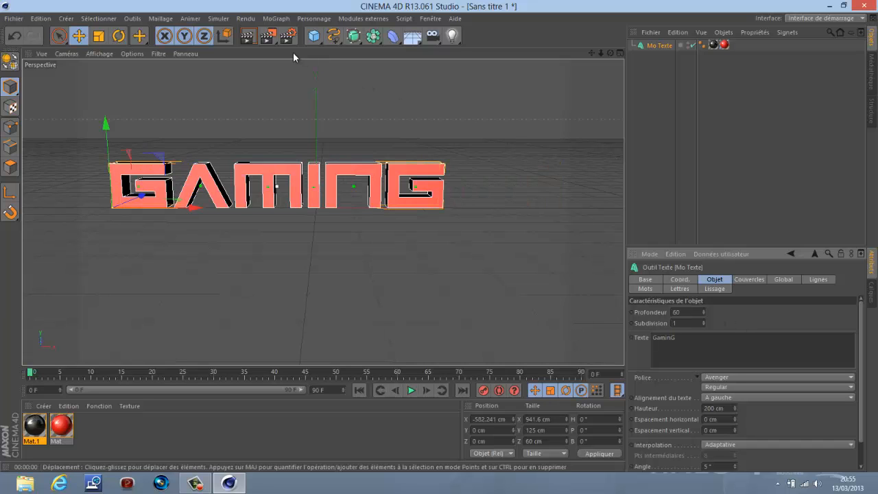
pyautogui.moveTo(196, 208); pyautogui.dragTo(255, 210)
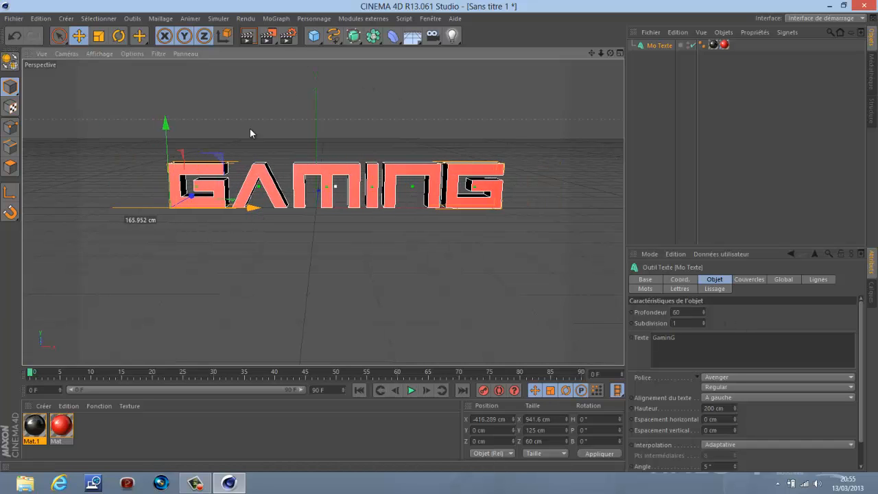
# Step: Change the render's save file name to TUTO iNeX 2 on the desktop, and close the render settings
pyautogui.click(287, 36)
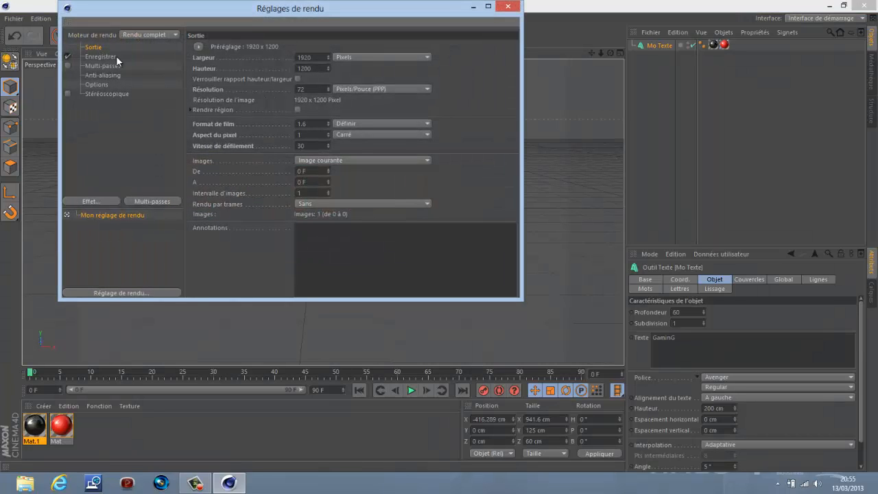
pyautogui.click(110, 57)
pyautogui.click(508, 78)
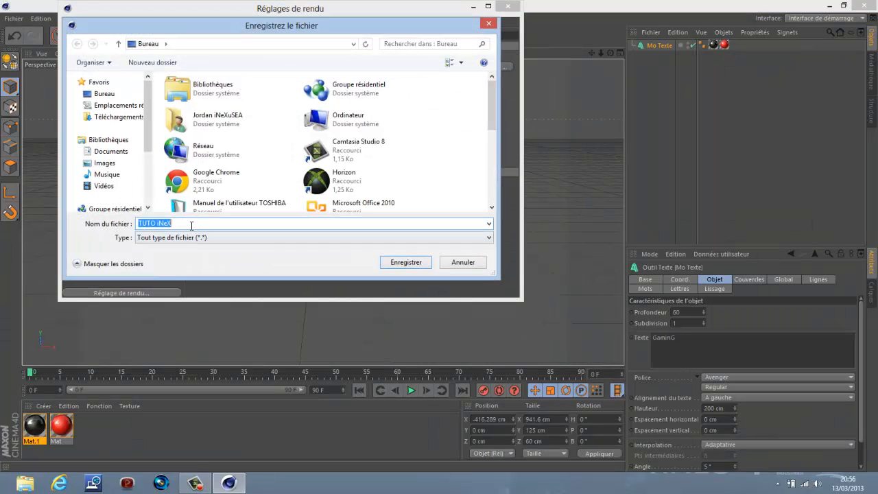
pyautogui.click(191, 225)
pyautogui.write('2')
pyautogui.press('Return')
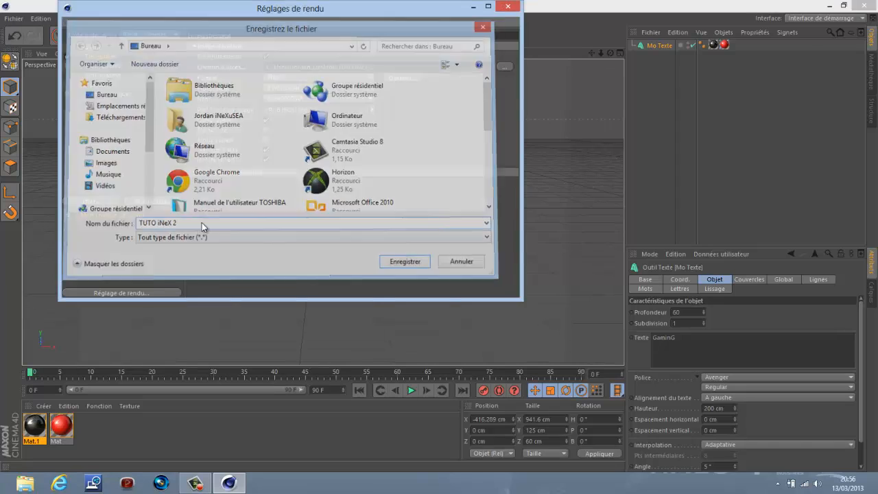
pyautogui.click(509, 7)
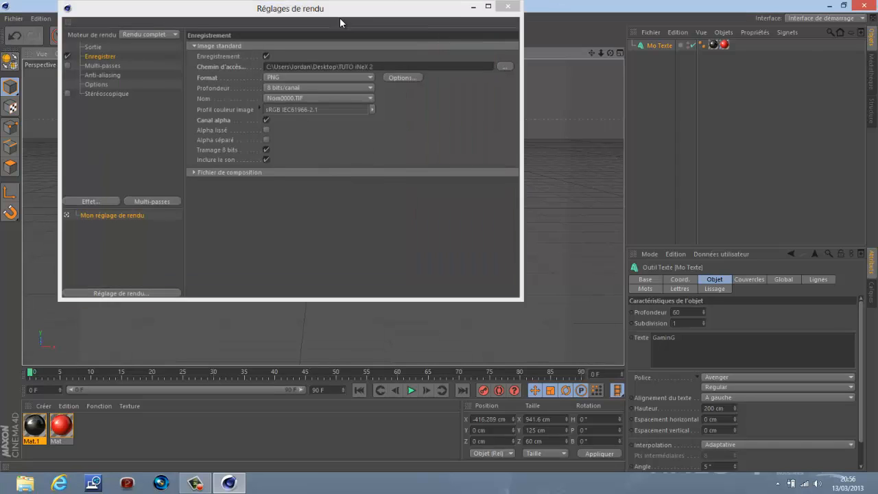
# Step: Render the GaminG text in the Visualiseur and exit CINEMA 4D
pyautogui.hotkey('shift', 'r')
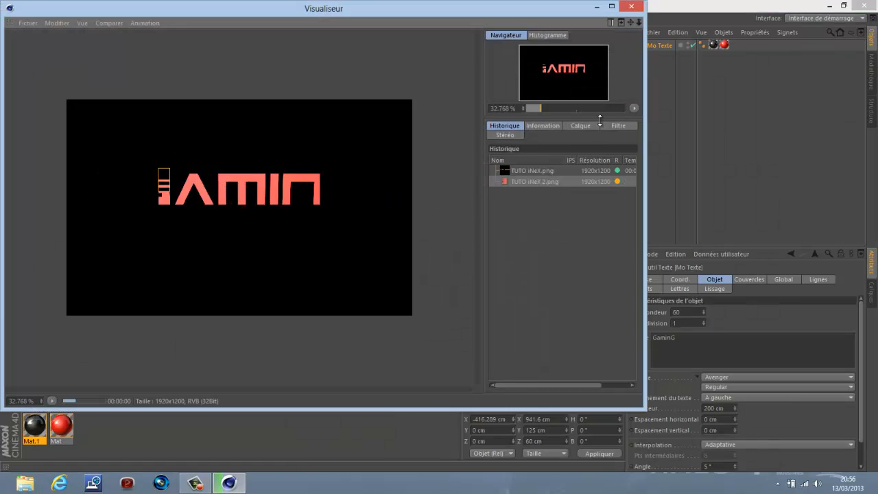
pyautogui.click(631, 7)
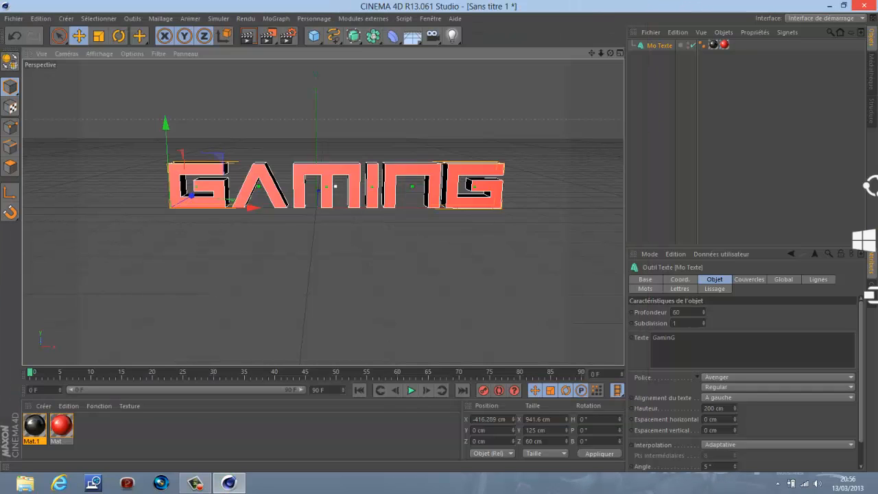
pyautogui.hotkey('alt', 'F4')
pyautogui.click(476, 282)
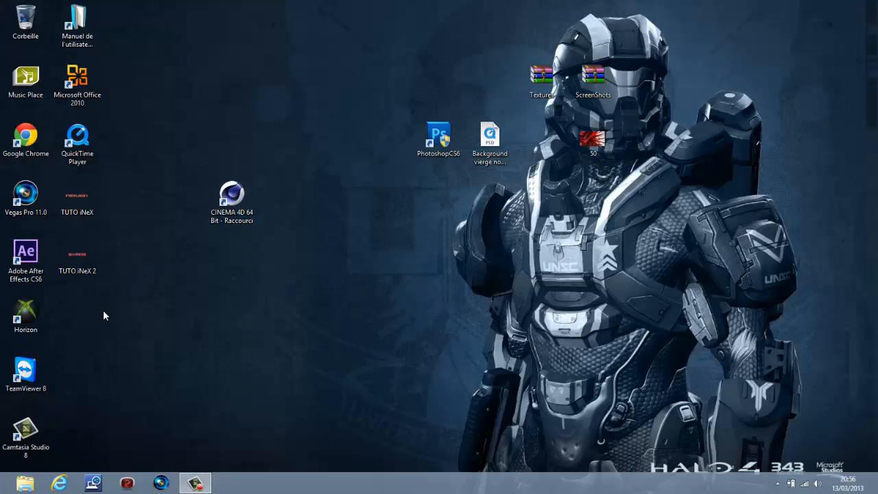
# Step: Move the TUTO iNeX image to a free area of the desktop, and open it to check the render
pyautogui.moveTo(103, 311); pyautogui.dragTo(99, 280)
pyautogui.moveTo(79, 197); pyautogui.dragTo(592, 315)
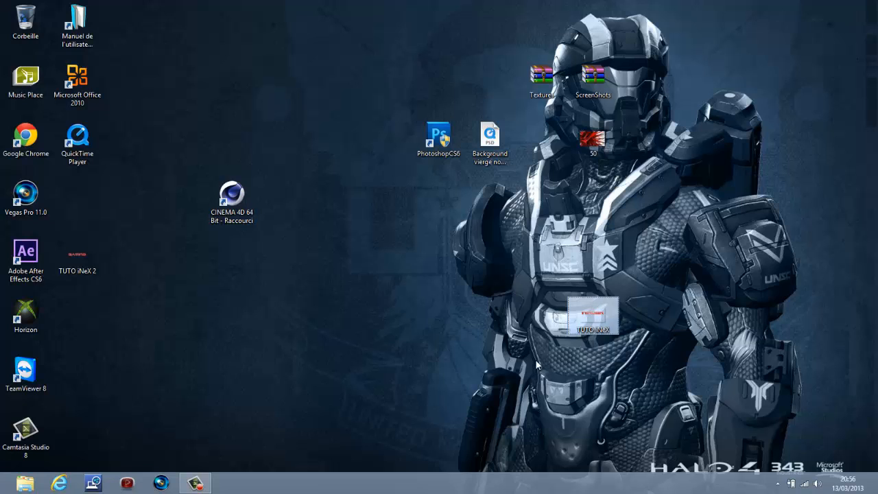
pyautogui.doubleClick(601, 324)
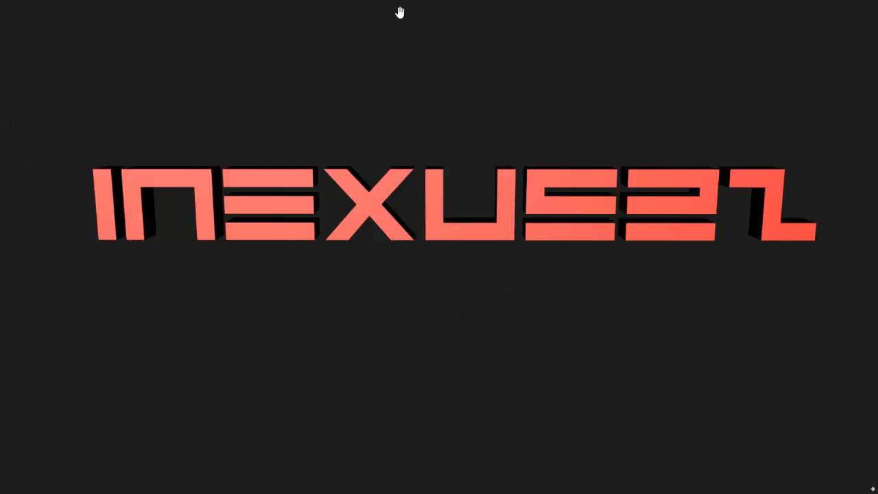
pyautogui.moveTo(400, 12); pyautogui.dragTo(326, 484)
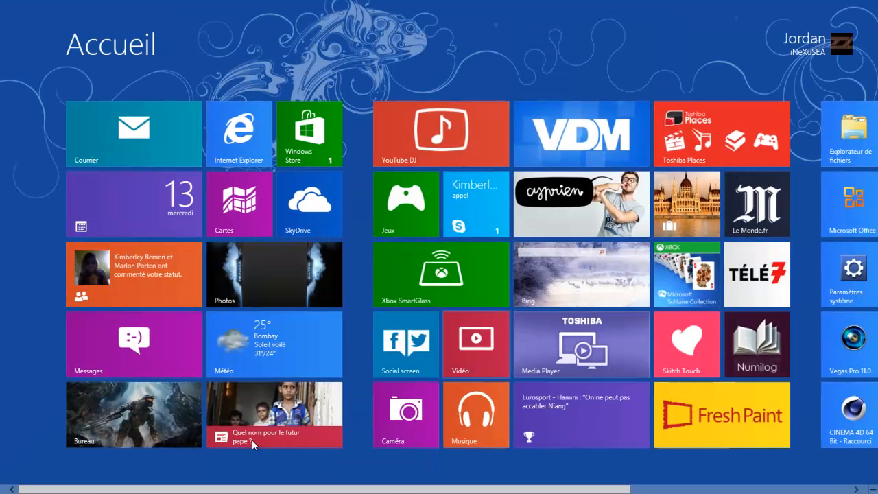
# Step: Return to the desktop and place the TUTO iNeX and TUTO iNeX 2 images side by side in its middle area
pyautogui.click(139, 426)
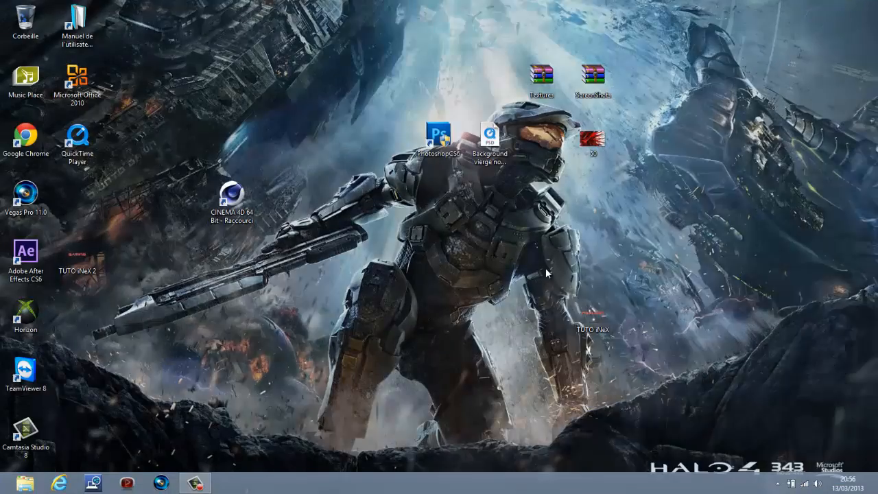
pyautogui.moveTo(593, 317); pyautogui.dragTo(404, 235)
pyautogui.moveTo(76, 257); pyautogui.dragTo(467, 262)
# Step: Launch Photoshop CS6 and open the Background vierge non Partenaire PSD template from the desktop
pyautogui.click(457, 142)
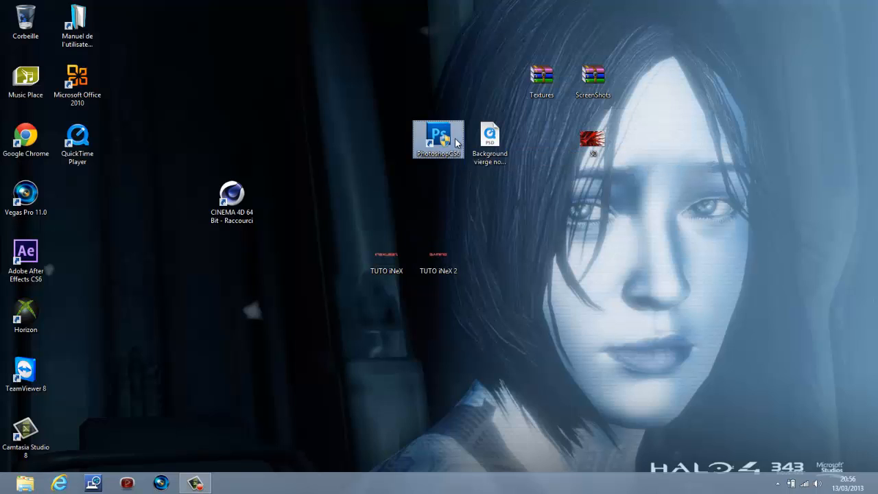
pyautogui.doubleClick(456, 142)
pyautogui.click(479, 270)
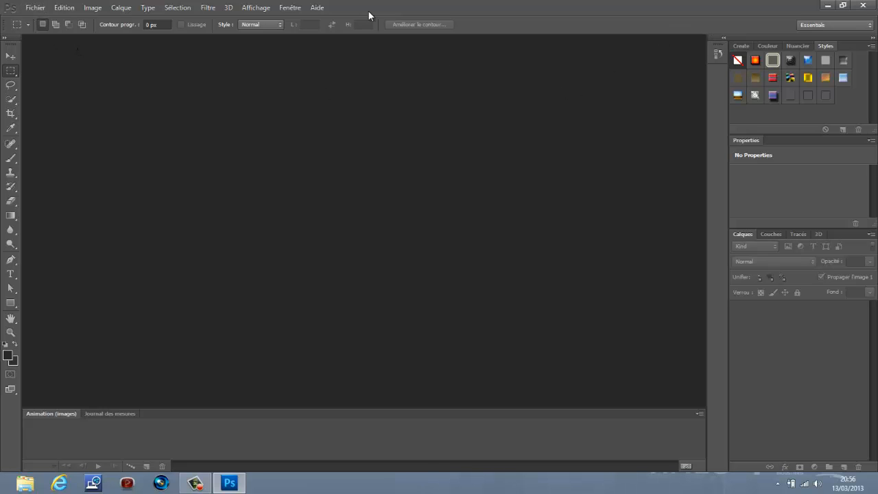
pyautogui.click(35, 7)
pyautogui.click(40, 30)
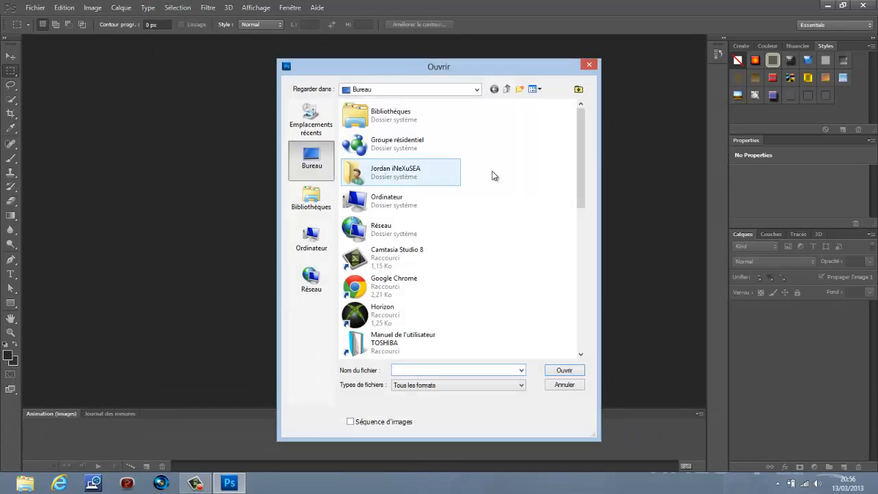
pyautogui.moveTo(584, 150); pyautogui.dragTo(571, 310)
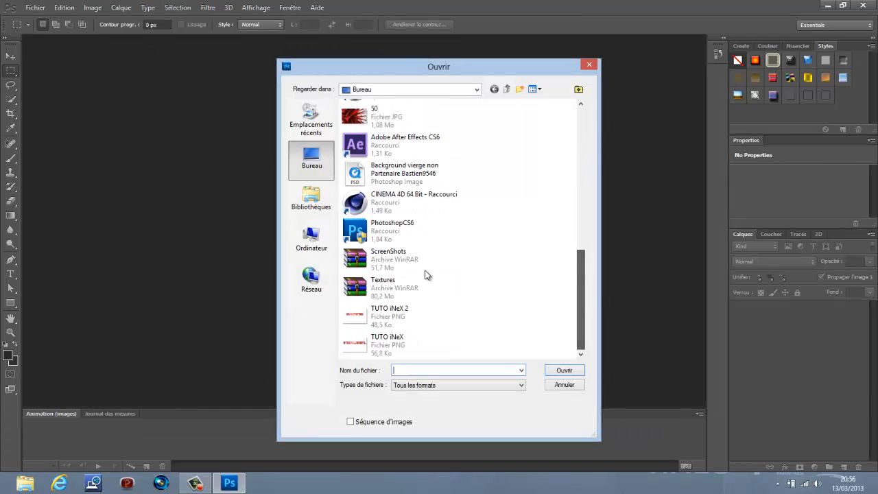
pyautogui.click(417, 180)
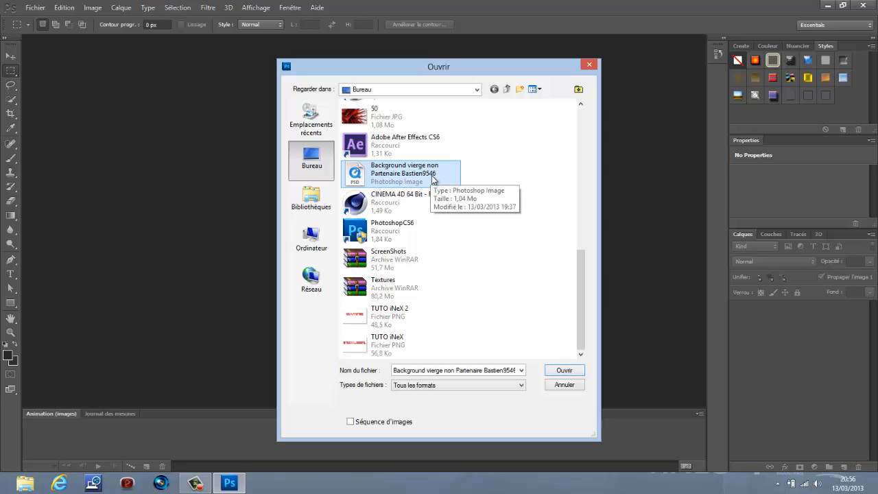
pyautogui.click(563, 372)
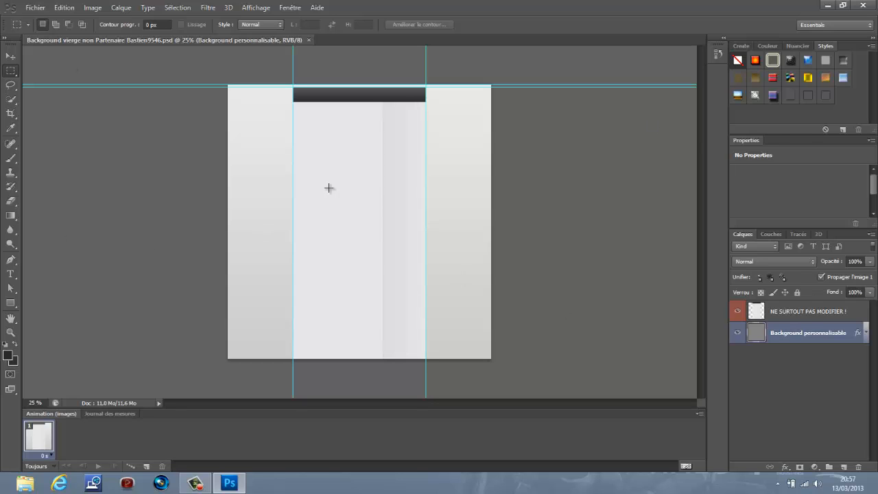
# Step: Add a layer above Background personnalisable and import the TUTO iNeX PNG into it
pyautogui.click(844, 467)
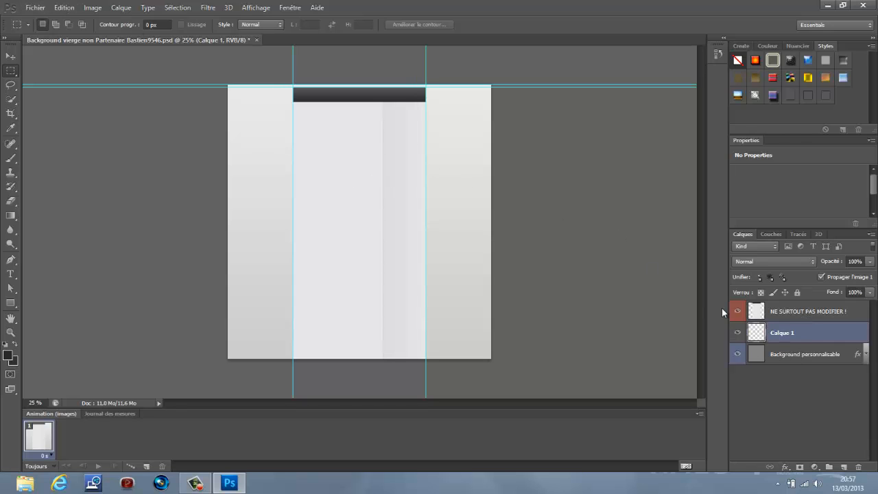
pyautogui.click(35, 8)
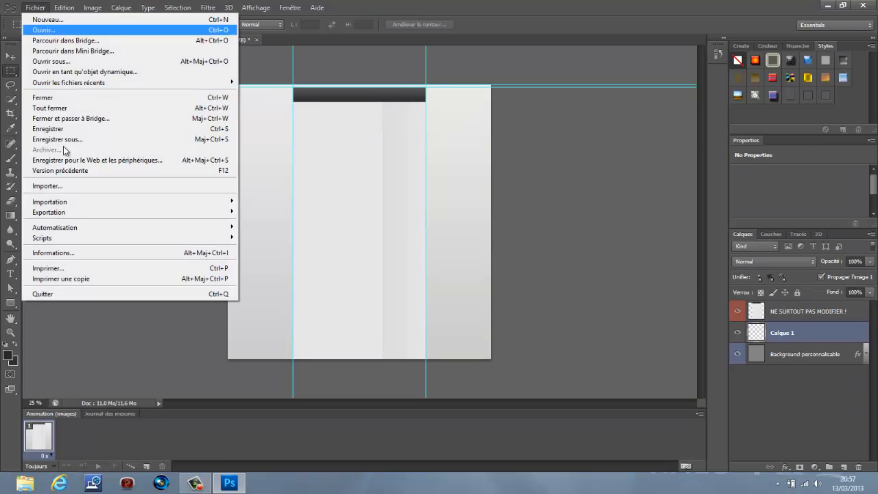
pyautogui.click(66, 186)
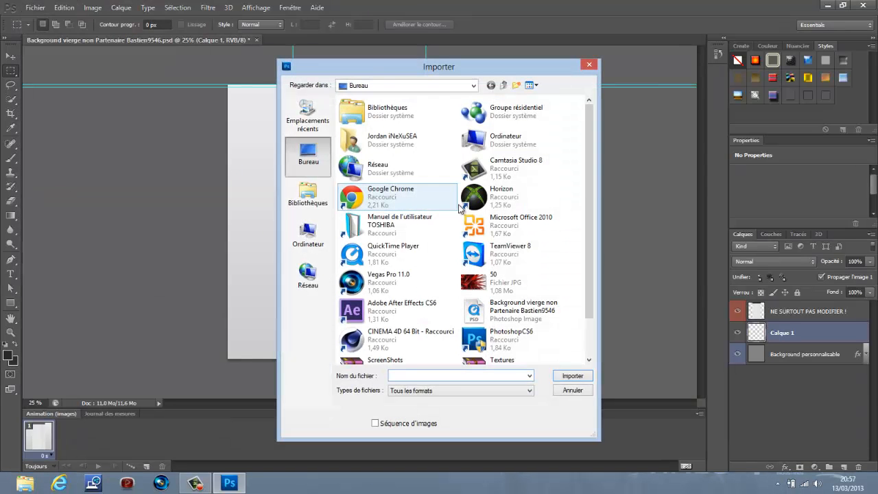
pyautogui.moveTo(586, 198); pyautogui.dragTo(586, 299)
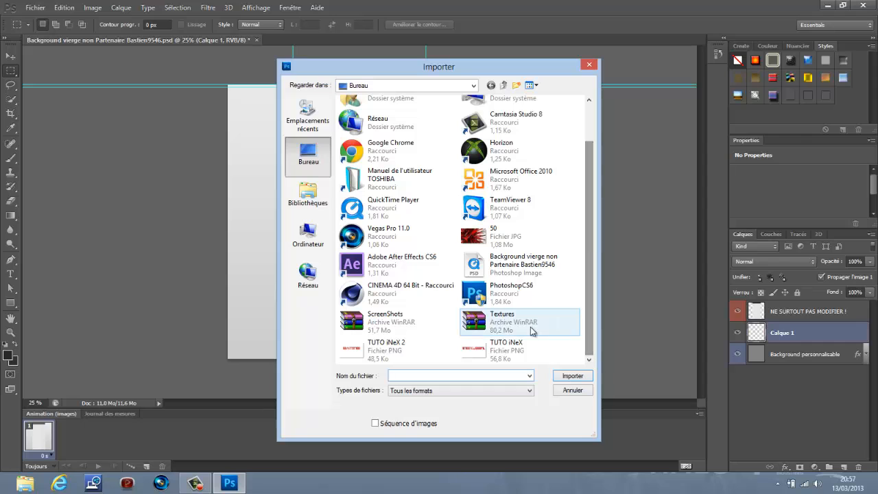
pyautogui.doubleClick(494, 351)
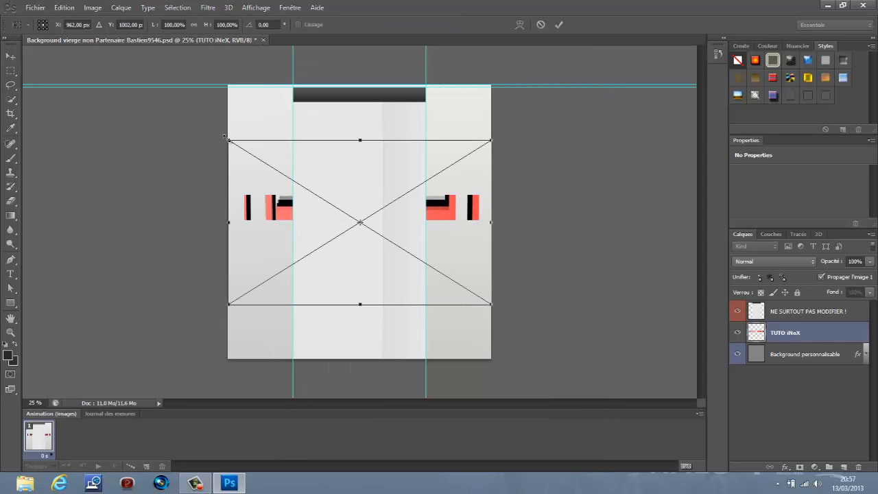
# Step: Rotate the imported text 90° clockwise, shift it onto the template's right margin, and rotate it another 180°
pyautogui.rightClick(306, 207)
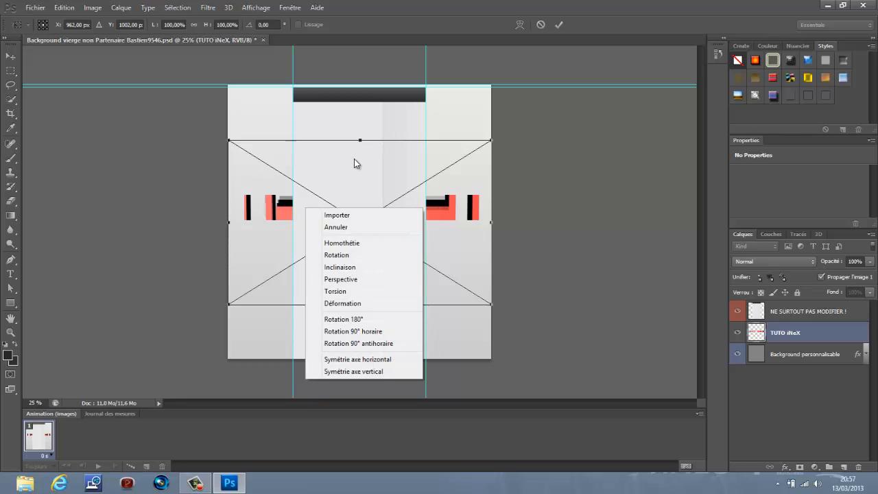
pyautogui.click(372, 332)
pyautogui.moveTo(402, 212); pyautogui.dragTo(466, 206)
pyautogui.rightClick(467, 206)
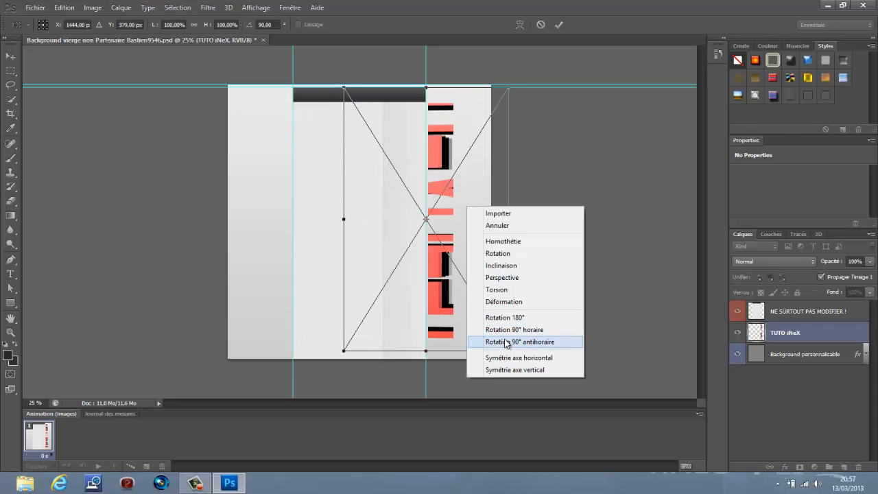
pyautogui.click(505, 317)
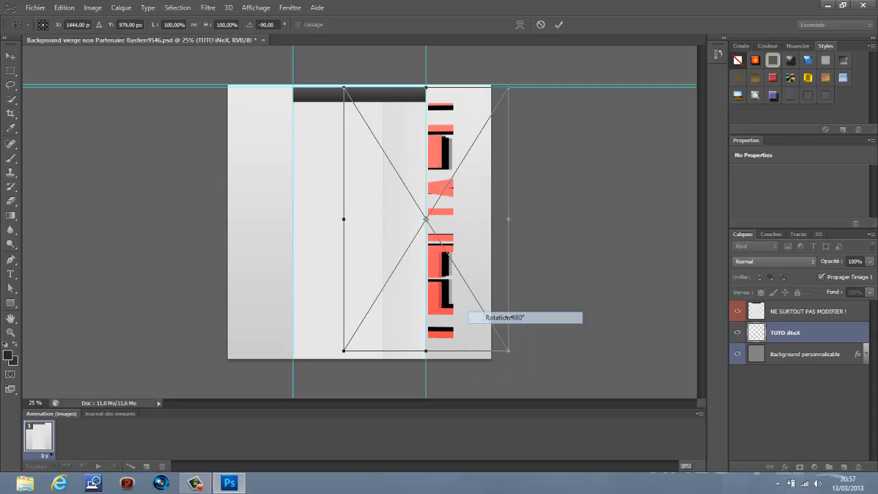
# Step: Try the vertical text on the template's left margin, scaled to 74.58% by 87.83%, and delete its layer
pyautogui.moveTo(466, 235); pyautogui.dragTo(328, 232)
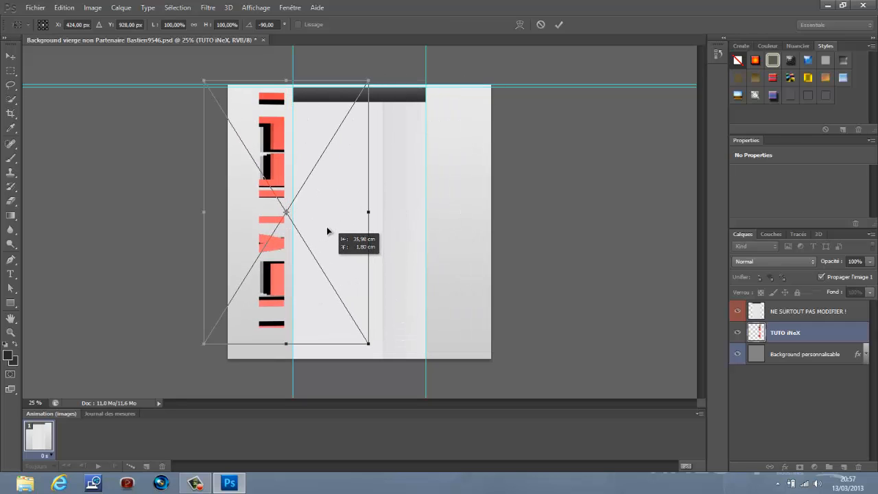
pyautogui.moveTo(286, 81); pyautogui.dragTo(286, 148)
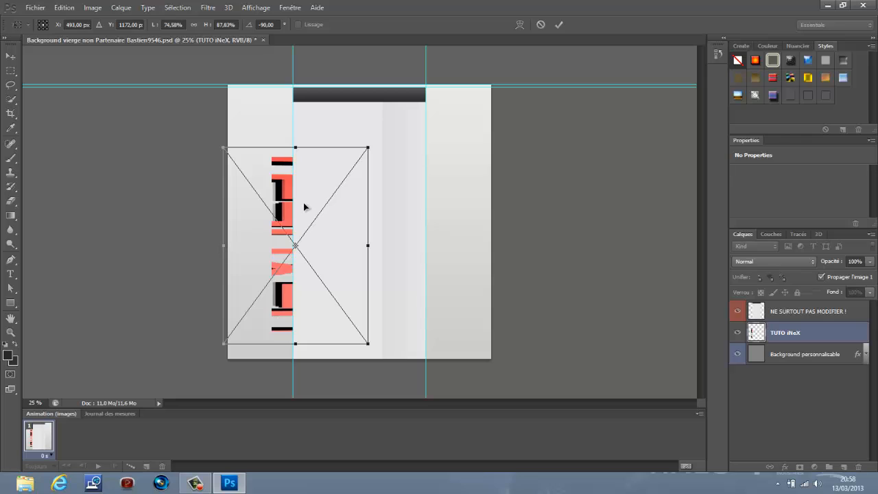
pyautogui.moveTo(303, 202); pyautogui.dragTo(304, 158)
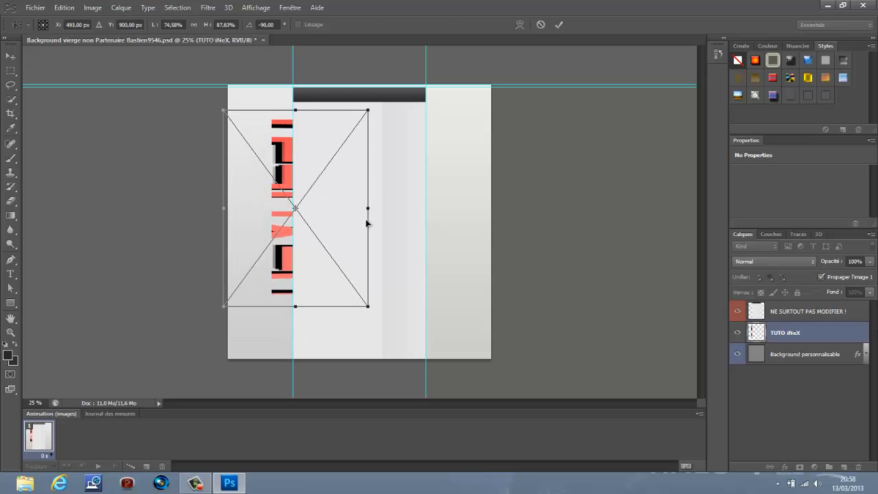
pyautogui.press('Return')
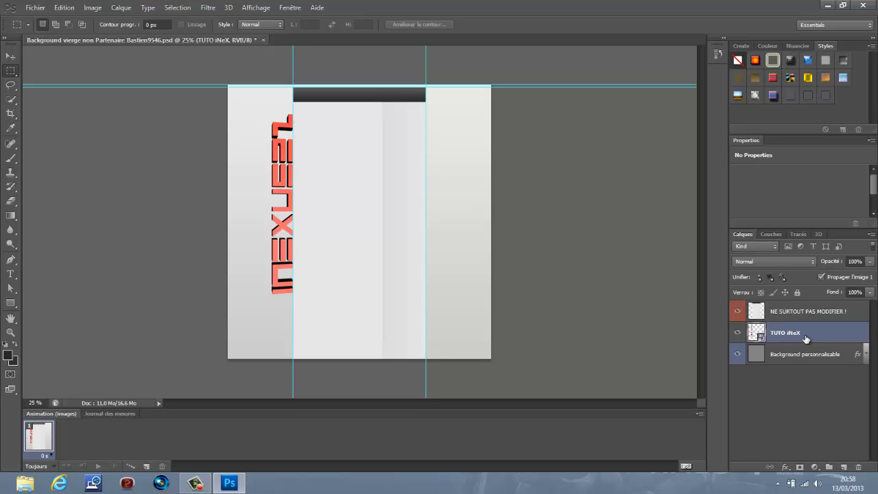
pyautogui.press('Delete')
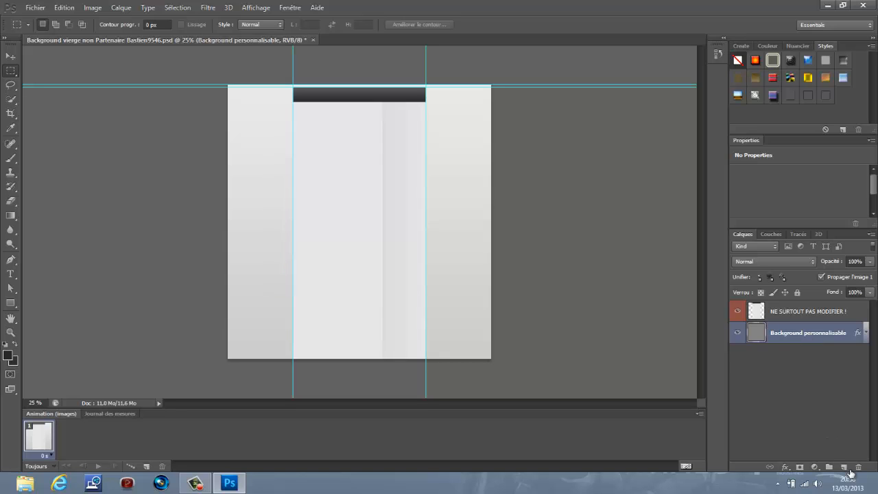
# Step: Add a new layer above Background personnalisable and import the red abstract image 50 into it
pyautogui.click(845, 468)
pyautogui.click(35, 7)
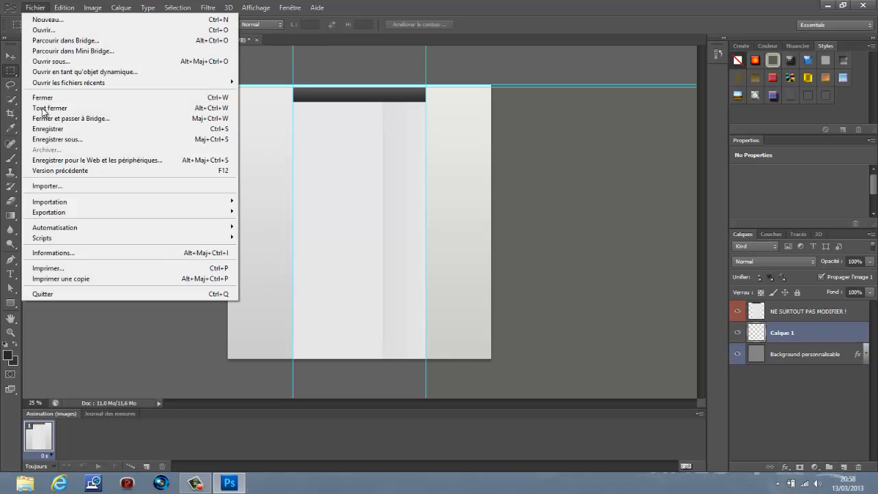
pyautogui.click(50, 187)
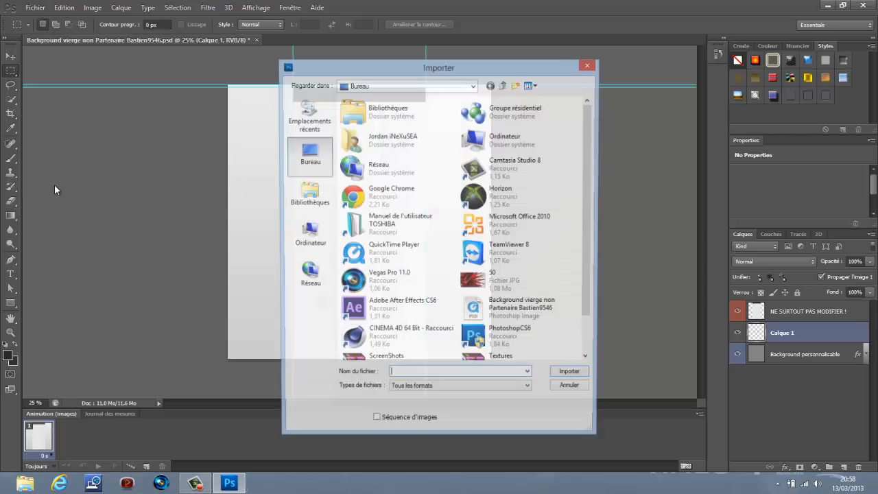
pyautogui.moveTo(590, 202); pyautogui.dragTo(586, 265)
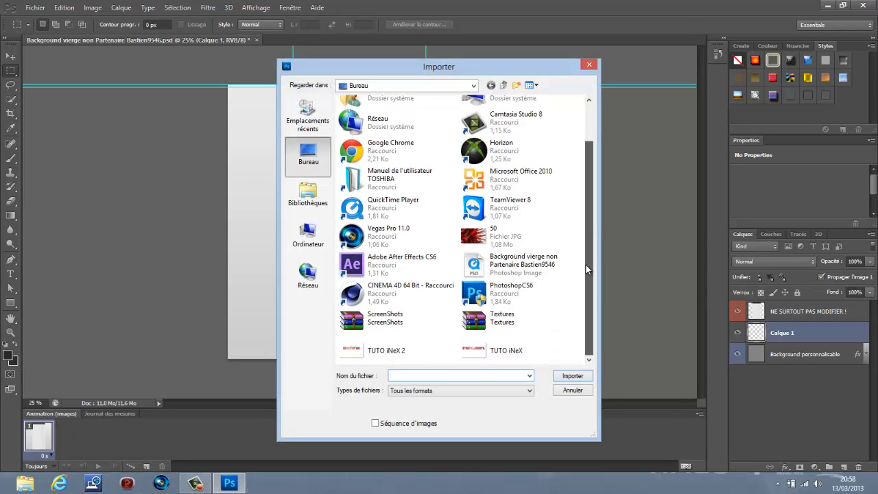
pyautogui.doubleClick(523, 232)
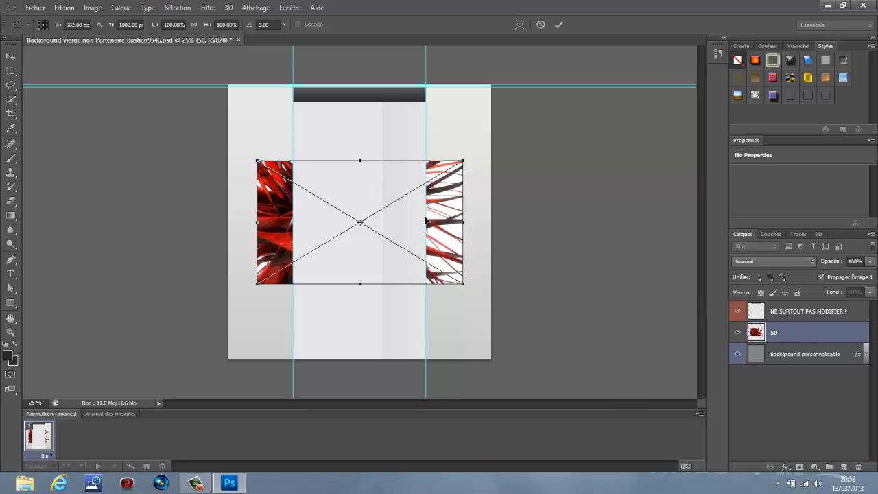
# Step: Stretch image 50 to 128% width and 222.22% height so it covers the whole canvas, and apply the placement
pyautogui.moveTo(257, 161); pyautogui.dragTo(228, 122)
pyautogui.moveTo(464, 120); pyautogui.dragTo(492, 81)
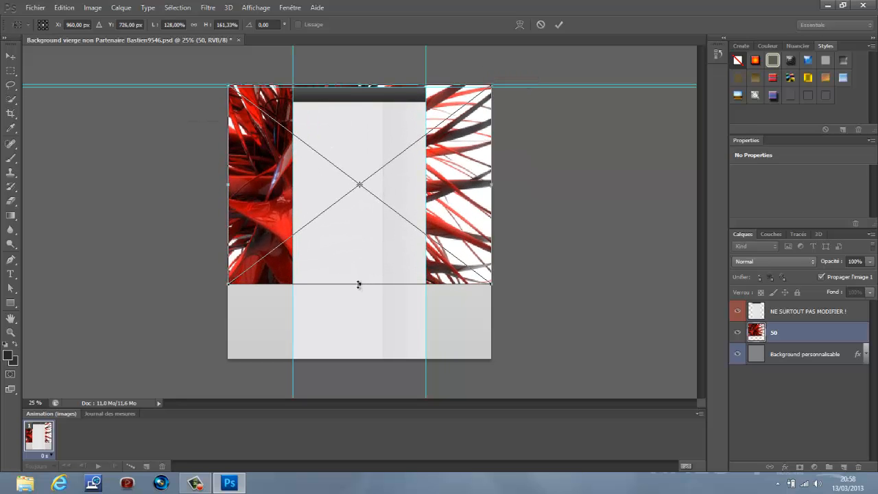
pyautogui.moveTo(358, 284); pyautogui.dragTo(360, 358)
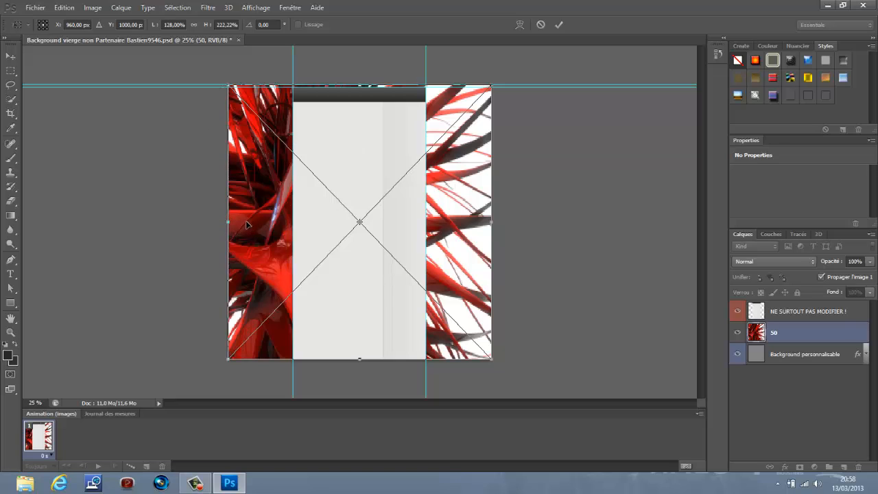
pyautogui.press('m')
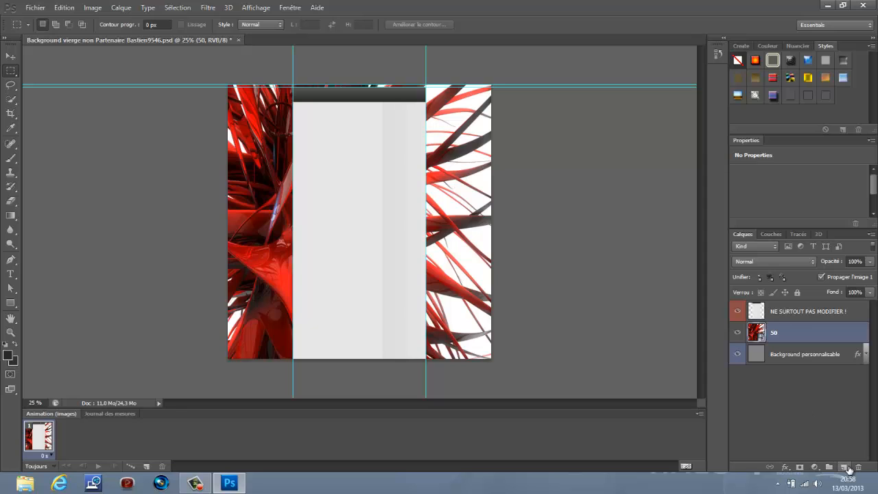
# Step: Add a new layer directly above Background personnalisable and import the TUTO iNeX PNG into it
pyautogui.click(807, 359)
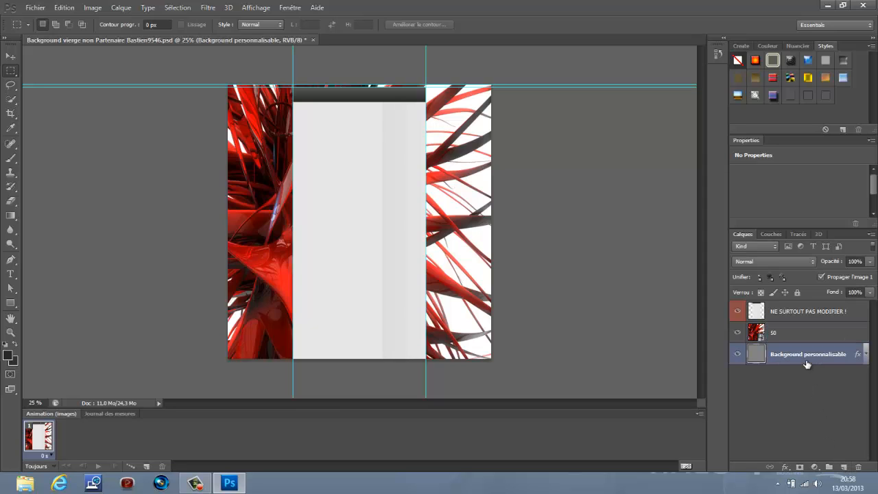
pyautogui.click(843, 468)
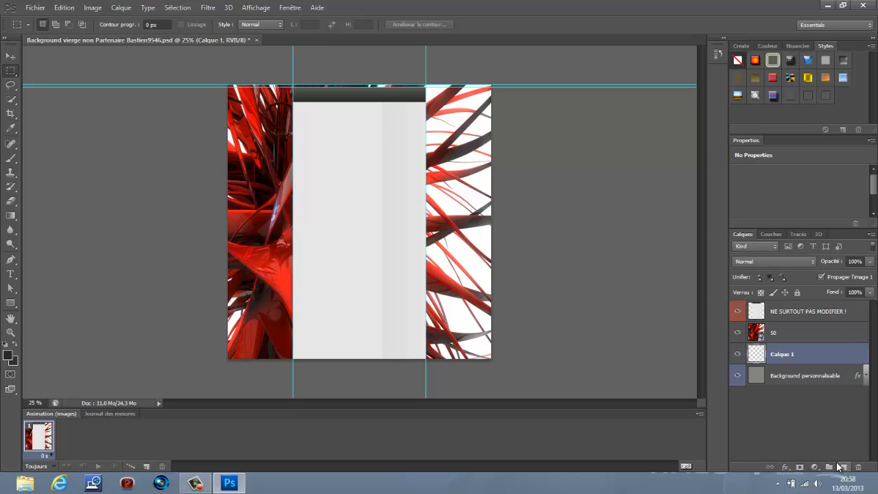
pyautogui.click(35, 8)
pyautogui.click(61, 188)
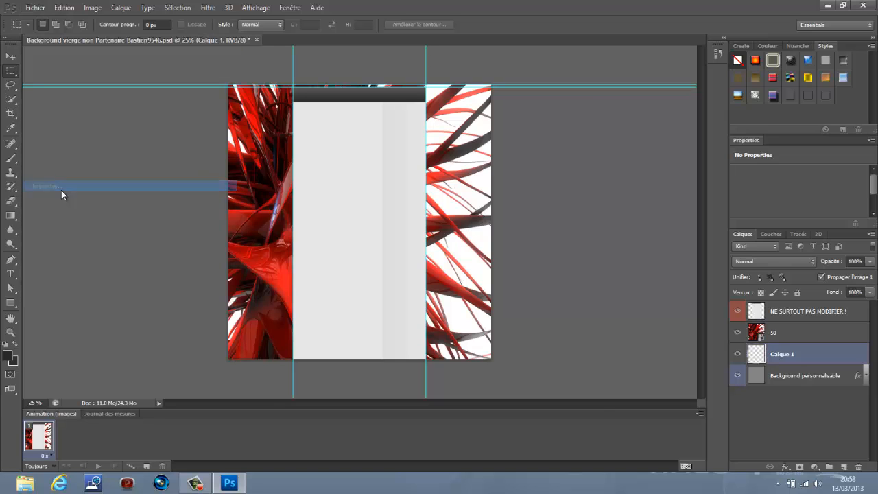
pyautogui.moveTo(593, 256); pyautogui.dragTo(592, 295)
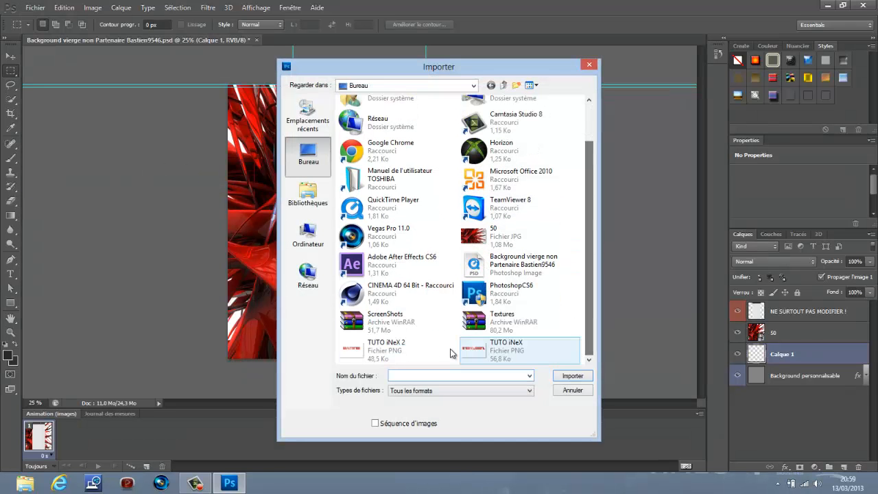
pyautogui.doubleClick(489, 352)
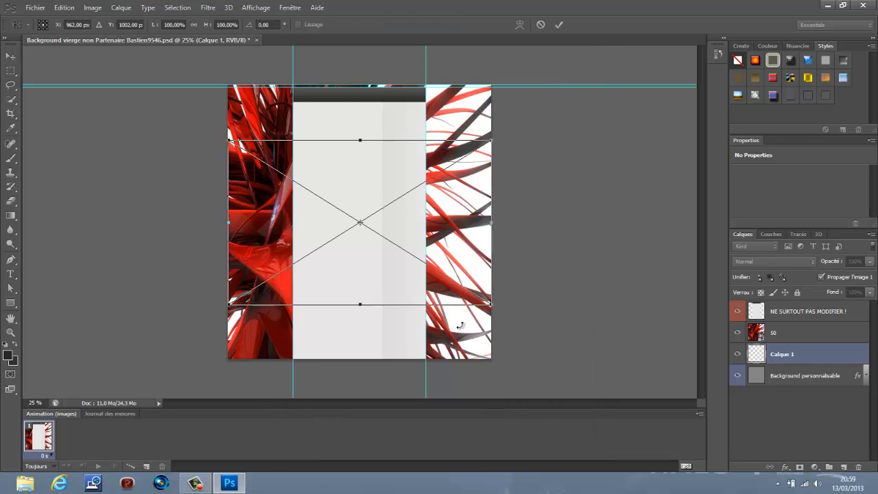
# Step: Try the TUTO iNeX text rotated 90° counterclockwise over the template's left margin beneath image 50, and delete its layer
pyautogui.rightClick(414, 221)
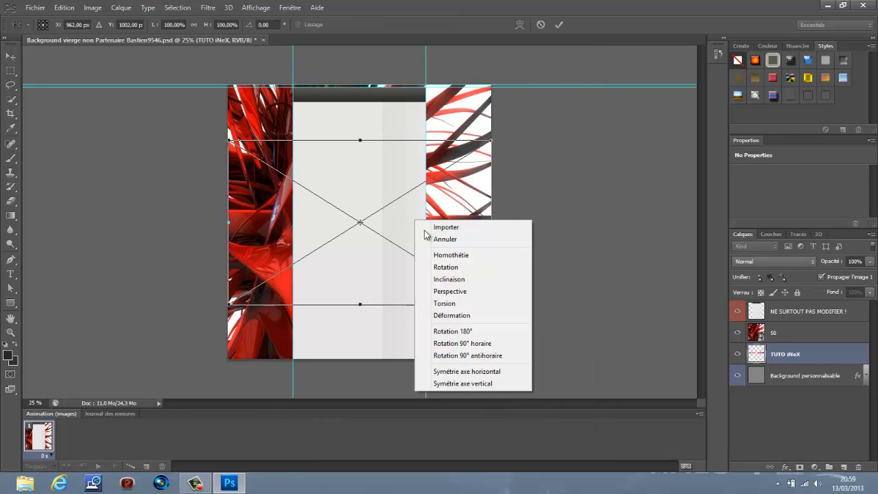
pyautogui.click(472, 356)
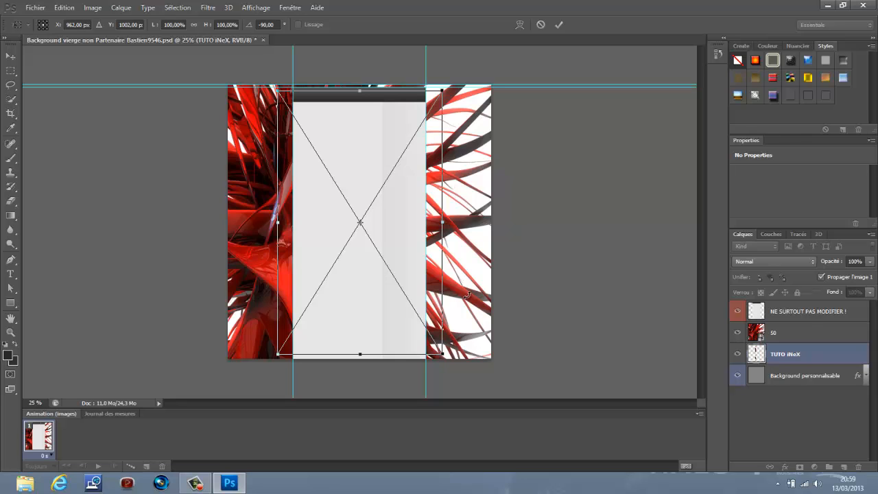
pyautogui.moveTo(438, 201); pyautogui.dragTo(339, 198)
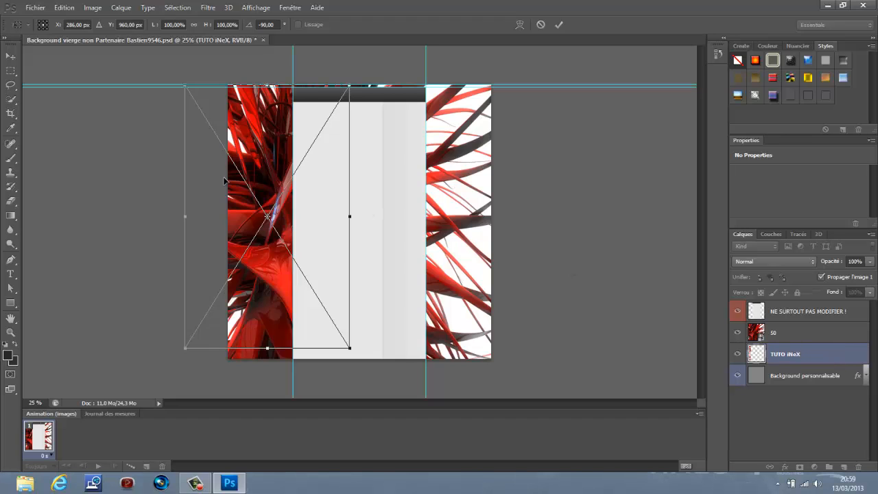
pyautogui.moveTo(320, 212); pyautogui.dragTo(329, 214)
pyautogui.press('Return')
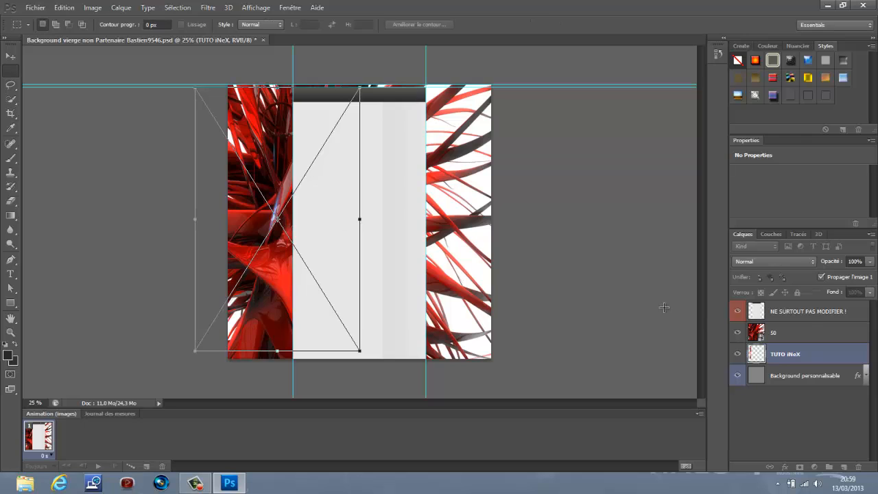
pyautogui.click(781, 353)
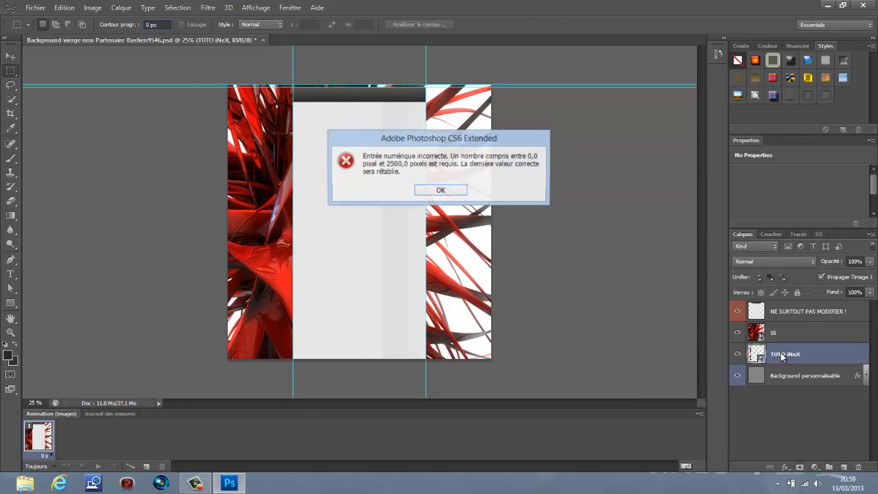
pyautogui.click(437, 191)
pyautogui.press('Delete')
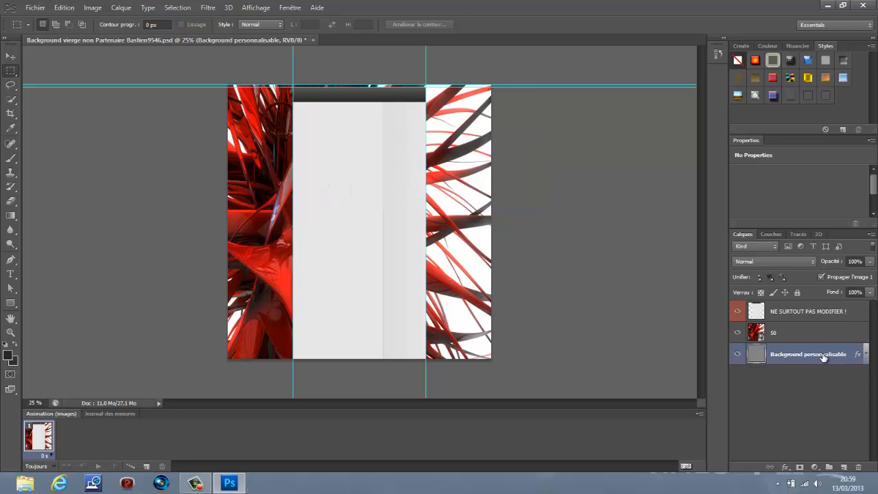
# Step: Add a new layer directly above image 50 and import the TUTO iNeX PNG into it
pyautogui.click(844, 467)
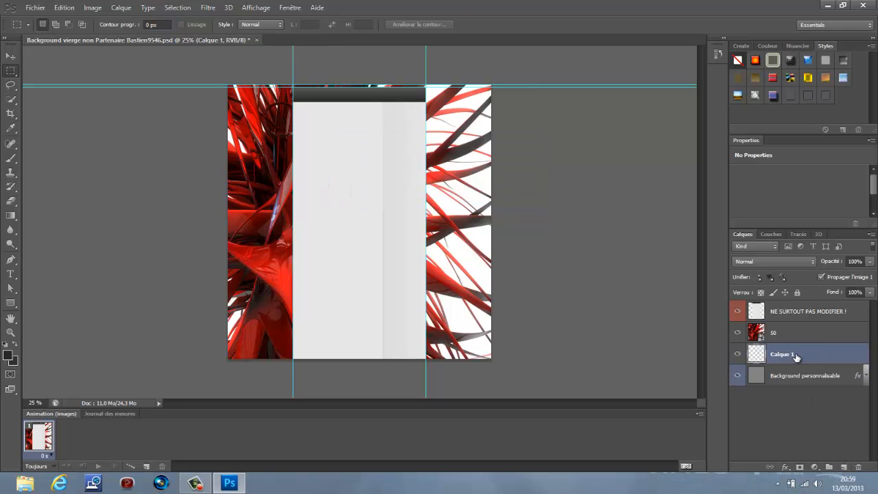
pyautogui.moveTo(796, 355); pyautogui.dragTo(797, 331)
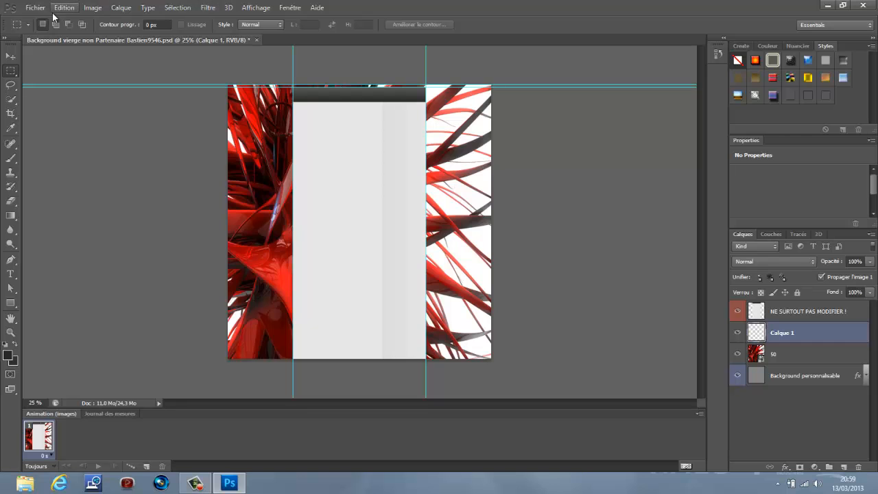
pyautogui.click(46, 186)
pyautogui.scroll(-2, 577, 272)
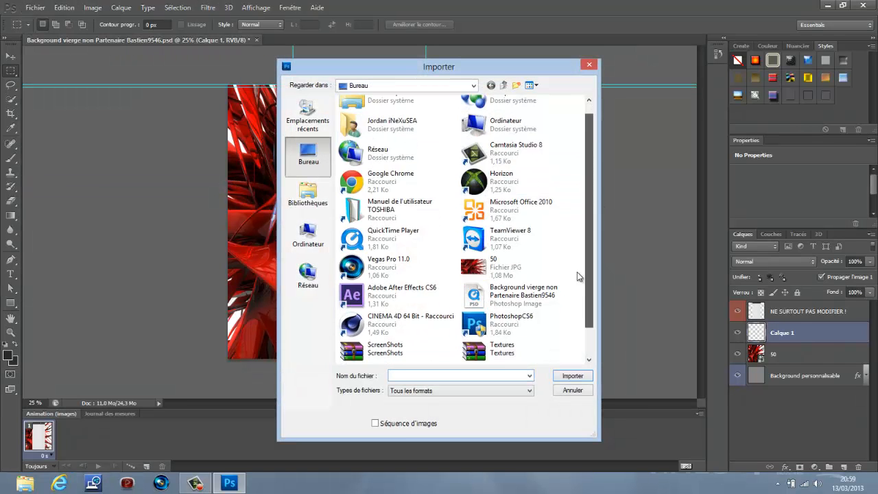
pyautogui.doubleClick(499, 348)
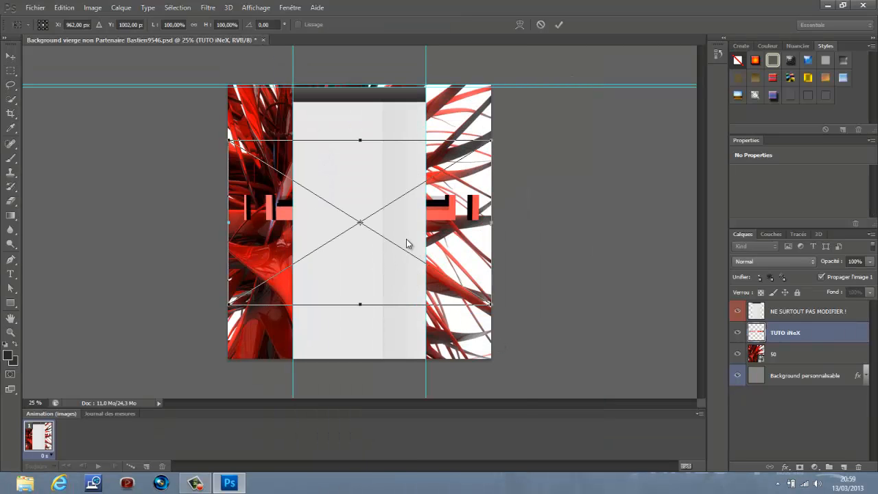
# Step: Rotate the TUTO iNeX text 90° counterclockwise, scaled to 76.46% by 84%, and place it in the left margin beside the central column
pyautogui.rightClick(406, 242)
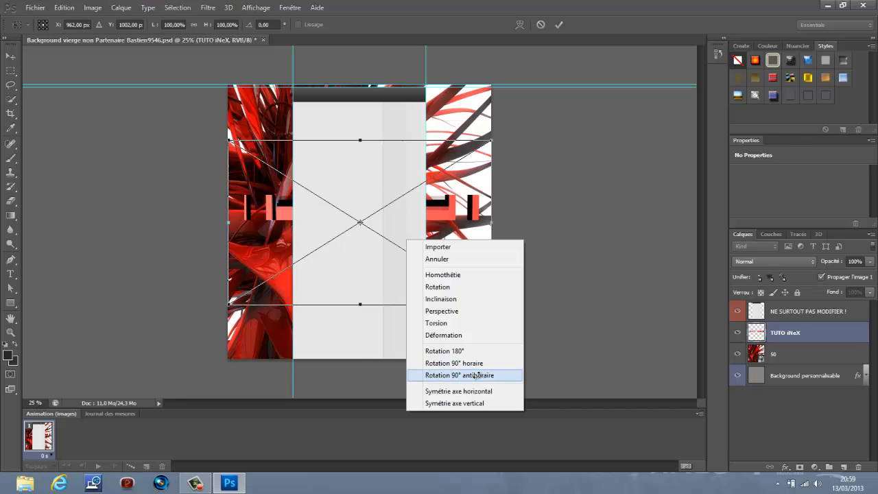
pyautogui.click(475, 375)
pyautogui.moveTo(408, 216); pyautogui.dragTo(343, 208)
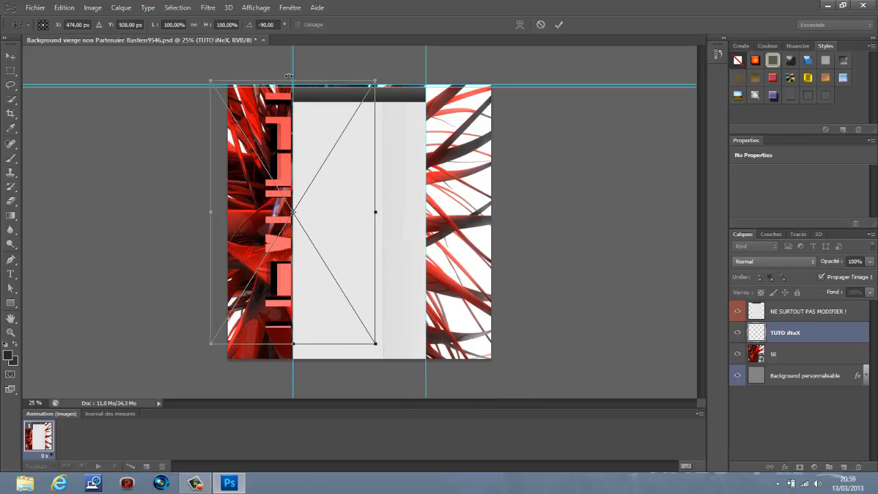
pyautogui.moveTo(290, 79); pyautogui.dragTo(293, 142)
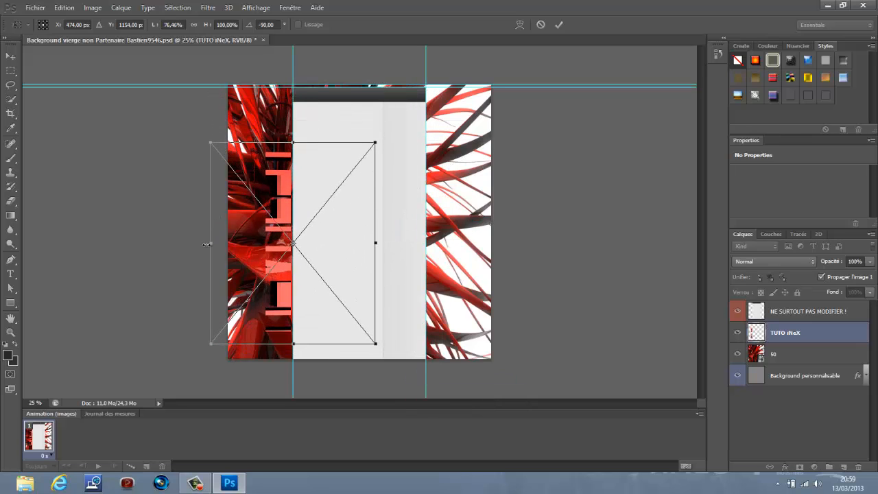
pyautogui.moveTo(219, 246); pyautogui.dragTo(237, 245)
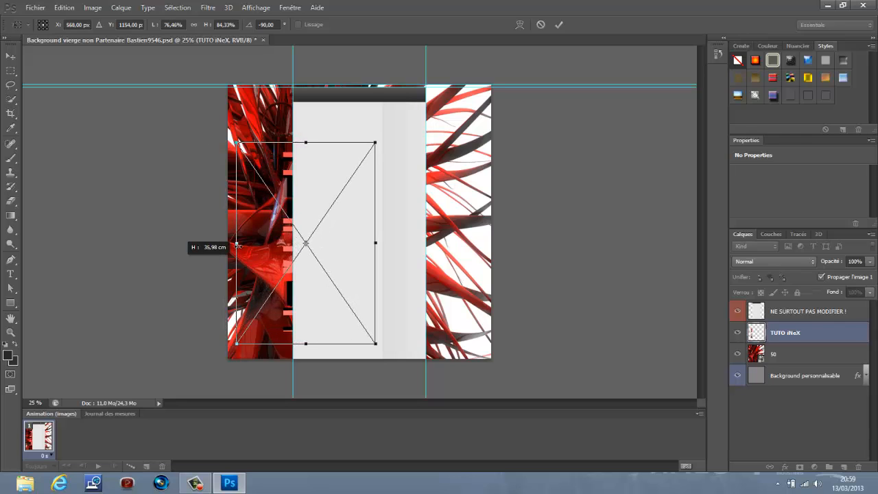
pyautogui.moveTo(320, 196); pyautogui.dragTo(302, 175)
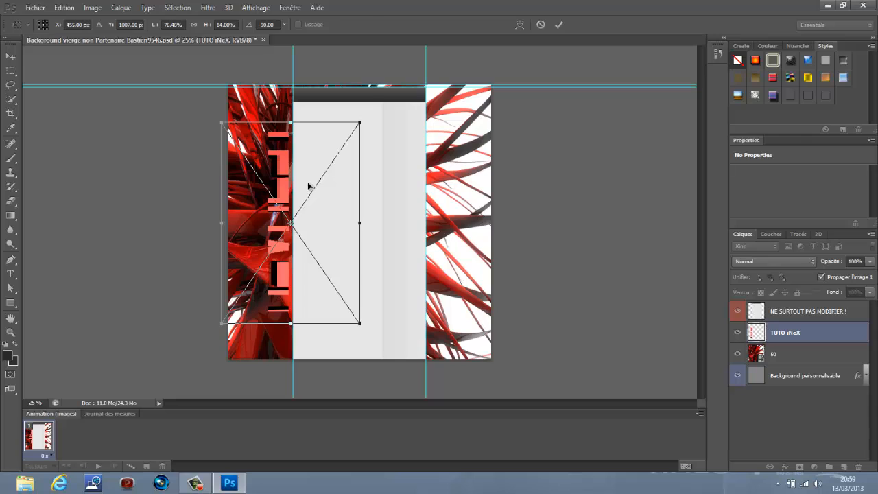
pyautogui.press('m')
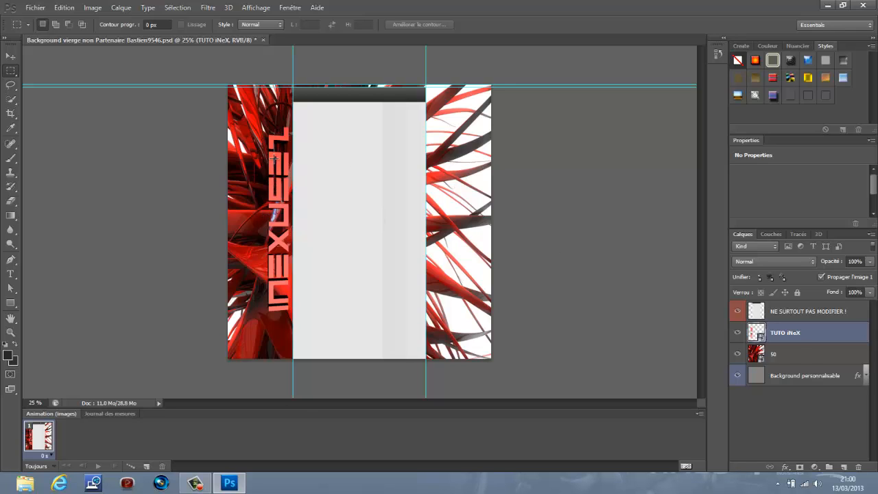
# Step: Add a new layer directly above TUTO iNeX and import the TUTO iNeX 2 PNG into it
pyautogui.click(844, 467)
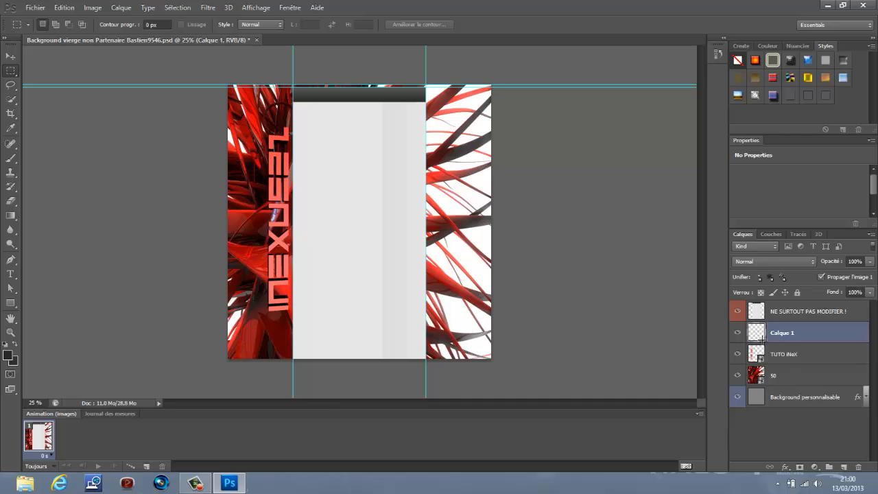
pyautogui.click(35, 8)
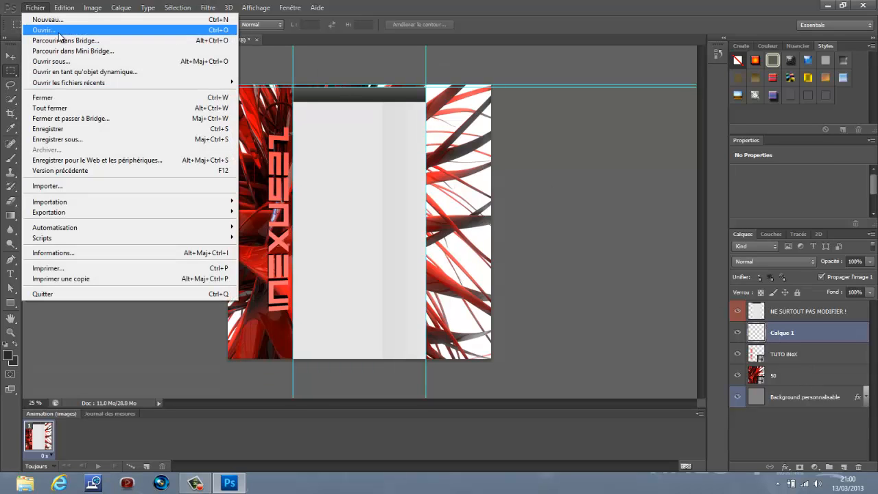
pyautogui.click(83, 186)
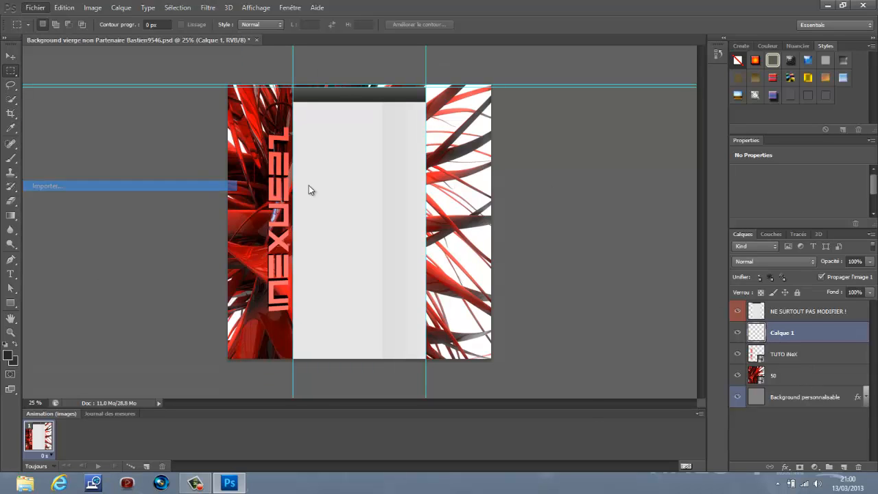
pyautogui.scroll(-2, 585, 300)
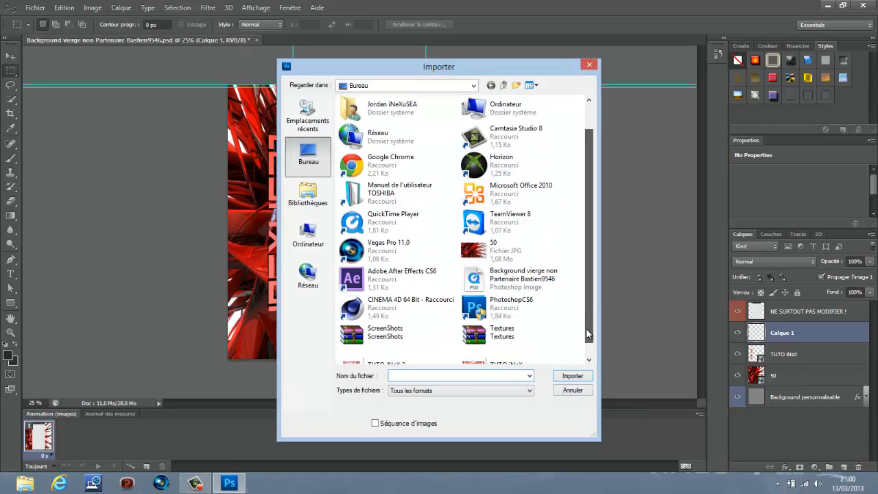
pyautogui.click(402, 354)
pyautogui.doubleClick(402, 354)
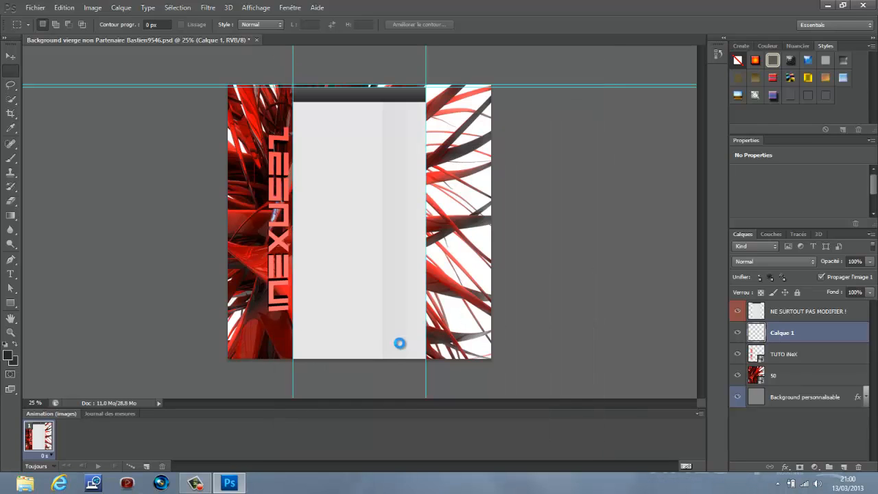
# Step: Rotate the TUTO iNeX 2 text 90° clockwise and move it into the right margin with its height scaled to 83%
pyautogui.rightClick(409, 221)
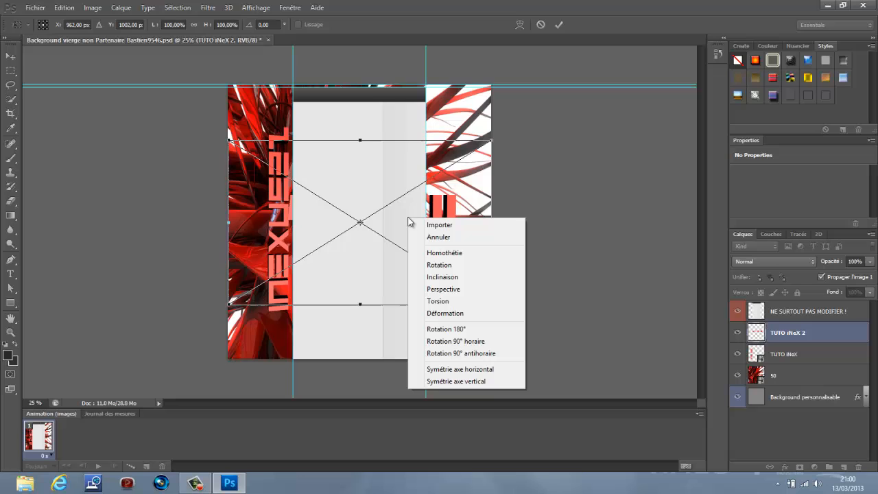
pyautogui.click(441, 342)
pyautogui.moveTo(412, 239); pyautogui.dragTo(450, 199)
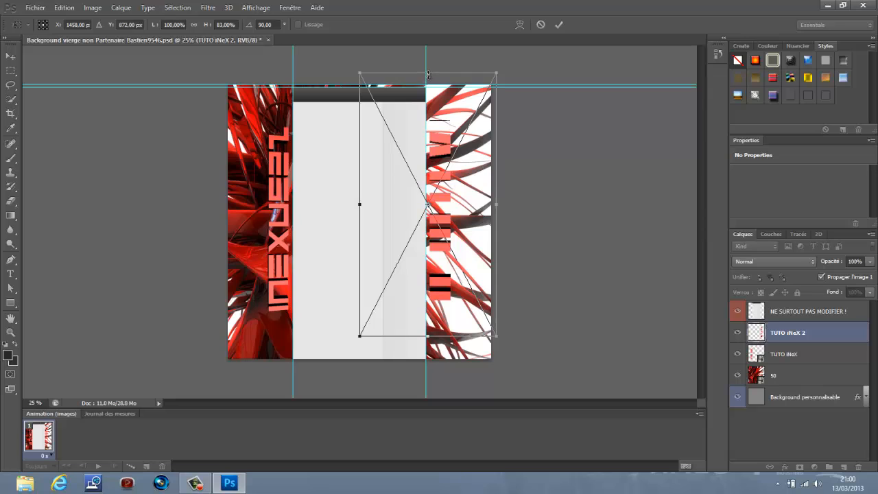
# Step: Scale the GAMING text to 91.04% width and 80% height, and fine-tune its position along the central column's right edge
pyautogui.moveTo(428, 73); pyautogui.dragTo(428, 81)
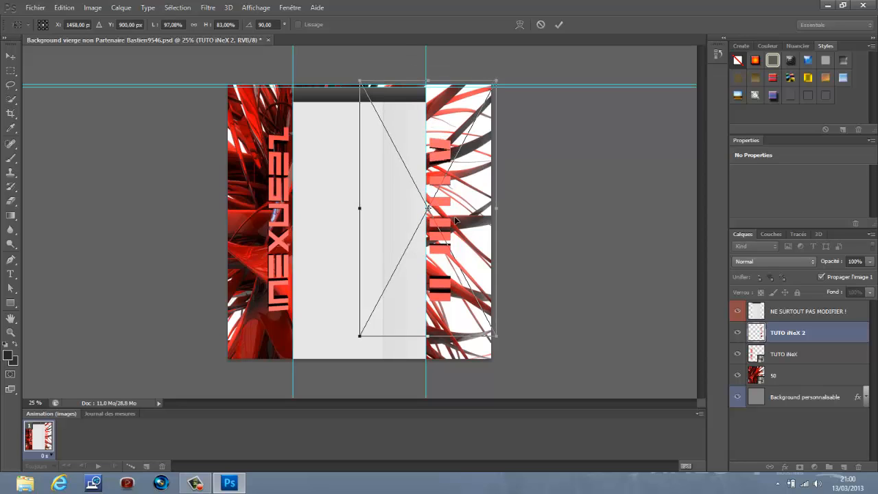
pyautogui.moveTo(458, 218); pyautogui.dragTo(457, 233)
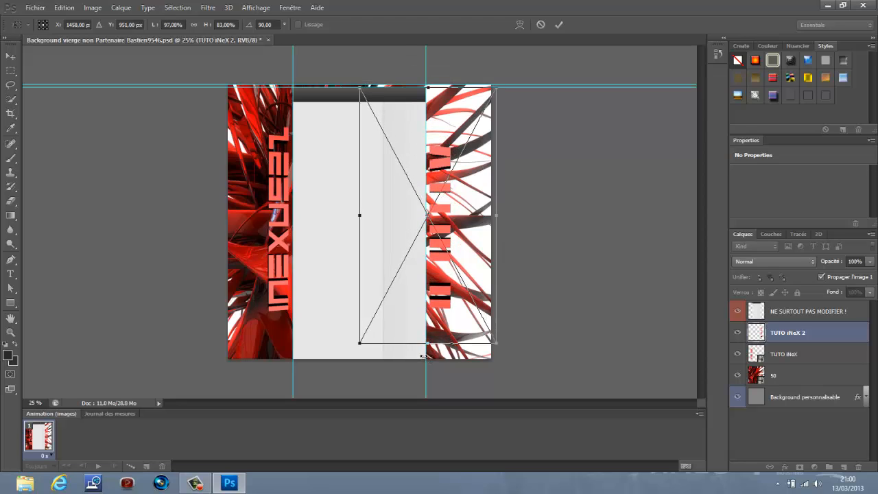
pyautogui.moveTo(428, 343); pyautogui.dragTo(428, 327)
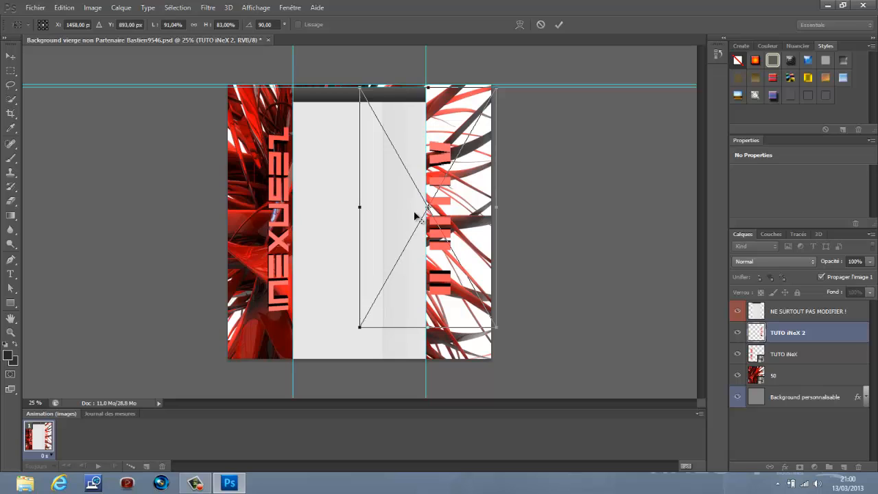
pyautogui.moveTo(497, 207); pyautogui.dragTo(472, 214)
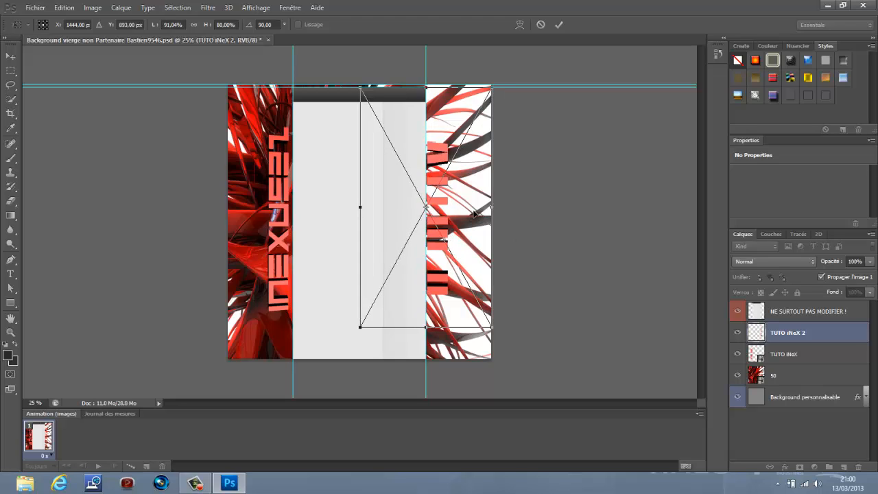
pyautogui.press('Return')
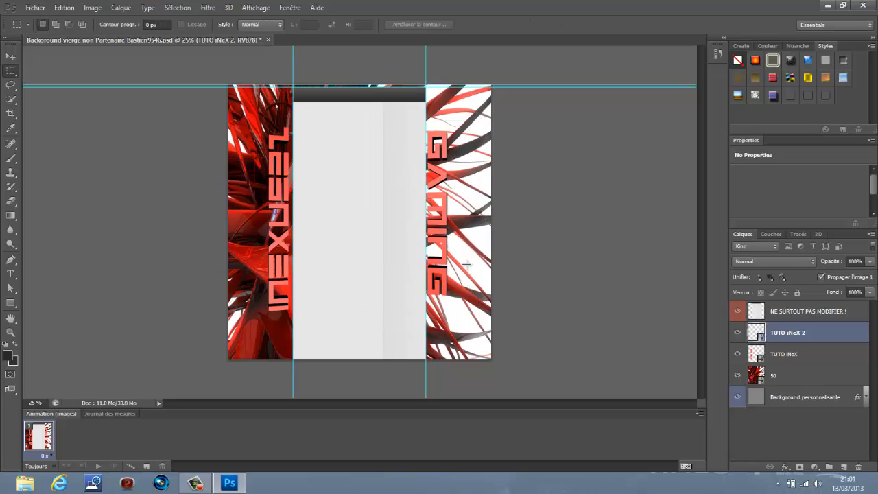
pyautogui.click(11, 56)
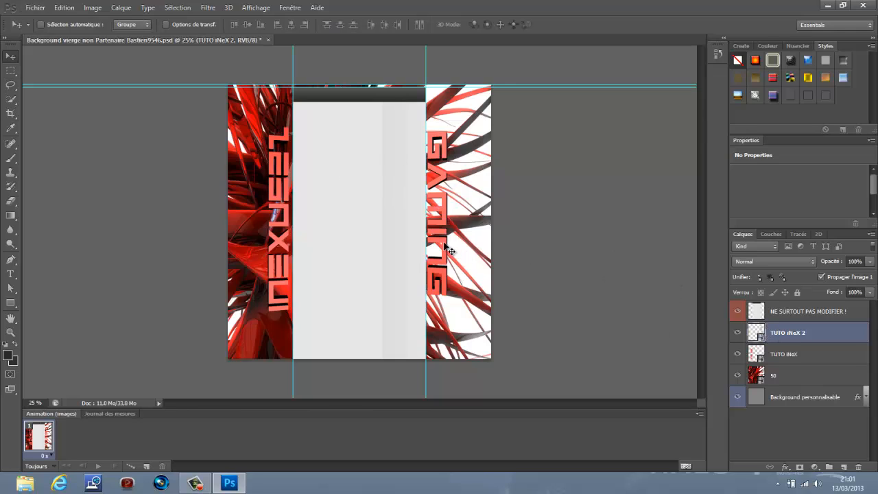
pyautogui.moveTo(448, 245); pyautogui.dragTo(450, 248)
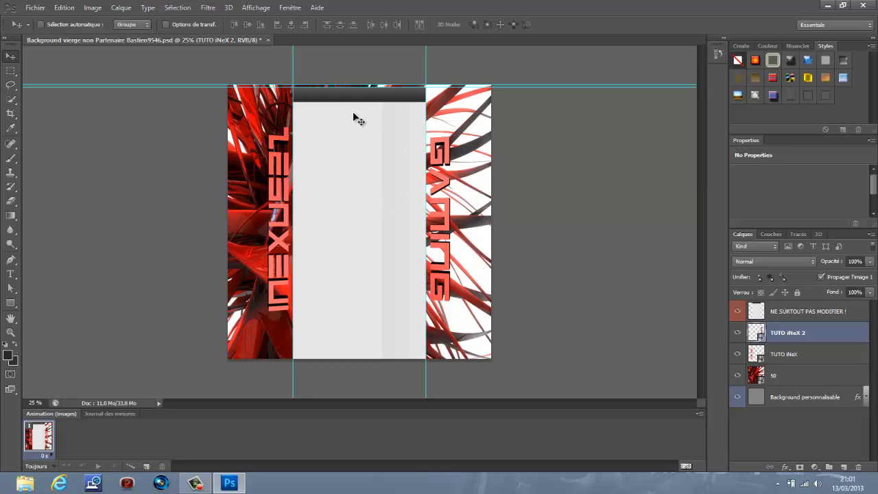
# Step: Add a new layer and place it directly beneath the NE SURTOUT PAS MODIFIER ! layer
pyautogui.click(28, 8)
pyautogui.click(816, 449)
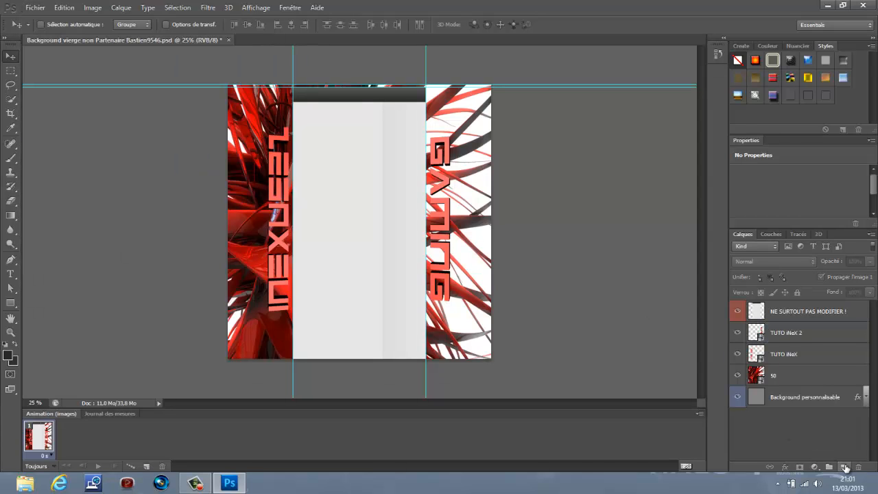
pyautogui.click(844, 467)
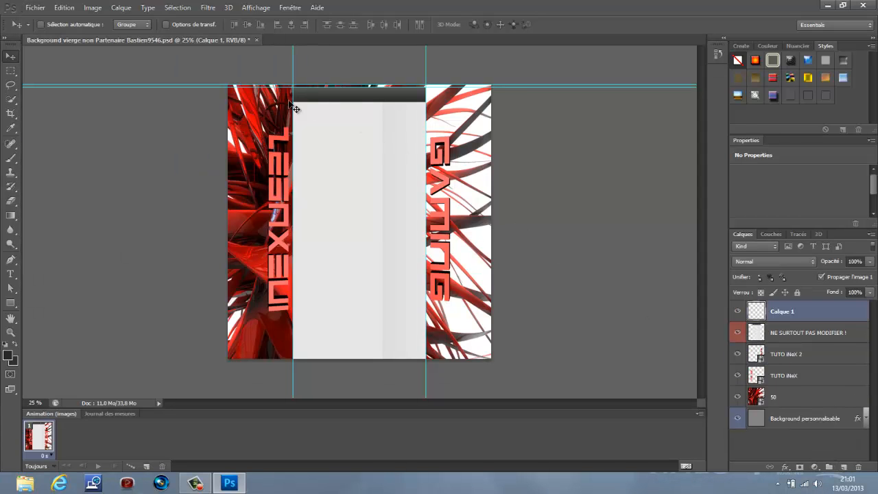
pyautogui.moveTo(774, 311); pyautogui.dragTo(780, 352)
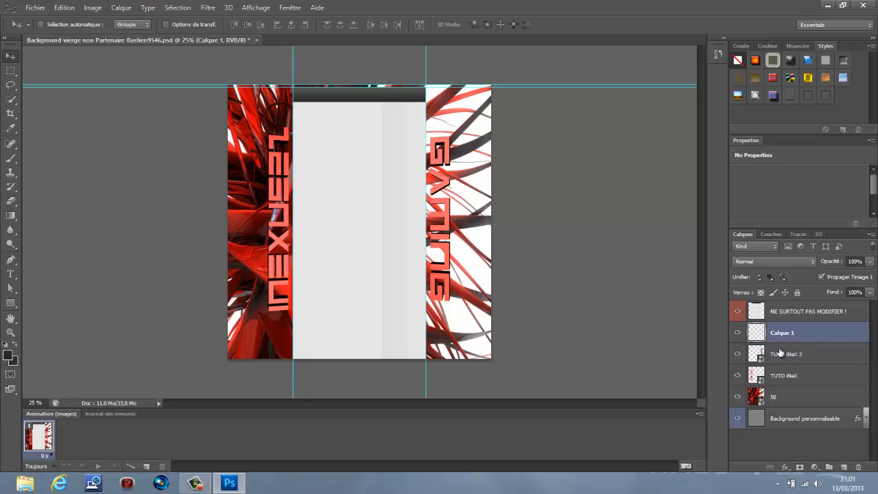
# Step: Import the 2zensation emblem image from the Photo iNeXuS + Gx Gaming folder, scaled to 13.13% by 20.33%, and place it above the GAMING text
pyautogui.click(35, 8)
pyautogui.click(69, 188)
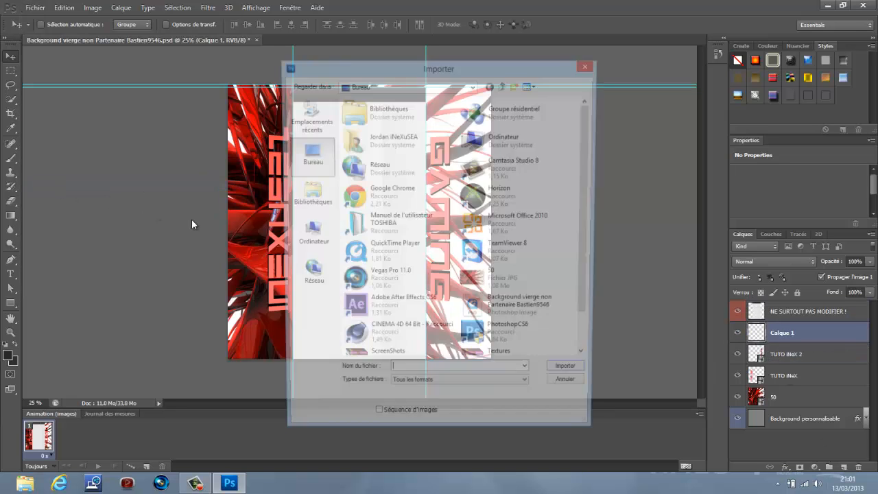
pyautogui.click(308, 196)
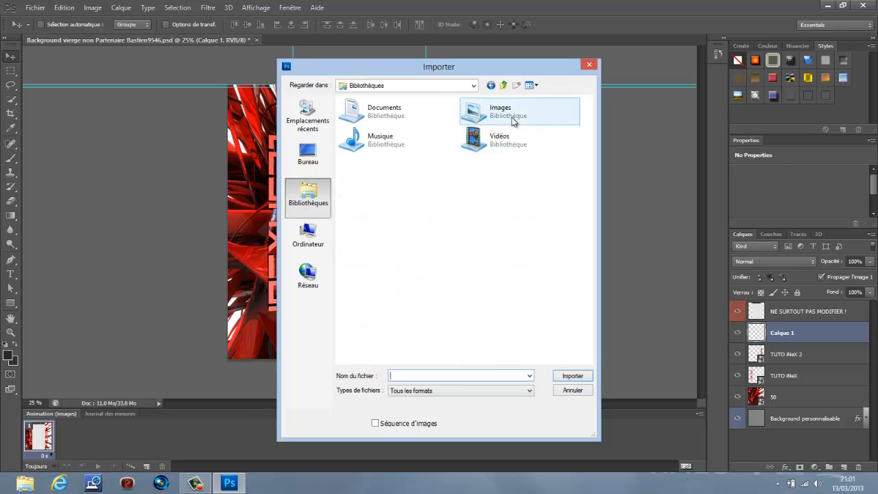
pyautogui.doubleClick(513, 121)
pyautogui.doubleClick(421, 122)
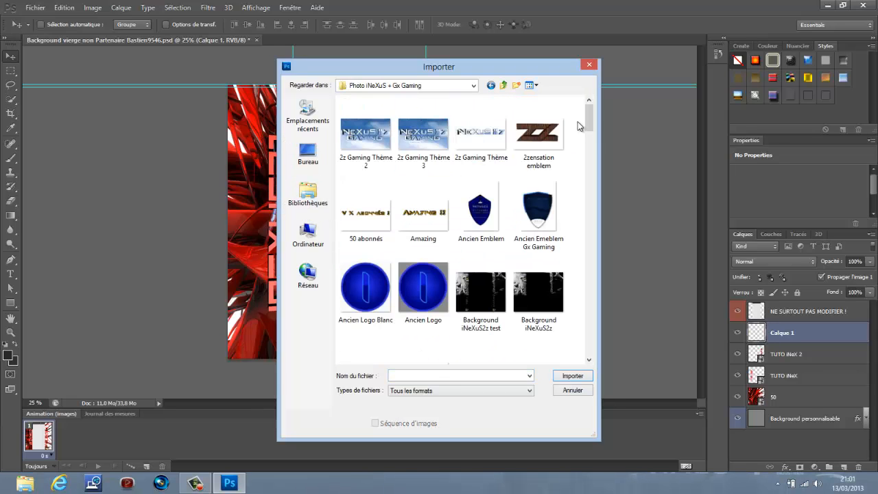
pyautogui.click(541, 133)
pyautogui.click(574, 376)
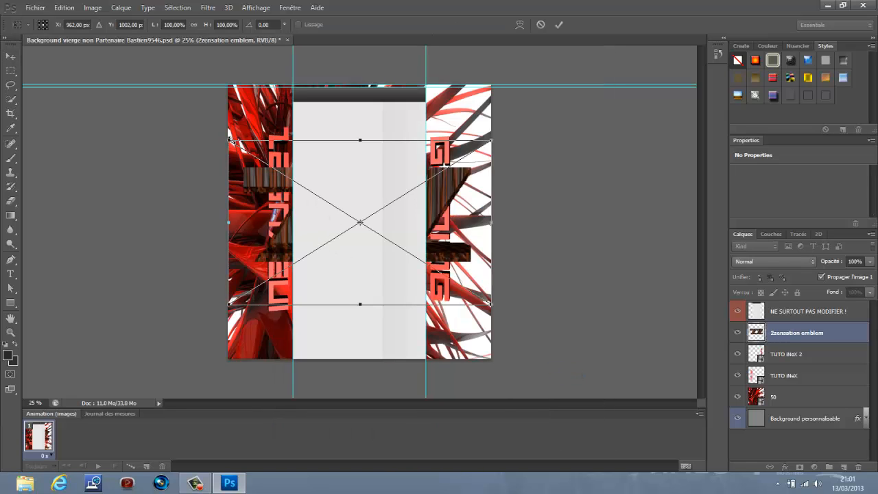
pyautogui.moveTo(232, 141); pyautogui.dragTo(451, 109)
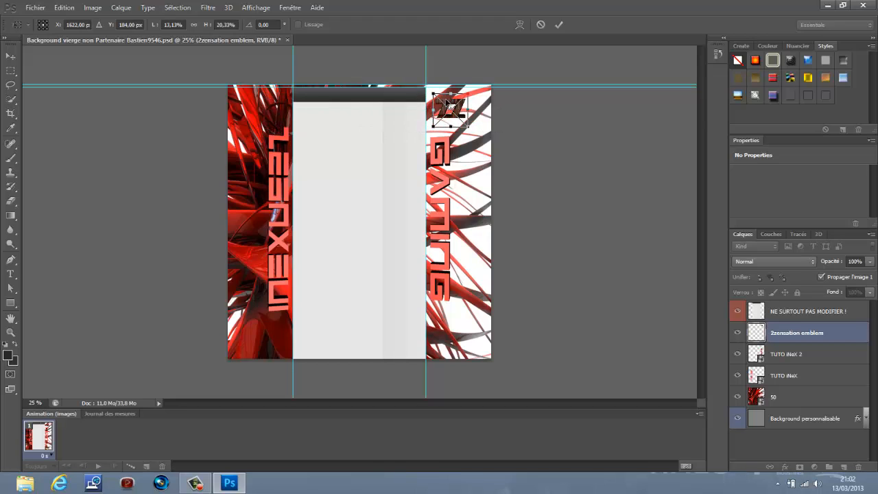
pyautogui.click(559, 24)
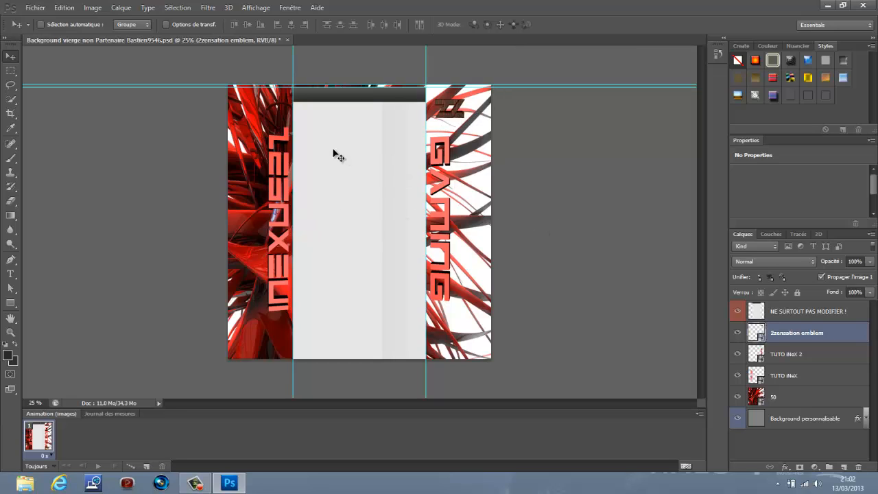
# Step: Try the Soustraction, Lumière linéaire and Lumière crue blend modes on the TUTO iNeX layer
pyautogui.click(794, 377)
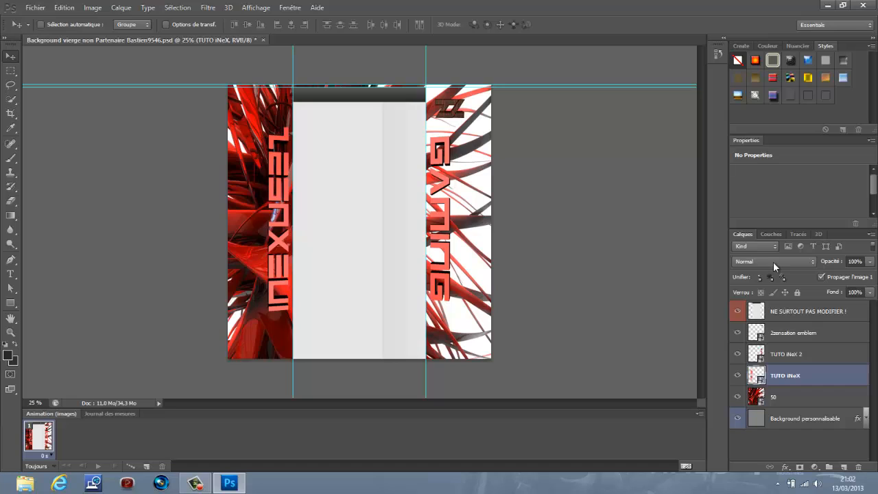
pyautogui.click(810, 262)
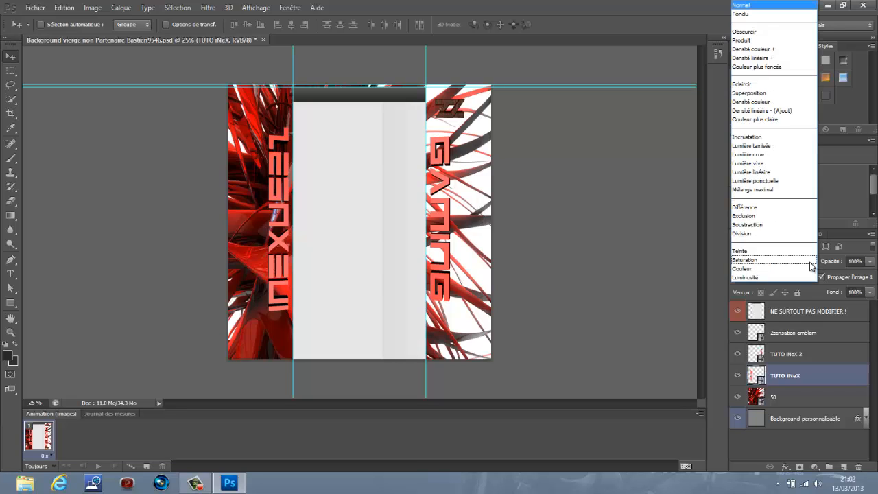
pyautogui.click(766, 225)
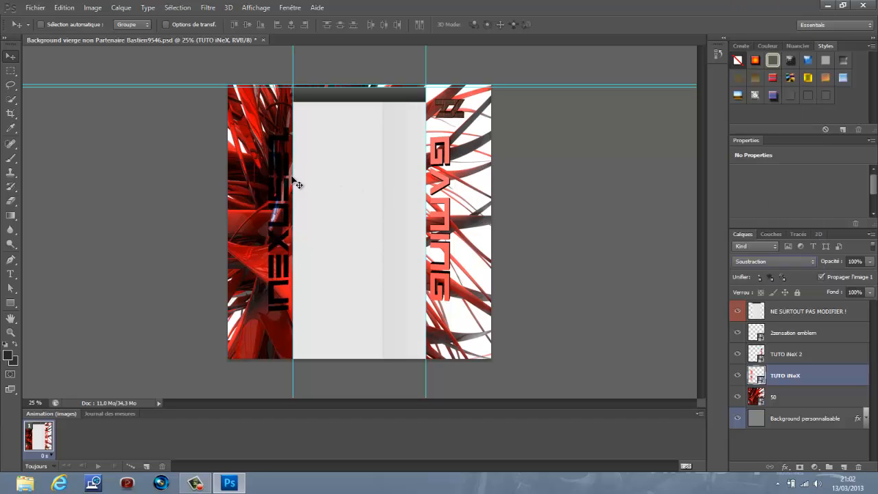
pyautogui.click(807, 261)
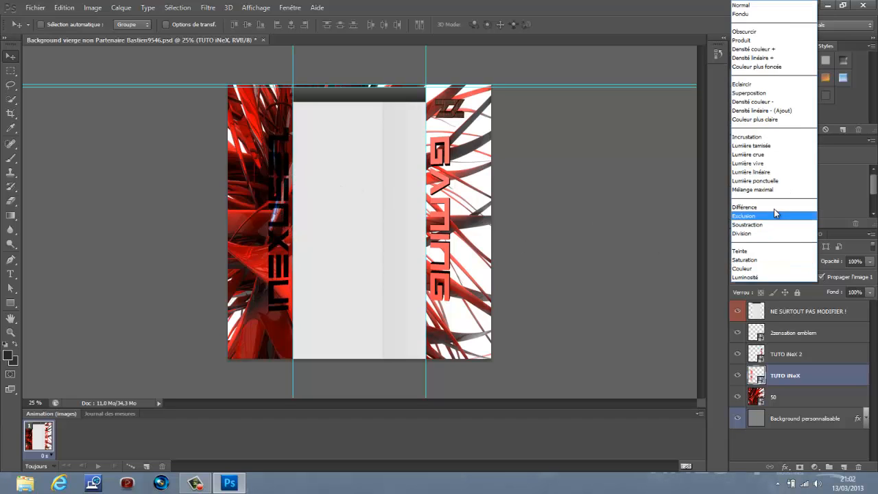
pyautogui.click(779, 173)
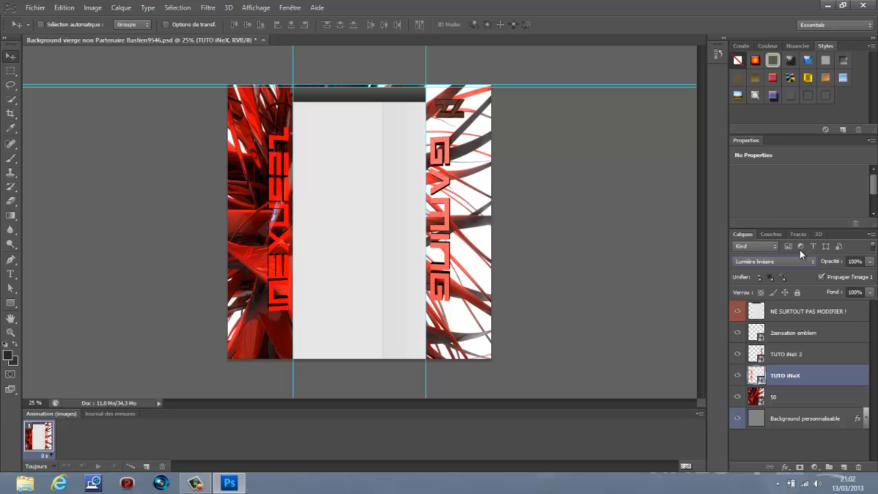
pyautogui.click(805, 263)
pyautogui.click(755, 155)
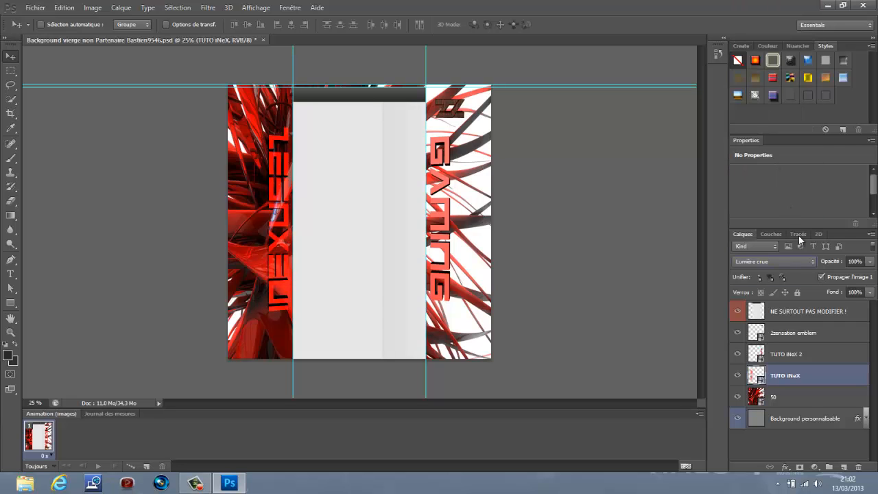
# Step: Try the Superposition, Teinte, Saturation, Couleur and Luminosité blend modes on the TUTO iNeX layer
pyautogui.click(814, 261)
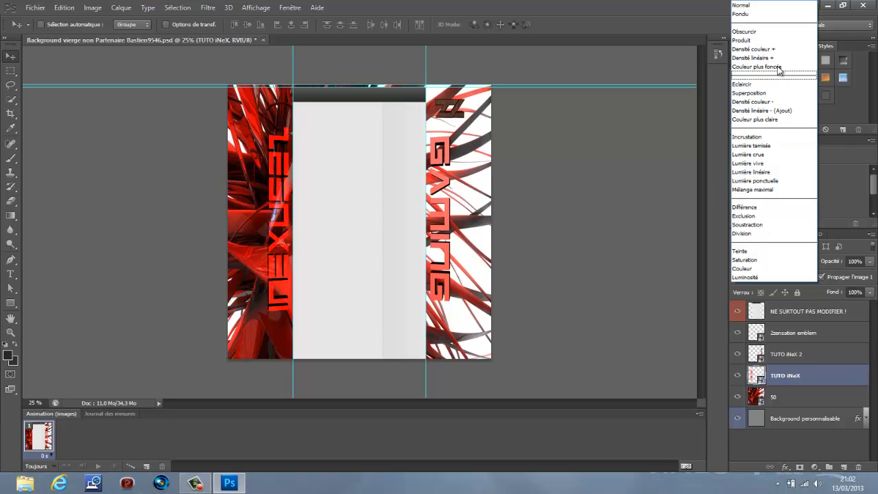
pyautogui.click(754, 93)
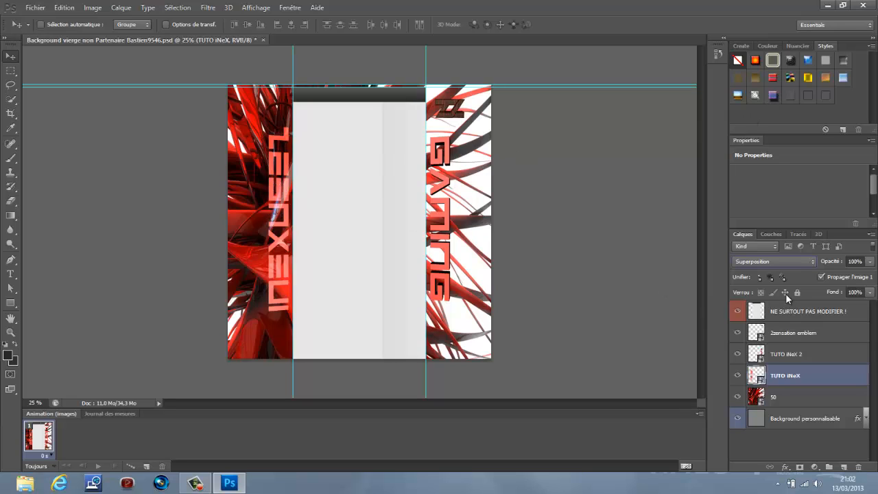
pyautogui.click(799, 261)
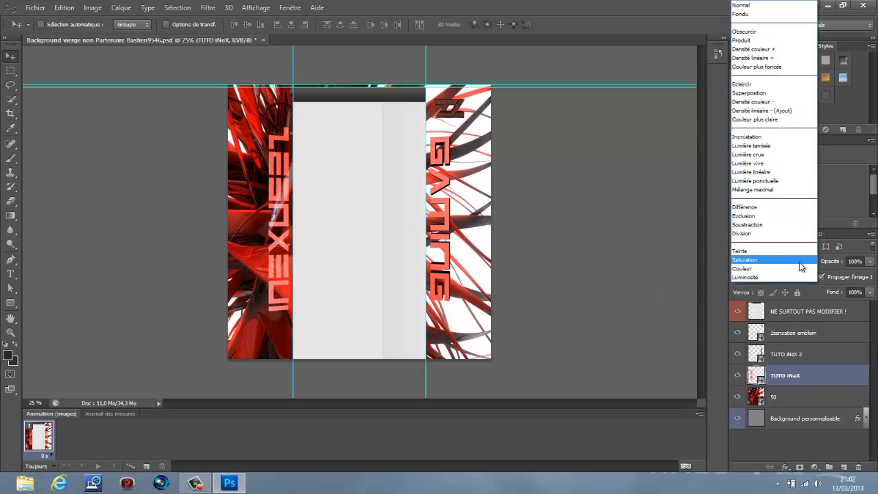
pyautogui.click(763, 252)
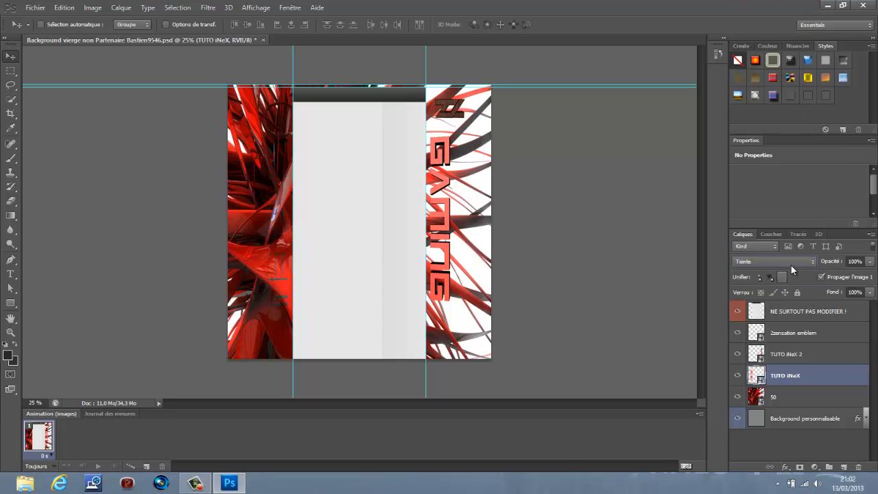
pyautogui.click(791, 264)
pyautogui.click(782, 260)
pyautogui.click(782, 265)
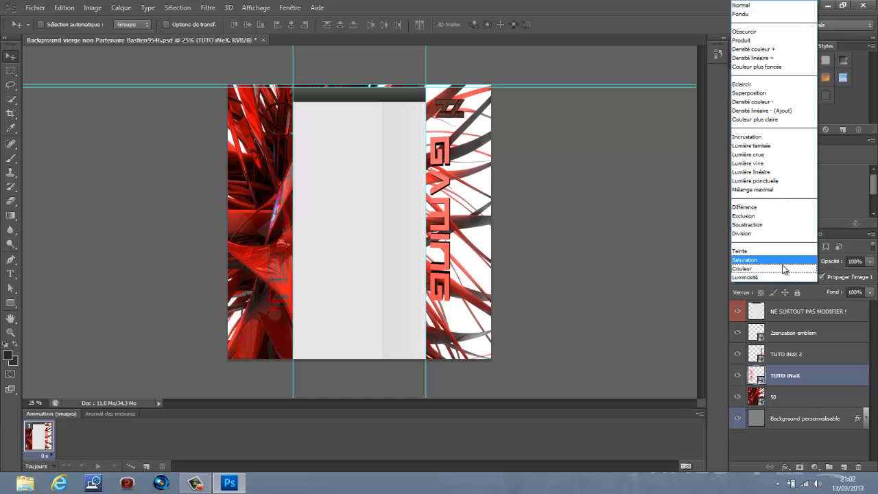
pyautogui.click(781, 269)
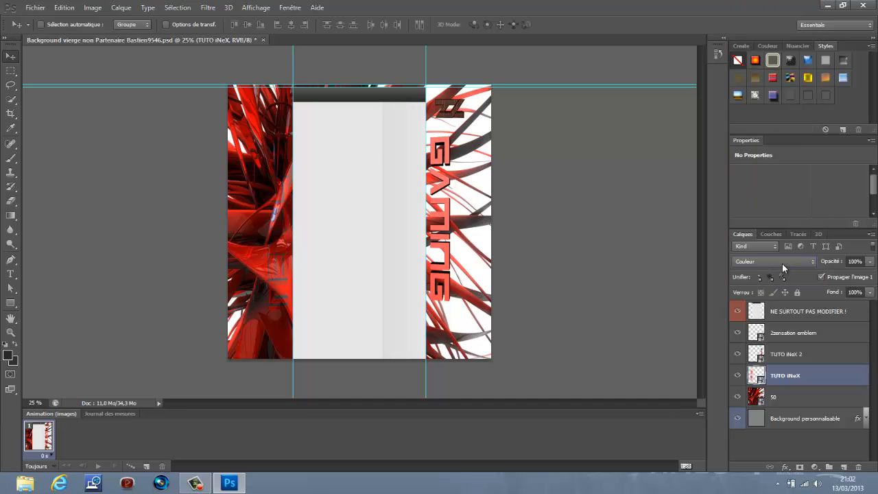
pyautogui.click(782, 263)
pyautogui.click(779, 276)
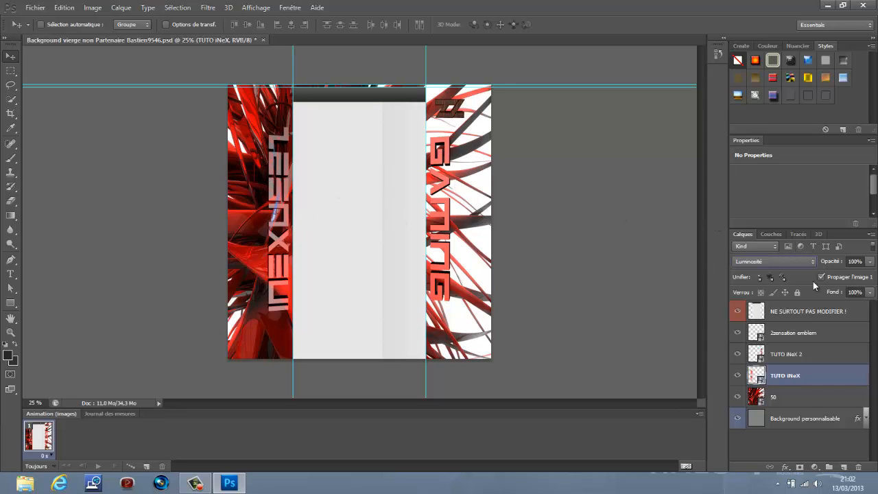
# Step: Try the Fondu, Eclaircir, Densité linéaire - (Ajout) and Mélange maximal blend modes on the TUTO iNeX layer
pyautogui.click(802, 263)
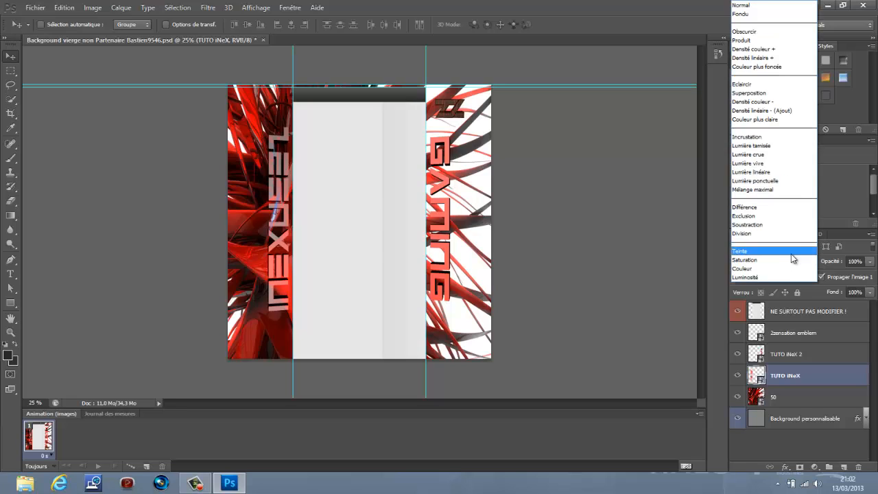
pyautogui.click(761, 15)
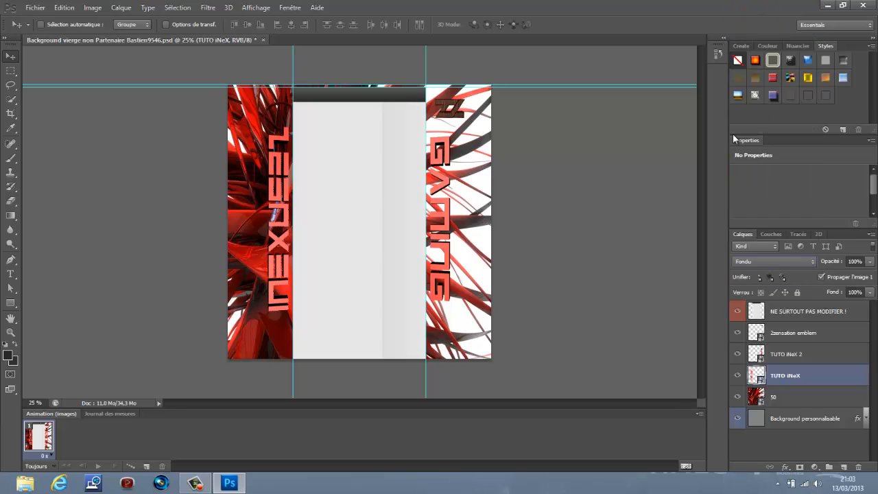
pyautogui.click(787, 260)
pyautogui.click(760, 83)
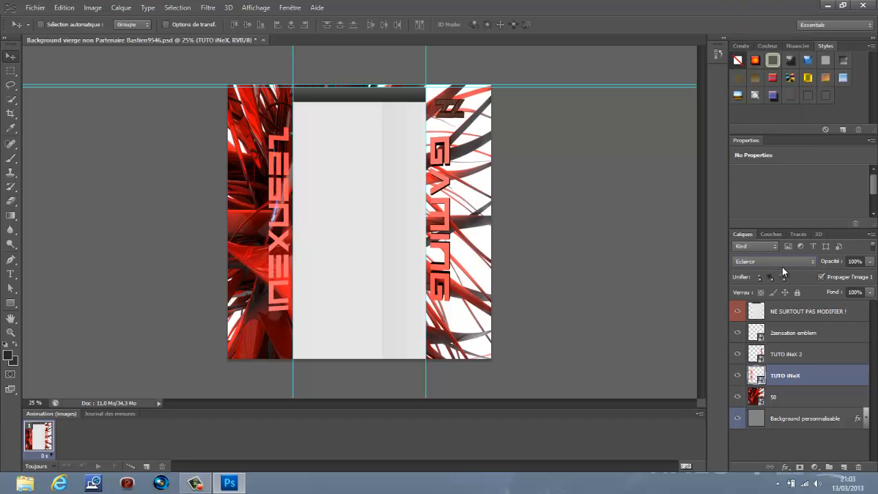
pyautogui.click(800, 264)
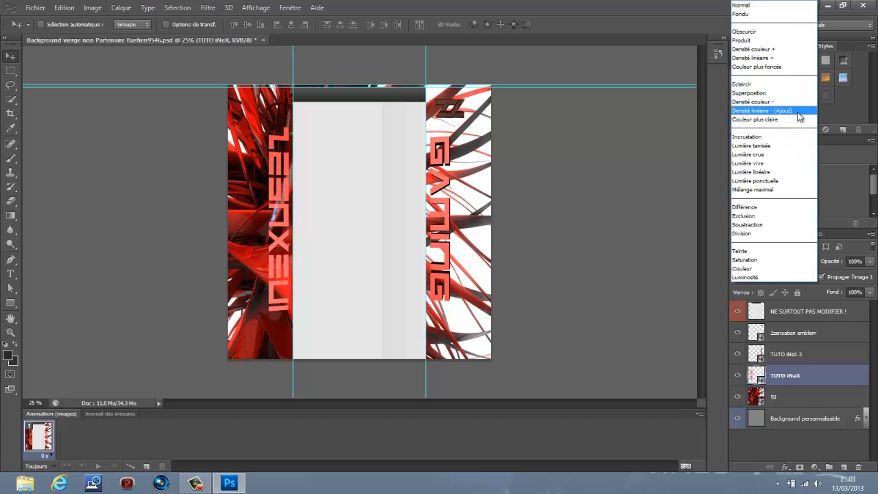
pyautogui.click(797, 110)
pyautogui.click(789, 263)
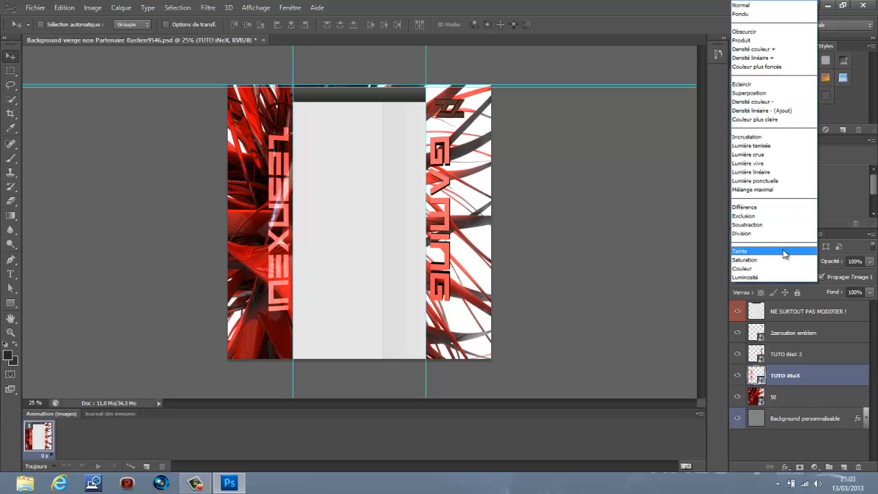
pyautogui.click(785, 190)
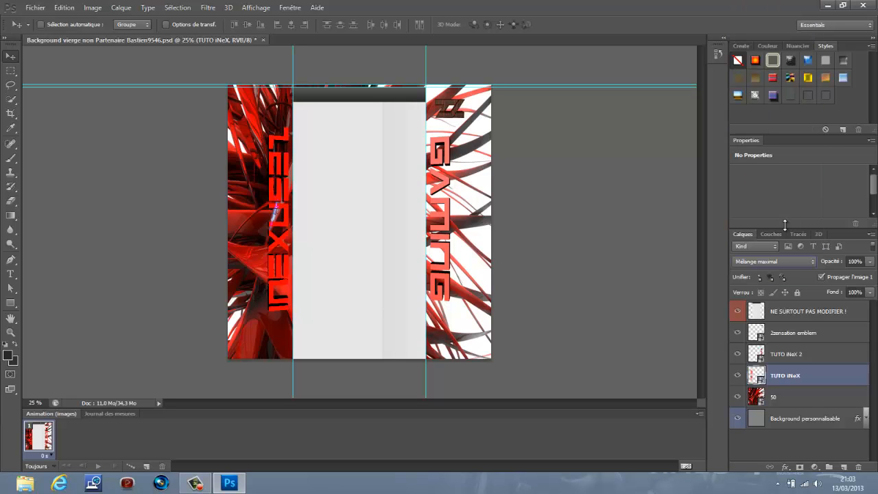
# Step: Set the blend mode of both the TUTO iNeX and TUTO iNeX 2 layers to Incrustation
pyautogui.click(796, 264)
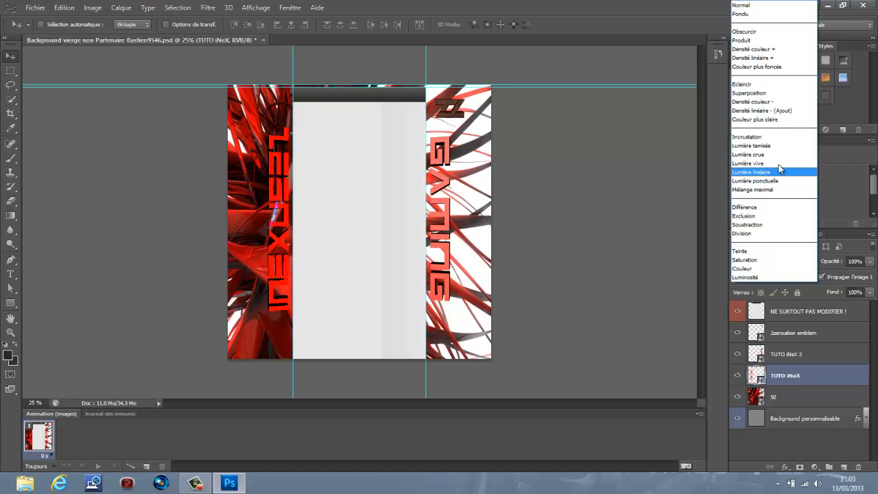
pyautogui.click(775, 137)
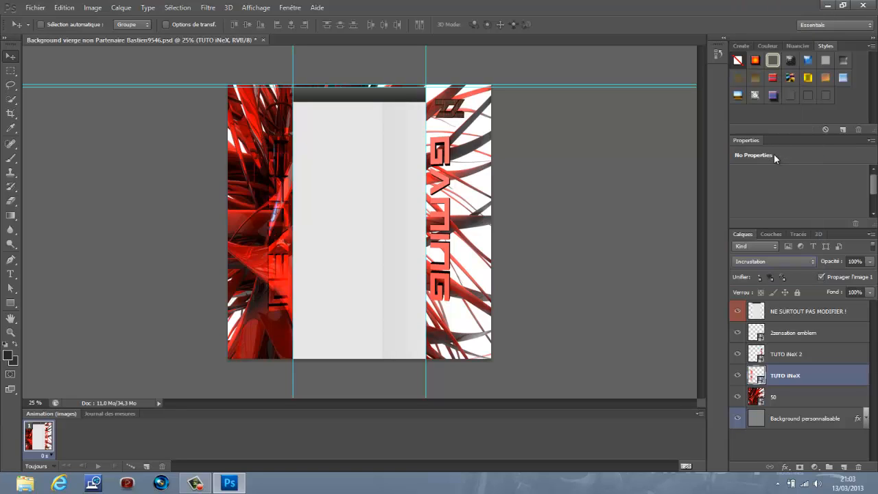
pyautogui.click(799, 356)
pyautogui.click(783, 261)
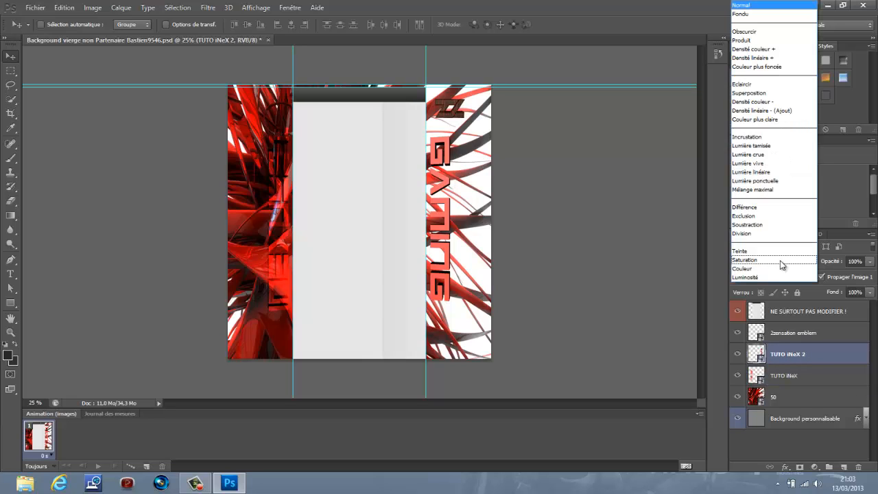
pyautogui.click(762, 137)
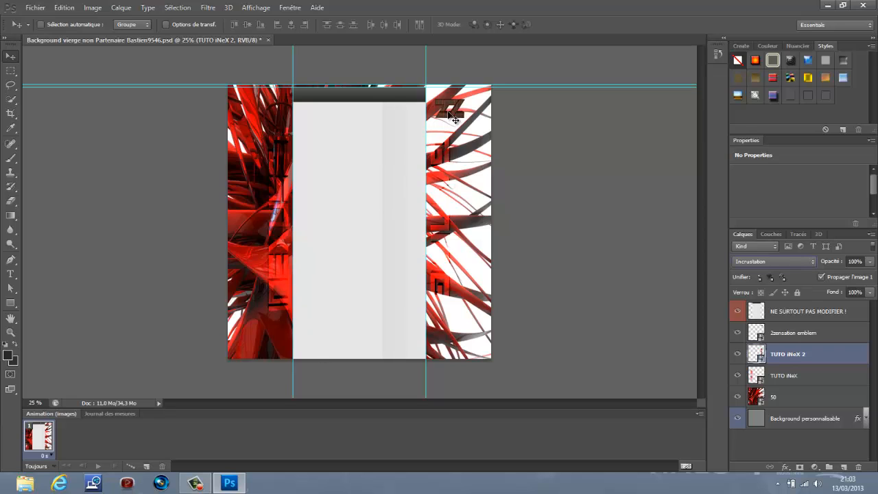
# Step: Select the 2zensation emblem layer and set its blend mode to Incrustation
pyautogui.click(777, 332)
pyautogui.click(811, 262)
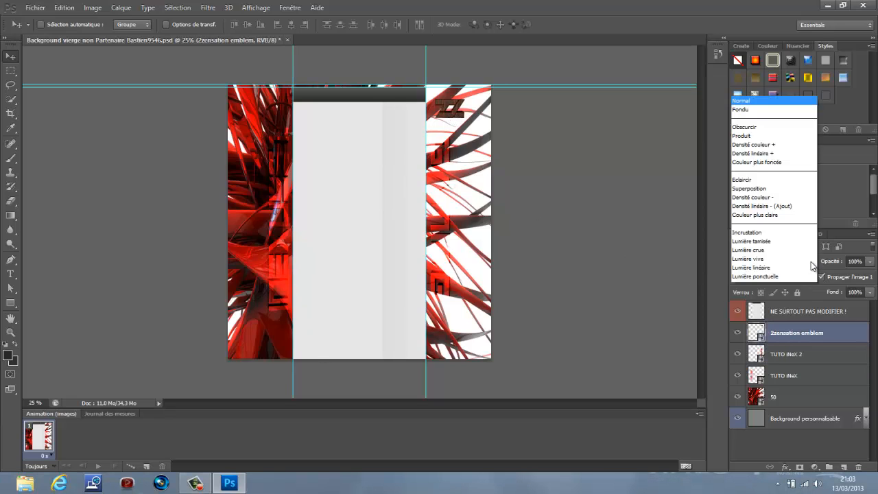
pyautogui.click(758, 136)
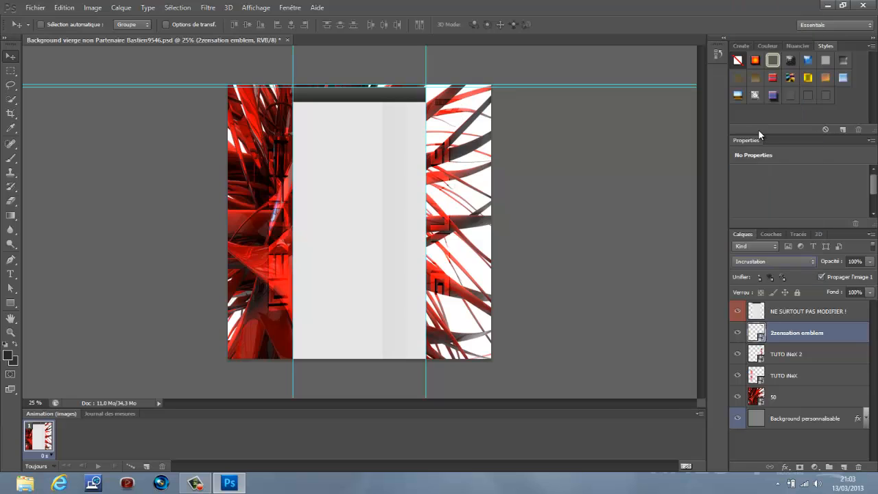
# Step: Try the Luminosité, Couleur, Saturation and Teinte blend modes on the 2zensation emblem layer
pyautogui.click(778, 264)
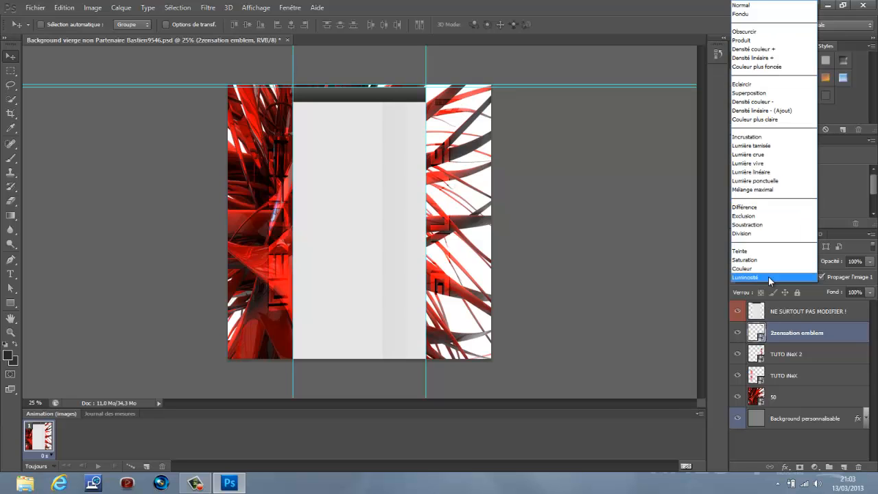
pyautogui.click(768, 276)
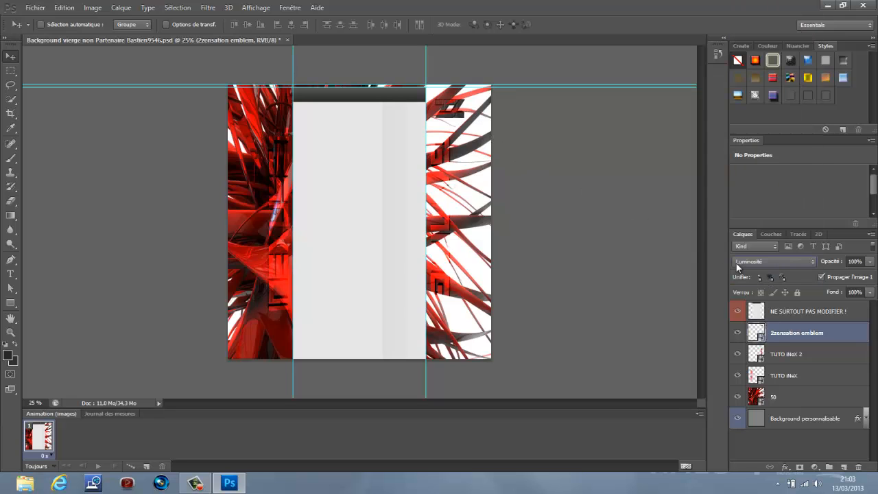
pyautogui.click(800, 263)
pyautogui.click(790, 268)
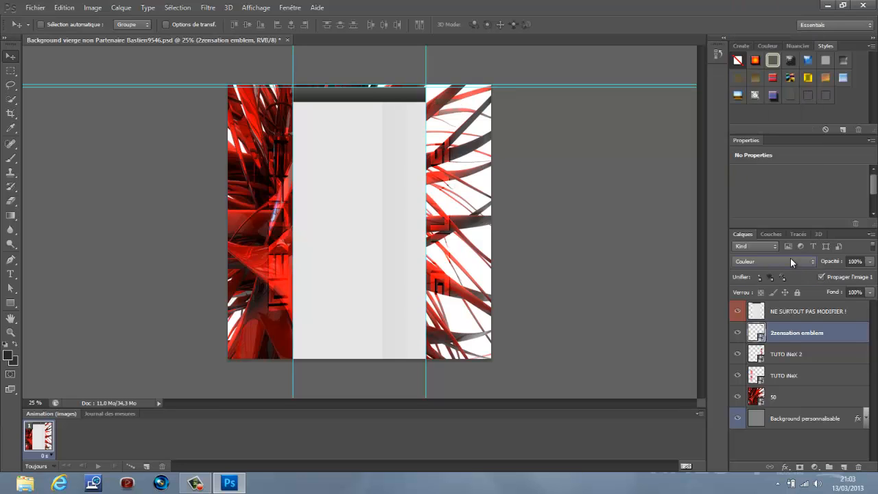
pyautogui.click(790, 261)
pyautogui.click(787, 255)
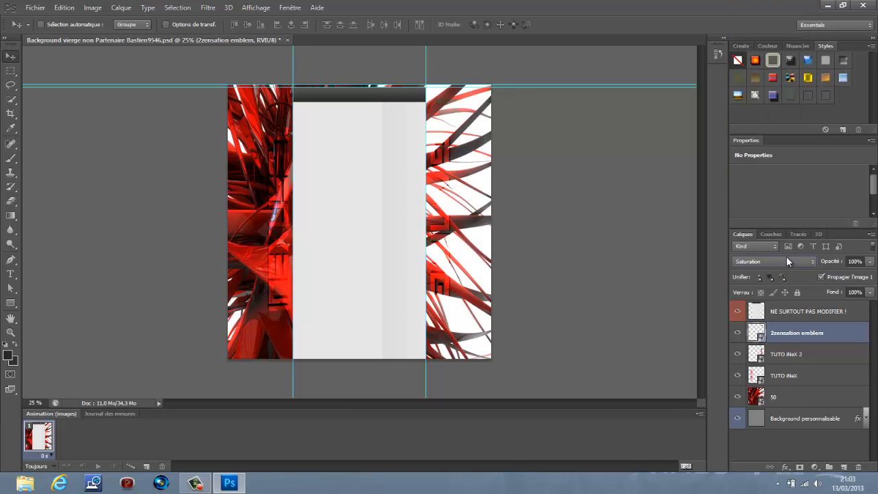
pyautogui.click(786, 261)
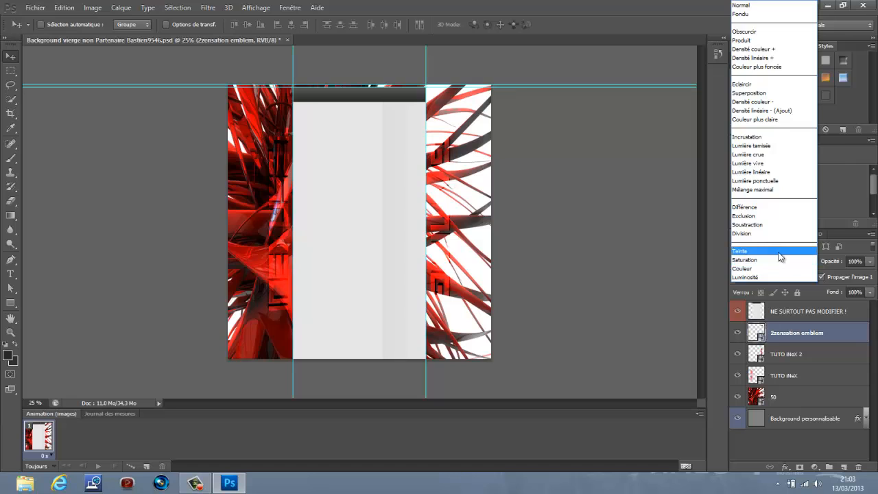
pyautogui.click(779, 254)
# Step: Try the Division, Soustraction, Exclusion and Différence blend modes on the 2zensation emblem layer
pyautogui.click(778, 263)
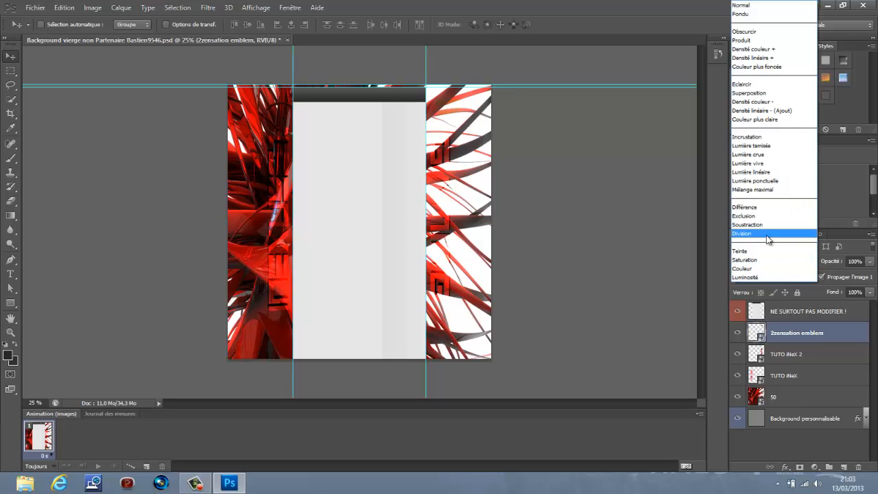
pyautogui.click(768, 230)
pyautogui.click(776, 259)
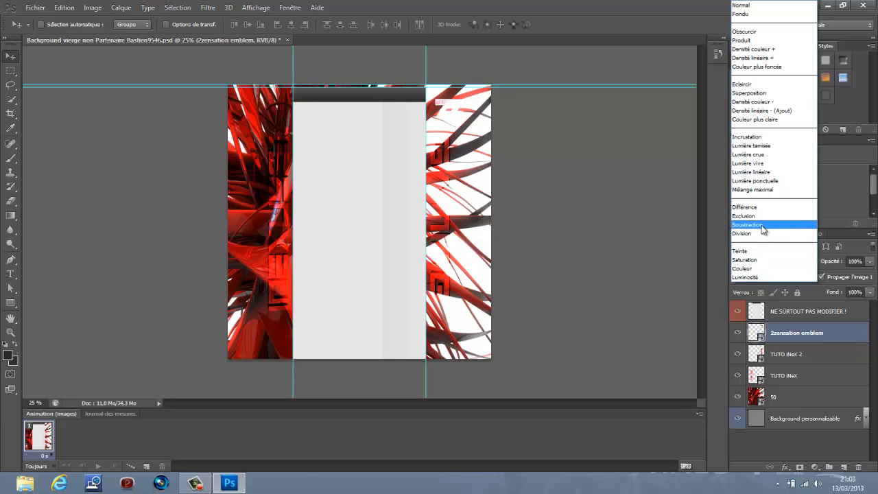
pyautogui.click(772, 229)
pyautogui.click(781, 262)
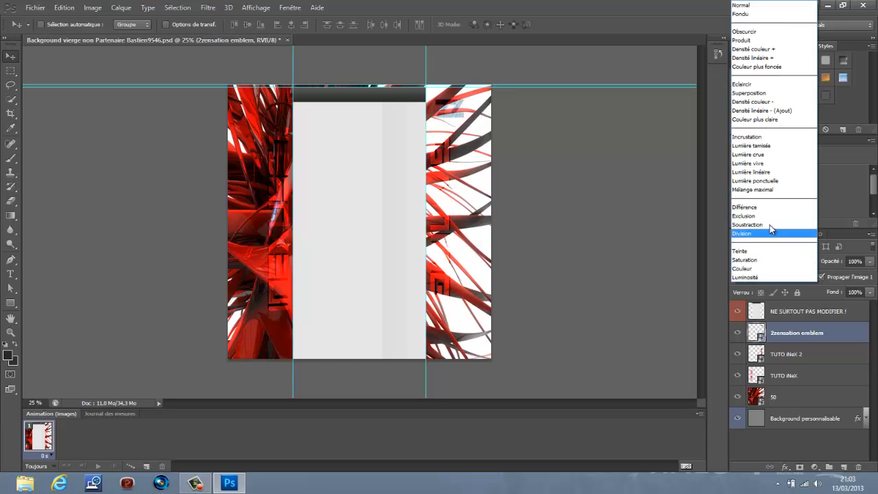
pyautogui.click(769, 221)
pyautogui.click(785, 264)
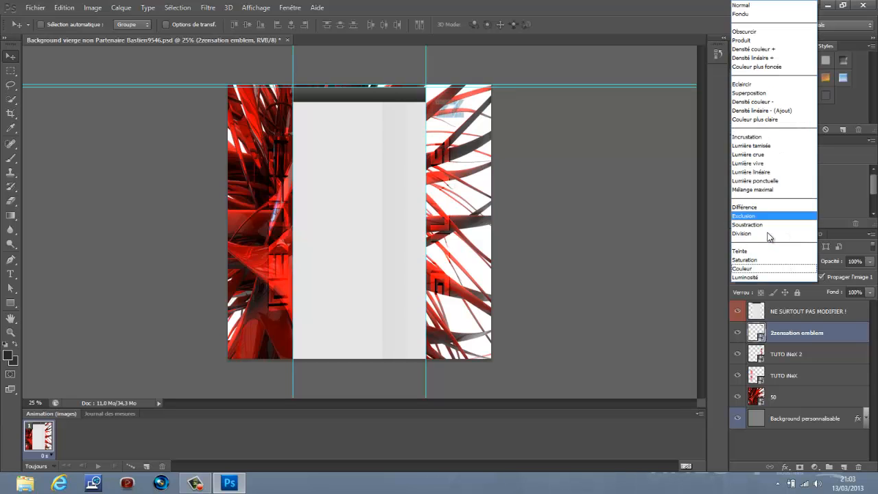
pyautogui.click(769, 204)
# Step: Try the Lumière tamisée, Lumière crue and Lumière vive blend modes on the 2zensation emblem layer, then set it to Lumière linéaire
pyautogui.click(781, 265)
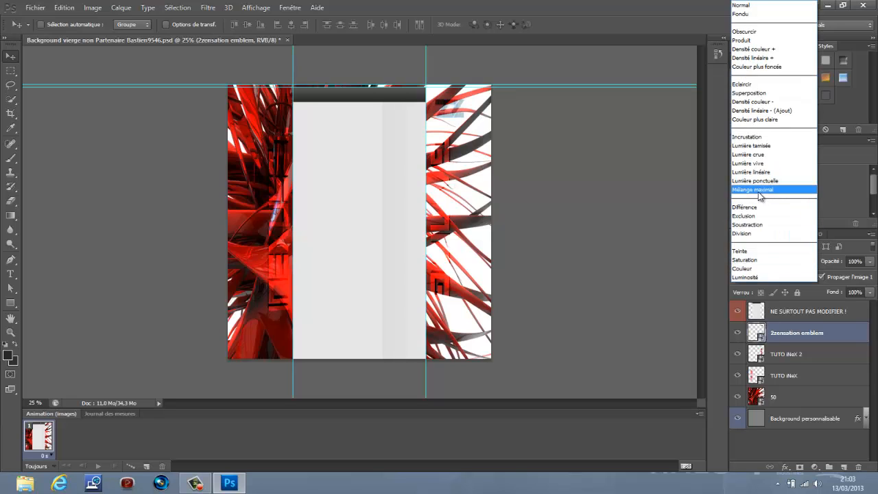
pyautogui.click(757, 147)
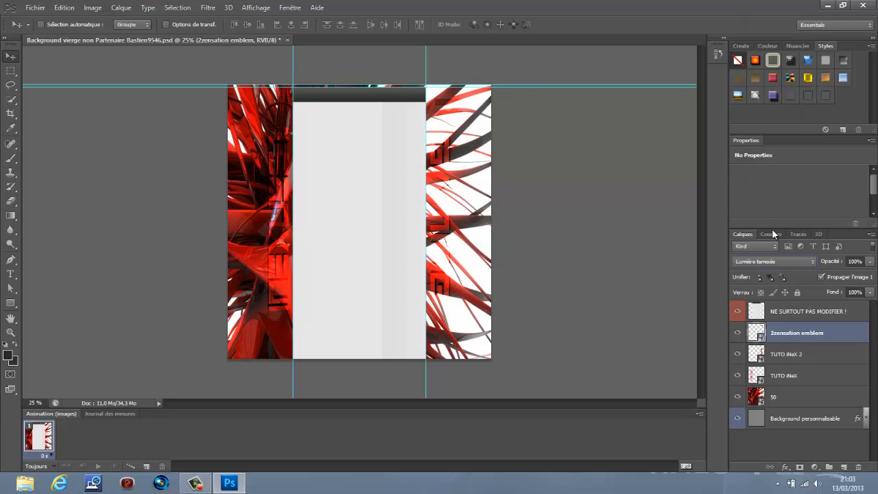
pyautogui.click(778, 249)
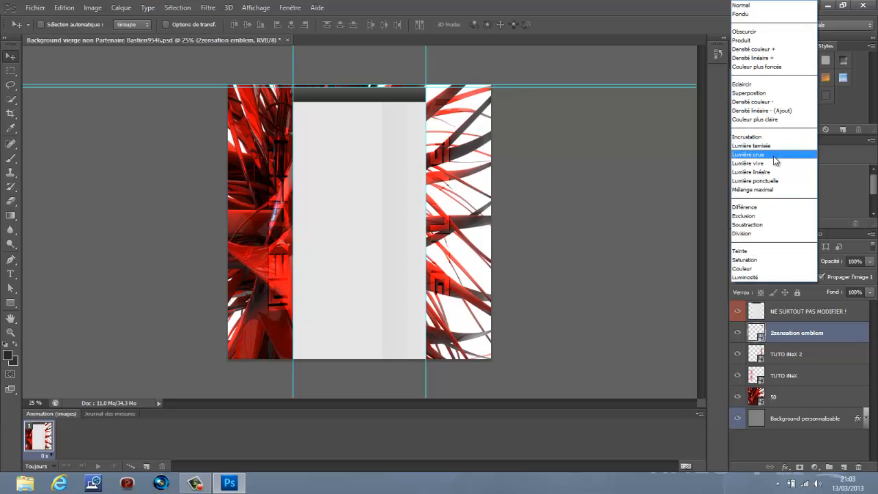
pyautogui.click(773, 155)
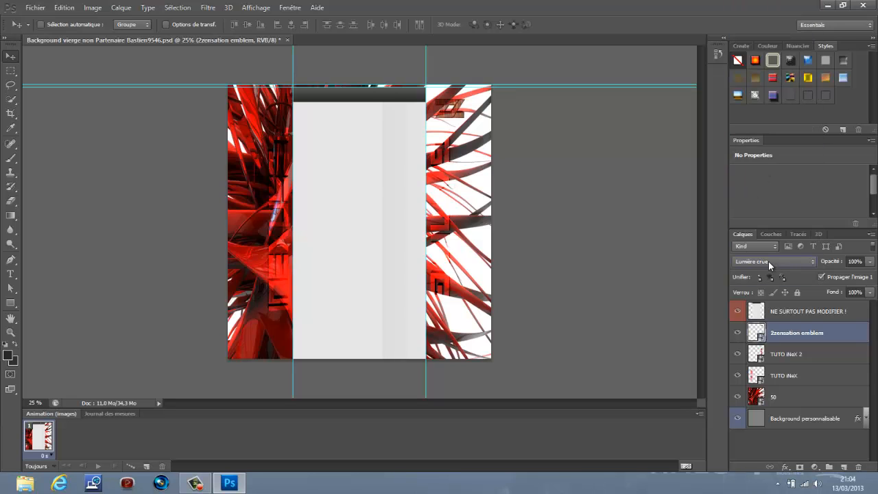
pyautogui.click(768, 262)
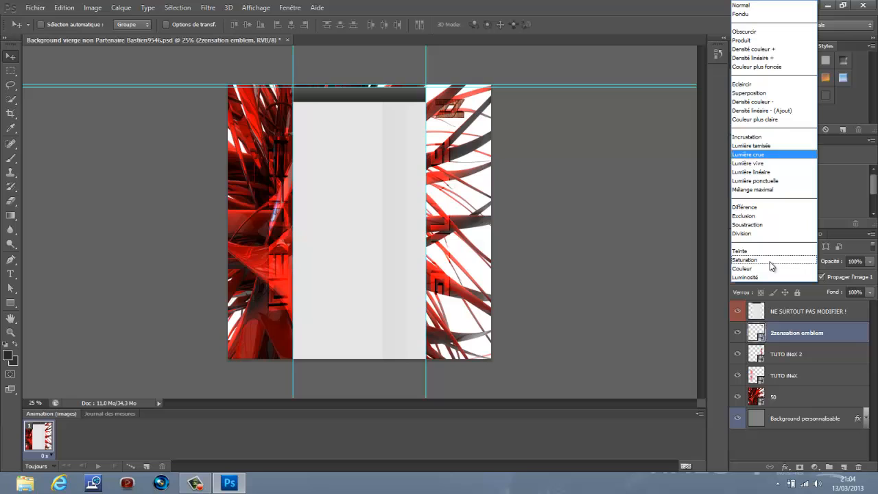
pyautogui.click(767, 165)
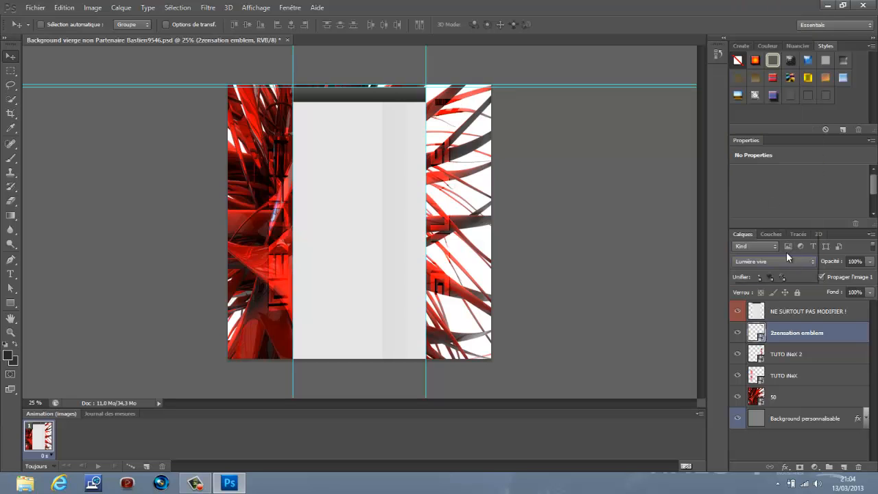
pyautogui.click(786, 261)
pyautogui.click(771, 172)
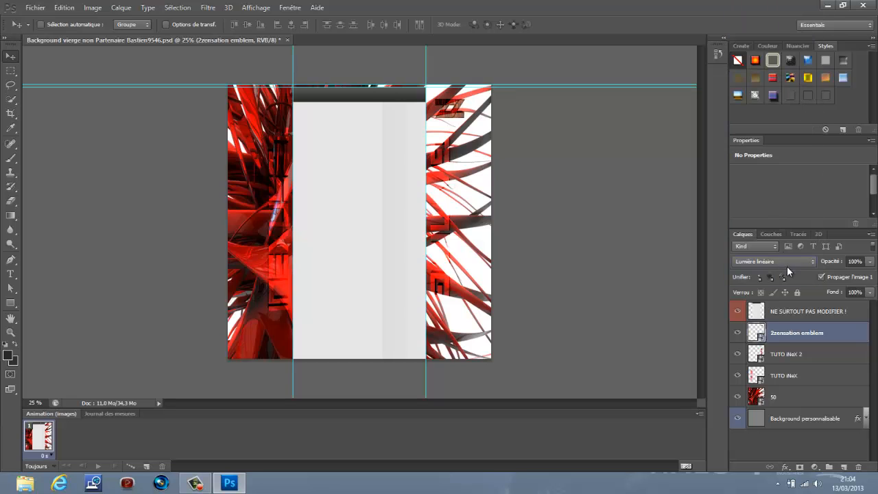
# Step: Try the blend modes Mélange maximal, Superposition, Densité couleur -, Densité linéaire - (Ajout) and Couleur plus claire on the 2zensation emblem layer
pyautogui.click(787, 265)
pyautogui.click(771, 179)
pyautogui.click(778, 261)
pyautogui.click(770, 187)
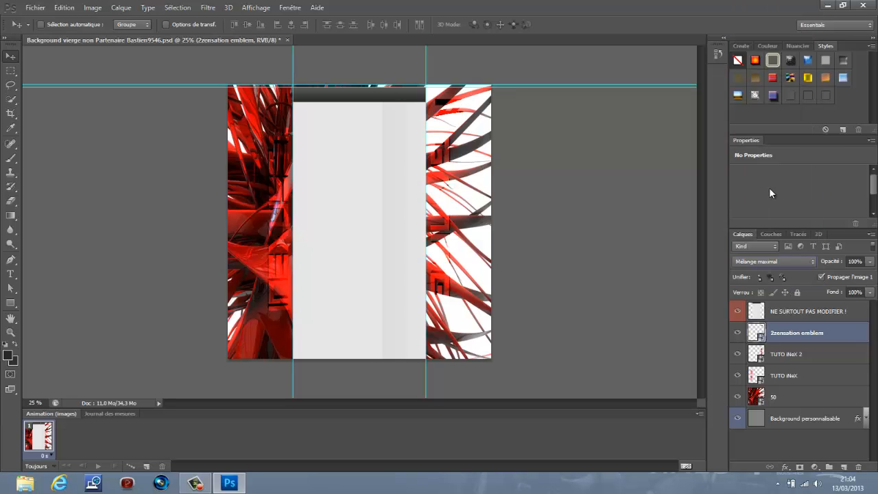
pyautogui.click(783, 261)
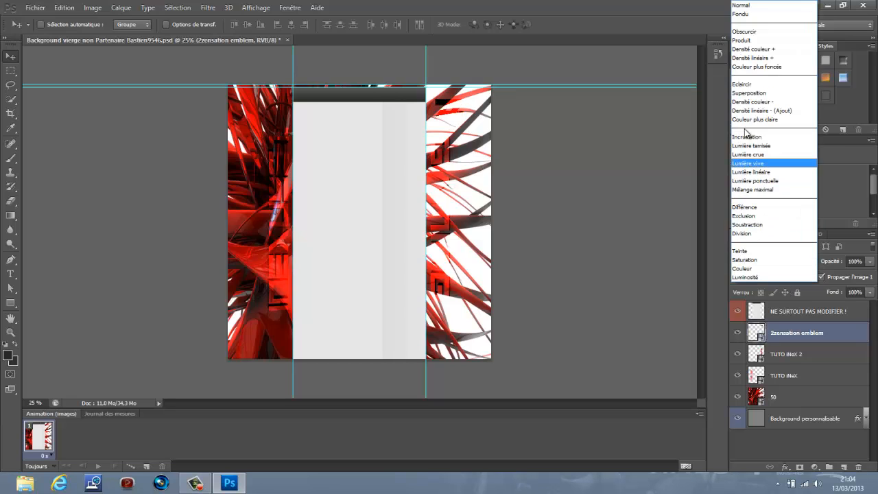
pyautogui.click(760, 93)
pyautogui.click(792, 262)
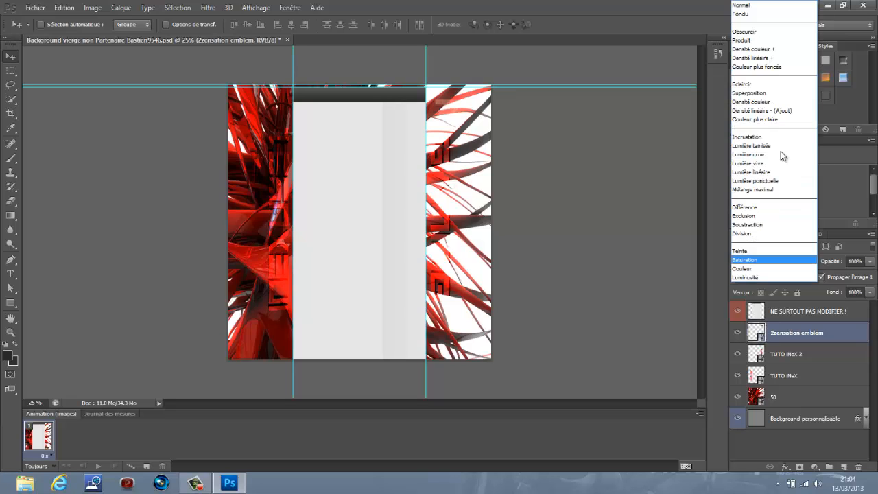
pyautogui.click(777, 102)
pyautogui.click(804, 261)
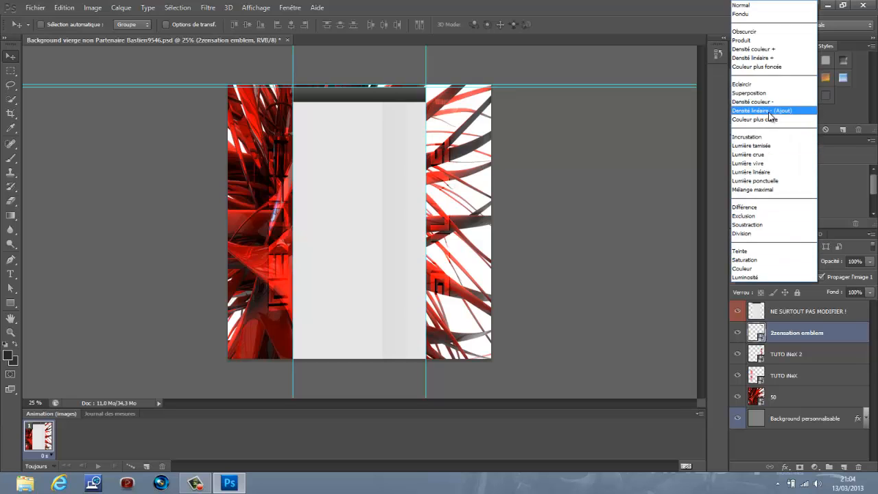
pyautogui.click(774, 111)
pyautogui.click(789, 261)
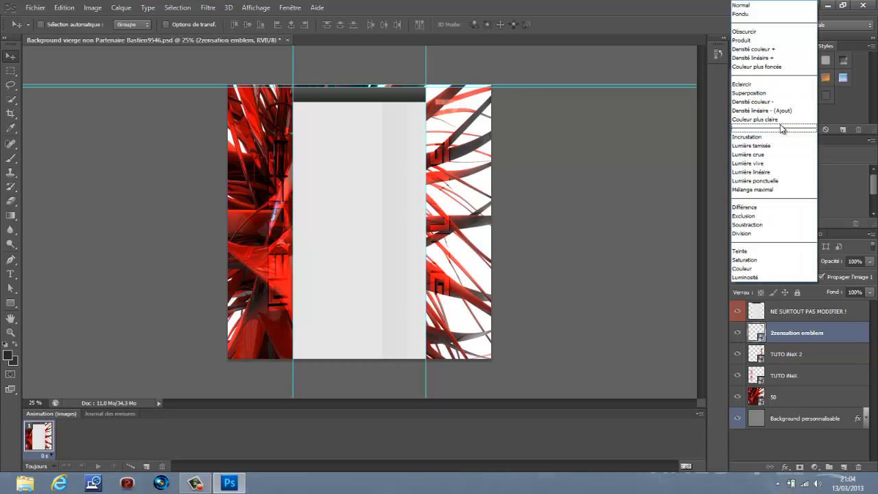
pyautogui.click(779, 121)
# Step: Set the 2zensation emblem layer's blend mode to Densité couleur + and deselect all layers
pyautogui.click(785, 262)
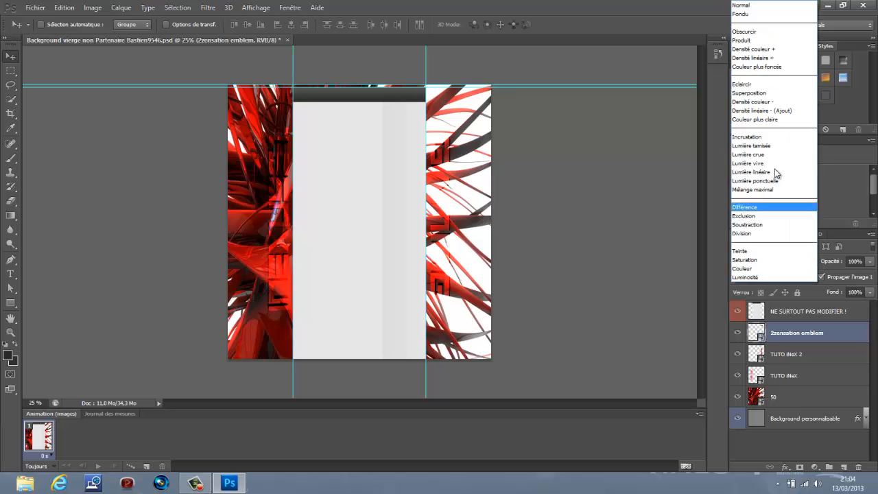
pyautogui.click(766, 51)
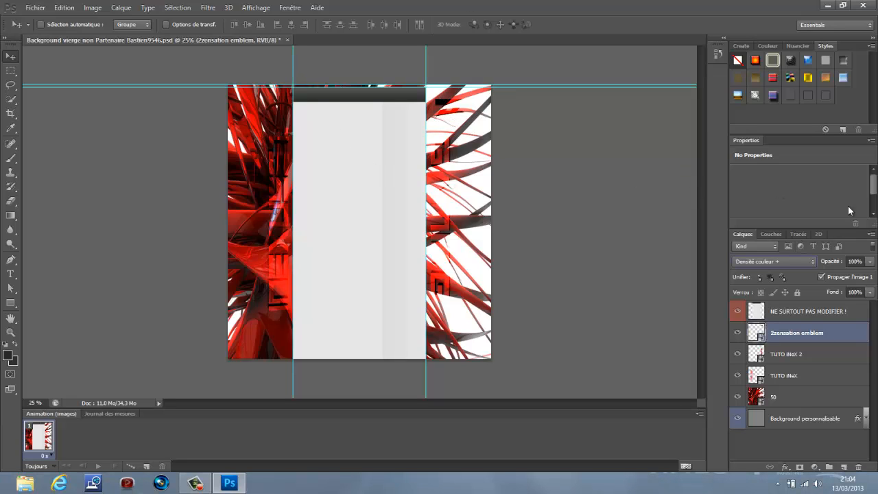
pyautogui.moveTo(875, 194); pyautogui.dragTo(873, 230)
pyautogui.click(778, 425)
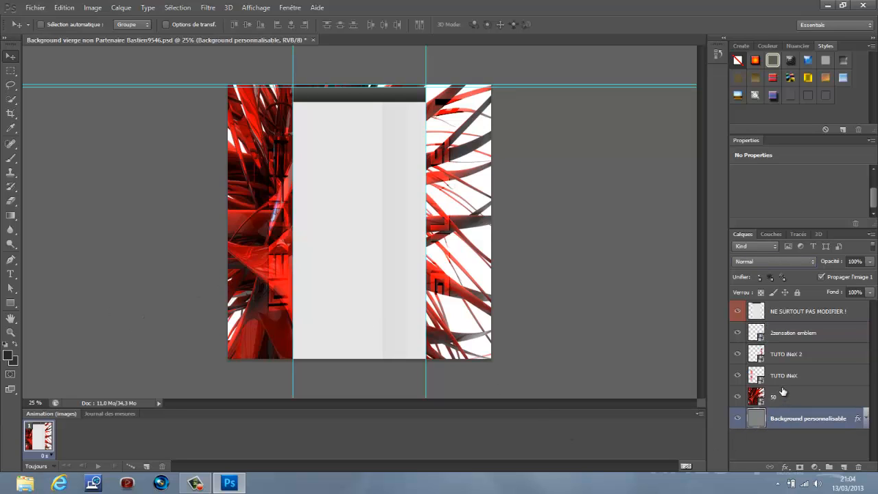
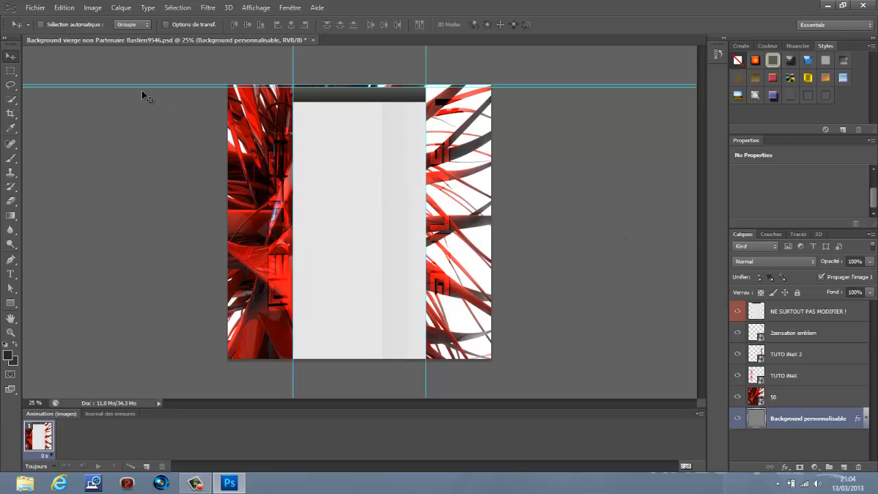
pyautogui.click(833, 455)
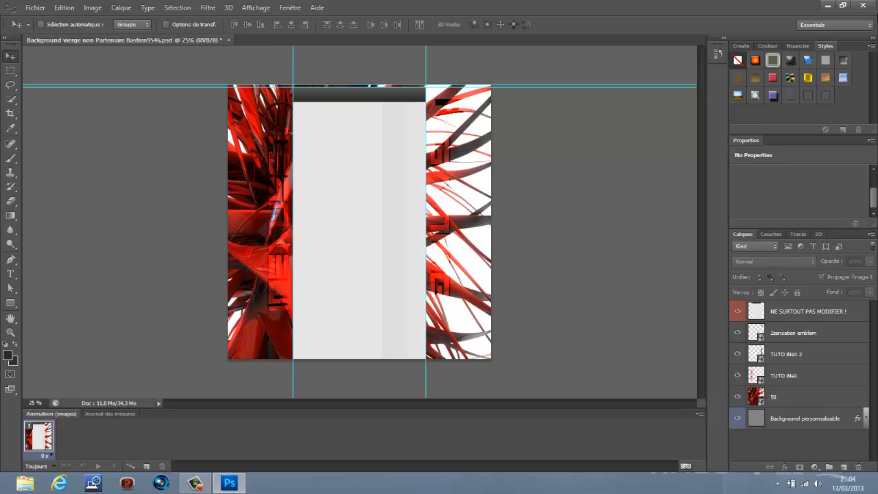
# Step: Minimize Photoshop, open the ScreenShots archive from the desktop and look into its Fire folder
pyautogui.click(822, 8)
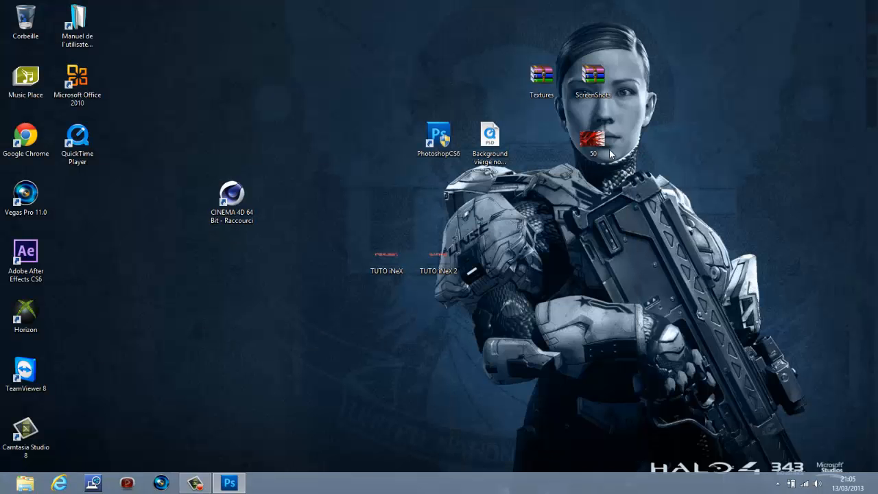
pyautogui.doubleClick(594, 71)
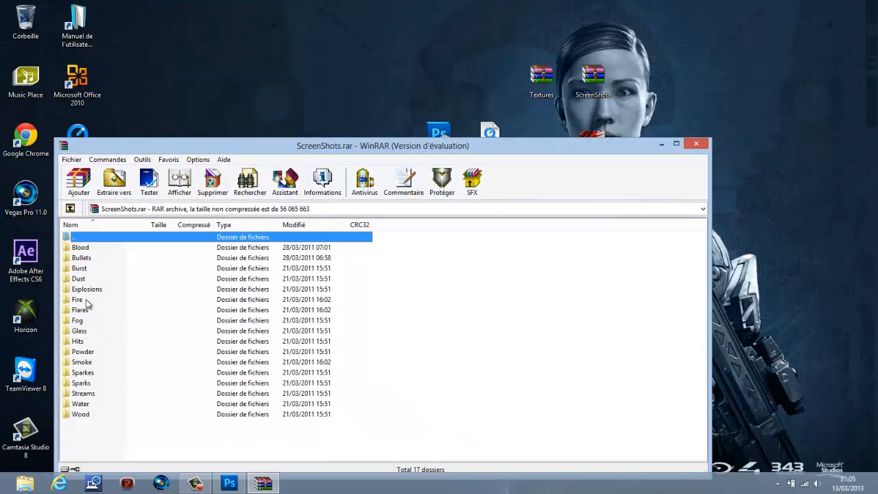
pyautogui.doubleClick(85, 300)
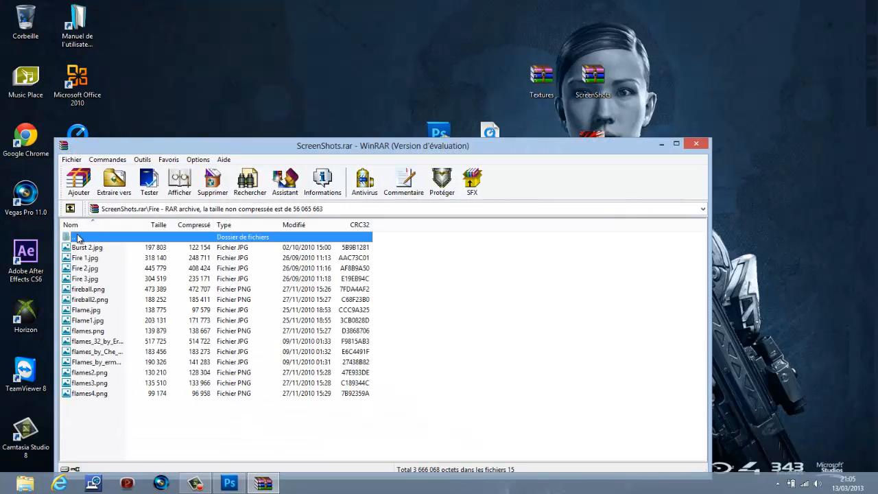
# Step: Preview an image from the archive's Blood folder, close it and go back to the folder list
pyautogui.doubleClick(74, 236)
pyautogui.doubleClick(84, 256)
pyautogui.doubleClick(98, 302)
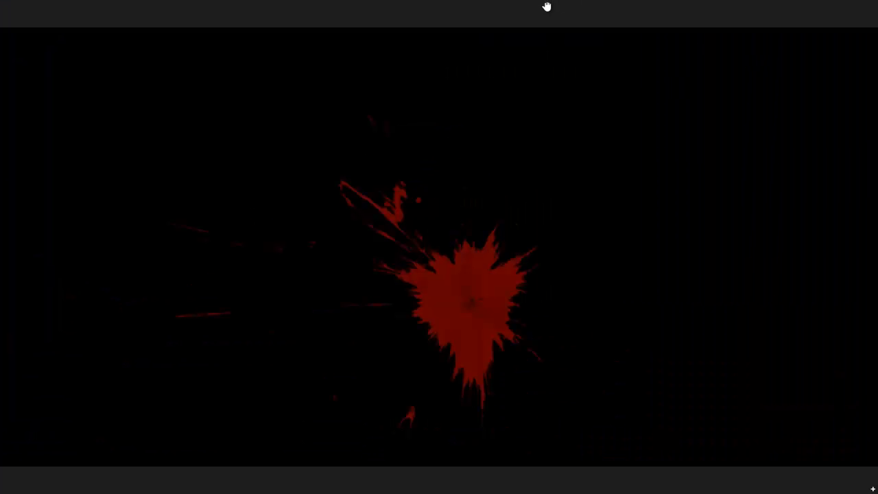
pyautogui.moveTo(546, 4); pyautogui.dragTo(544, 490)
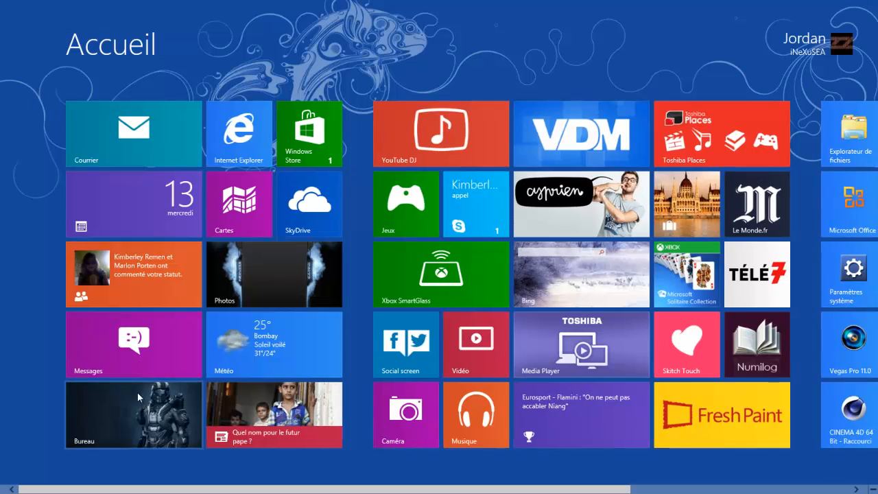
pyautogui.click(137, 392)
pyautogui.doubleClick(124, 241)
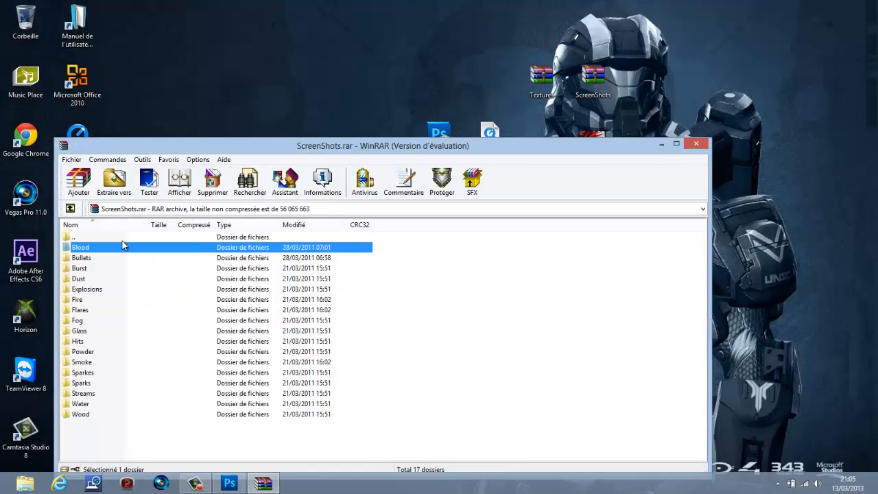
# Step: Open the archive's Flares folder, preview 1_00000.png and return to the file list
pyautogui.click(92, 301)
pyautogui.doubleClick(92, 311)
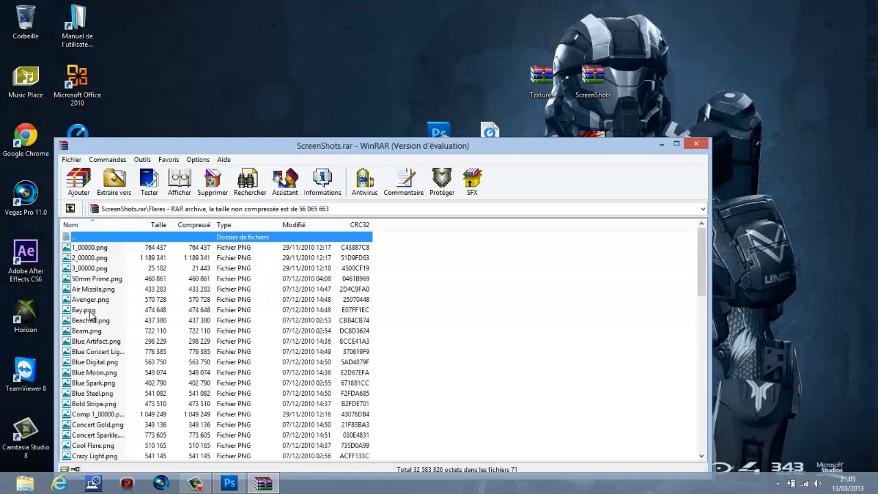
pyautogui.doubleClick(96, 248)
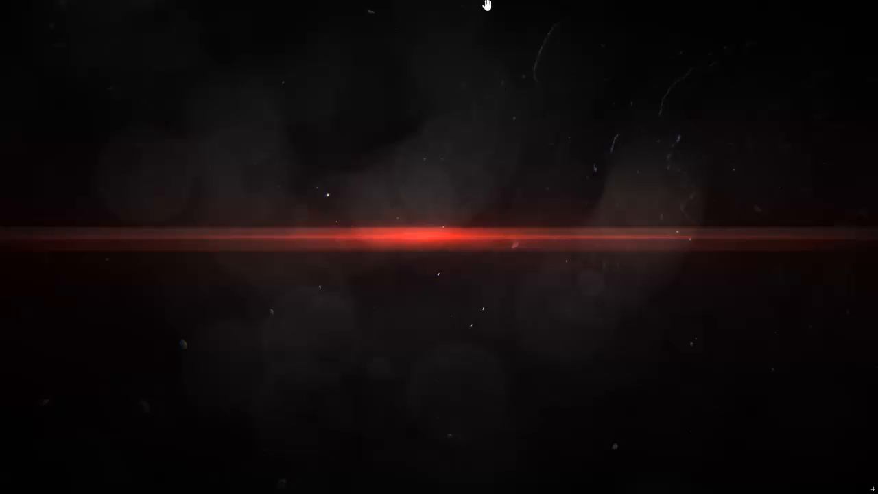
pyautogui.moveTo(487, 4); pyautogui.dragTo(487, 471)
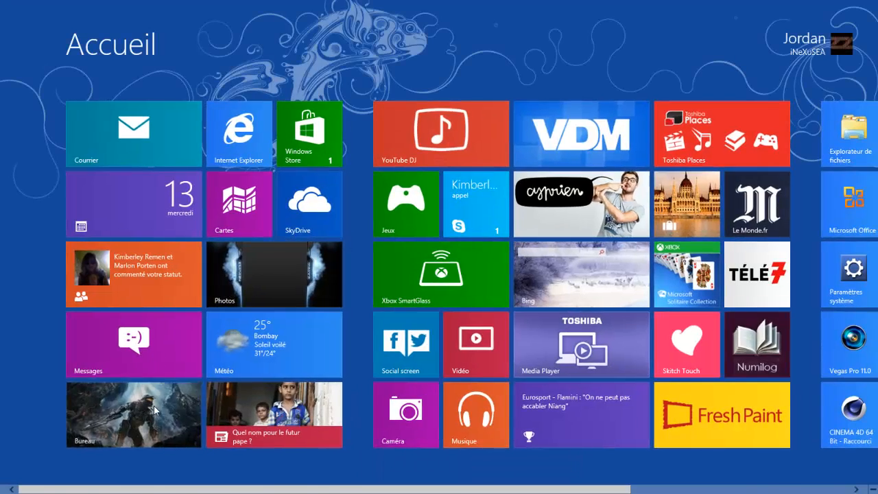
pyautogui.click(155, 410)
# Step: Preview the flare image 2_00000.png, extract it to the desktop and minimize the archive window
pyautogui.click(203, 259)
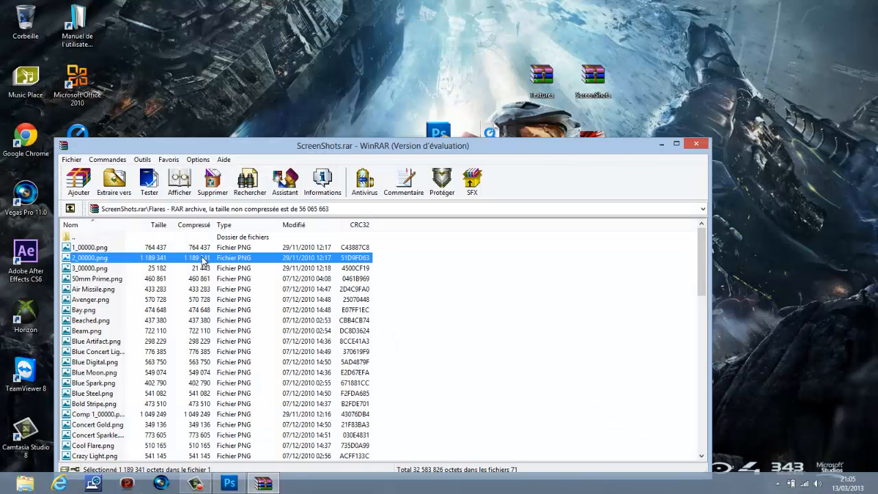
pyautogui.doubleClick(203, 258)
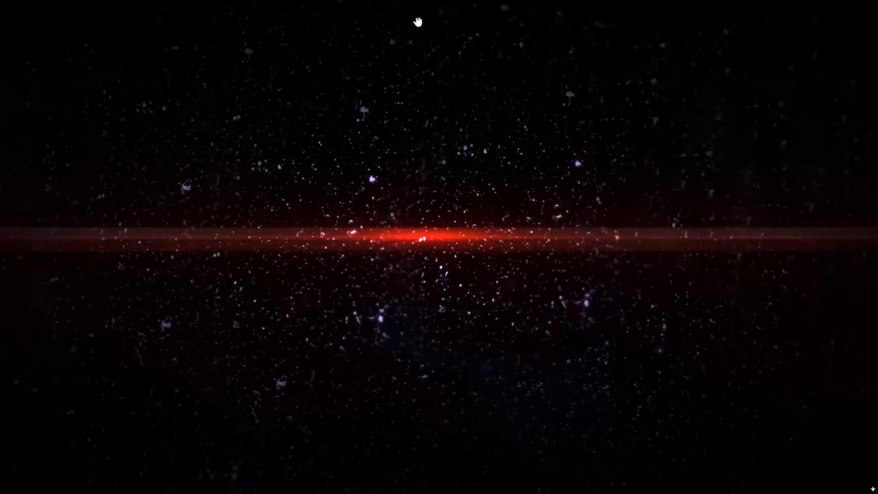
pyautogui.moveTo(417, 22); pyautogui.dragTo(432, 487)
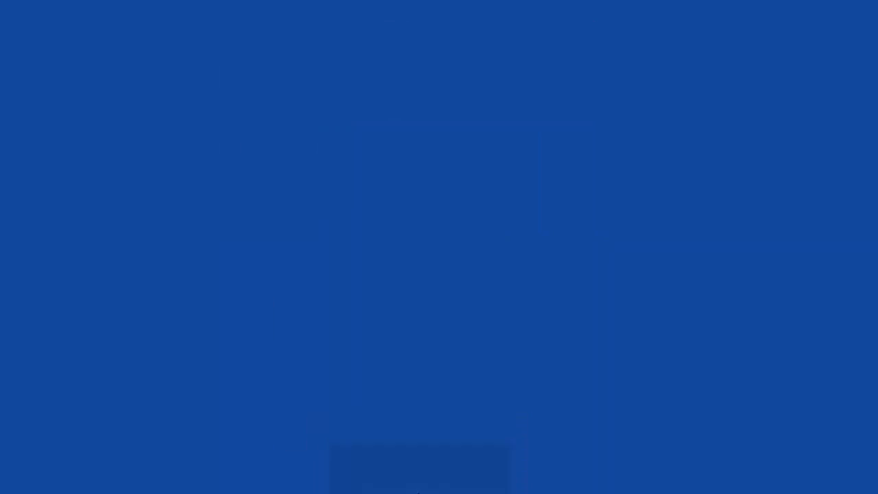
pyautogui.click(168, 409)
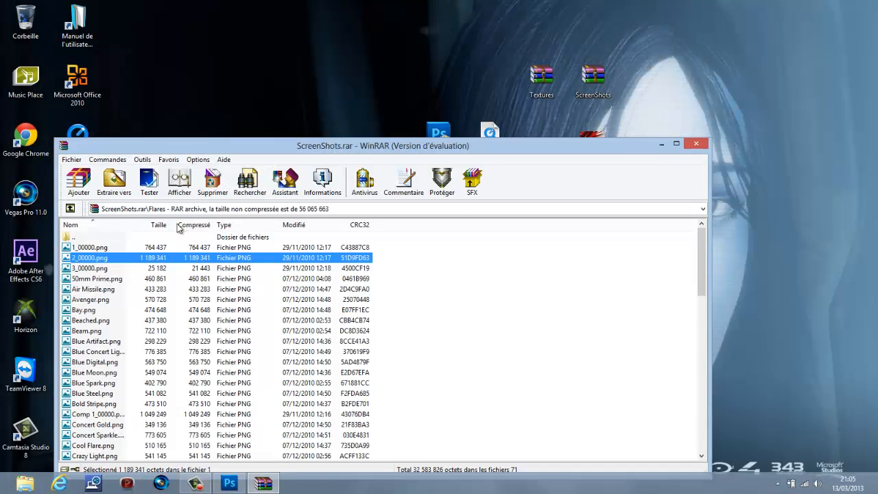
pyautogui.moveTo(169, 257); pyautogui.dragTo(743, 225)
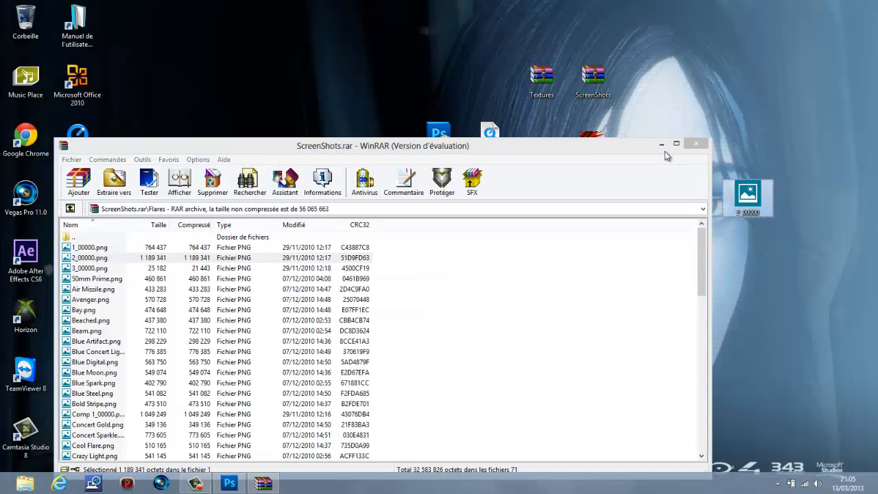
pyautogui.click(661, 144)
# Step: Switch back to Photoshop and add a new layer directly below the NE SURTOUT PAS MODIFIER ! layer
pyautogui.click(229, 483)
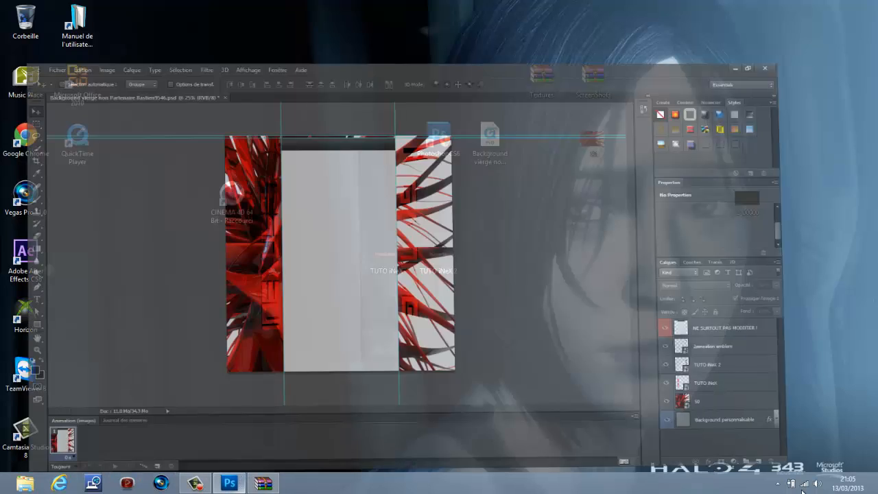
pyautogui.click(844, 467)
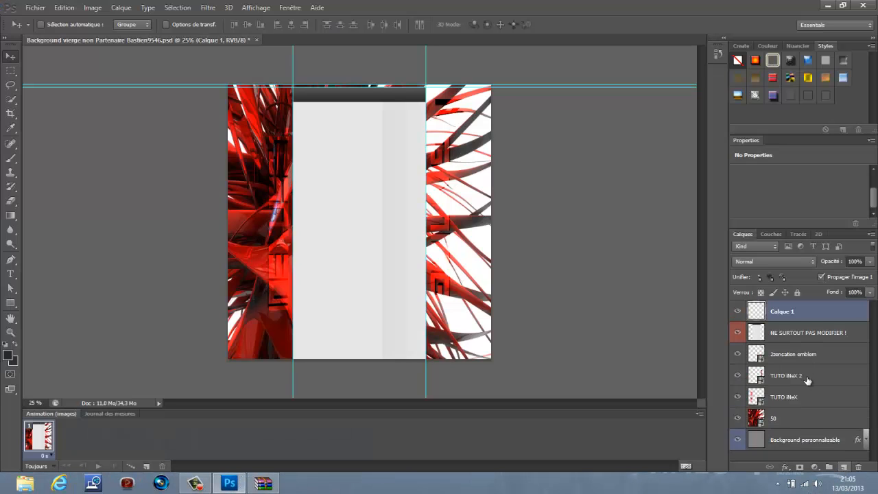
pyautogui.moveTo(804, 310); pyautogui.dragTo(805, 353)
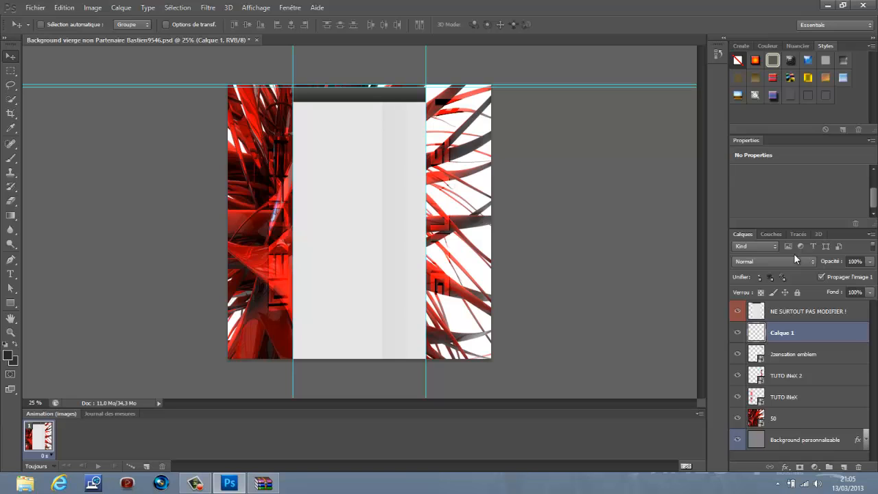
# Step: Place the image 2_00000 from the desktop (Bureau) into the document on the new layer
pyautogui.click(35, 7)
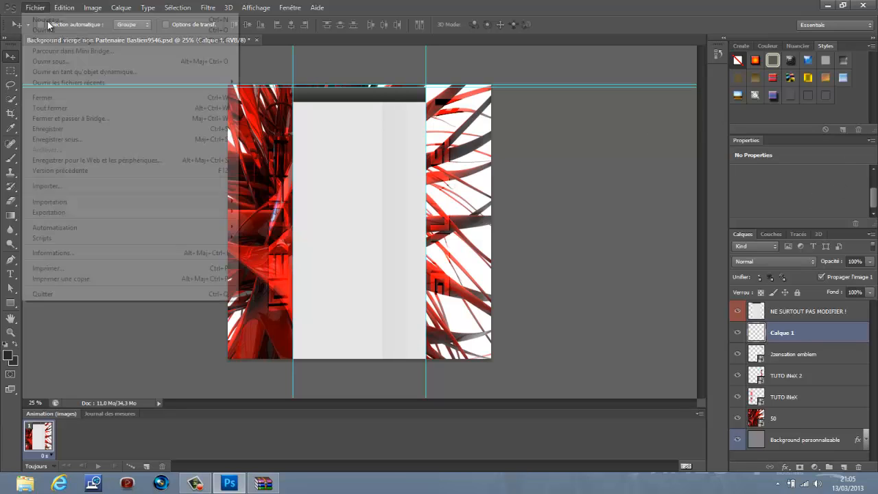
pyautogui.click(79, 186)
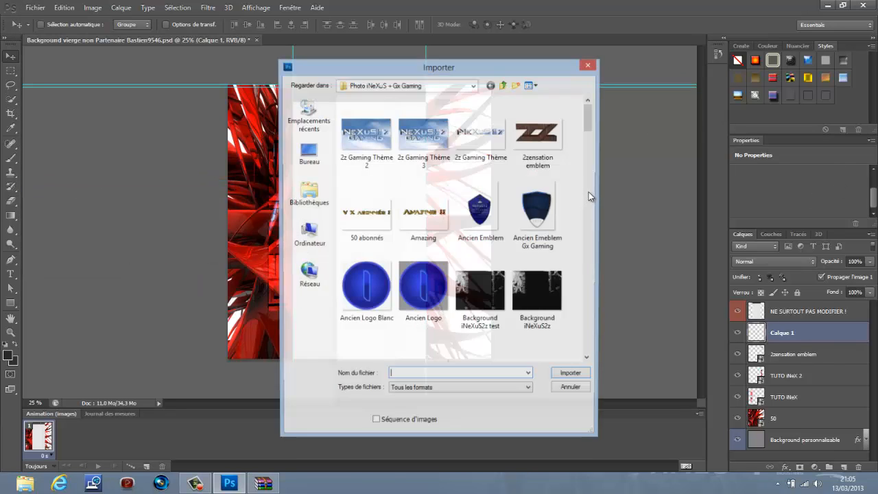
pyautogui.moveTo(587, 123)
pyautogui.mouseDown()
pyautogui.moveTo(588, 275)
pyautogui.moveTo(583, 108)
pyautogui.mouseUp()
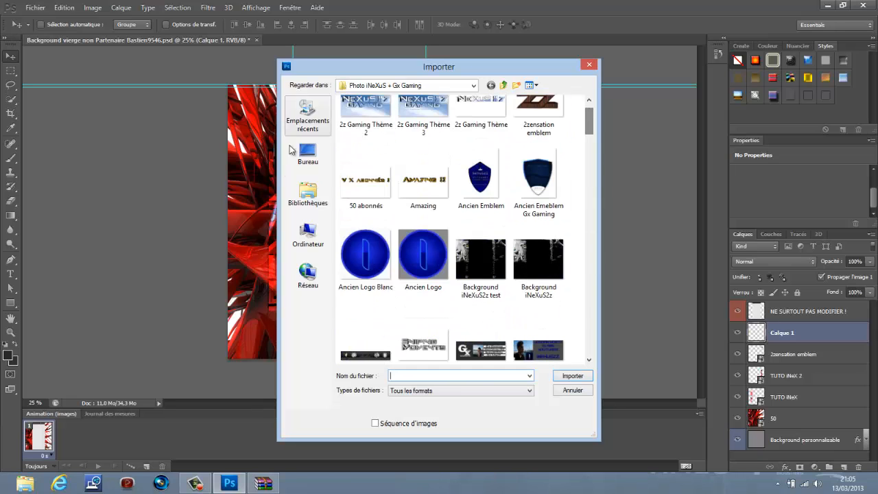
pyautogui.click(301, 153)
pyautogui.moveTo(592, 137); pyautogui.dragTo(578, 271)
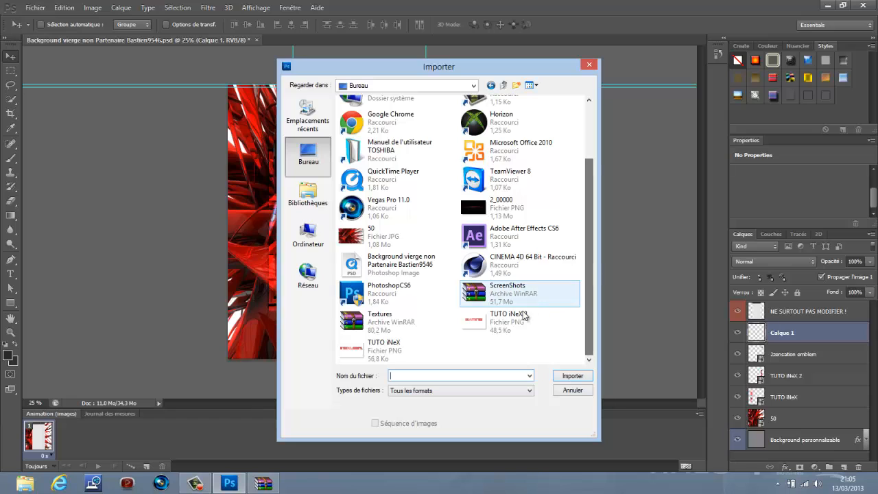
pyautogui.click(491, 207)
pyautogui.doubleClick(491, 208)
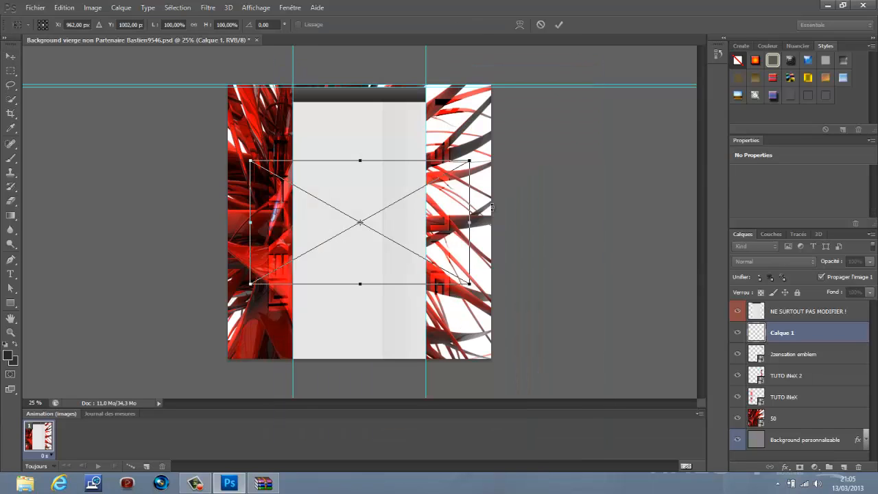
# Step: Rotate the placed 2_00000 flare 90° counterclockwise and move it over the left side strip, at about X 416 px, Y 1007 px
pyautogui.rightClick(275, 254)
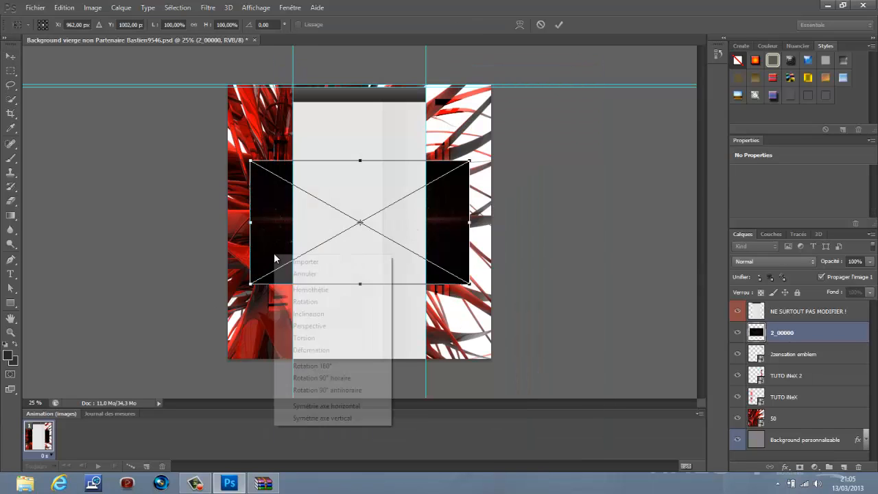
pyautogui.click(318, 390)
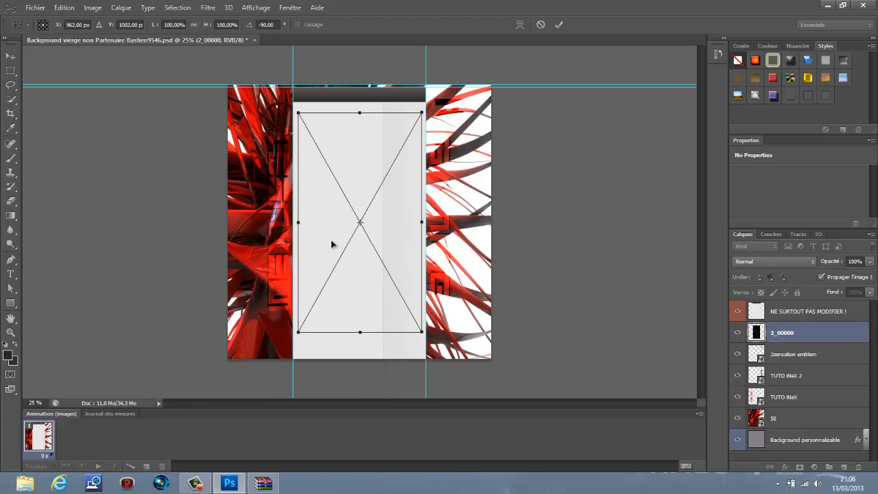
pyautogui.moveTo(330, 243); pyautogui.dragTo(258, 242)
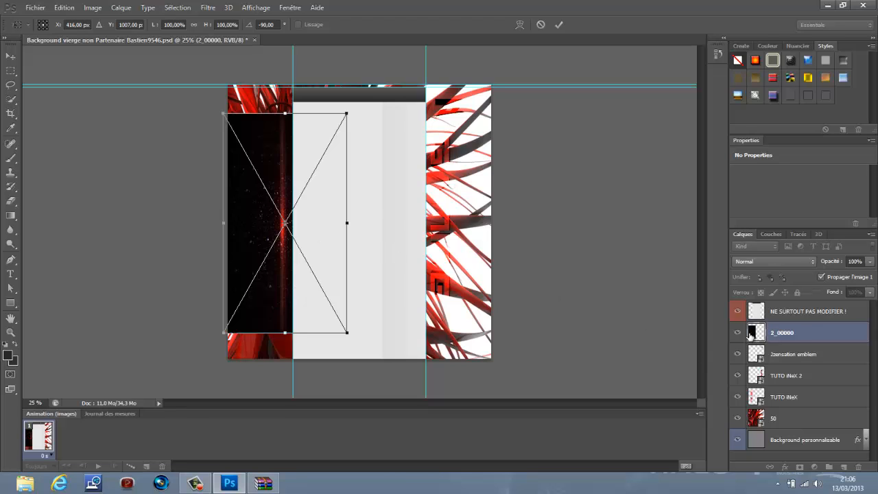
# Step: Set the flare's blending mode to Superposition and shift it up and outward to about X 290 px, Y 903 px
pyautogui.click(810, 261)
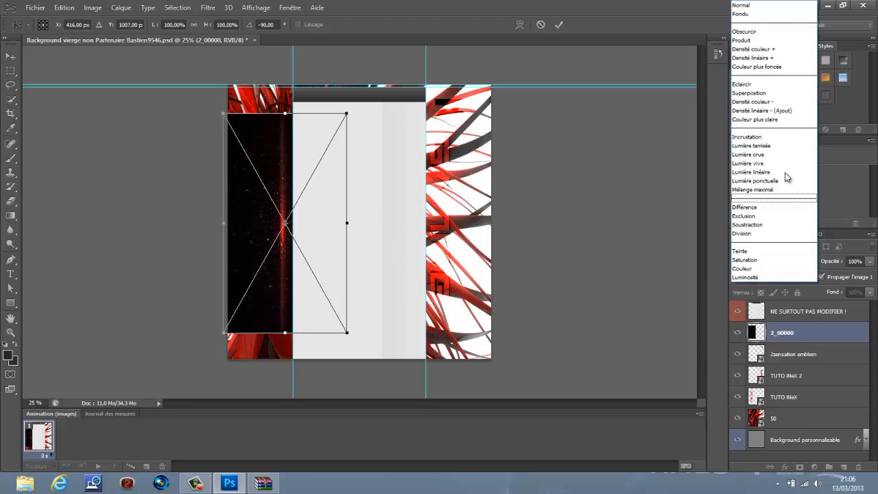
pyautogui.click(780, 93)
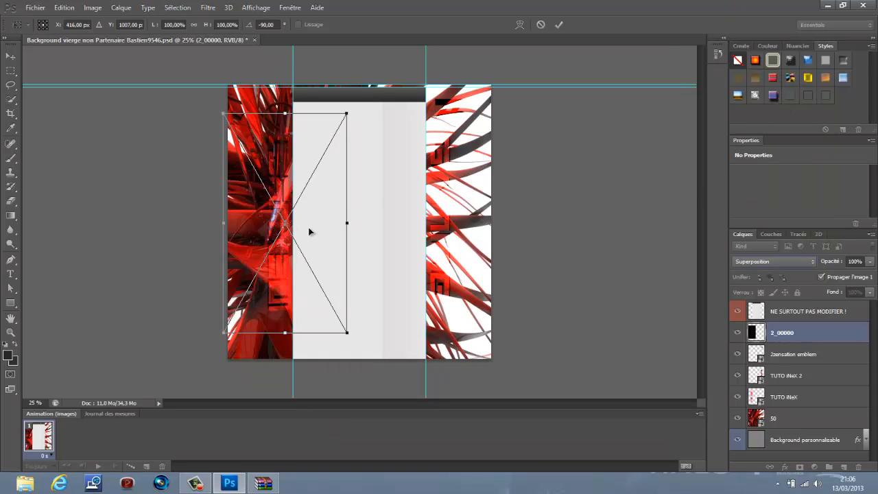
pyautogui.moveTo(309, 231); pyautogui.dragTo(283, 203)
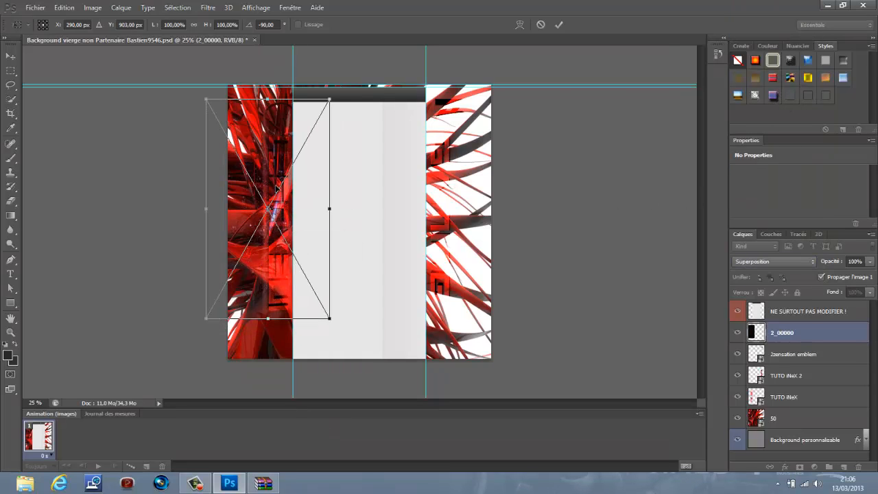
# Step: Stretch the left flare lengthwise to about 131.5% so it covers the full canvas height, and commit the placement
pyautogui.rightClick(299, 217)
pyautogui.click(298, 203)
pyautogui.moveTo(267, 99); pyautogui.dragTo(267, 85)
pyautogui.moveTo(267, 318); pyautogui.dragTo(268, 358)
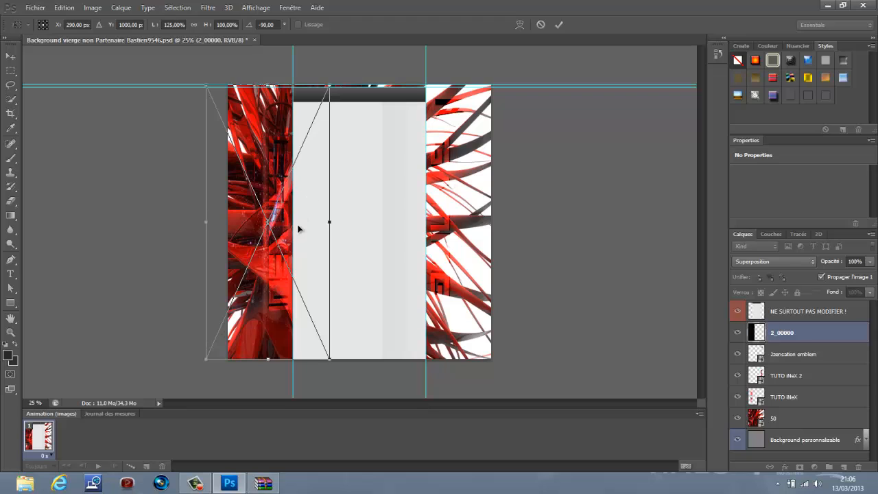
pyautogui.moveTo(298, 227); pyautogui.dragTo(298, 213)
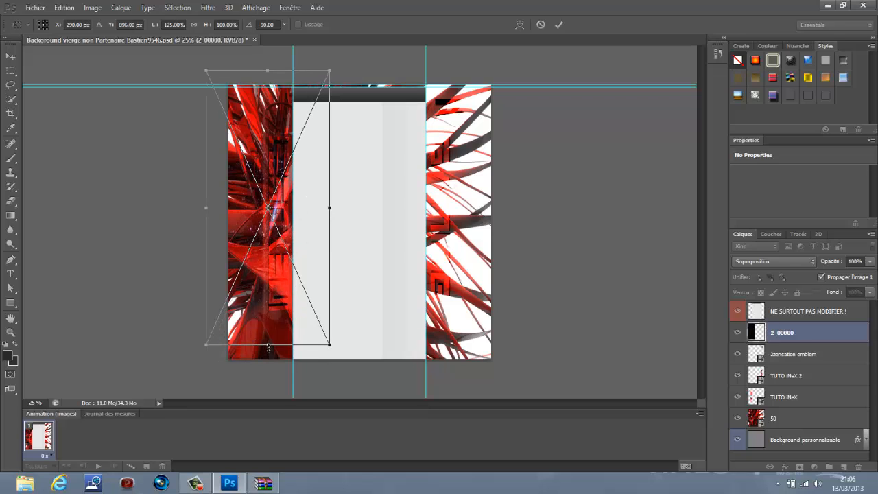
pyautogui.moveTo(268, 345); pyautogui.dragTo(266, 362)
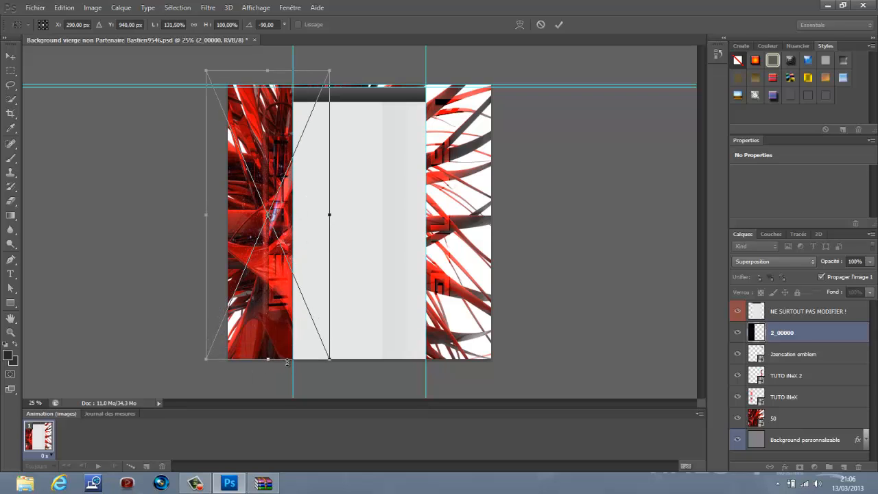
pyautogui.press('Return')
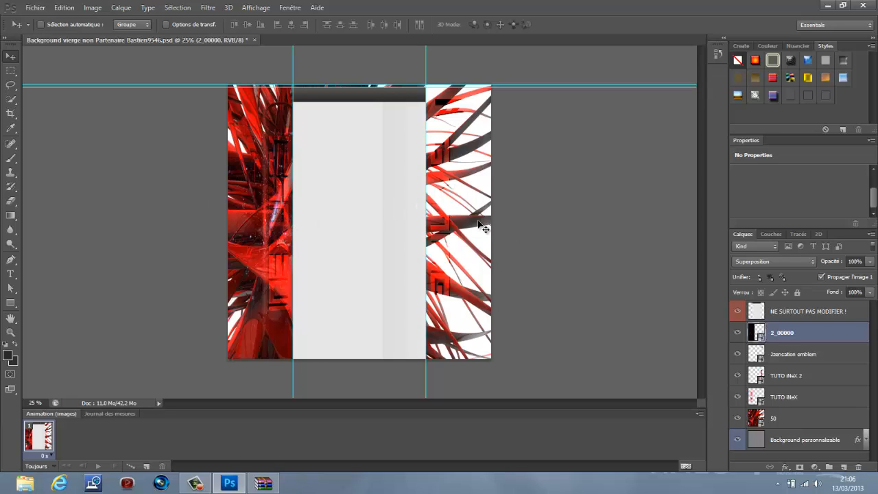
# Step: Add another layer above the left flare and place a second copy of 2_00000 from the desktop (Bureau) on it
pyautogui.click(843, 467)
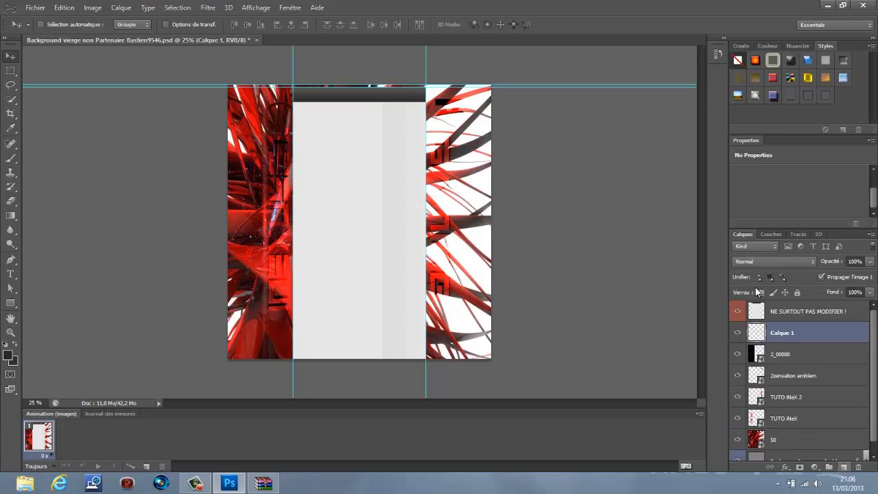
pyautogui.click(35, 7)
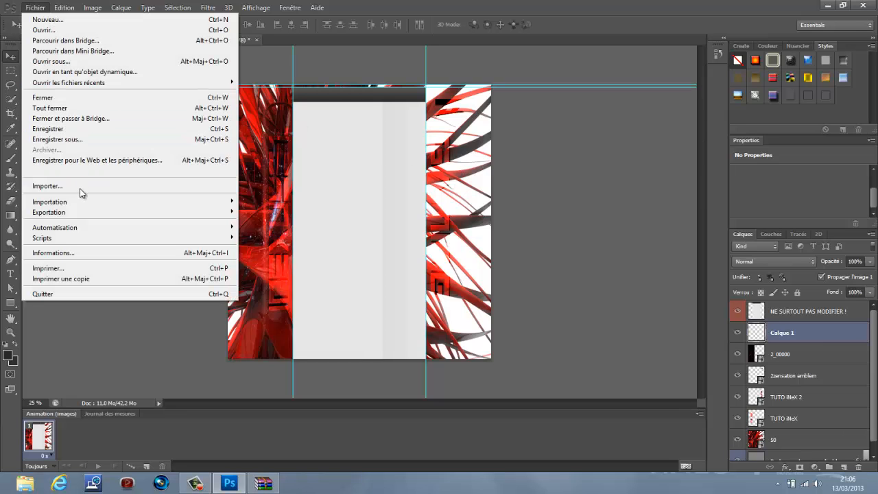
pyautogui.click(82, 187)
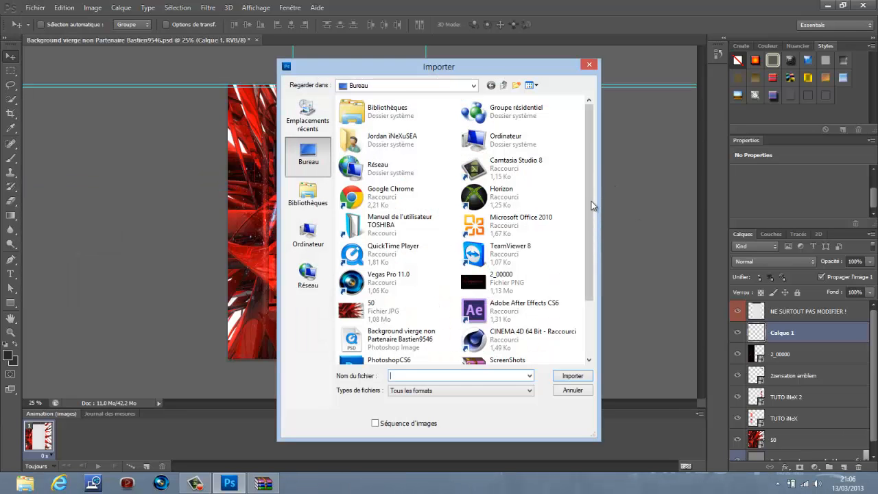
pyautogui.moveTo(592, 201); pyautogui.dragTo(593, 304)
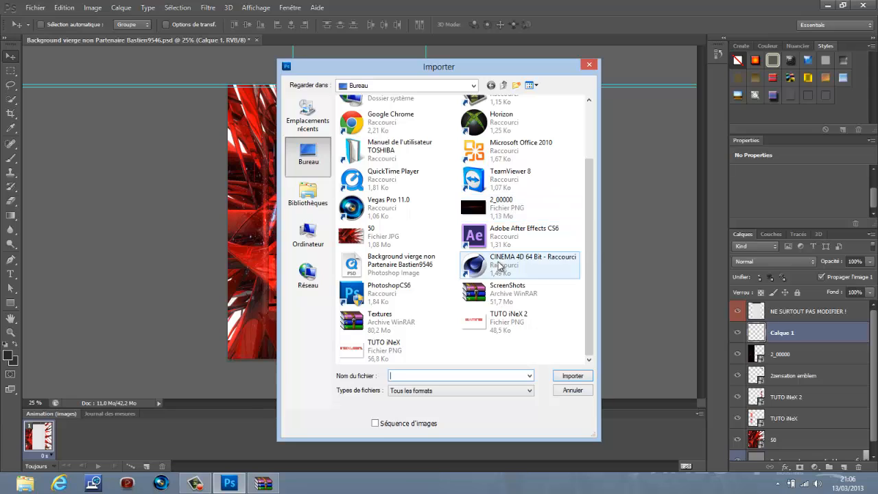
pyautogui.doubleClick(496, 203)
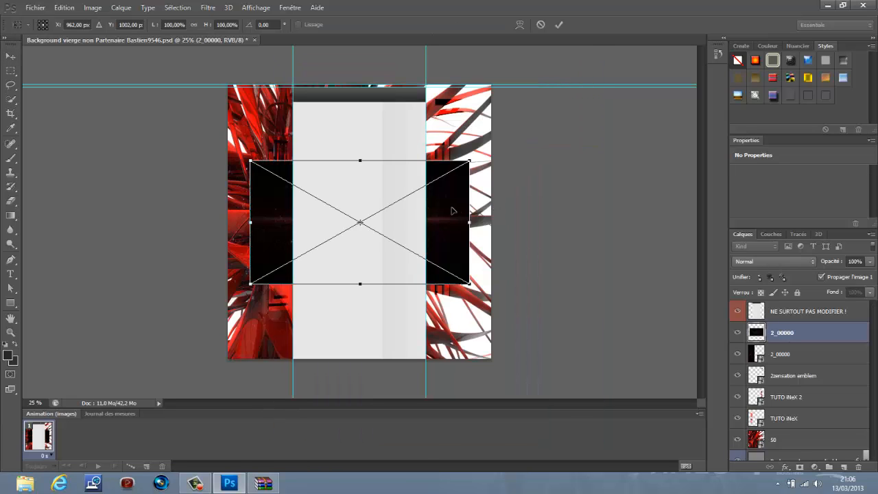
# Step: Rotate the second flare 90° counterclockwise and move it over the right side strip, at about X 1476 px, Y 1007 px
pyautogui.rightClick(453, 210)
pyautogui.click(480, 317)
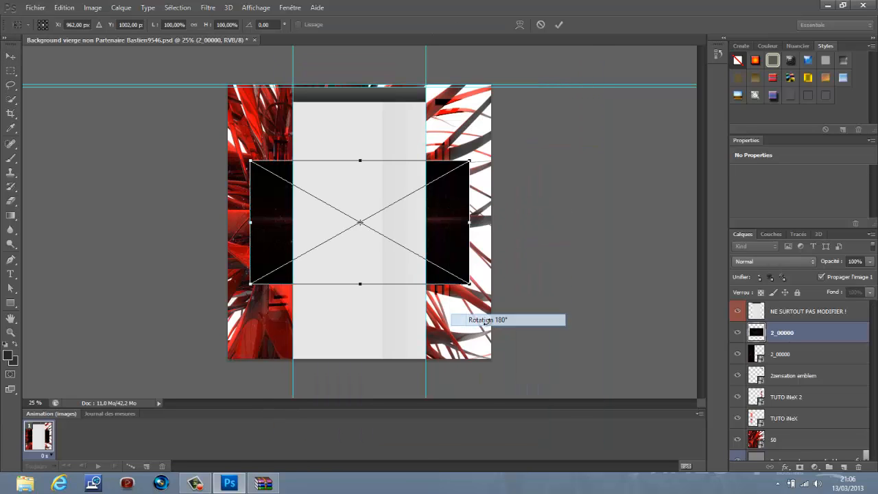
pyautogui.rightClick(452, 241)
pyautogui.click(480, 344)
pyautogui.rightClick(446, 243)
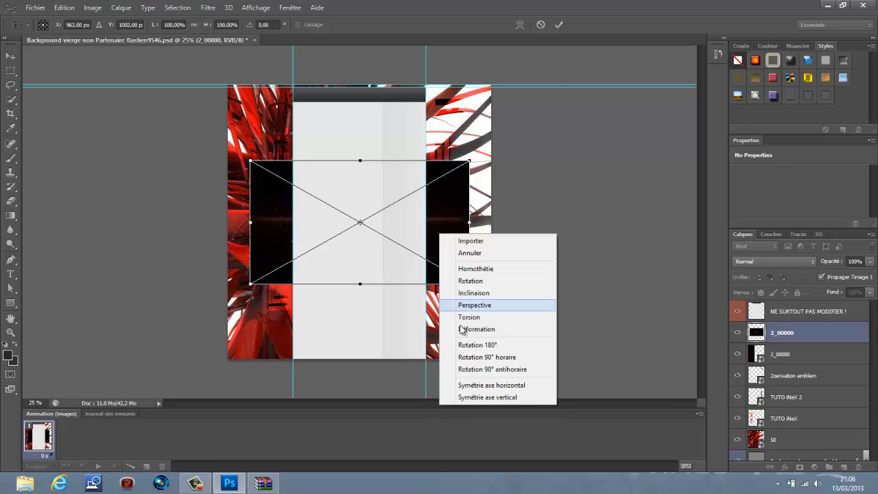
pyautogui.click(467, 369)
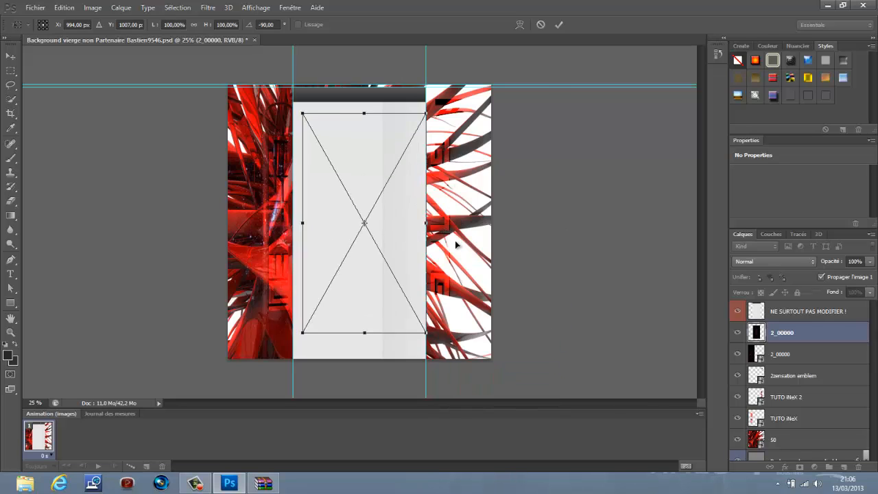
pyautogui.moveTo(455, 244); pyautogui.dragTo(488, 242)
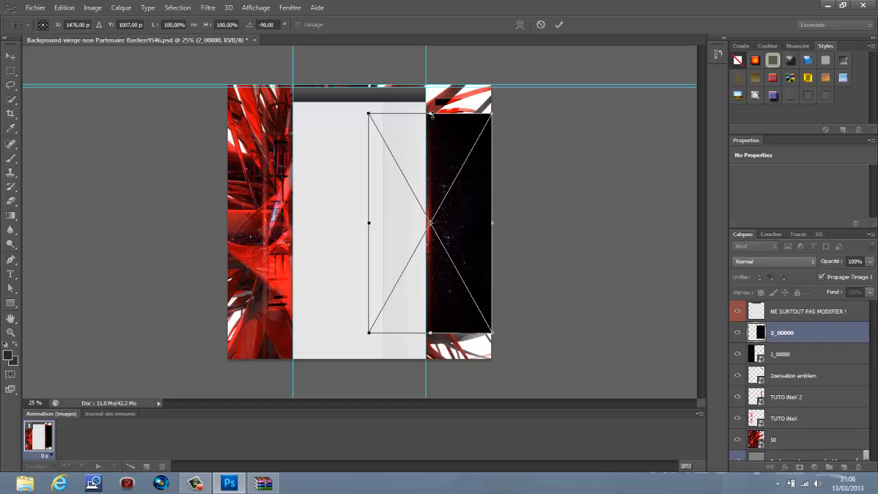
# Step: Stretch the right flare to the full canvas height, about 125%, and set its blending mode to Superposition
pyautogui.moveTo(432, 116); pyautogui.dragTo(429, 84)
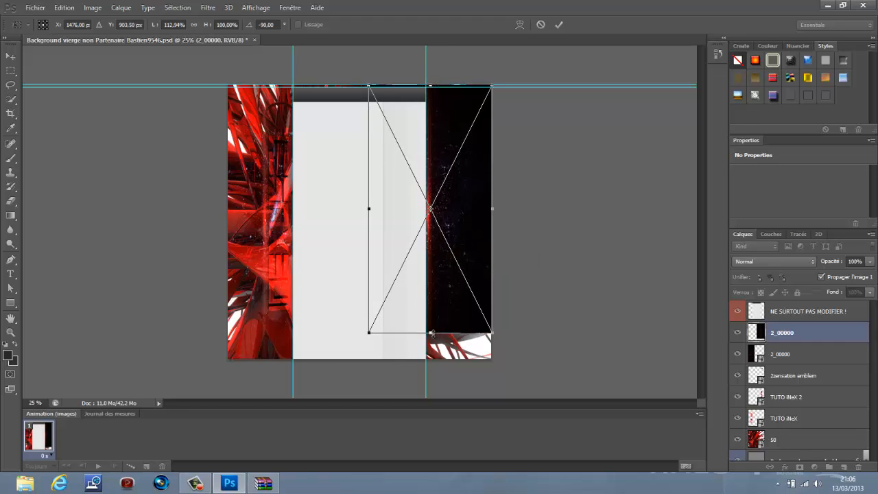
pyautogui.moveTo(431, 332); pyautogui.dragTo(431, 359)
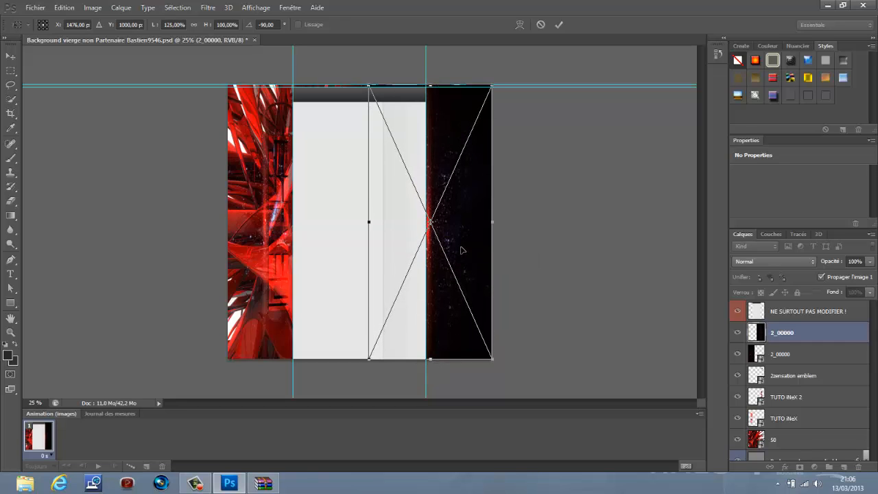
pyautogui.click(799, 257)
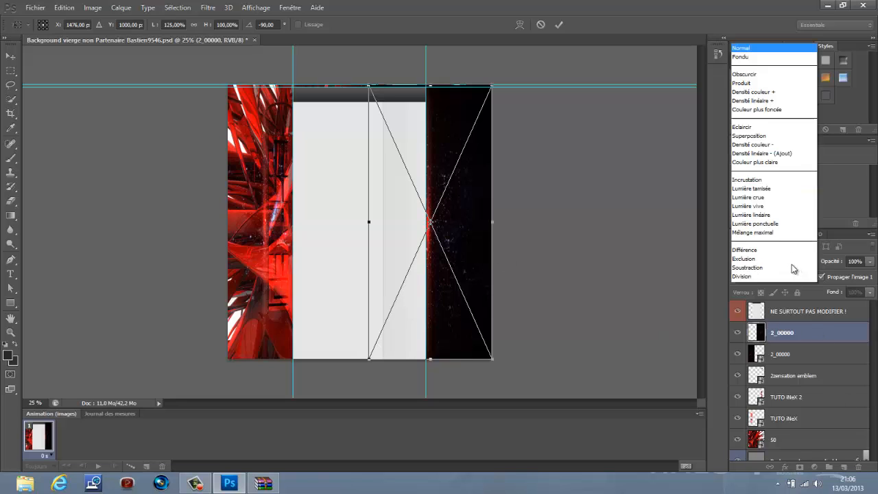
pyautogui.click(755, 93)
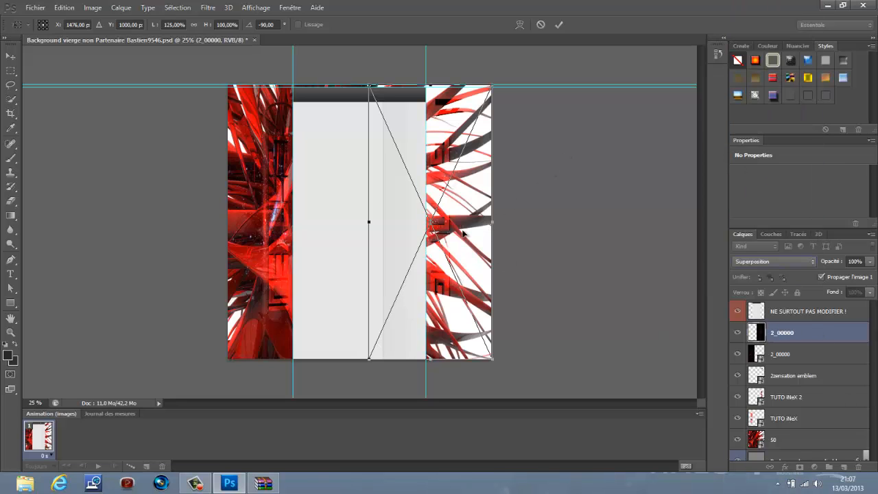
# Step: Shift the right flare outward to about X 1620 px, refit its ends to the canvas edges and commit the placement
pyautogui.moveTo(458, 230); pyautogui.dragTo(478, 227)
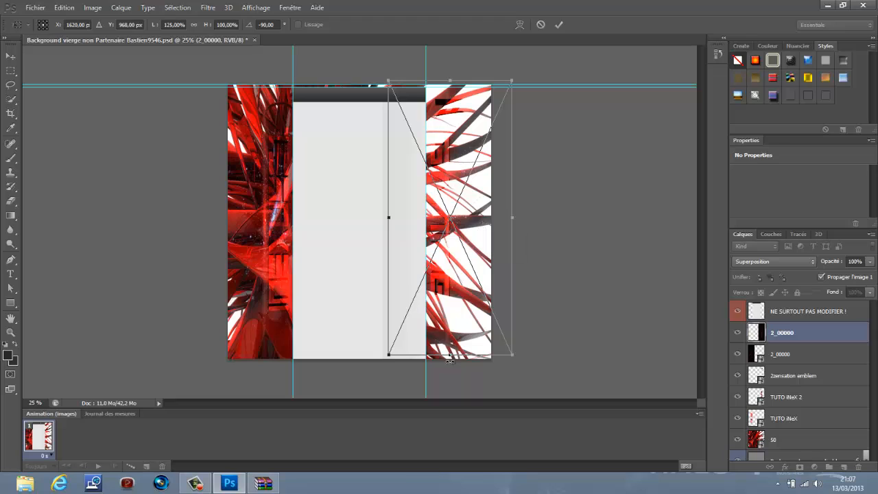
pyautogui.moveTo(450, 357); pyautogui.dragTo(450, 361)
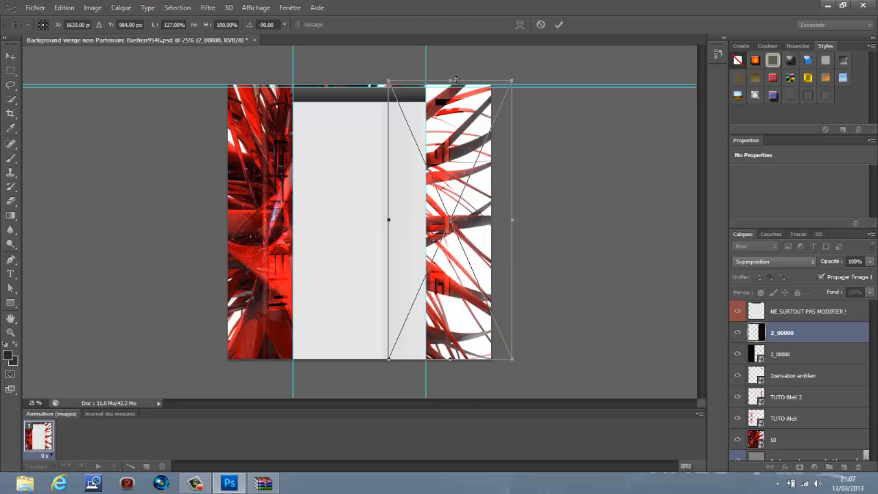
pyautogui.moveTo(449, 79); pyautogui.dragTo(449, 84)
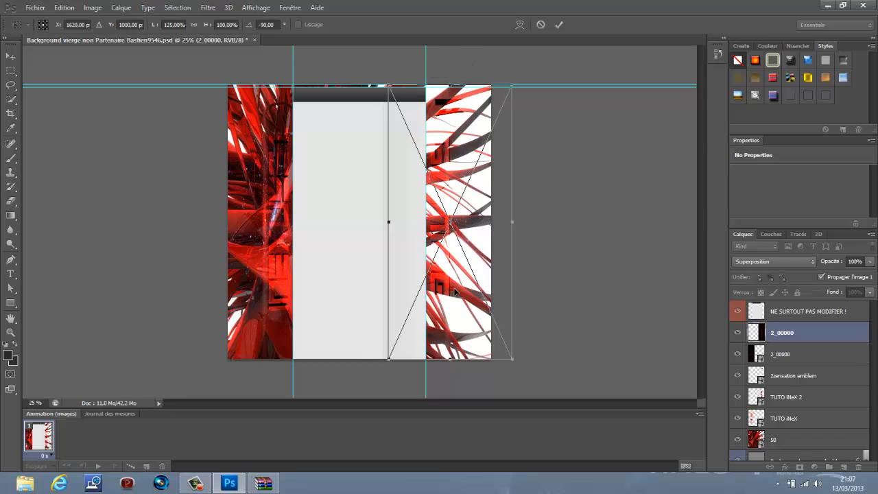
pyautogui.press('Return')
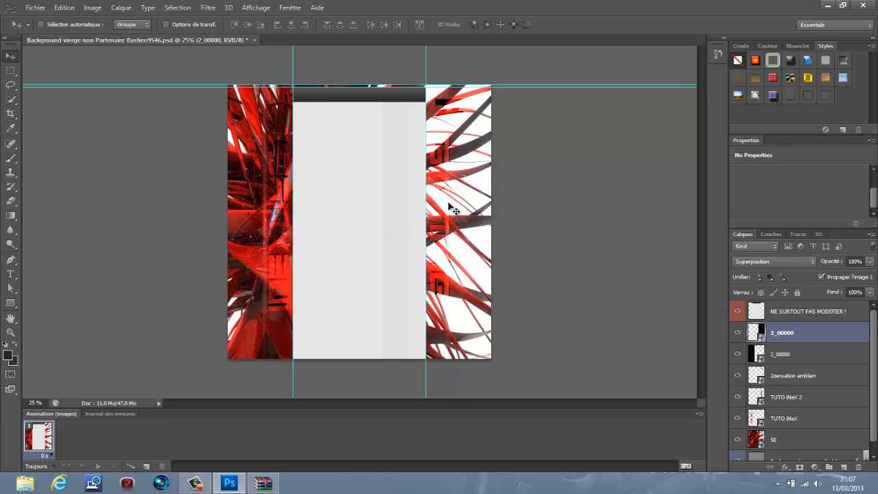
pyautogui.scroll(-1, 861, 369)
pyautogui.scroll(1, 789, 341)
pyautogui.scroll(-1, 789, 345)
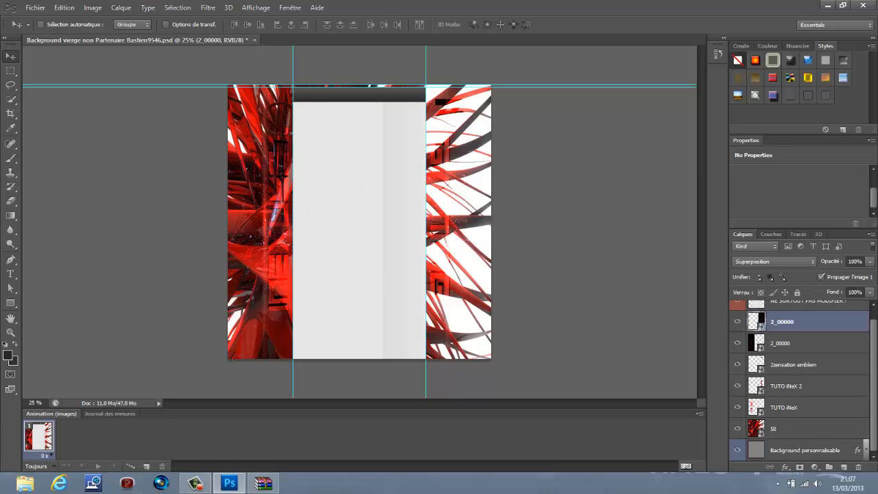
pyautogui.scroll(1, 876, 336)
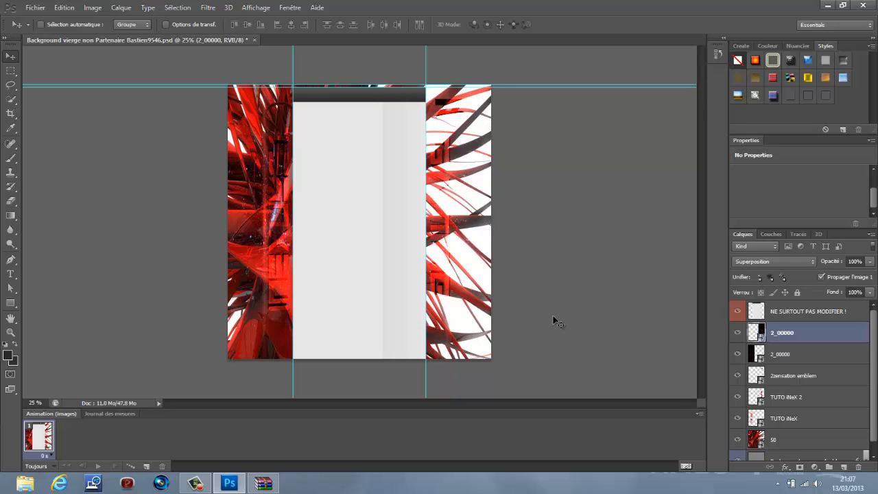
pyautogui.click(28, 10)
pyautogui.click(28, 10)
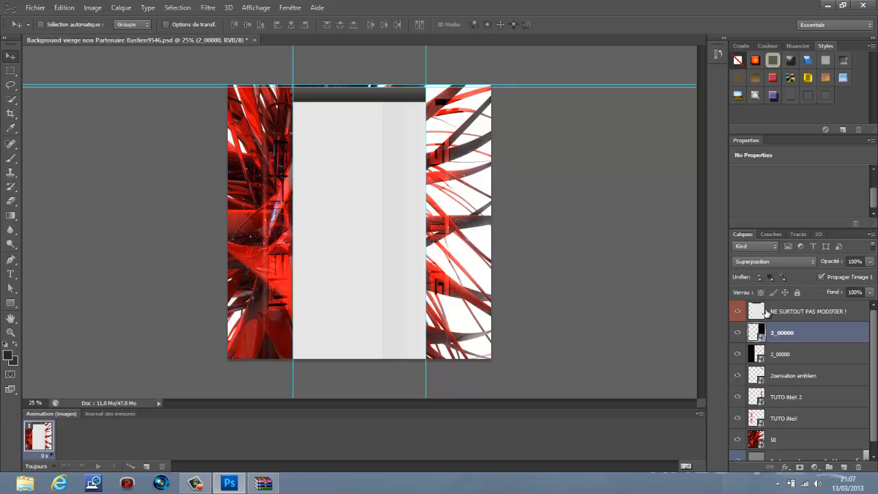
pyautogui.click(38, 10)
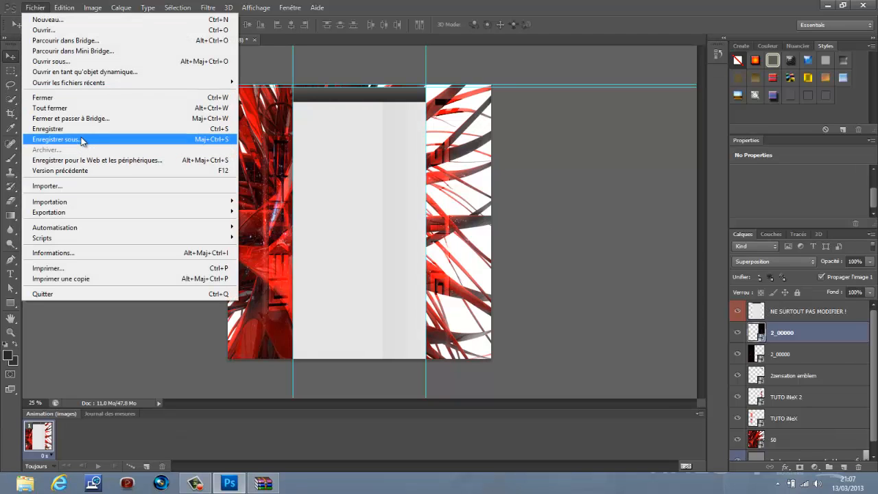
pyautogui.click(80, 140)
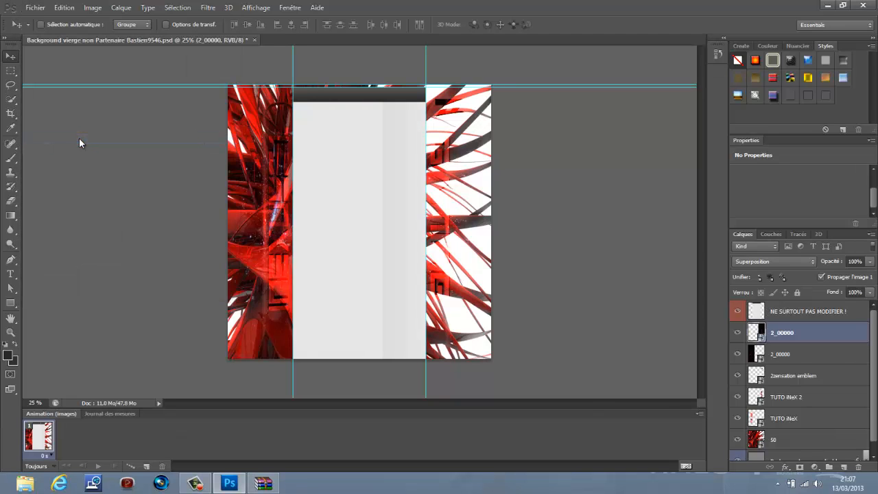
pyautogui.press('Escape')
# Step: Start saving a copy of the background to the desktop (Bureau) in PNG format
pyautogui.click(35, 8)
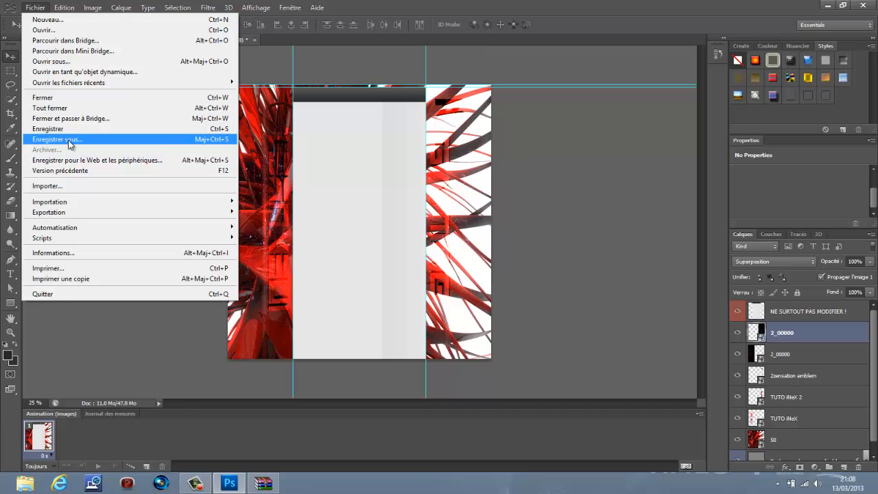
pyautogui.click(69, 140)
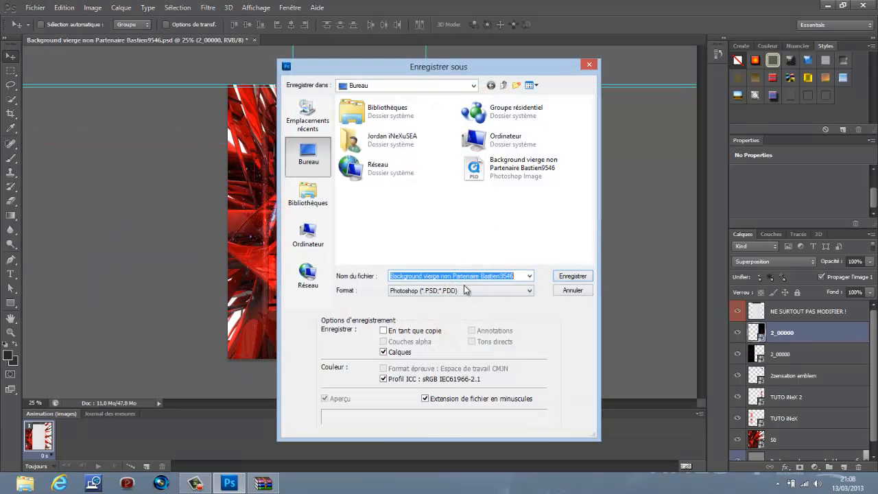
pyautogui.click(467, 290)
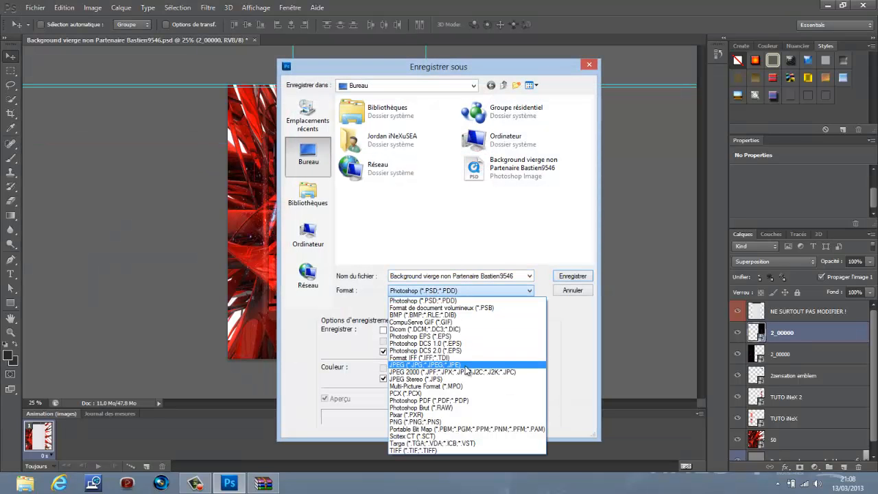
pyautogui.click(465, 365)
pyautogui.click(473, 291)
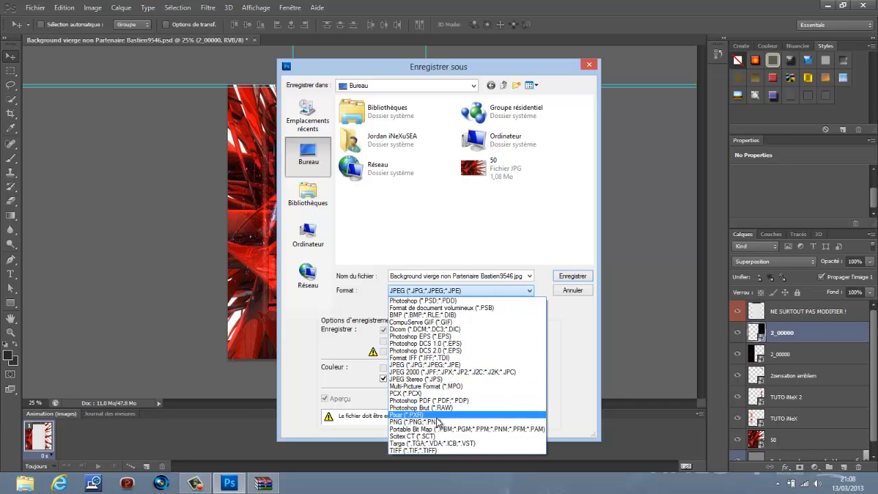
pyautogui.click(438, 422)
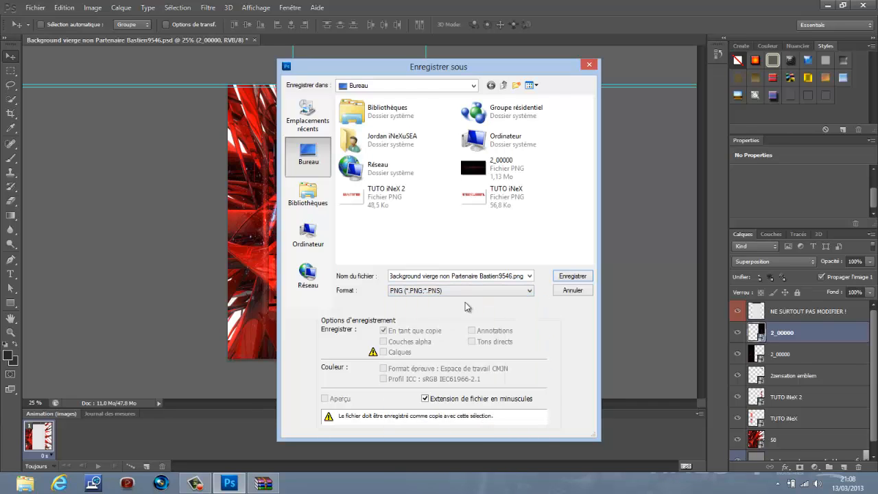
# Step: Name the PNG file TUTO Background and save it with Smallest / Slow compression and no interlacing
pyautogui.click(529, 277)
pyautogui.click(529, 277)
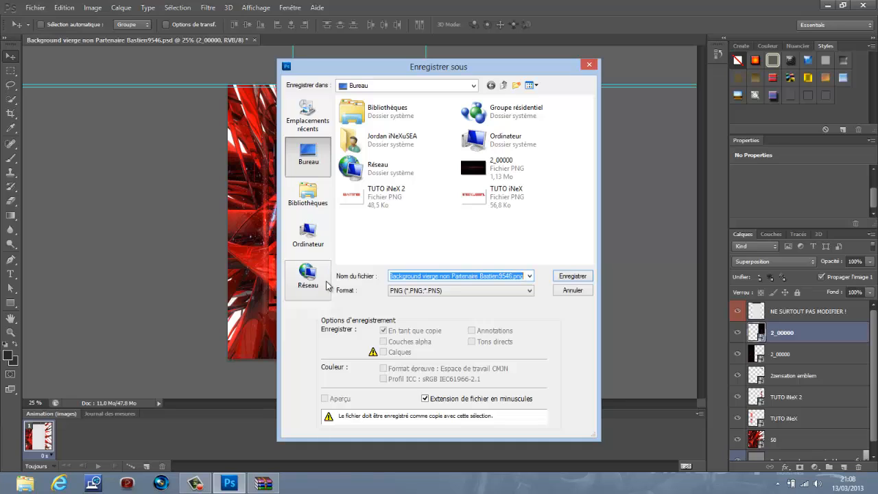
pyautogui.write('TUTO')
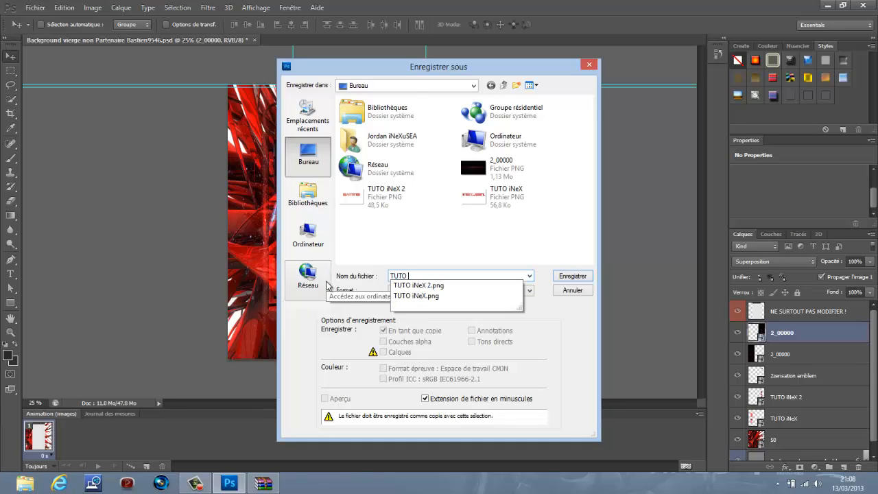
pyautogui.write(' Ba')
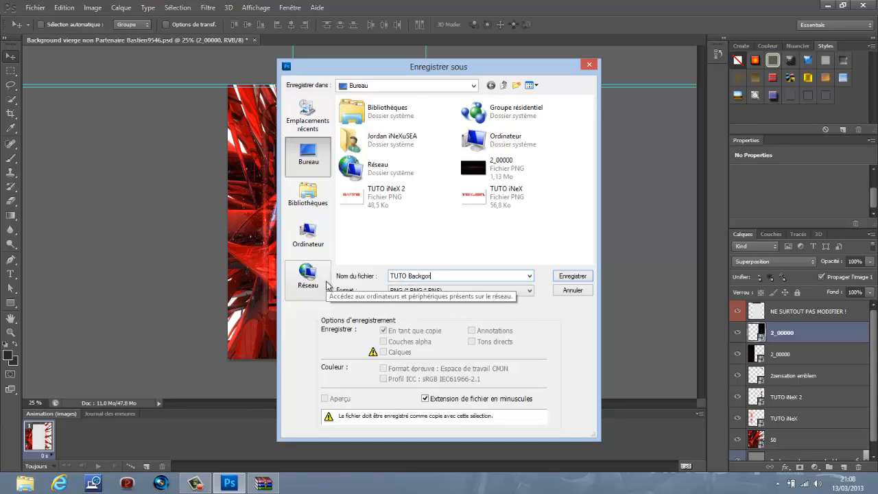
pyautogui.write('ckground')
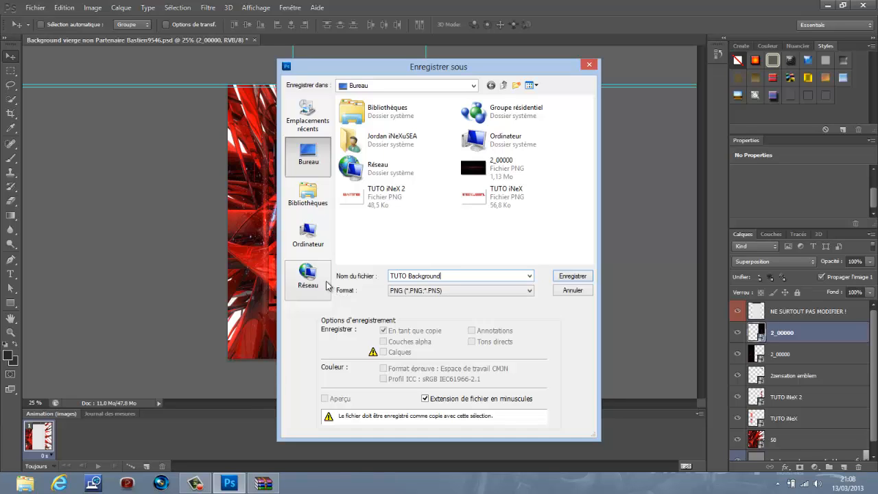
pyautogui.press('Return')
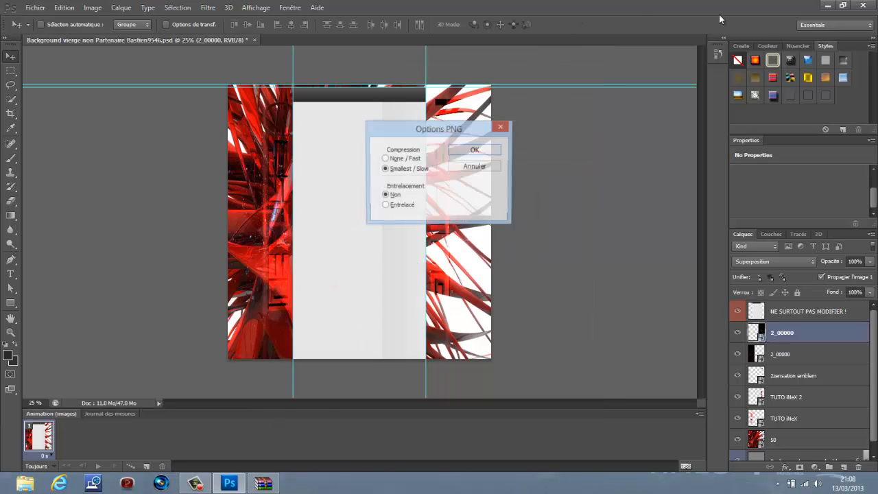
pyautogui.click(484, 149)
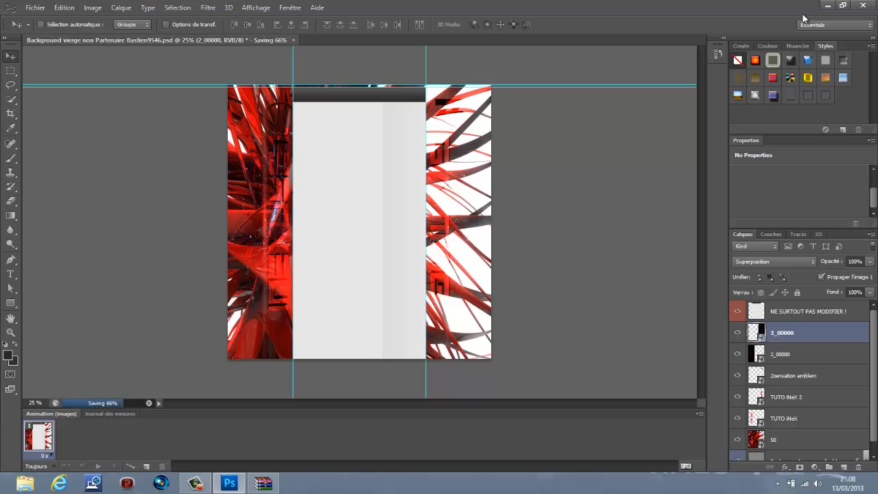
# Step: Minimize Photoshop, start Google Chrome in a maximized window and open YouTube from the apps of a new tab
pyautogui.click(827, 6)
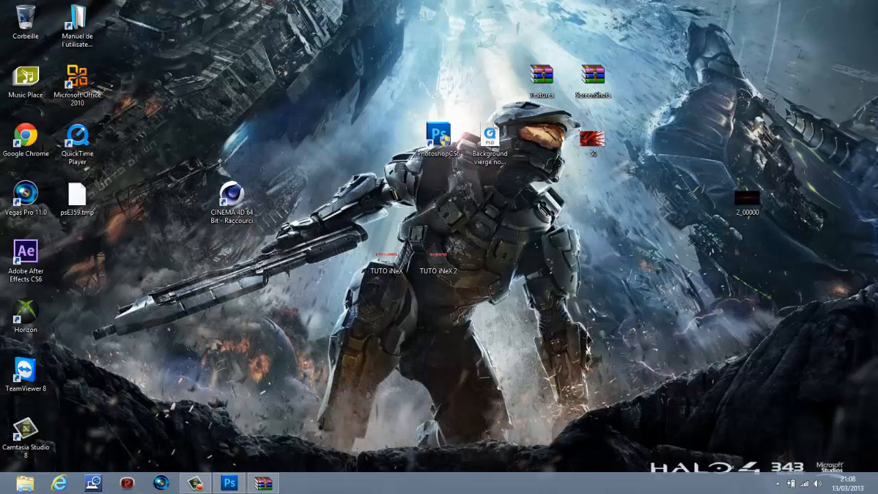
pyautogui.doubleClick(23, 138)
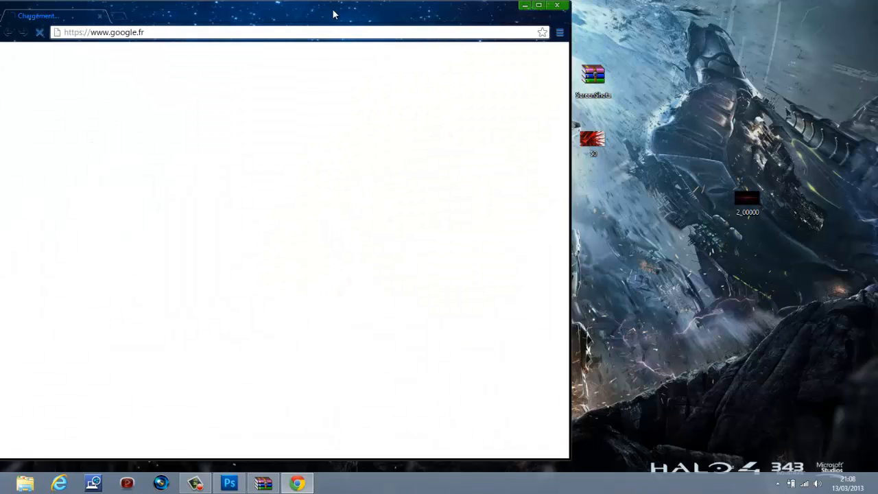
pyautogui.click(539, 5)
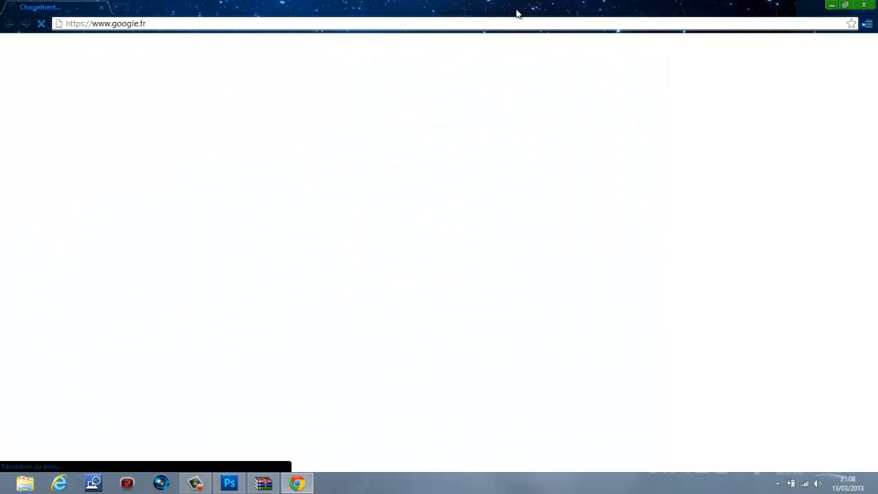
pyautogui.click(122, 8)
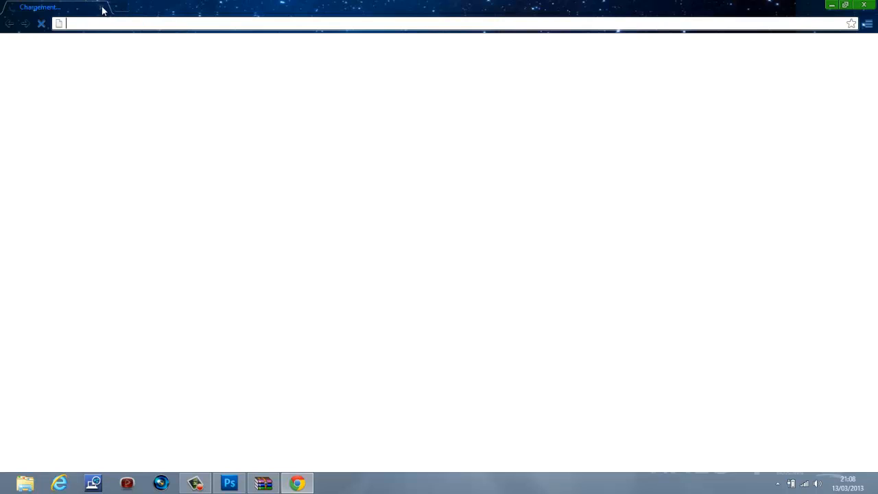
pyautogui.click(101, 7)
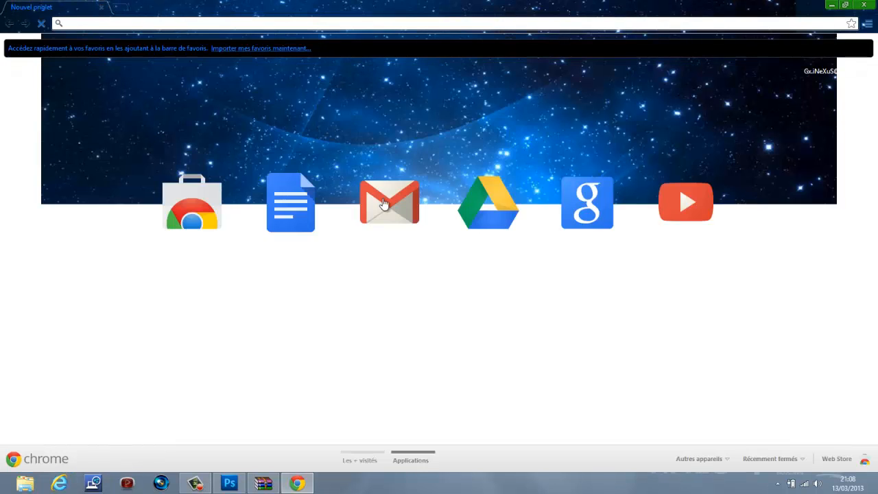
pyautogui.click(671, 213)
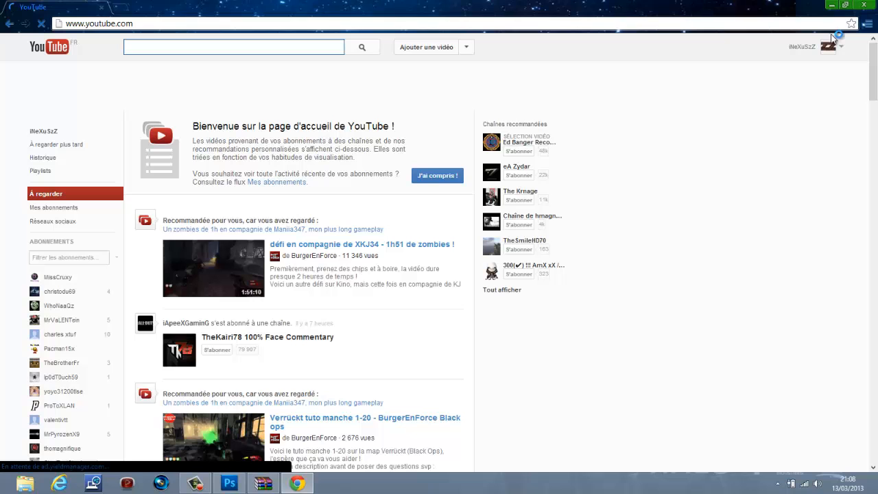
# Step: Go to the account's own channel (Ma chaîne) and open its channel settings (Paramètres de la chaîne)
pyautogui.click(828, 49)
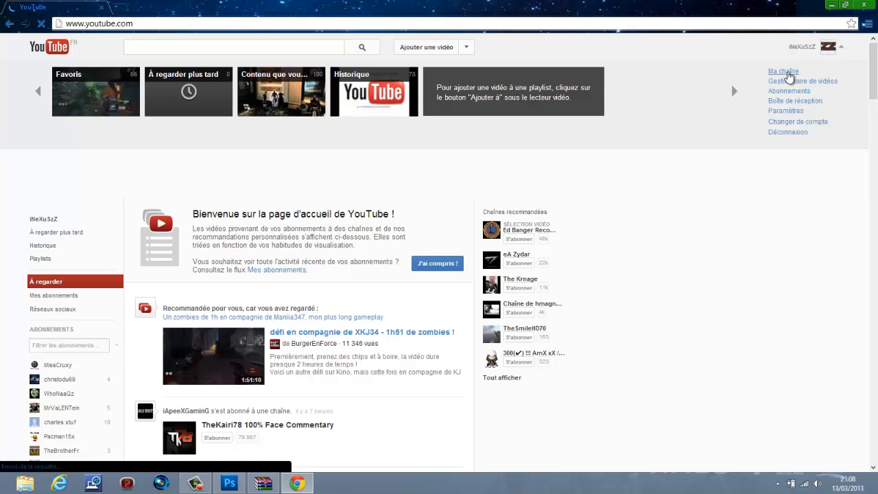
pyautogui.click(788, 74)
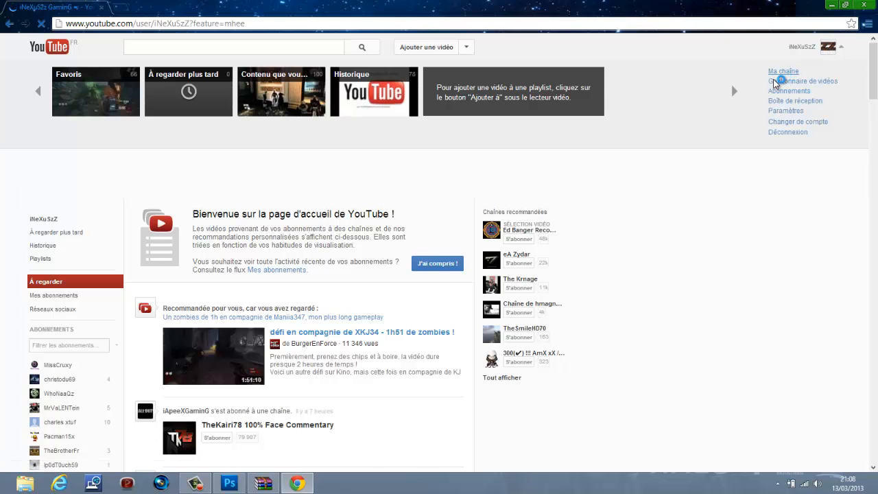
pyautogui.scroll(-1, 350, 425)
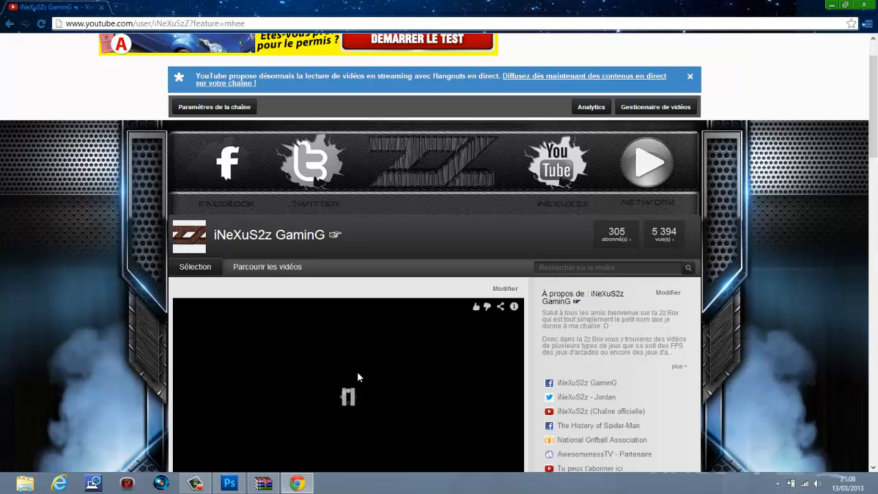
pyautogui.click(218, 109)
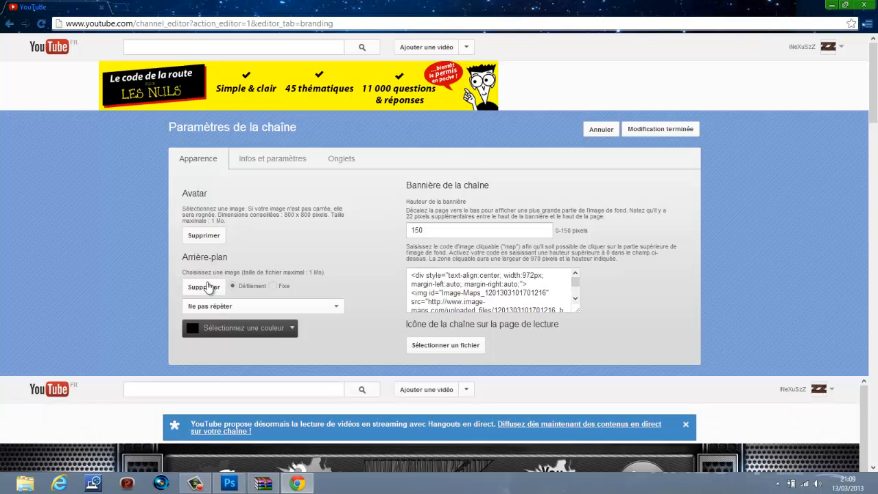
# Step: Remove the channel's current background image (Arrière-plan) and leave the file chooser without selecting a replacement
pyautogui.scroll(-1, 208, 277)
pyautogui.click(202, 232)
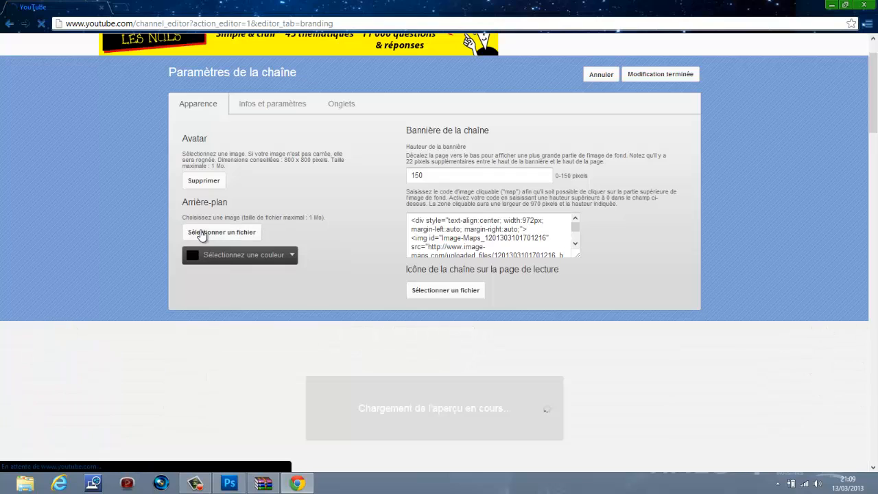
pyautogui.click(202, 233)
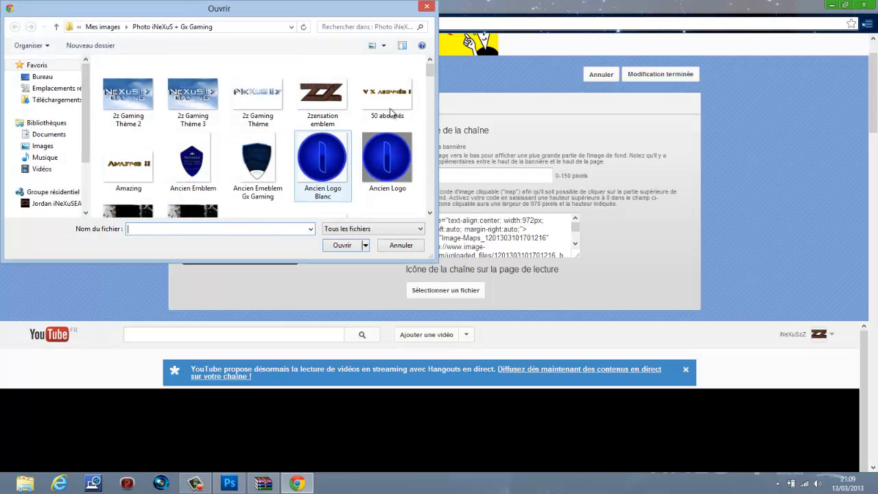
pyautogui.click(401, 245)
# Step: Set the channel banner height (Hauteur de la bannière) to 0 pixels
pyautogui.moveTo(441, 174); pyautogui.dragTo(380, 176)
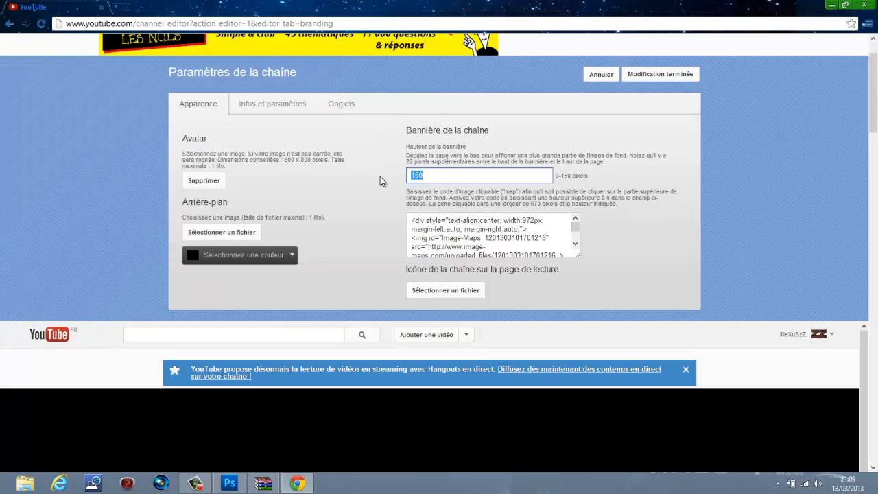
pyautogui.write('0')
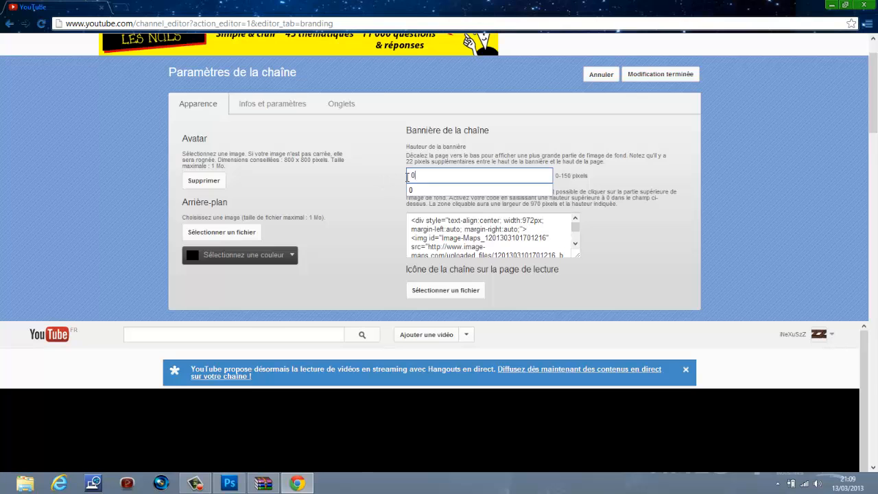
pyautogui.press('BackSpace')
pyautogui.write('0')
pyautogui.click(389, 218)
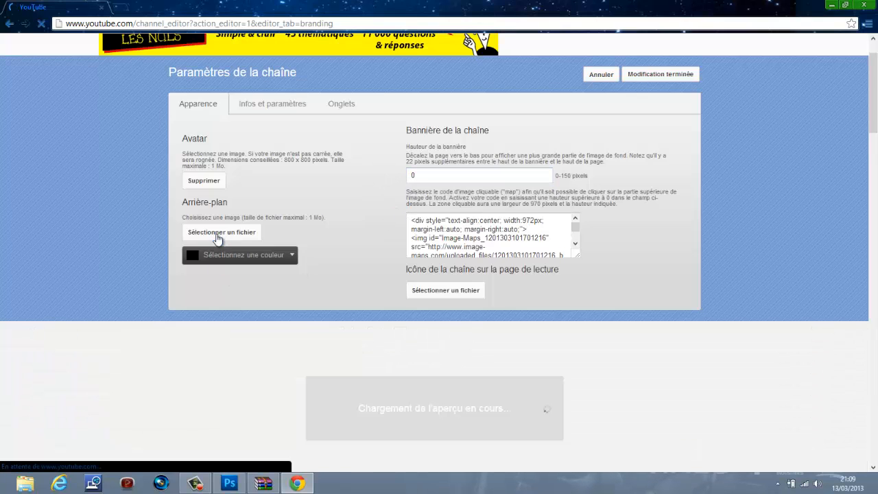
# Step: Try to upload the TUTO Background PNG from the desktop (Bureau) as the channel's background image
pyautogui.click(218, 234)
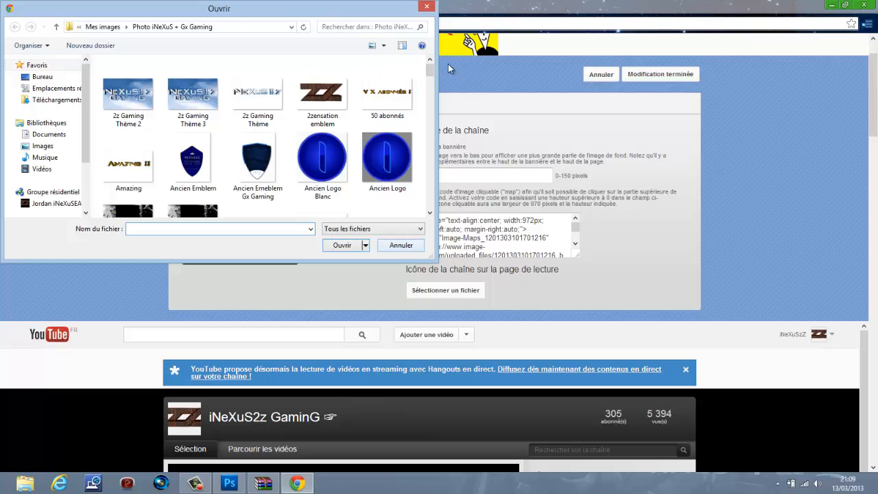
pyautogui.scroll(-3, 431, 70)
pyautogui.click(42, 76)
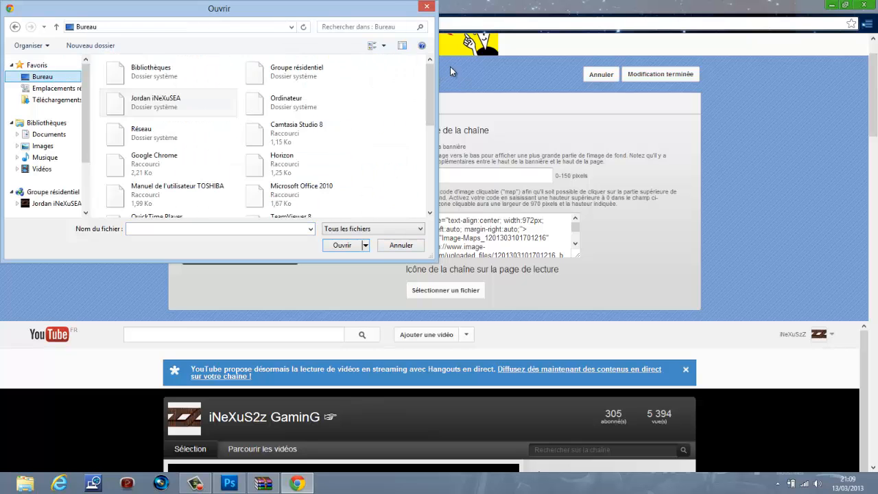
pyautogui.moveTo(429, 90); pyautogui.dragTo(412, 173)
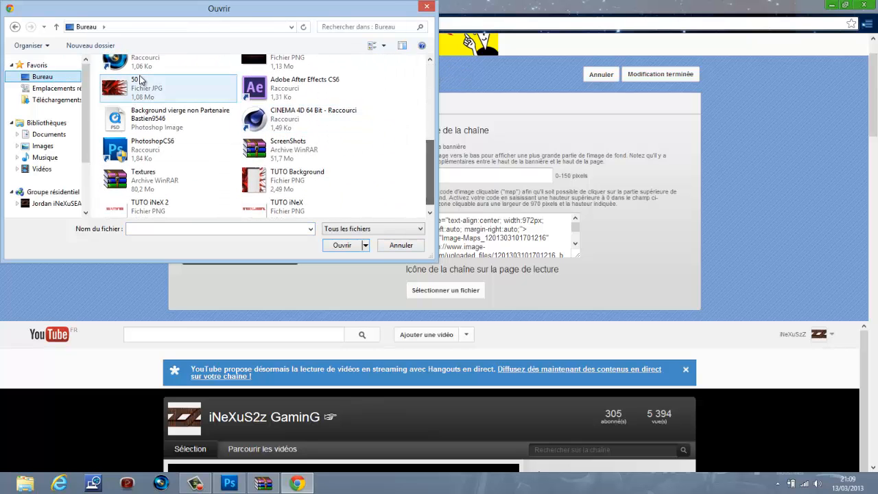
pyautogui.click(280, 185)
pyautogui.click(341, 245)
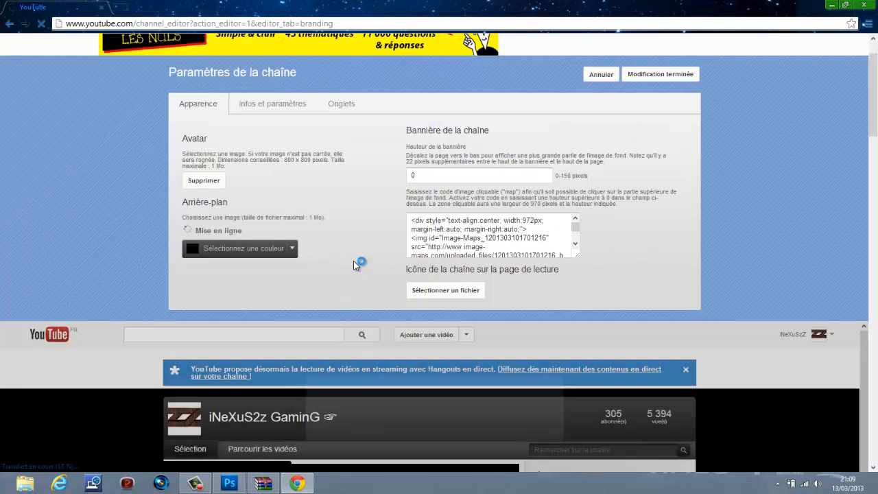
pyautogui.scroll(-3, 326, 215)
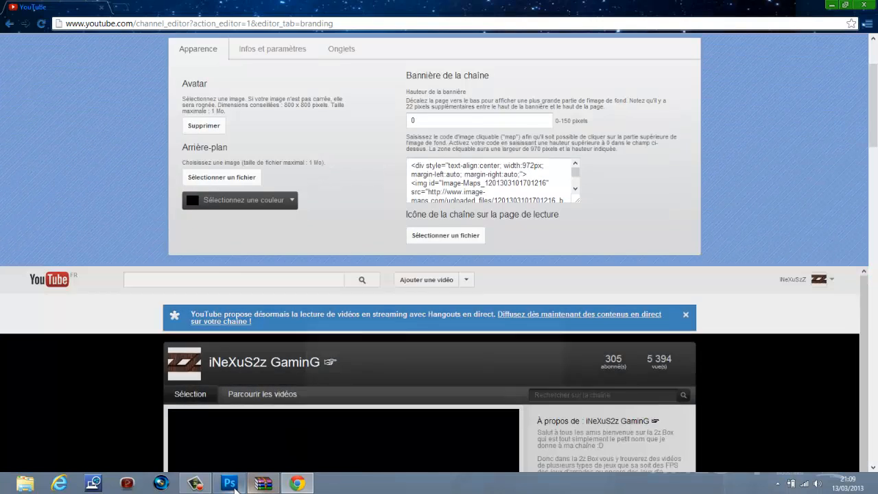
# Step: Switch to Photoshop and start saving the background to the desktop (Bureau) in JPEG format
pyautogui.click(235, 488)
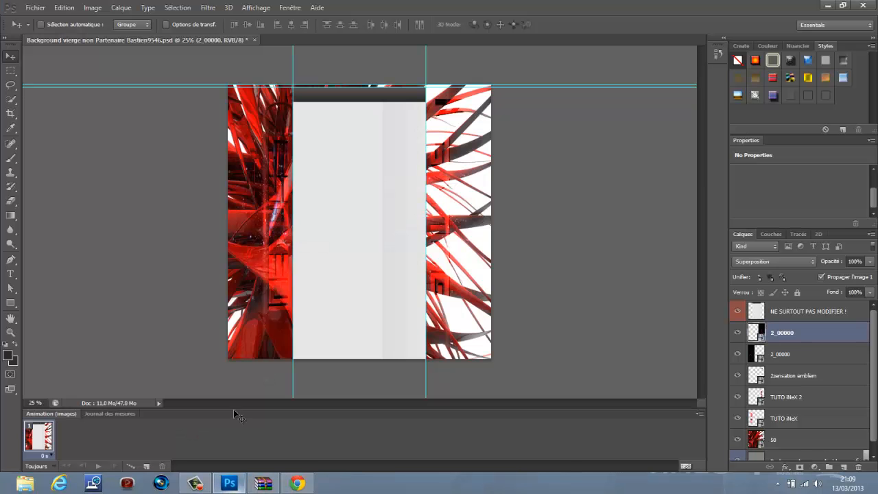
pyautogui.click(36, 7)
pyautogui.click(58, 140)
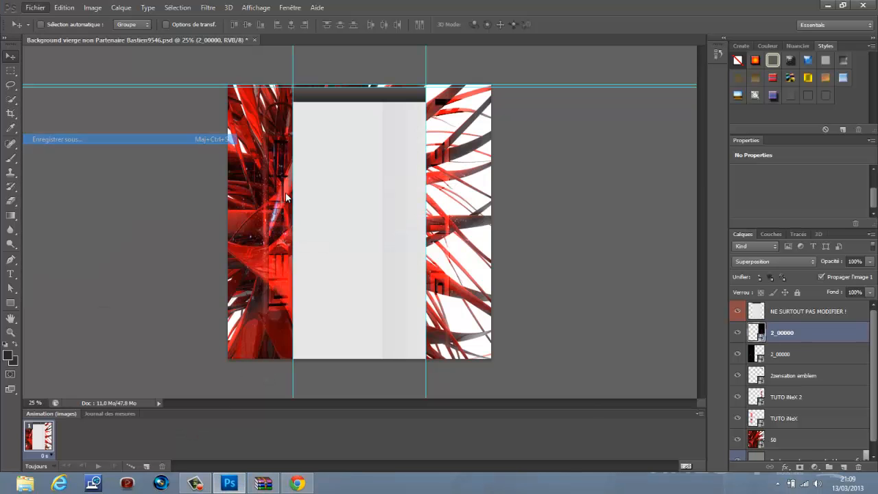
pyautogui.click(512, 292)
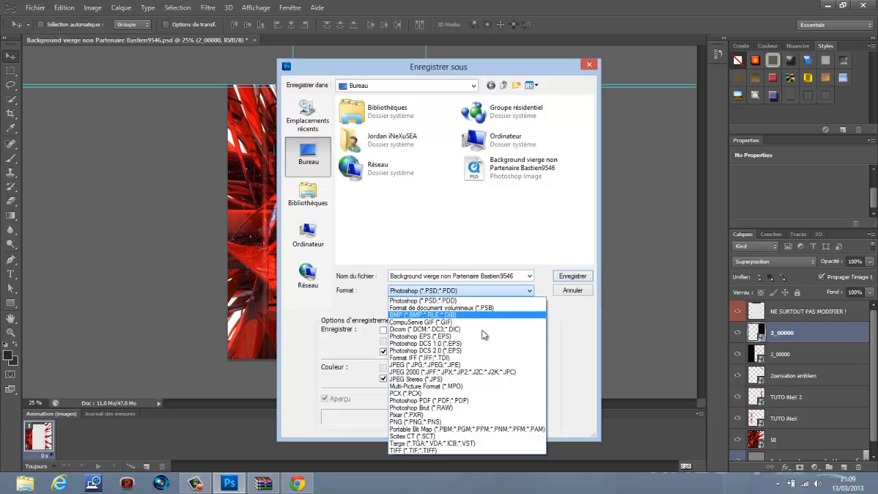
pyautogui.click(484, 364)
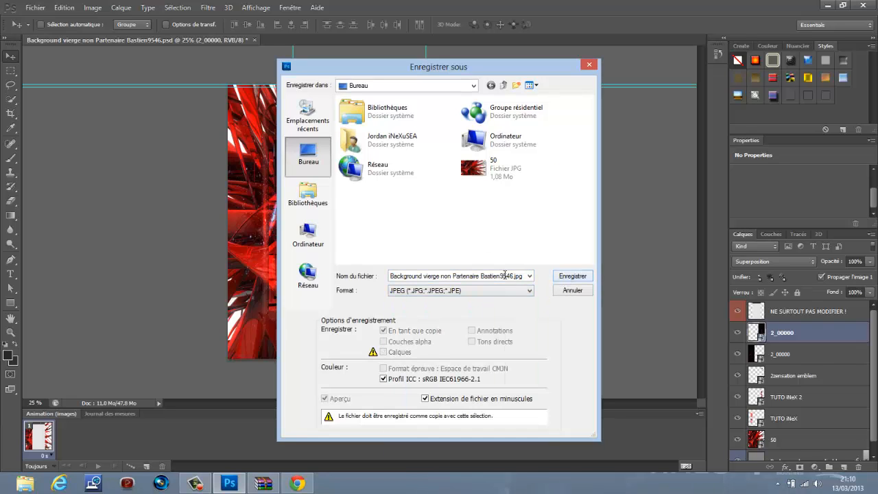
# Step: Name the JPEG copy "TUTO 2 background" and save it with the image quality reduced slightly below the maximum
pyautogui.click(519, 276)
pyautogui.write('T')
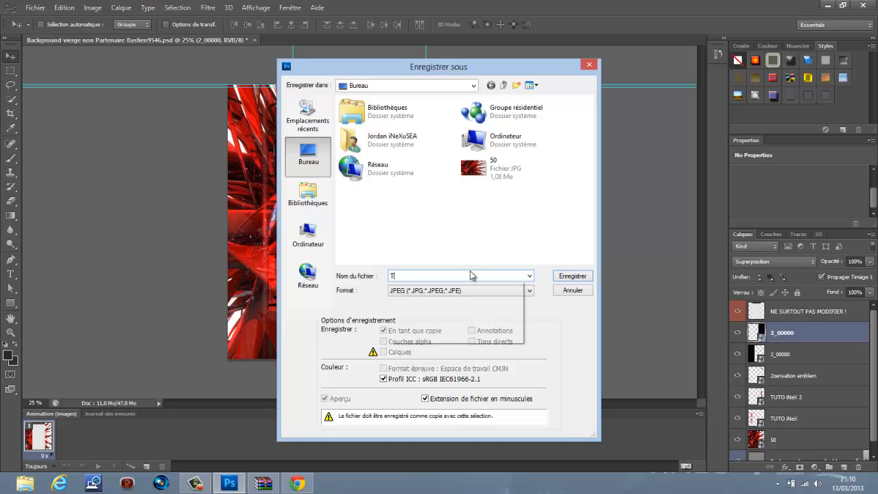
pyautogui.write('UTO 2 backgr')
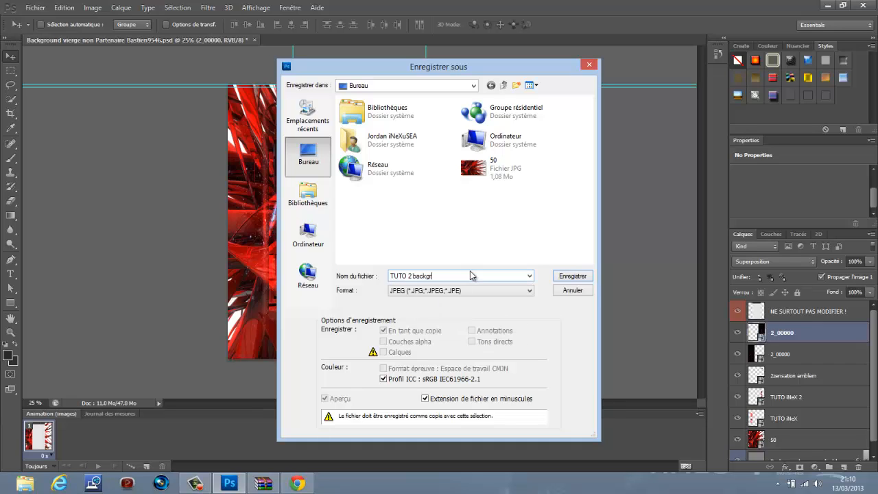
pyautogui.write('ound')
pyautogui.press('Return')
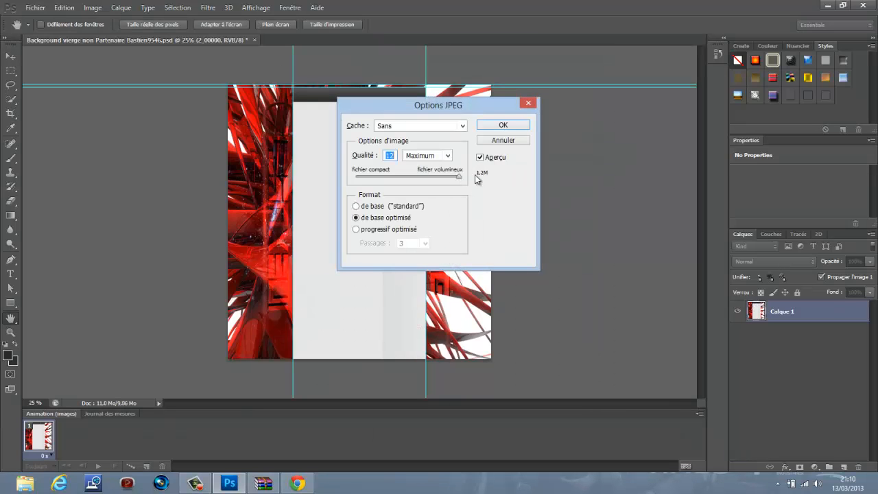
pyautogui.moveTo(459, 176)
pyautogui.mouseDown()
pyautogui.moveTo(443, 175)
pyautogui.moveTo(450, 178)
pyautogui.mouseUp()
pyautogui.click(495, 129)
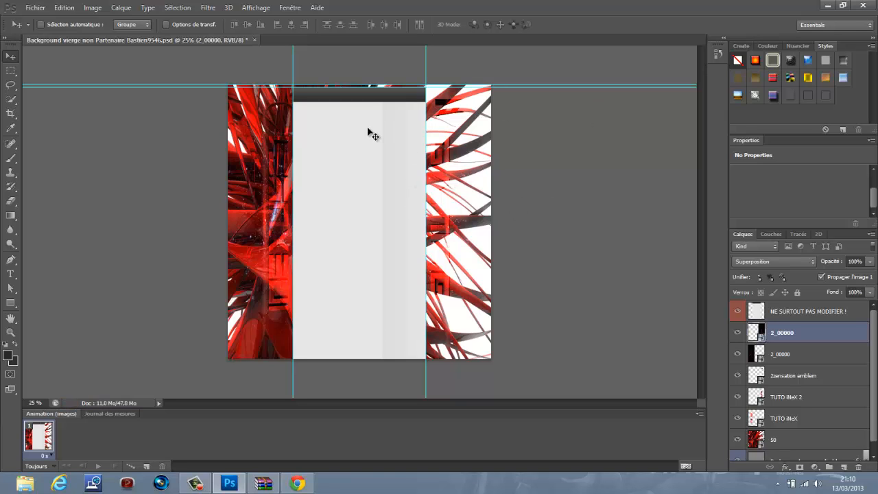
# Step: Switch back to Chrome and upload the TUTO 2 background JPG from the desktop (Bureau) as the channel's background image (Arrière-plan)
pyautogui.click(302, 483)
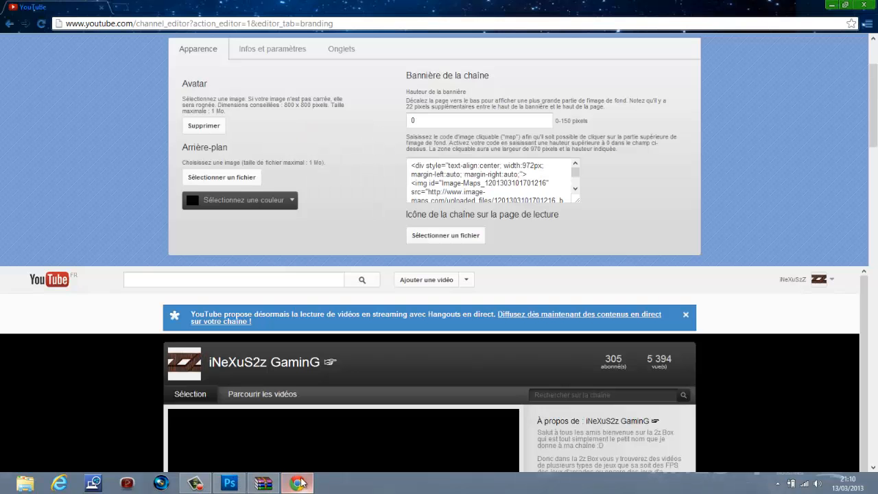
pyautogui.click(235, 177)
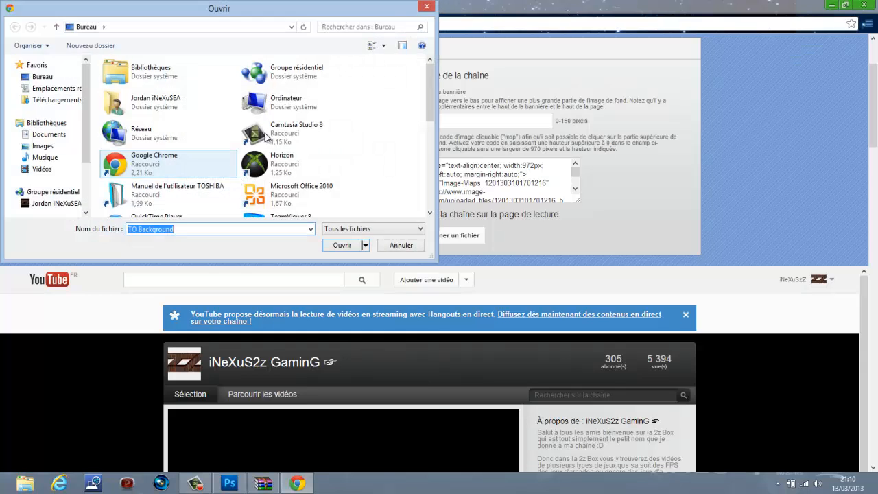
pyautogui.moveTo(415, 7); pyautogui.dragTo(469, 111)
pyautogui.moveTo(484, 212); pyautogui.dragTo(467, 300)
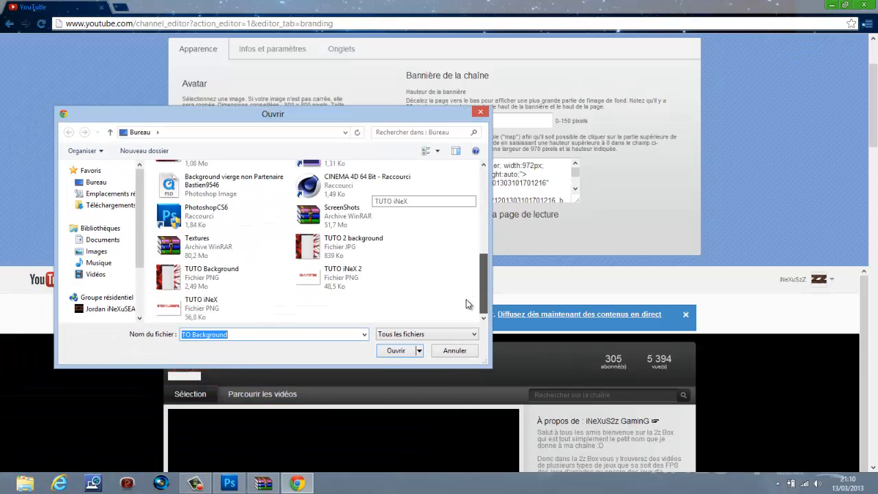
pyautogui.doubleClick(351, 245)
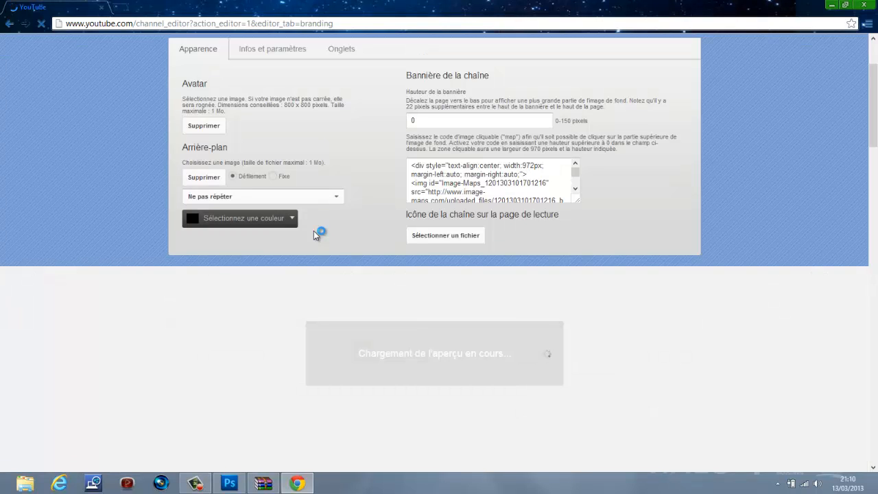
# Step: Review the new background along the channel preview, and finish editing to return to the channel page
pyautogui.scroll(-10, 364, 221)
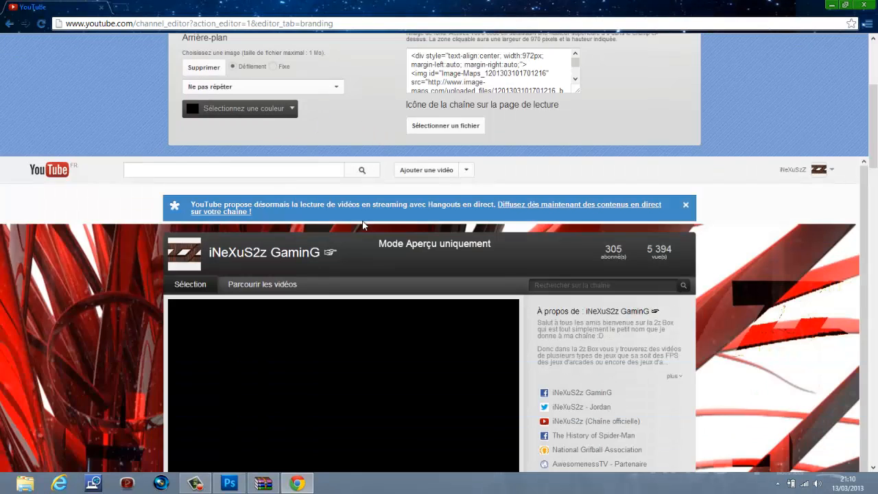
pyautogui.scroll(-6, 367, 221)
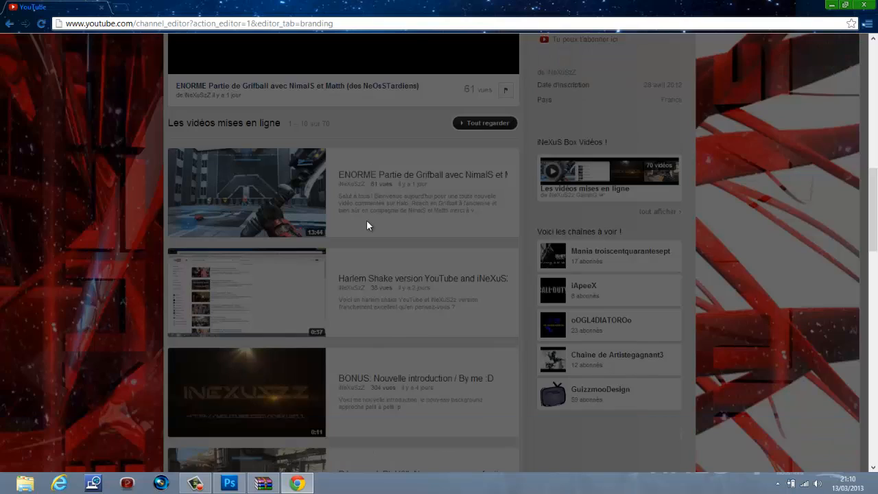
pyautogui.scroll(4, 322, 240)
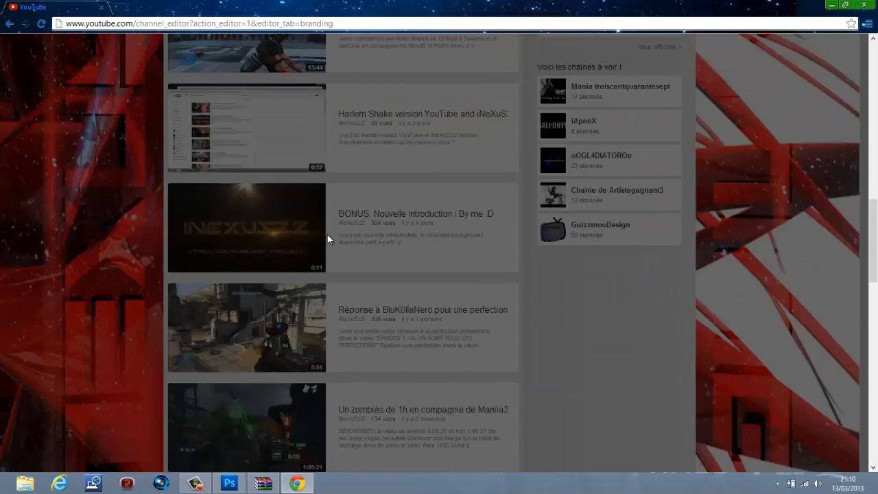
pyautogui.scroll(-11, 328, 239)
pyautogui.scroll(5, 385, 248)
pyautogui.scroll(15, 511, 255)
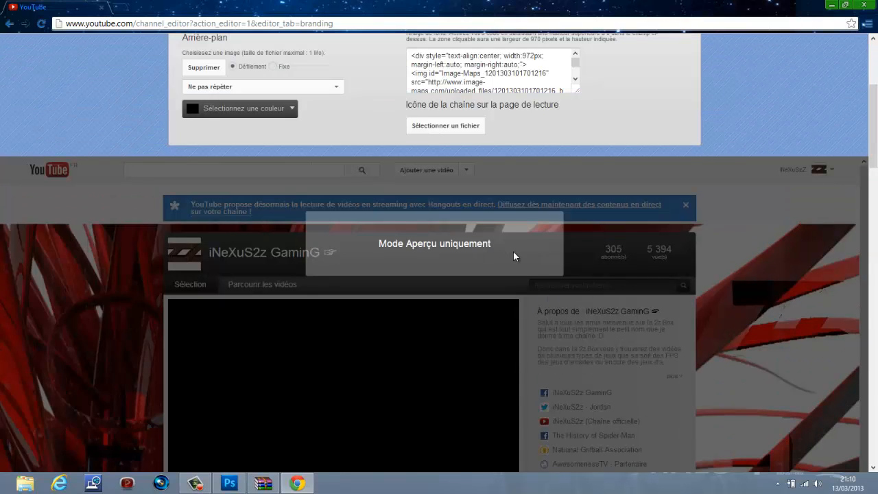
pyautogui.scroll(-5, 514, 251)
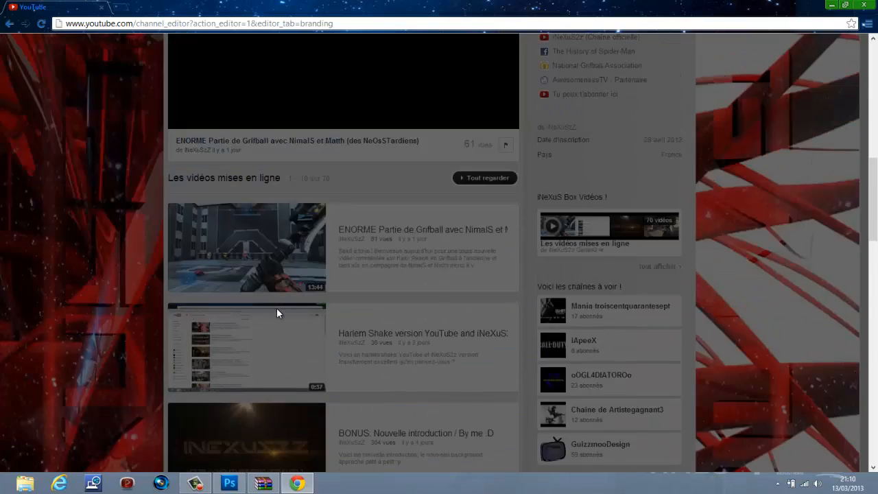
pyautogui.scroll(8, 278, 310)
pyautogui.click(634, 129)
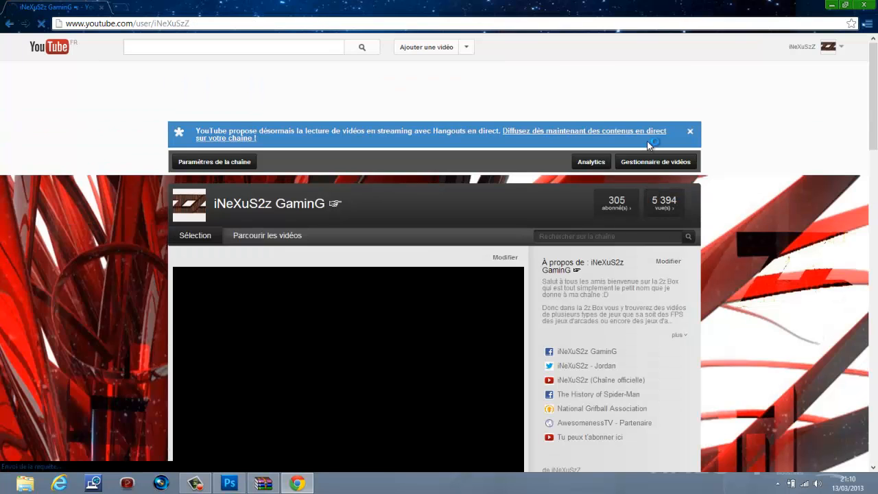
# Step: Look over the upper part of the live channel page with its new background and pause the featured video
pyautogui.scroll(-5, 600, 165)
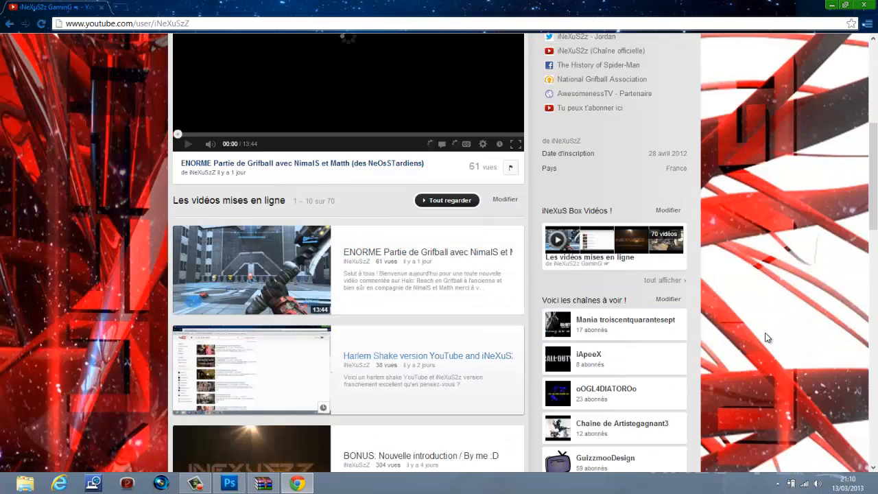
pyautogui.scroll(-3, 765, 335)
pyautogui.scroll(5, 766, 329)
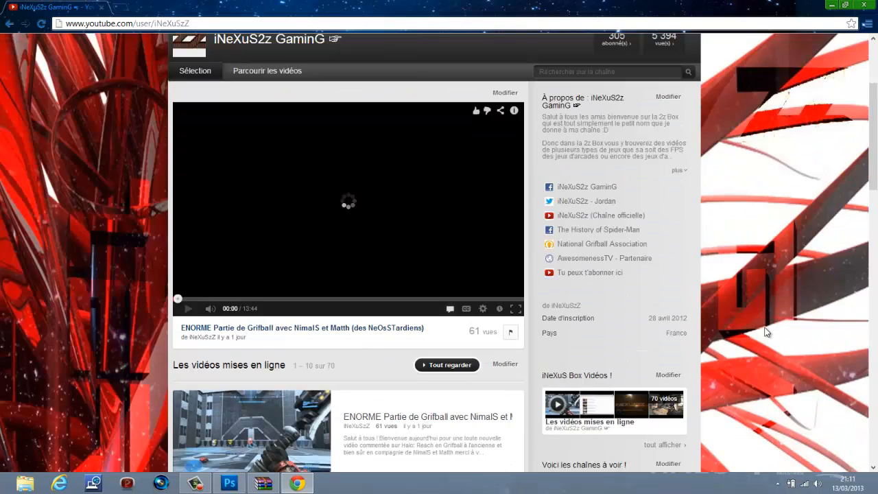
pyautogui.scroll(3, 766, 332)
pyautogui.scroll(-1, 711, 236)
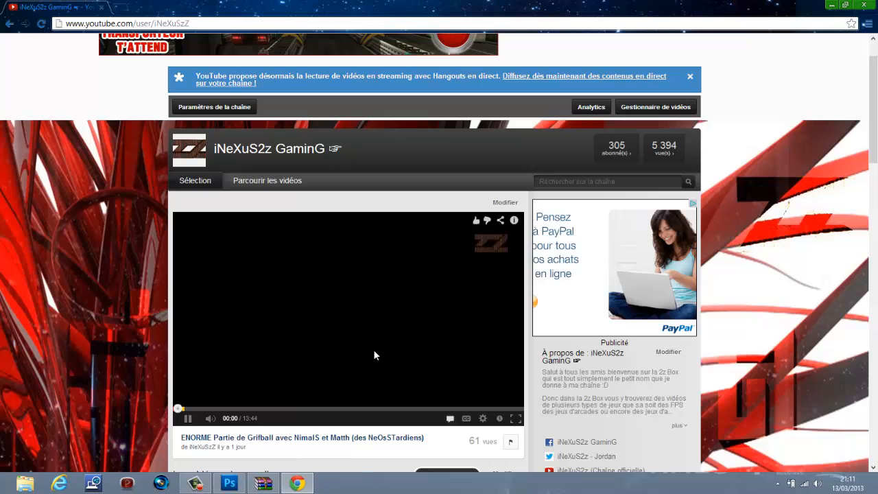
pyautogui.click(374, 355)
# Step: Examine the sides of the channel page down to where the background image ends beside the video list
pyautogui.scroll(-6, 785, 233)
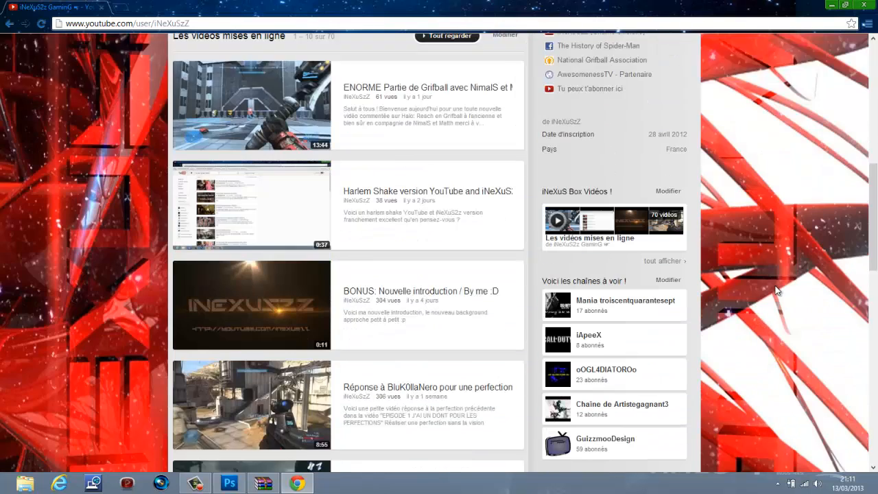
pyautogui.scroll(-5, 776, 290)
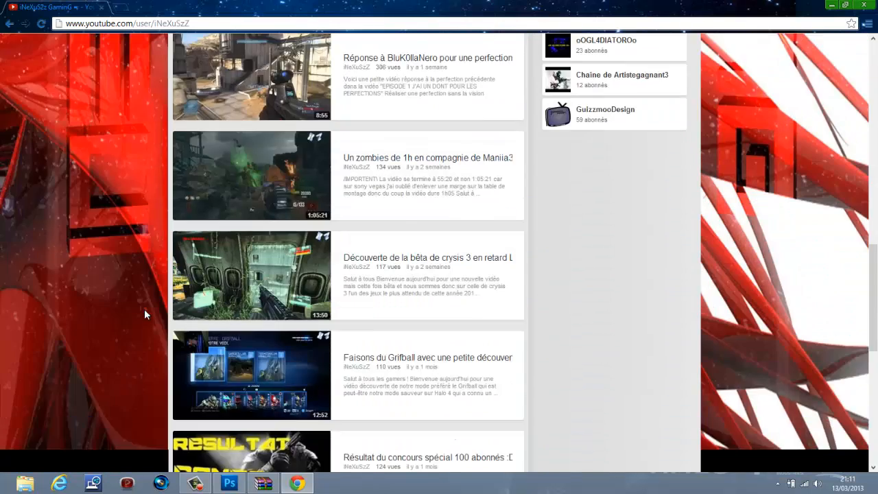
pyautogui.scroll(-3, 144, 315)
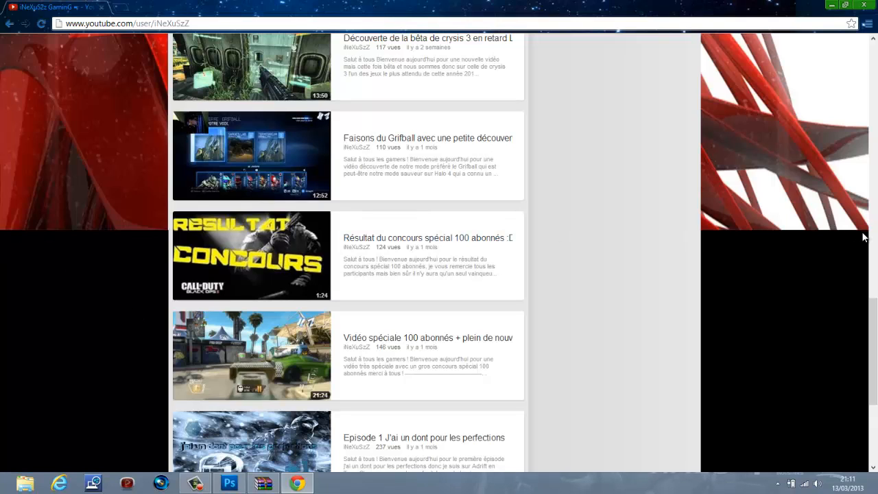
pyautogui.moveTo(815, 364); pyautogui.dragTo(818, 406)
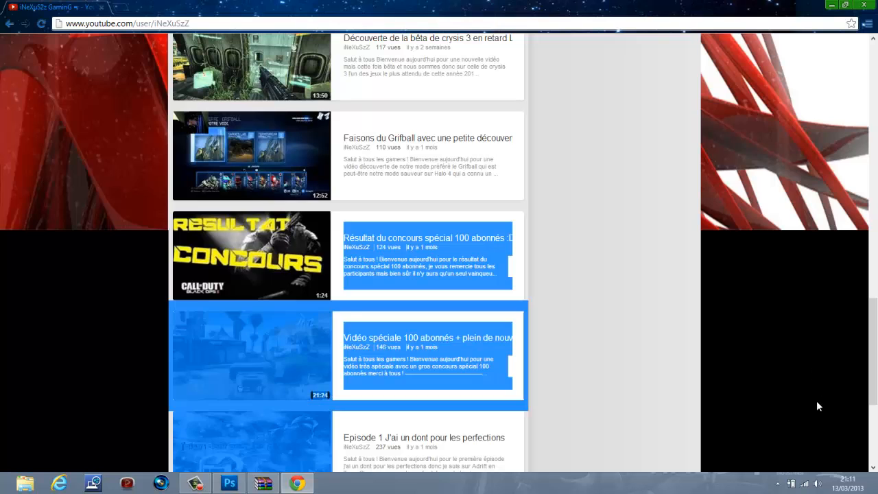
pyautogui.click(742, 305)
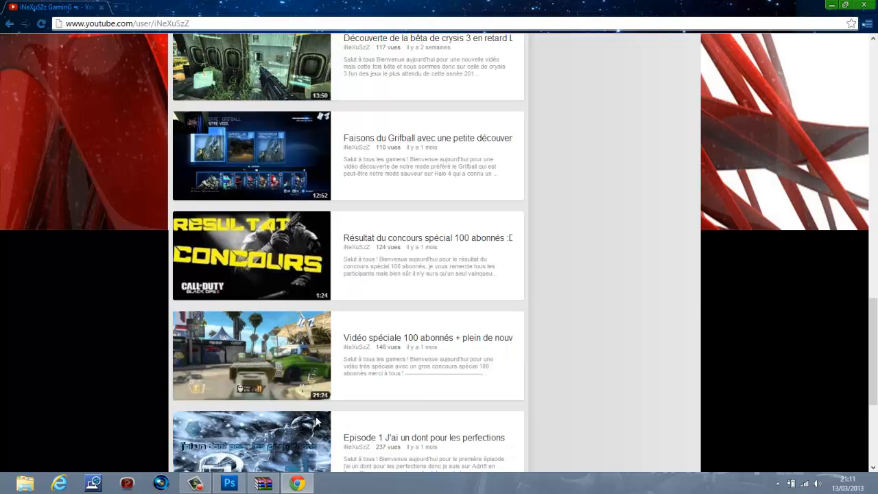
pyautogui.scroll(-1, 132, 328)
pyautogui.scroll(-3, 131, 323)
pyautogui.scroll(4, 132, 322)
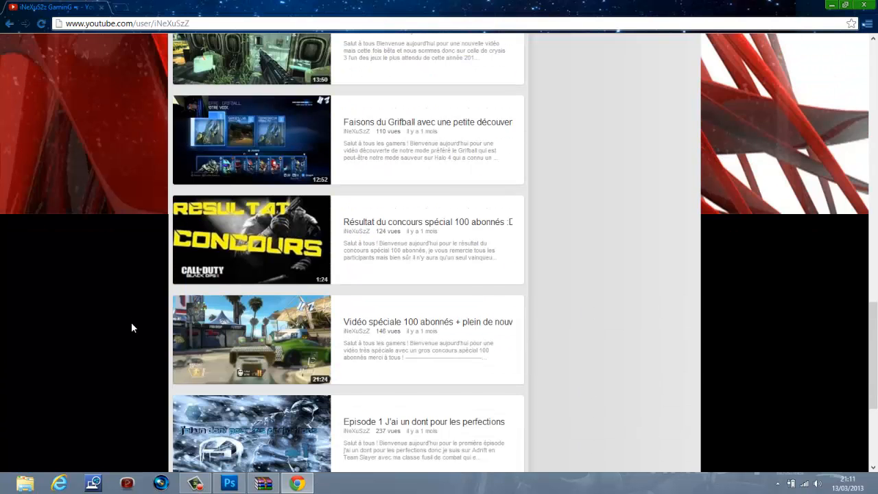
# Step: Compare the background at the head of the channel page with its lower edge and the area beneath it
pyautogui.scroll(12, 631, 250)
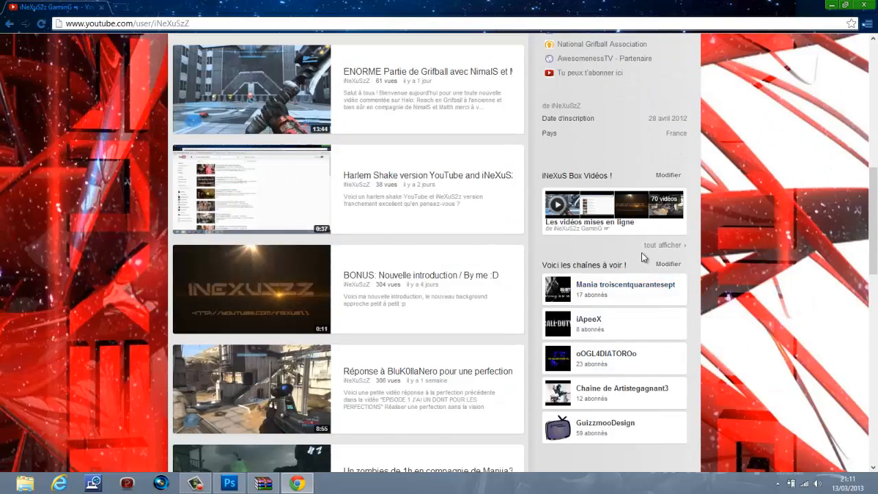
pyautogui.scroll(4, 643, 254)
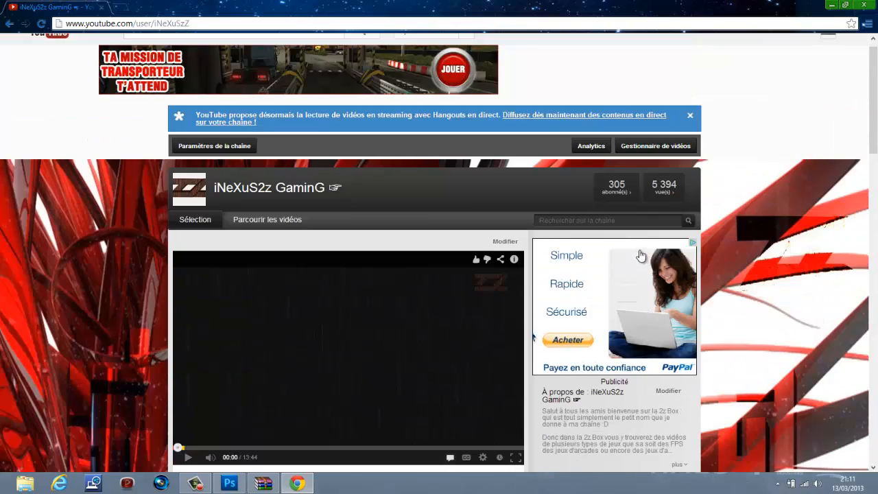
pyautogui.scroll(-8, 642, 255)
pyautogui.scroll(-5, 645, 274)
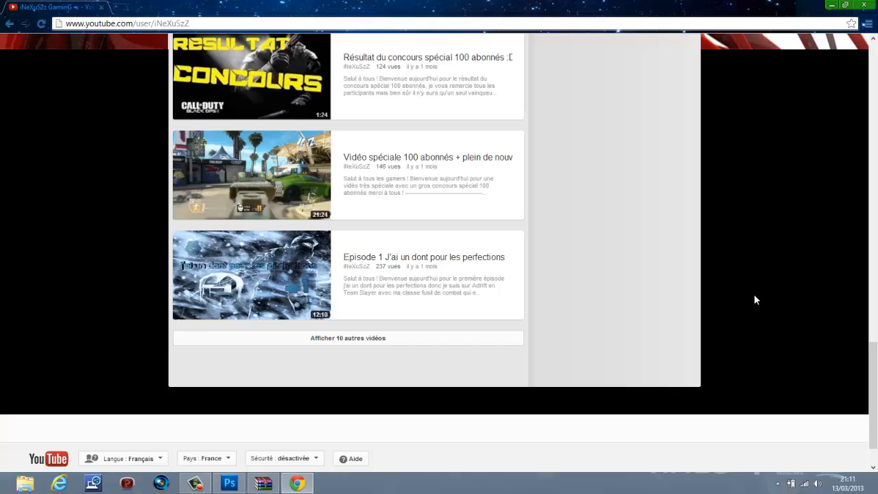
pyautogui.scroll(5, 754, 294)
pyautogui.moveTo(876, 310); pyautogui.dragTo(876, 86)
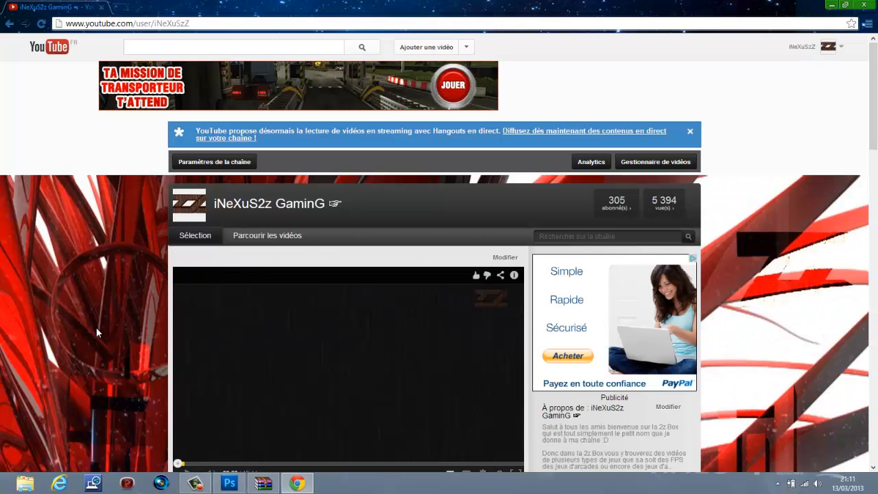
pyautogui.moveTo(875, 79)
pyautogui.mouseDown()
pyautogui.moveTo(877, 434)
pyautogui.moveTo(876, 72)
pyautogui.mouseUp()
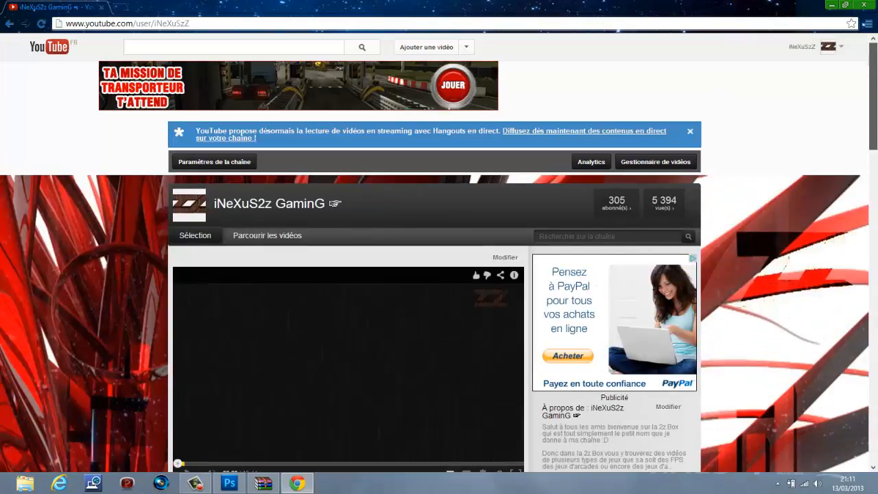
pyautogui.scroll(-15, 808, 290)
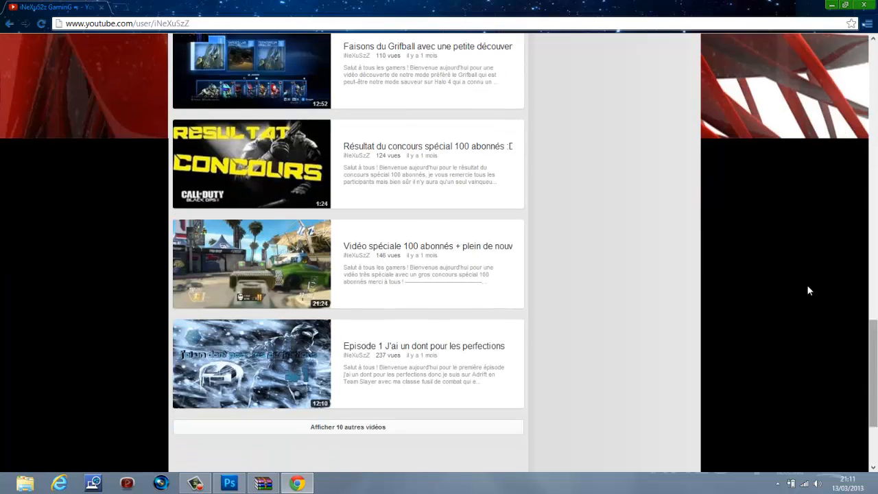
pyautogui.moveTo(796, 326); pyautogui.dragTo(876, 169)
pyautogui.click(862, 367)
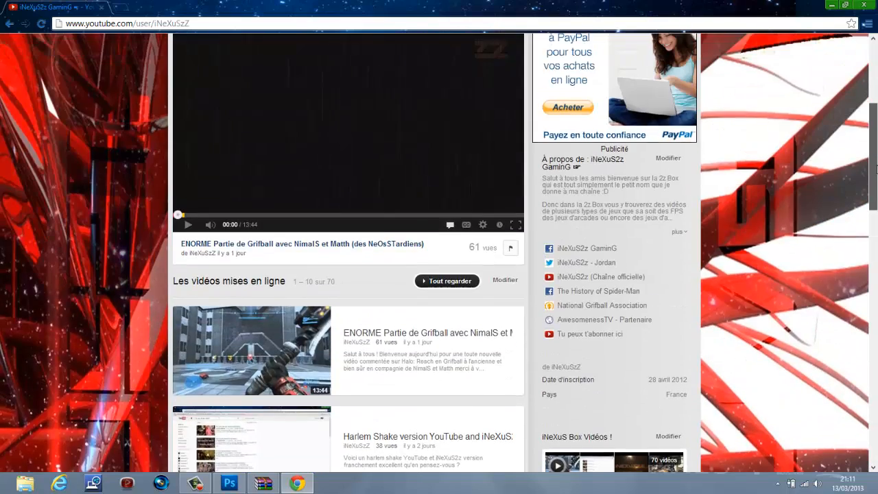
pyautogui.scroll(-5, 822, 302)
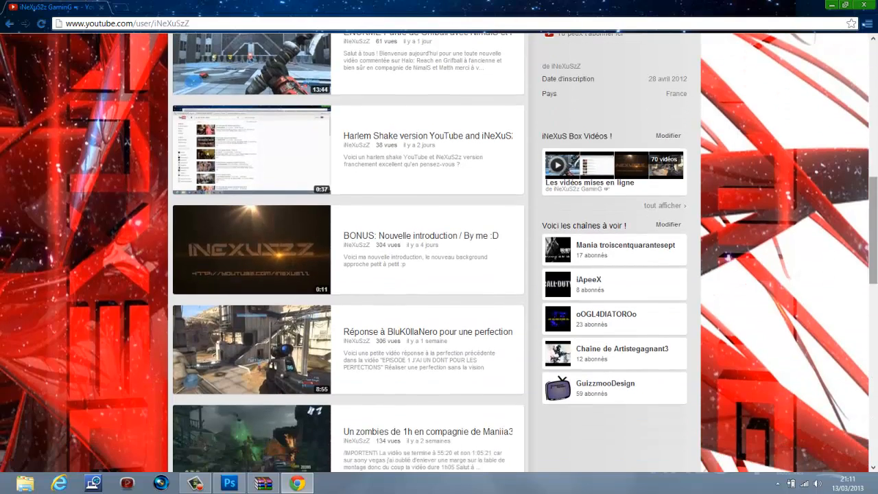
# Step: Search YouTube for "comment coder le background partenaire"
pyautogui.scroll(10, 425, 217)
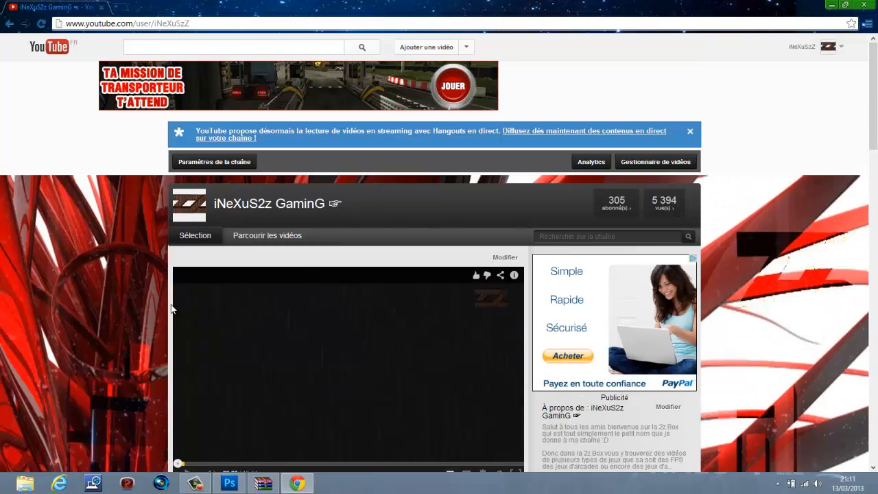
pyautogui.scroll(-1, 36, 291)
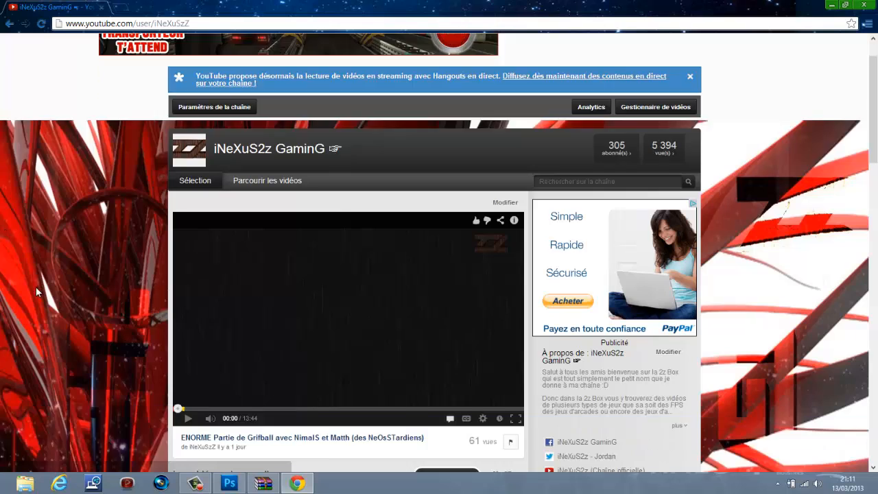
pyautogui.scroll(-4, 36, 291)
pyautogui.scroll(5, 215, 141)
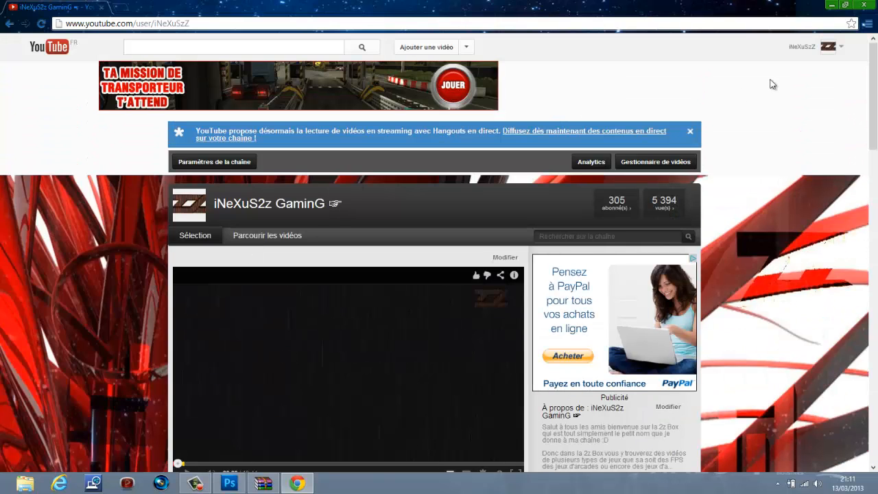
pyautogui.click(829, 46)
pyautogui.click(253, 39)
pyautogui.write('com')
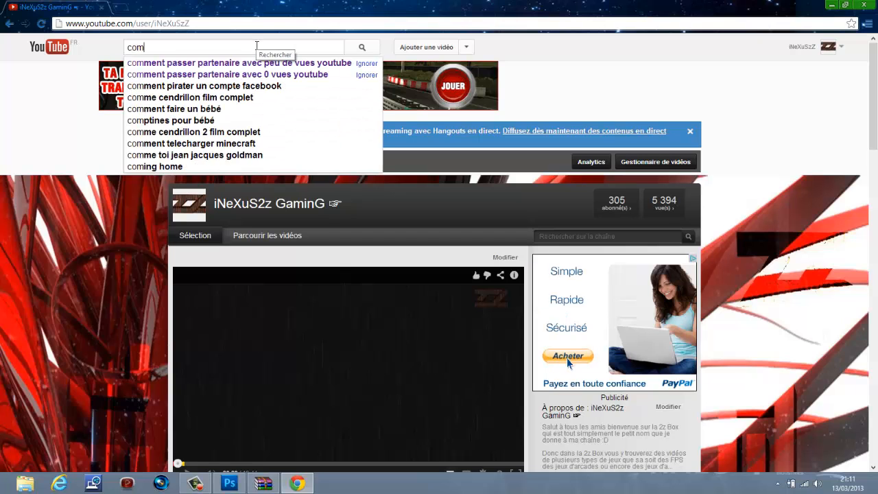
pyautogui.write('ment cod')
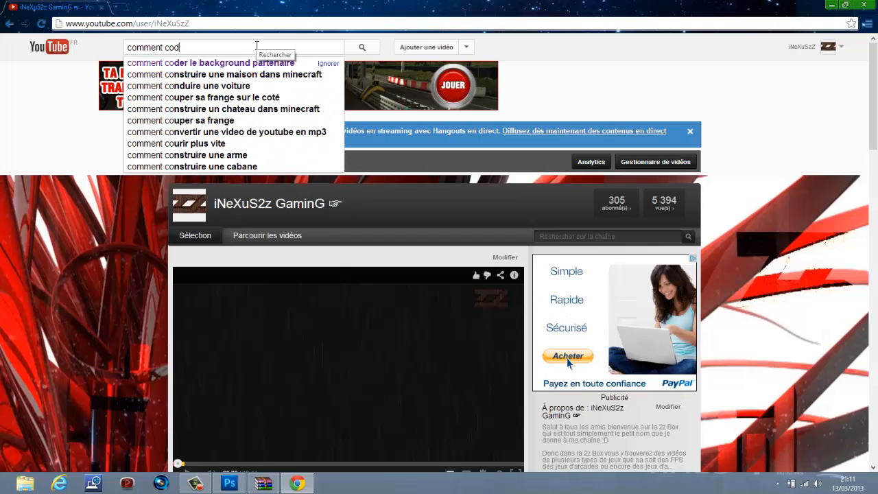
pyautogui.click(252, 62)
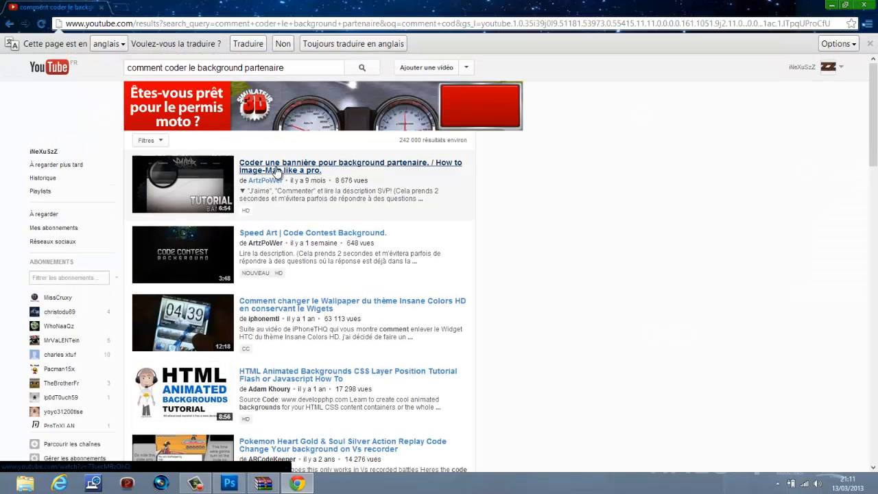
# Step: Open the tutorial "Coder une bannière pour background partenaire", expand its description and pause the video
pyautogui.click(278, 171)
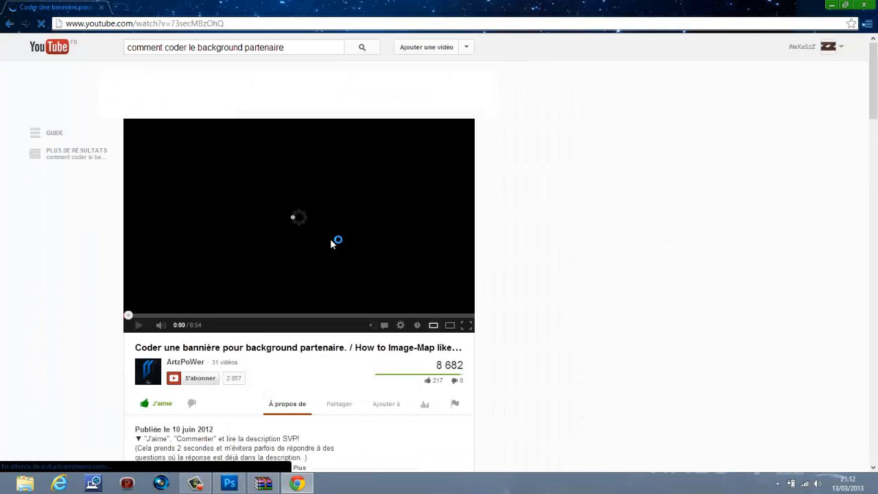
pyautogui.scroll(-1, 331, 244)
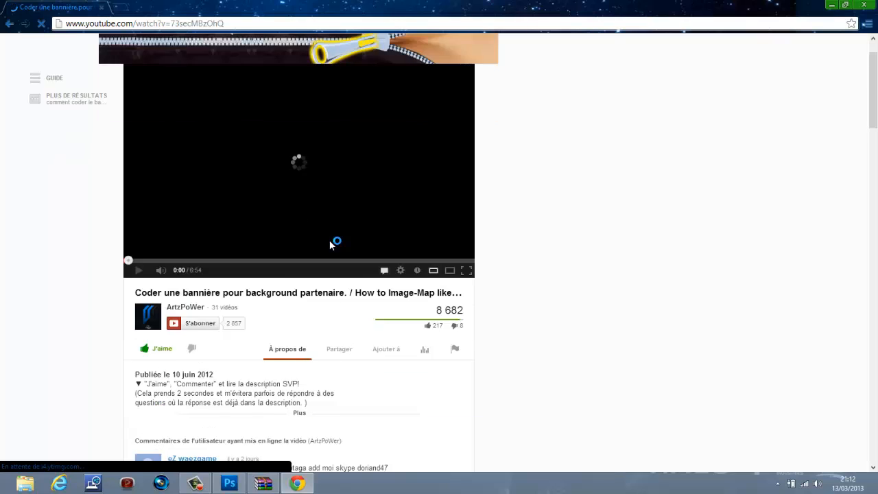
pyautogui.scroll(-1, 331, 244)
pyautogui.click(299, 358)
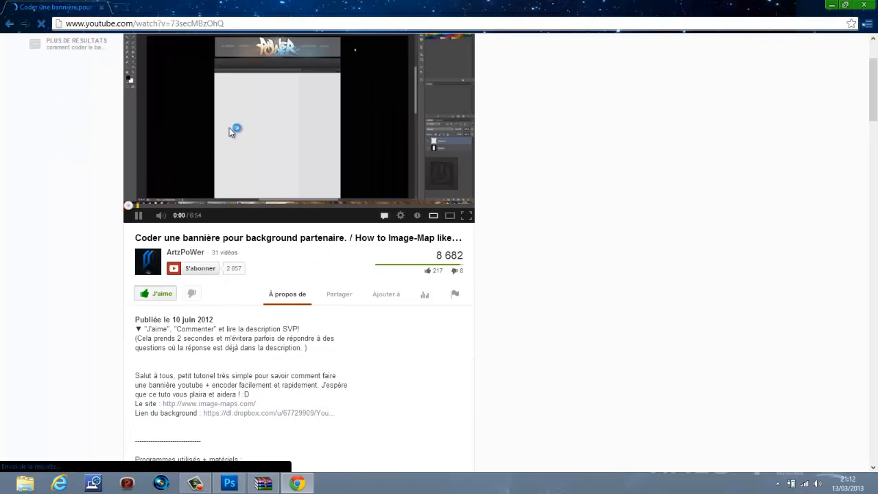
pyautogui.click(138, 215)
pyautogui.scroll(-1, 200, 296)
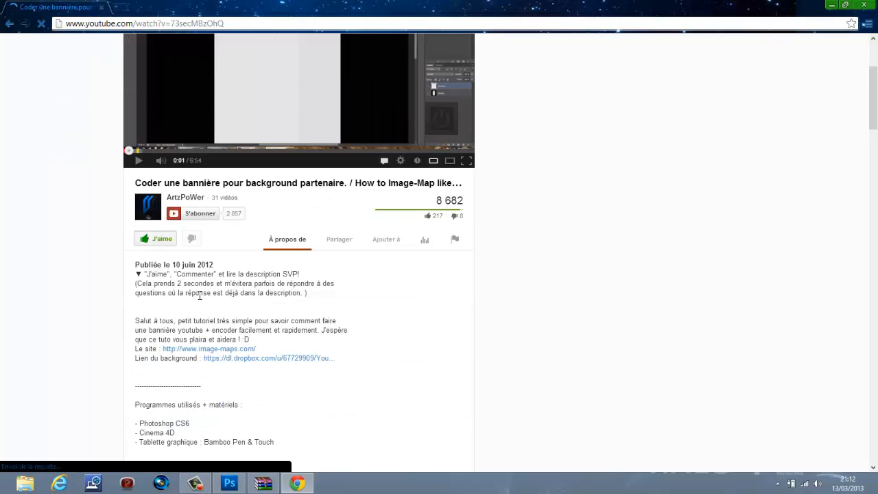
# Step: Open the image-maps.com site linked in the description and close the tutorial's tab
pyautogui.click(190, 351)
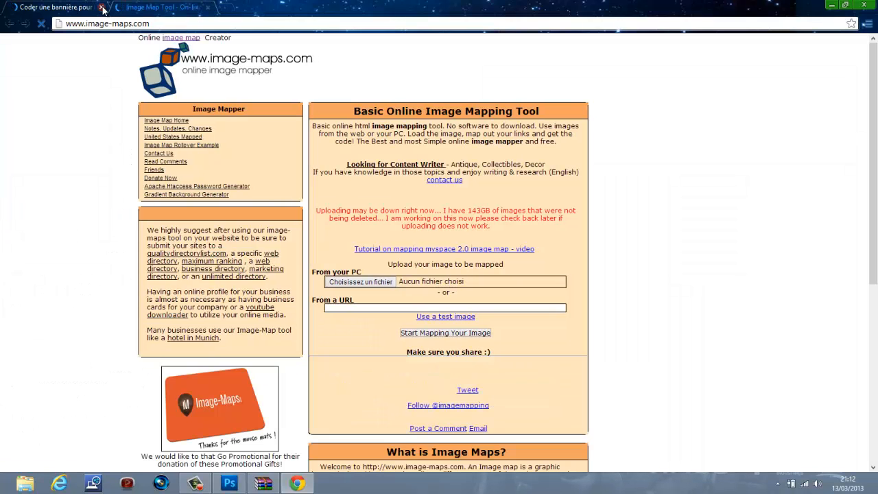
pyautogui.click(102, 8)
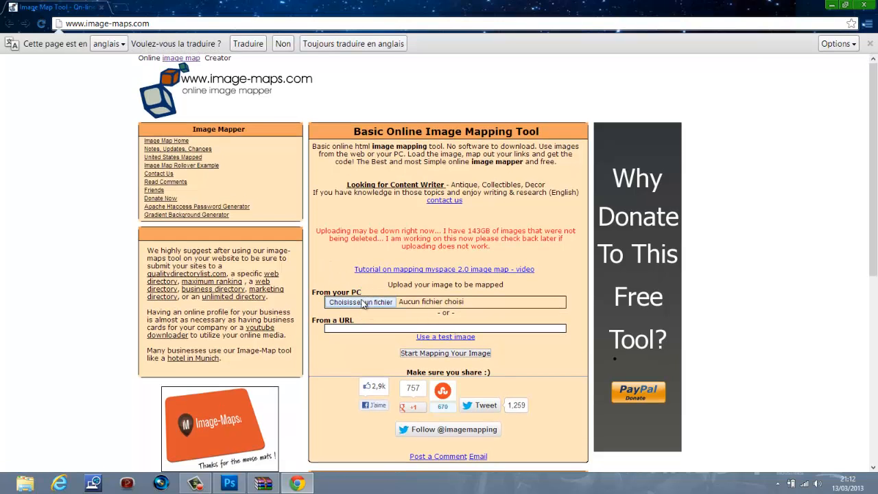
pyautogui.scroll(-3, 269, 469)
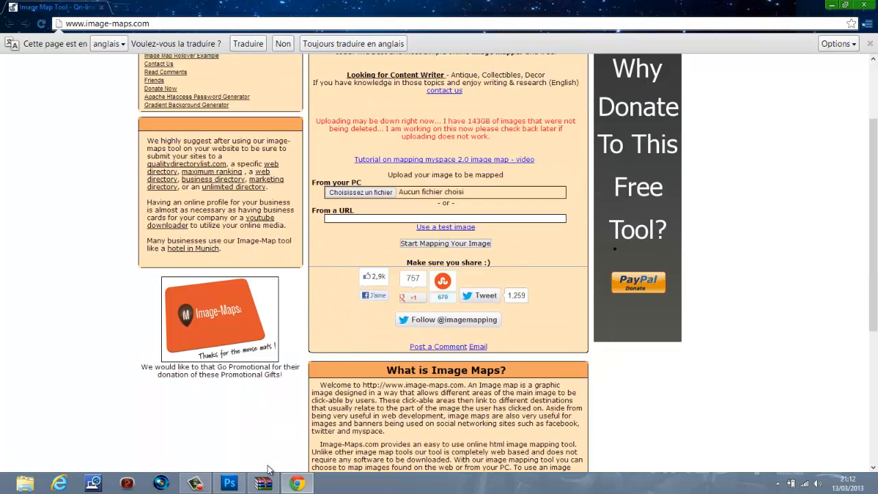
pyautogui.click(355, 194)
pyautogui.moveTo(481, 184); pyautogui.dragTo(470, 295)
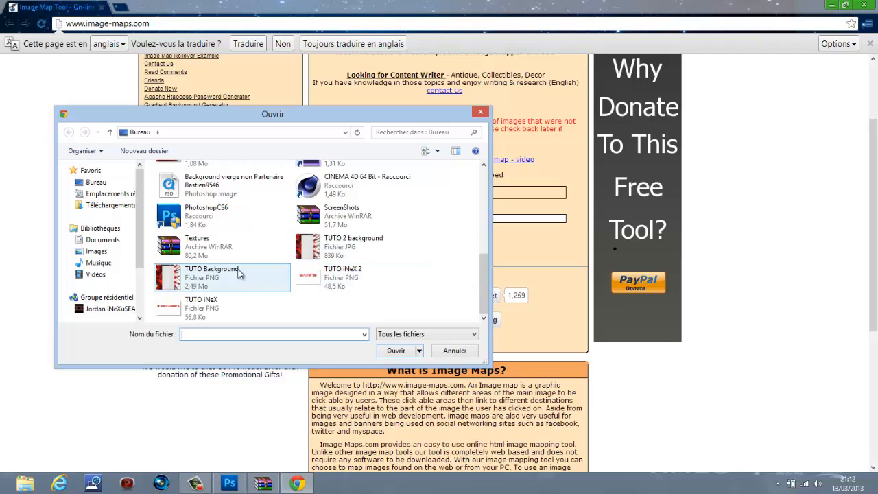
pyautogui.click(360, 245)
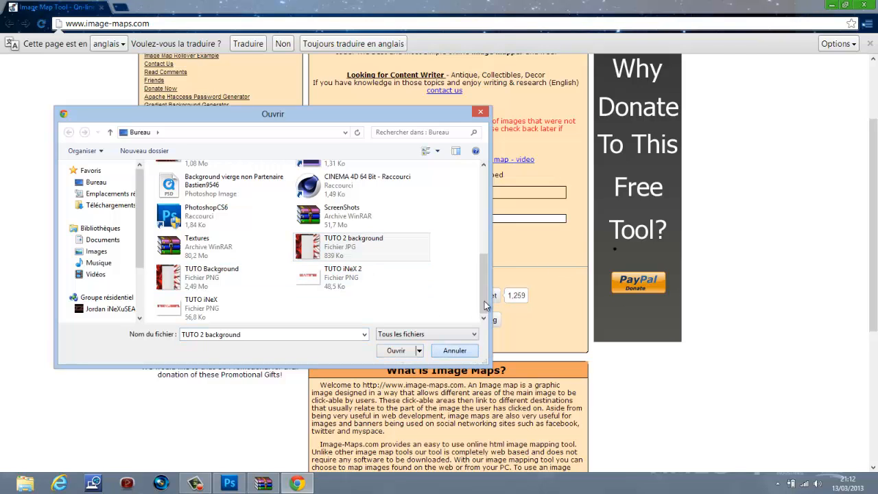
pyautogui.click(455, 350)
# Step: Upload TUTO 2 background.jpg from the desktop to the image mapping tool and start mapping it
pyautogui.click(393, 196)
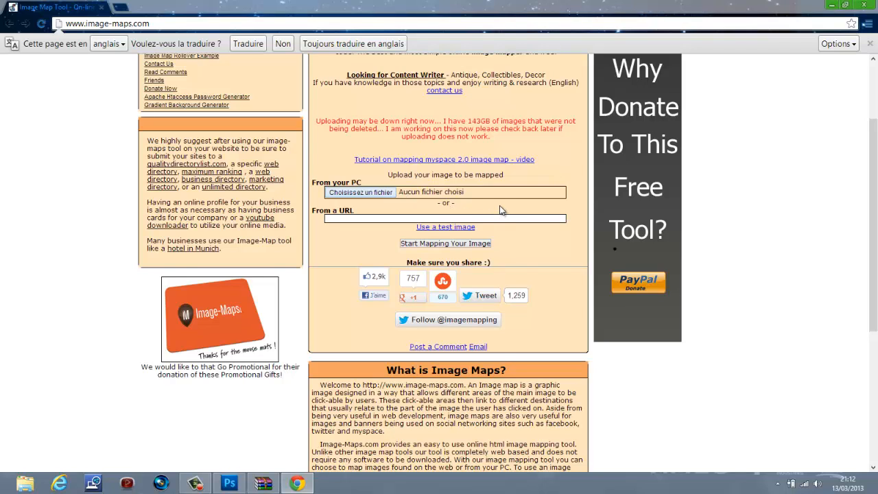
pyautogui.scroll(-5, 286, 313)
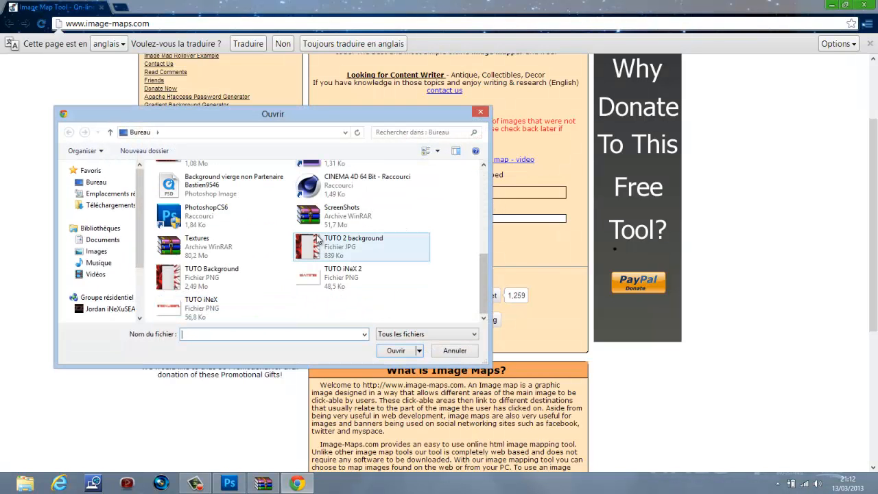
pyautogui.click(357, 245)
pyautogui.click(389, 350)
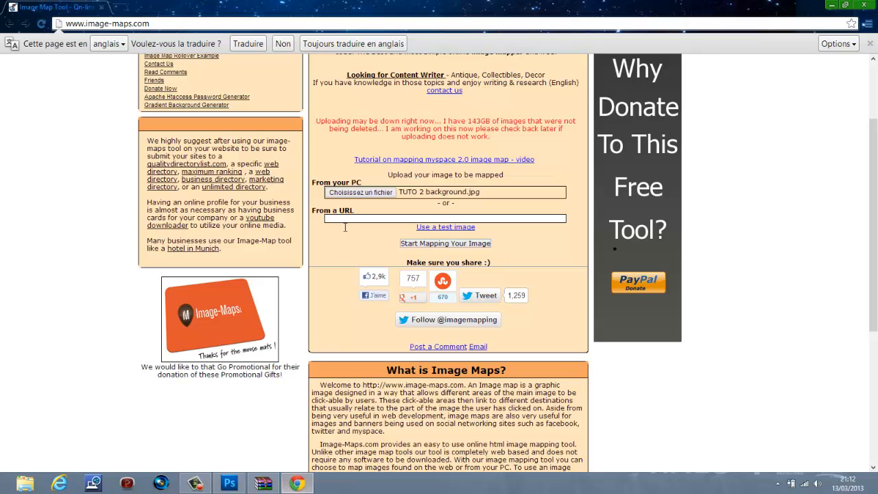
pyautogui.click(433, 245)
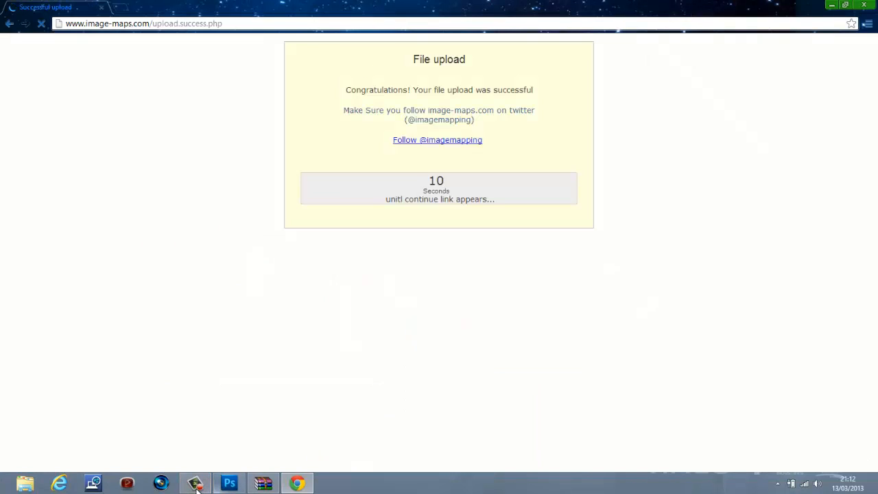
# Step: Continue from the upload confirmation to the mapping page for the background image
pyautogui.click(196, 485)
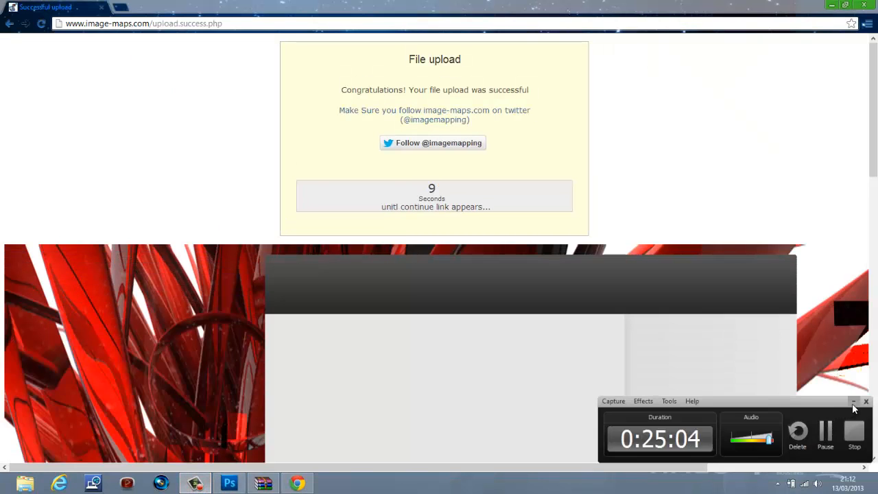
pyautogui.click(854, 402)
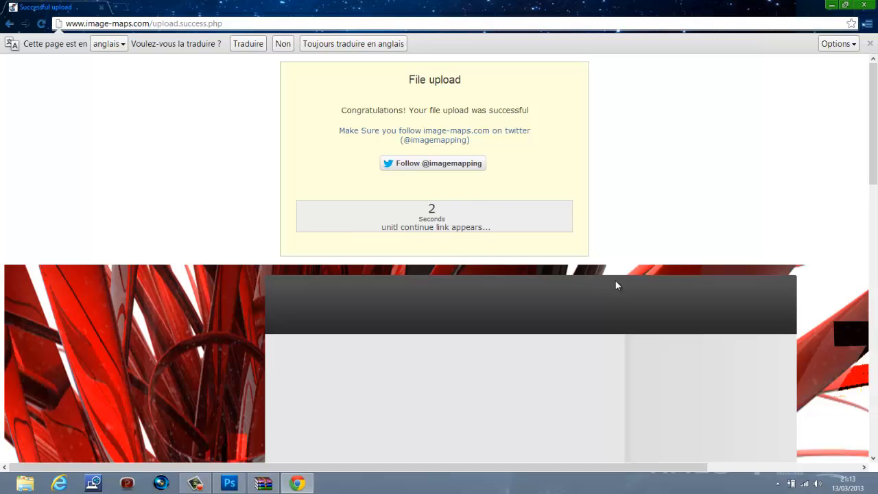
pyautogui.scroll(-1, 570, 268)
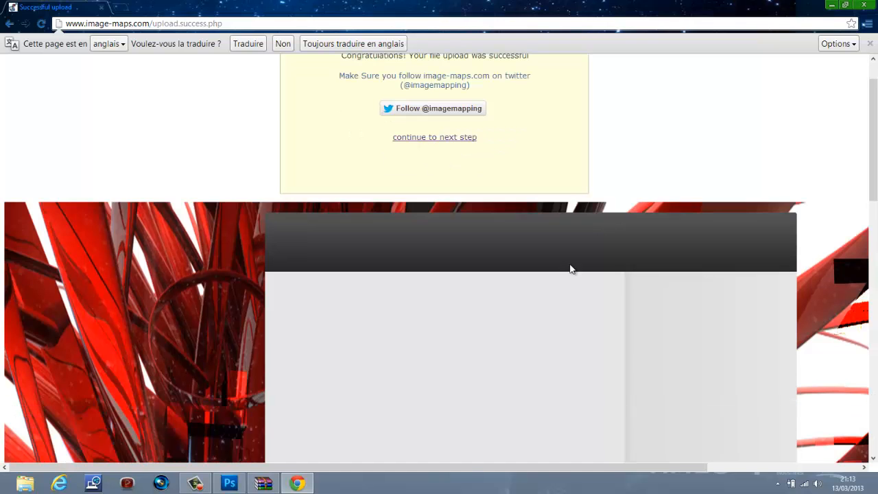
pyautogui.click(404, 141)
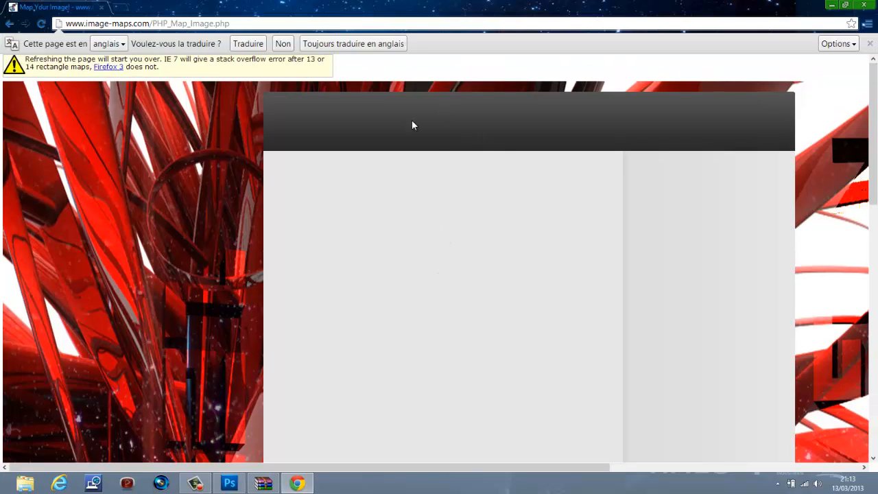
# Step: Examine the mapping page from the warning above the background image down to the image's lower end for mapping controls
pyautogui.scroll(-3, 441, 183)
pyautogui.scroll(3, 444, 184)
pyautogui.scroll(-3, 239, 126)
pyautogui.scroll(3, 247, 123)
pyautogui.scroll(-3, 196, 156)
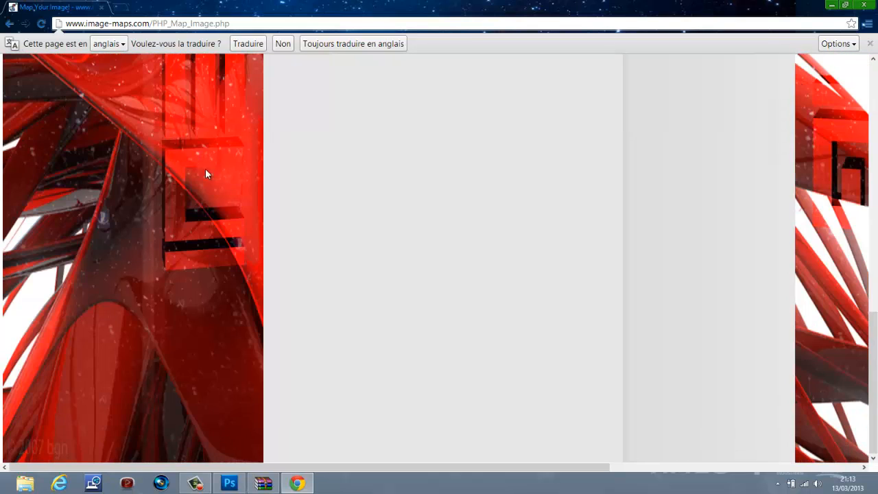
pyautogui.scroll(3, 539, 204)
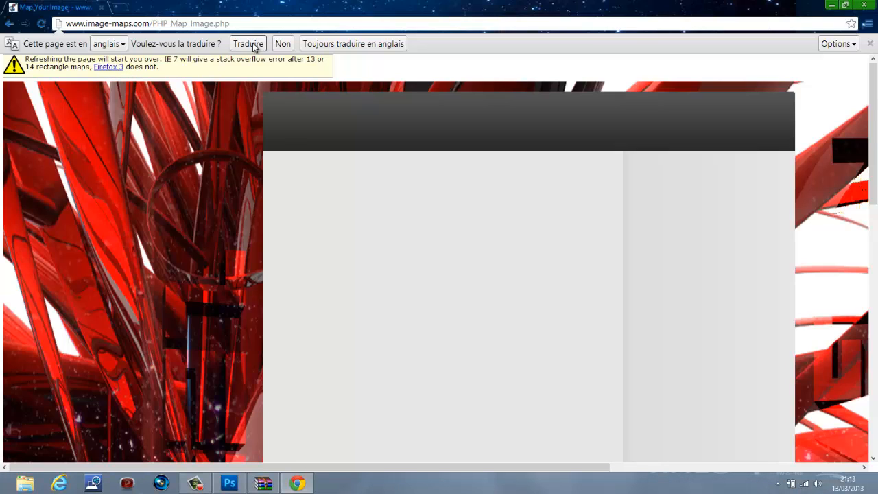
pyautogui.scroll(-3, 278, 130)
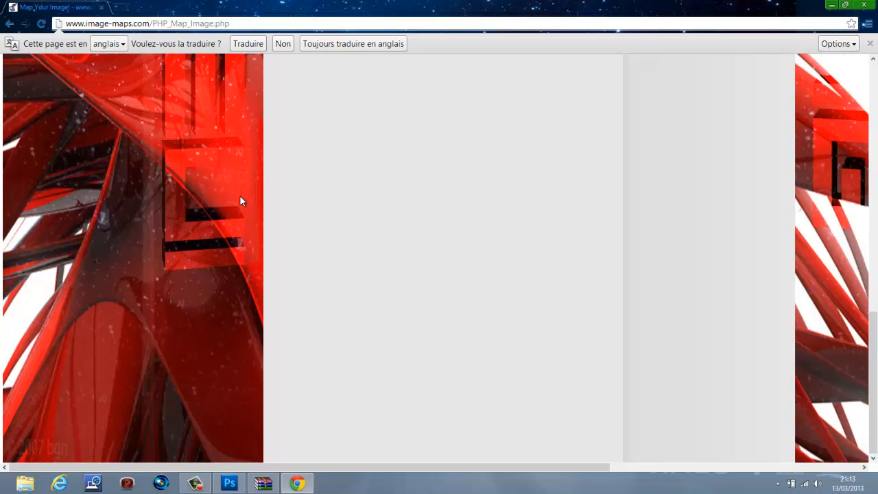
pyautogui.scroll(3, 244, 196)
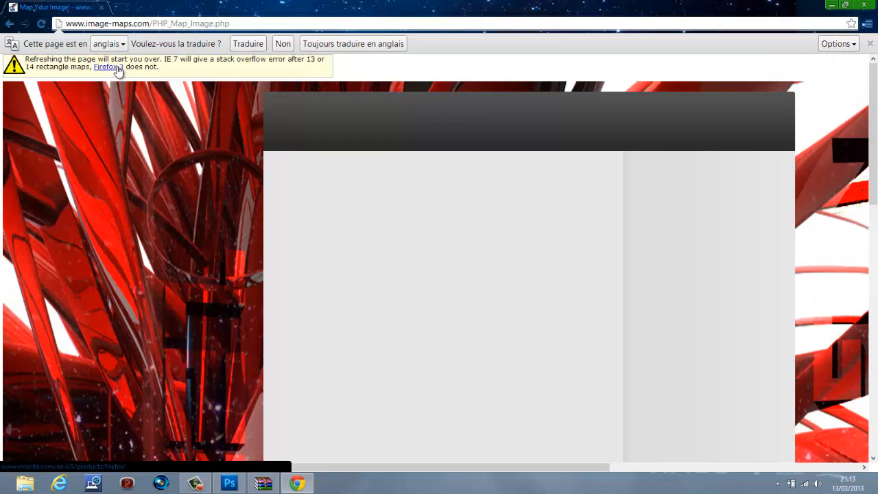
# Step: Translate the mapping page from English into French and check it again along its length
pyautogui.click(237, 47)
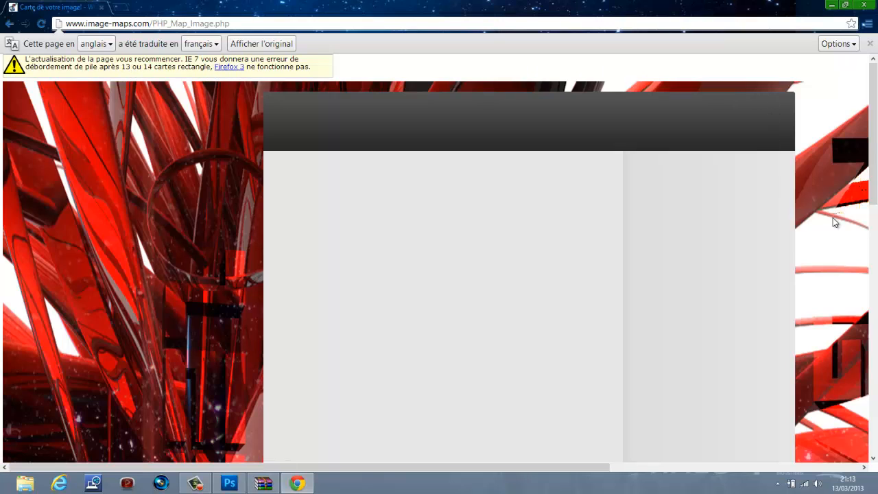
pyautogui.moveTo(874, 173); pyautogui.dragTo(877, 435)
pyautogui.moveTo(837, 177); pyautogui.dragTo(847, 55)
pyautogui.click(847, 44)
pyautogui.click(847, 44)
# Step: Return to the image upload form and submit banière partenaire.png from the Photo iNeXuS + Gx Gaming folder for mapping
pyautogui.click(39, 24)
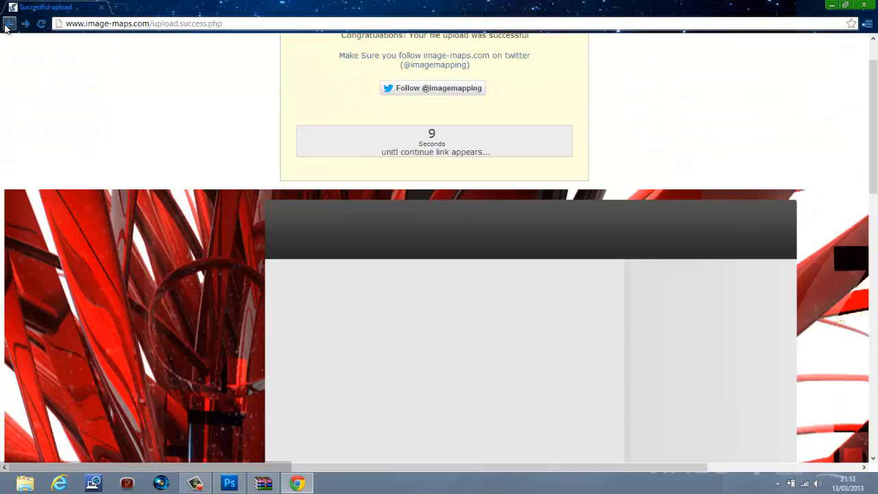
pyautogui.click(8, 23)
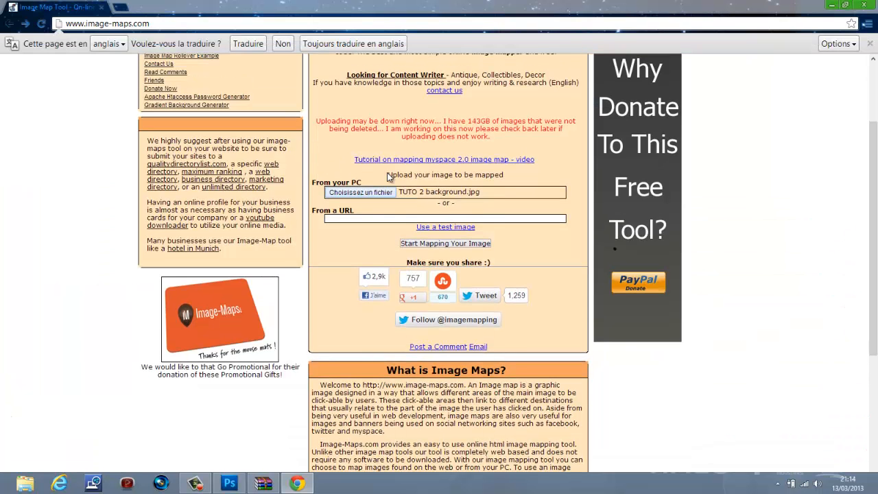
pyautogui.click(381, 193)
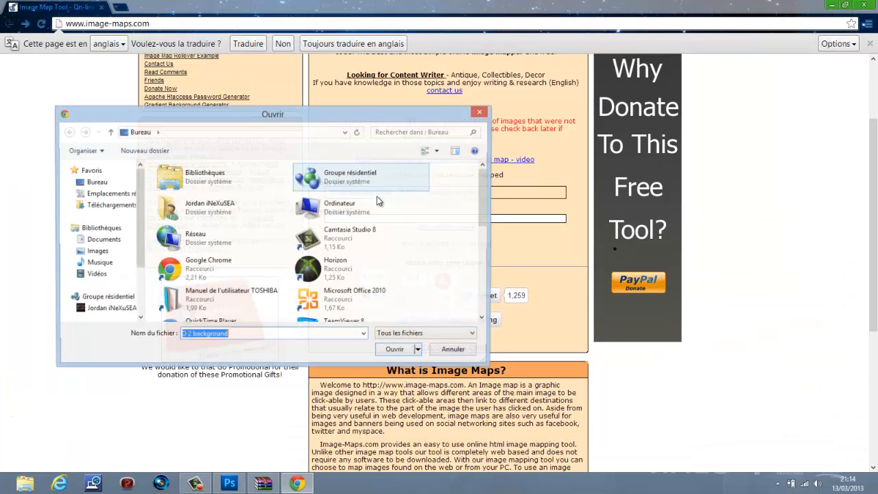
pyautogui.click(96, 251)
pyautogui.doubleClick(273, 197)
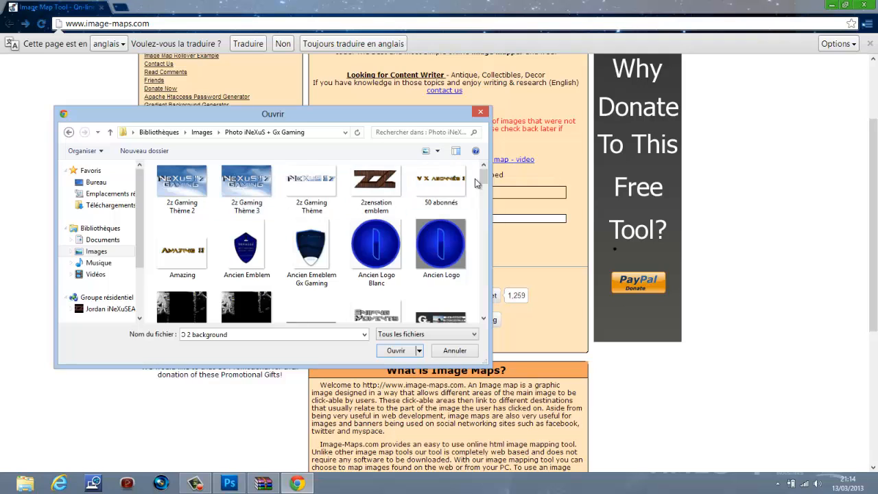
pyautogui.scroll(-3, 339, 229)
pyautogui.click(340, 228)
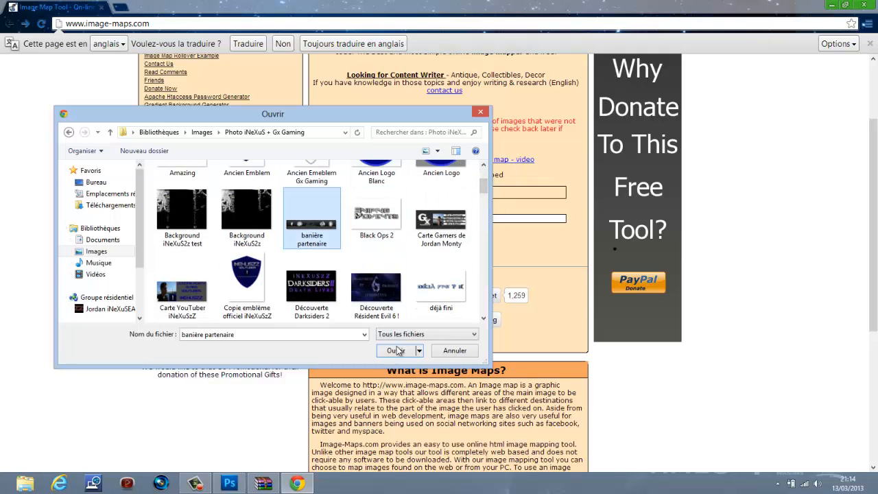
pyautogui.click(396, 350)
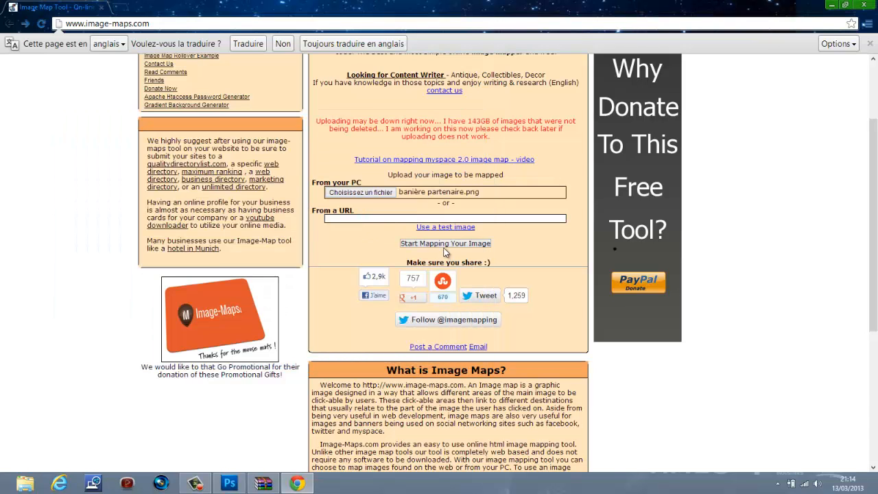
pyautogui.click(444, 245)
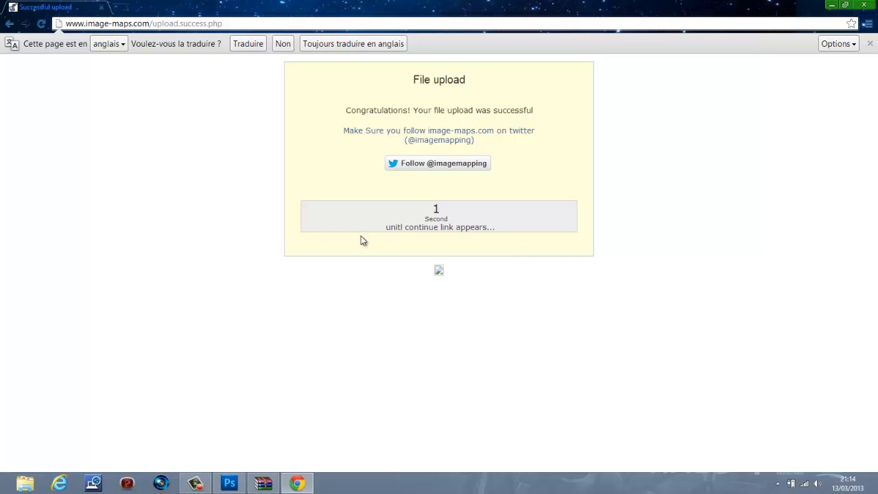
# Step: Continue to the mapping page and fit a rectangle map over the Facebook icon of the partner banner
pyautogui.click(424, 194)
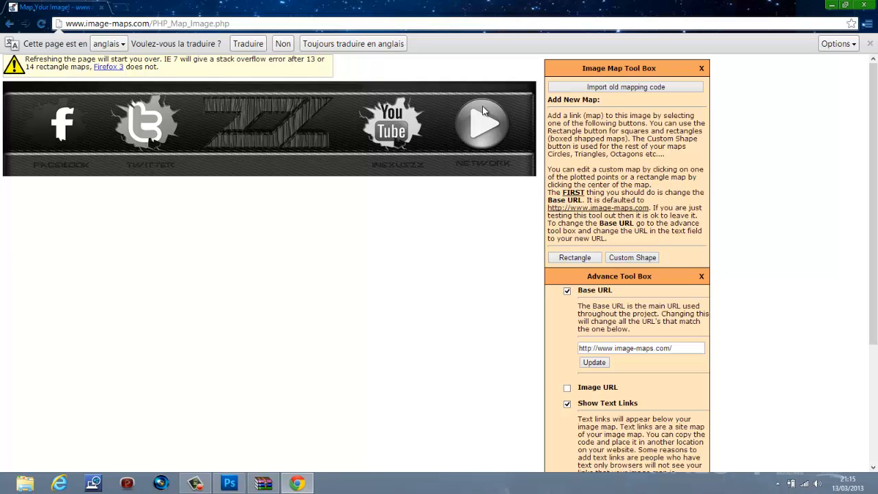
pyautogui.click(575, 257)
pyautogui.moveTo(27, 100); pyautogui.dragTo(15, 155)
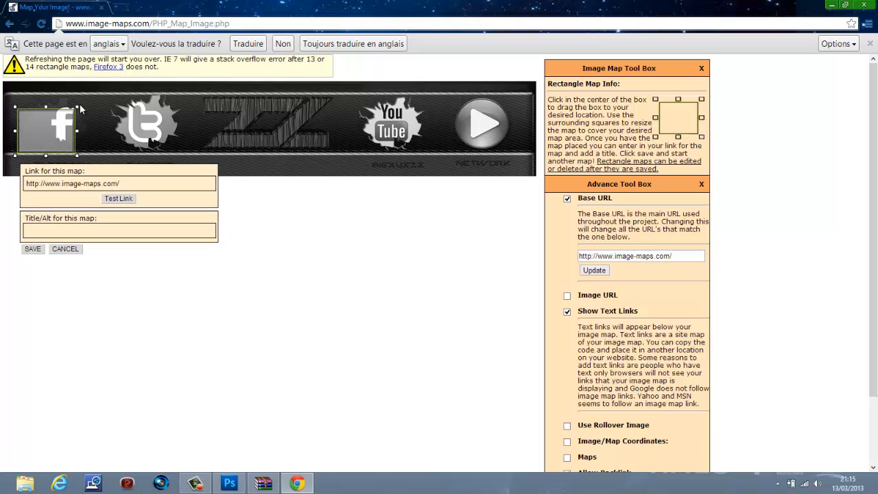
pyautogui.moveTo(79, 106); pyautogui.dragTo(103, 90)
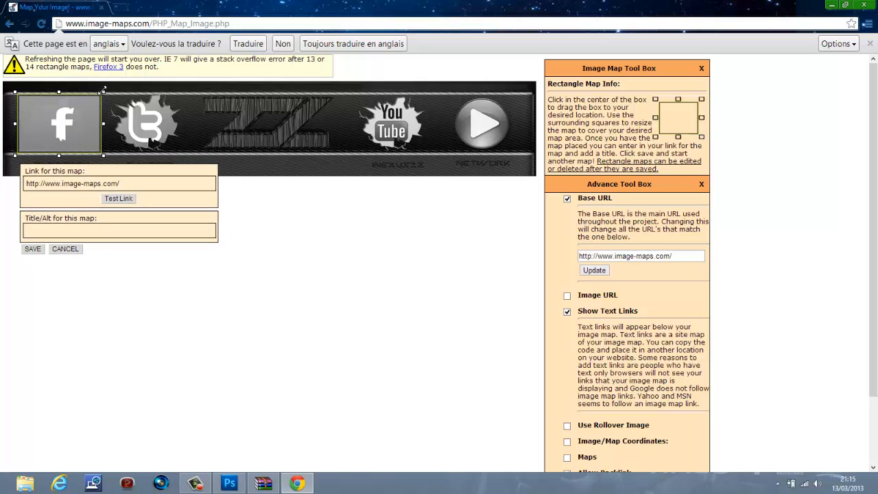
pyautogui.moveTo(82, 123); pyautogui.dragTo(79, 123)
pyautogui.moveTo(118, 183); pyautogui.dragTo(39, 182)
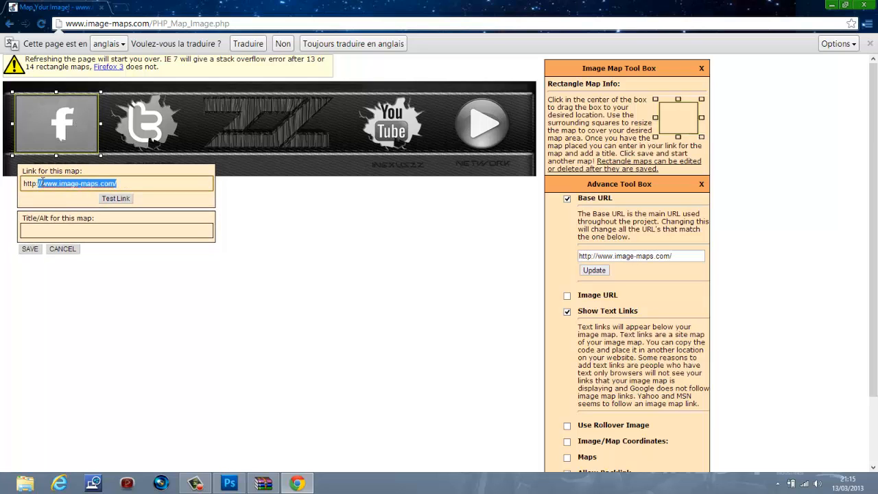
pyautogui.write('facebook')
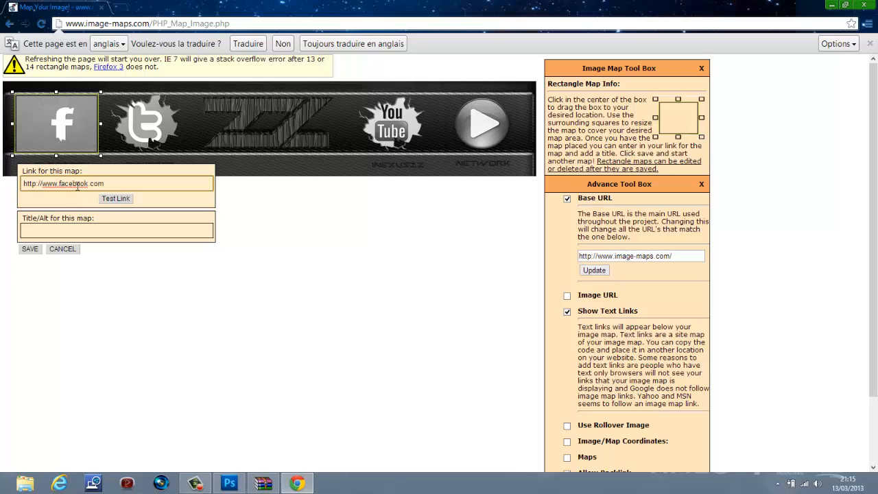
pyautogui.click(99, 229)
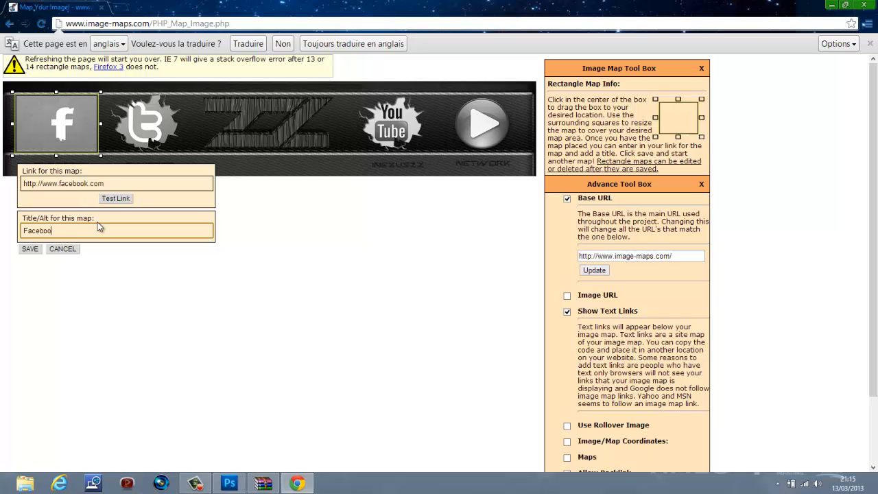
pyautogui.click(30, 249)
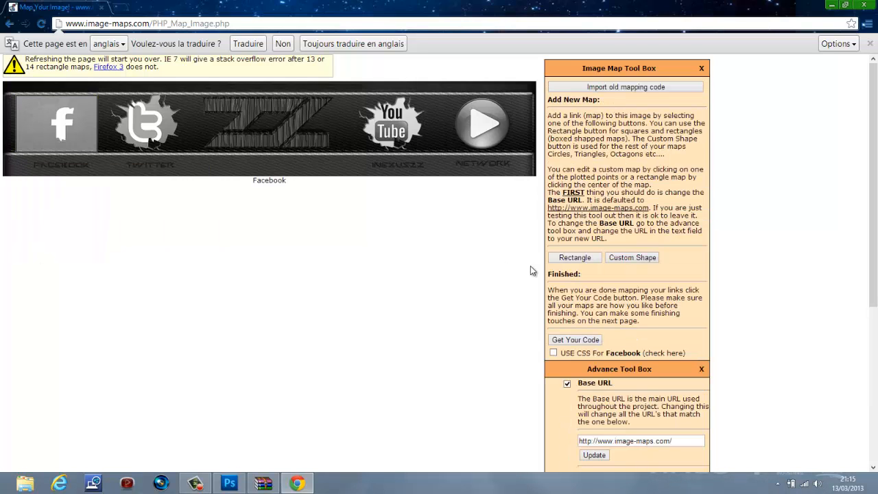
pyautogui.click(564, 257)
pyautogui.moveTo(126, 122); pyautogui.dragTo(175, 124)
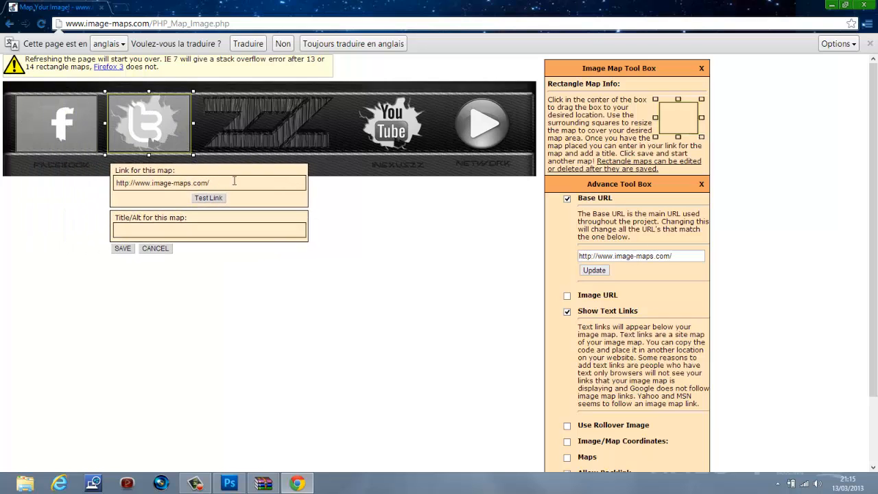
pyautogui.moveTo(210, 183); pyautogui.dragTo(154, 183)
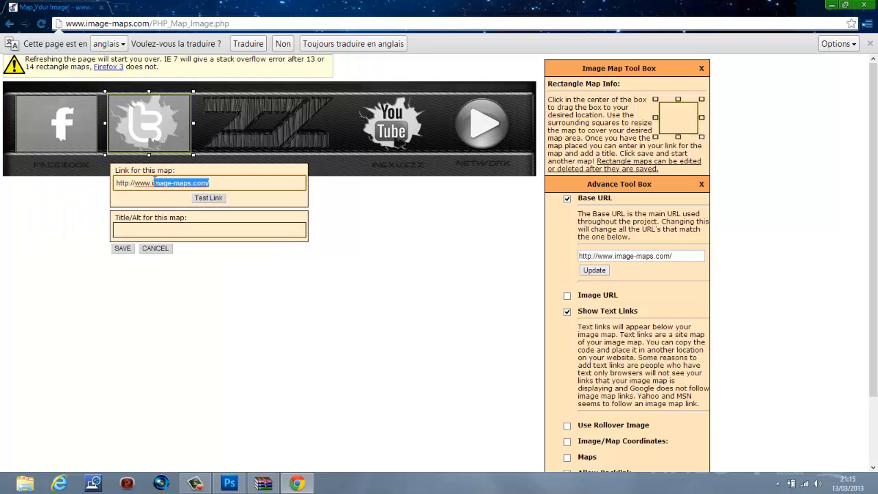
pyautogui.press('BackSpace')
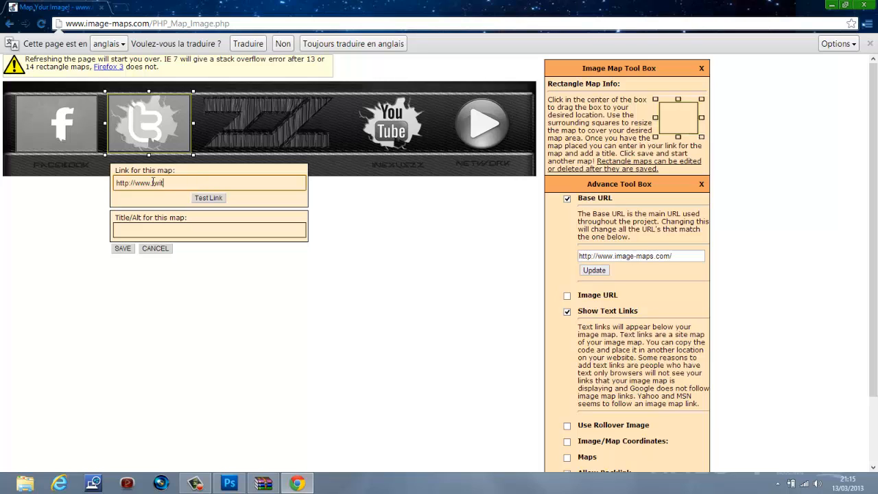
pyautogui.write('twitter.com')
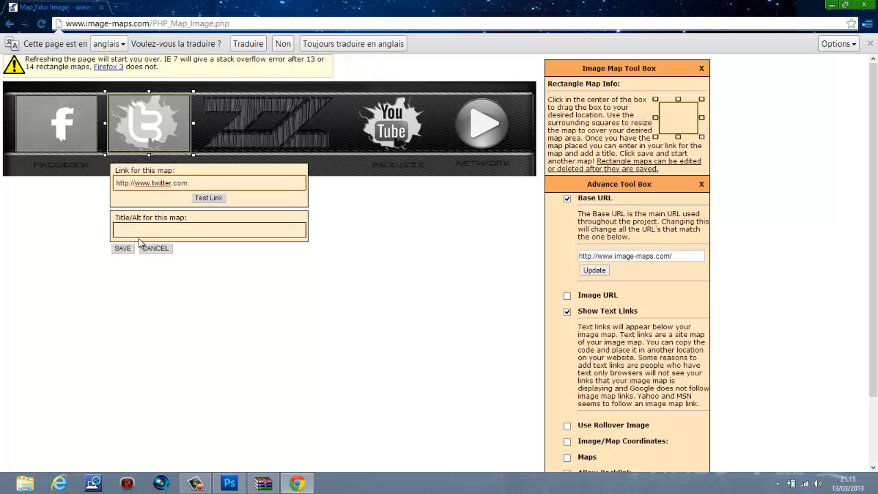
pyautogui.click(124, 250)
pyautogui.click(573, 259)
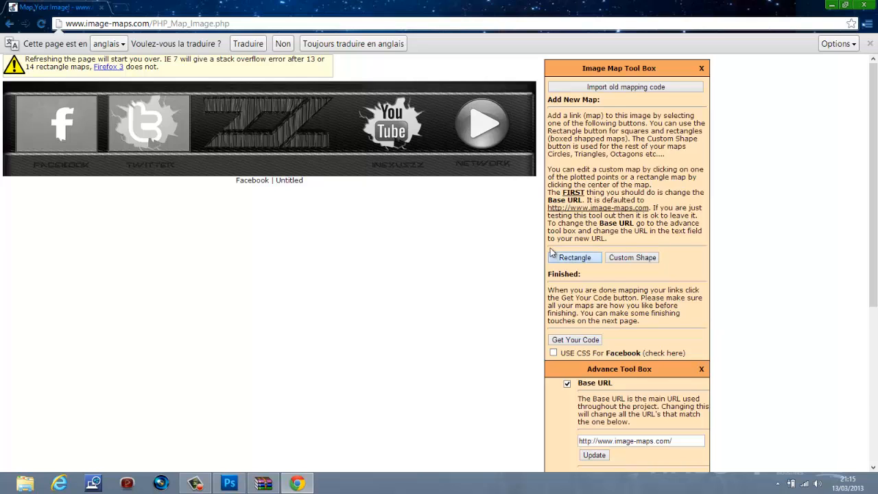
pyautogui.moveTo(65, 137); pyautogui.dragTo(443, 134)
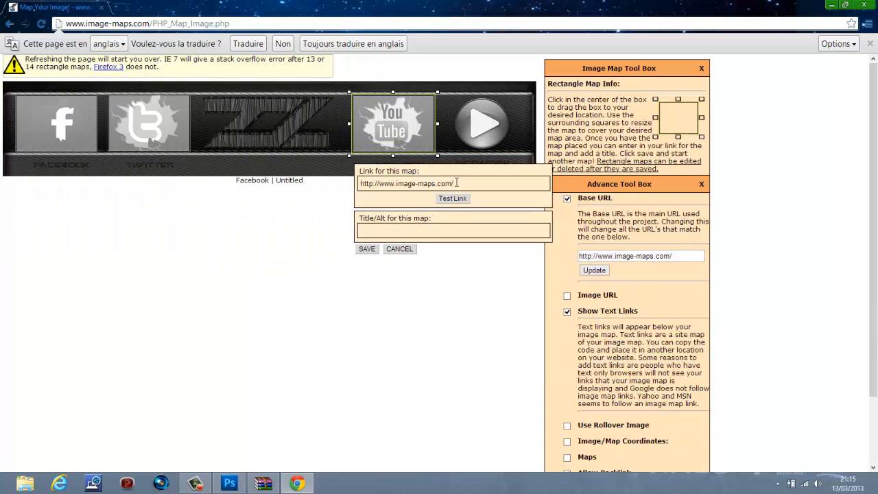
pyautogui.moveTo(458, 183); pyautogui.dragTo(405, 183)
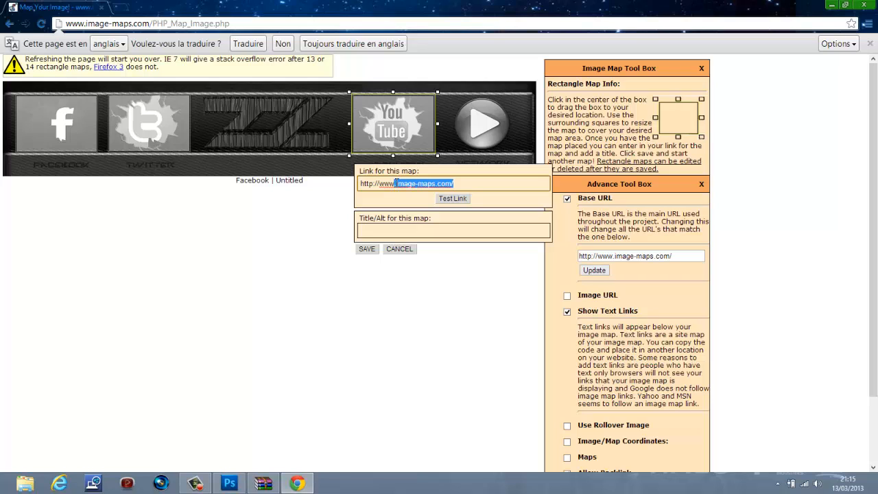
pyautogui.press('BackSpace')
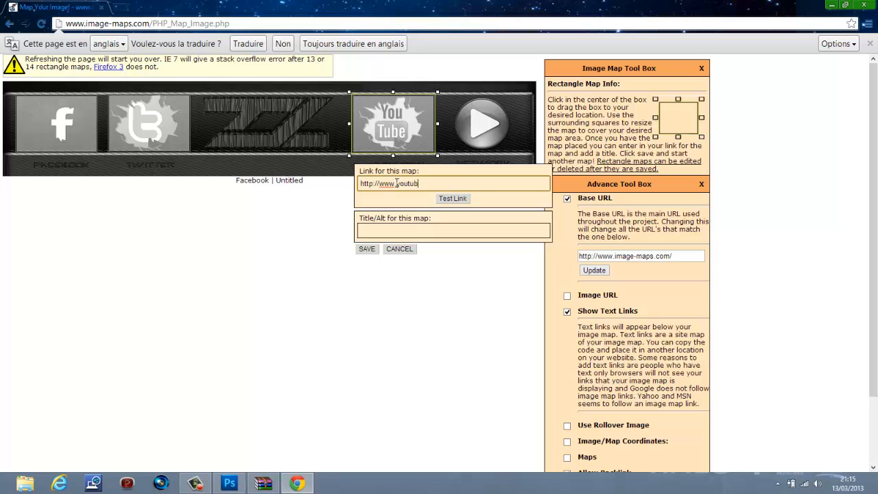
pyautogui.click(359, 251)
pyautogui.click(575, 255)
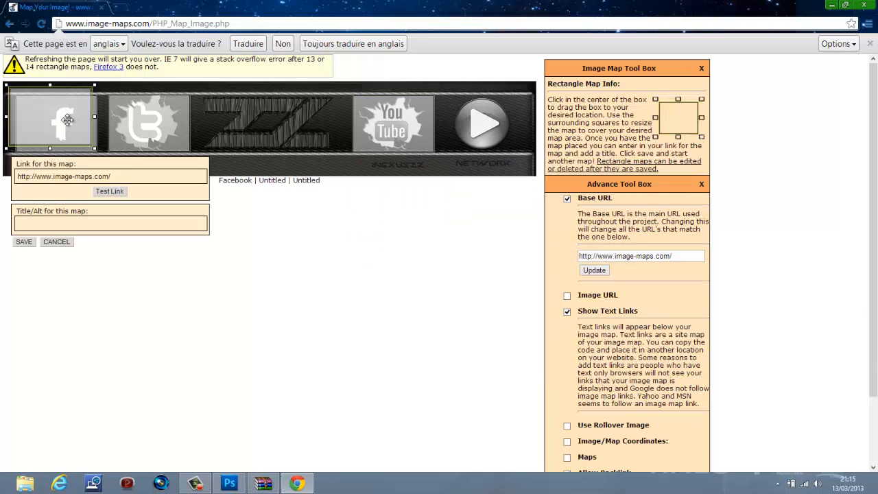
pyautogui.moveTo(67, 120); pyautogui.dragTo(511, 128)
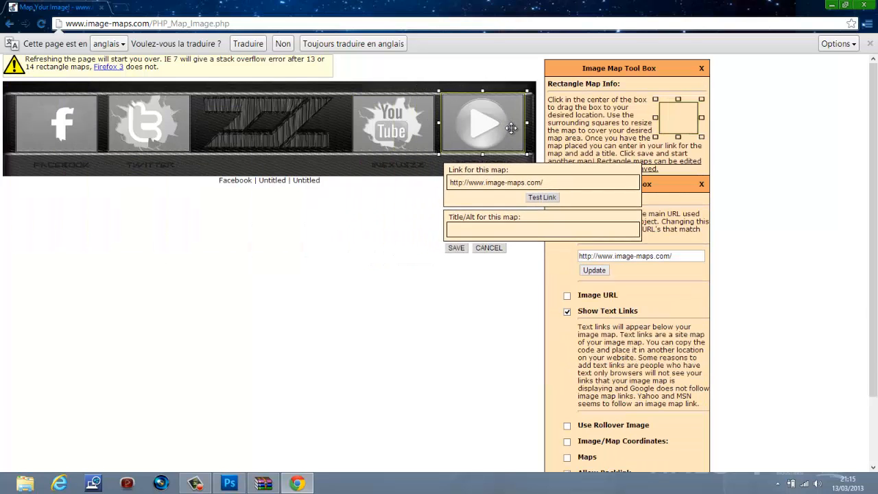
pyautogui.moveTo(543, 183); pyautogui.dragTo(491, 182)
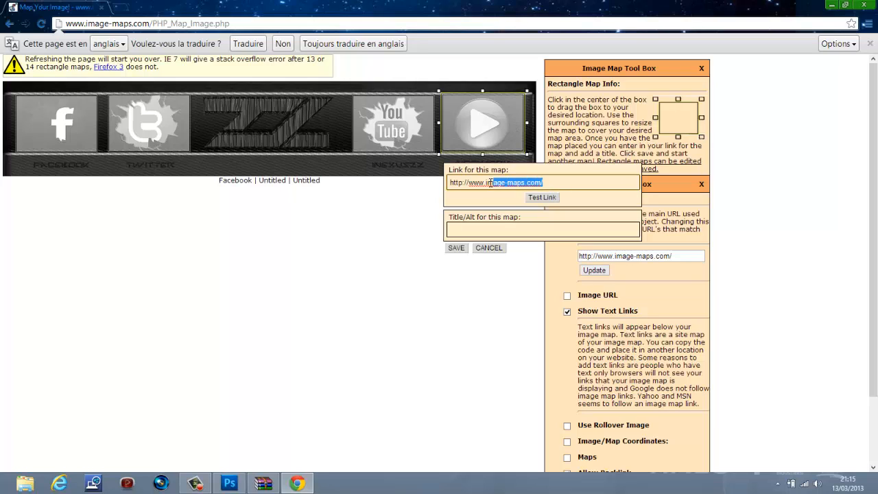
pyautogui.write('a')
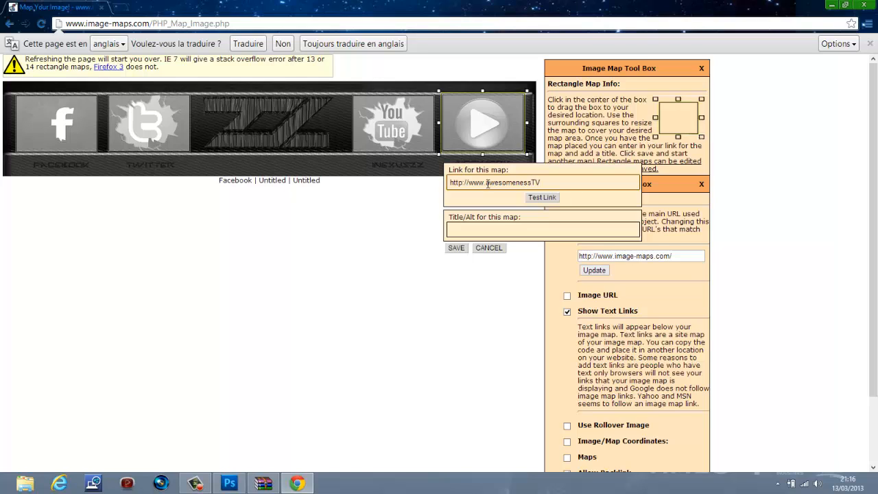
pyautogui.click(457, 248)
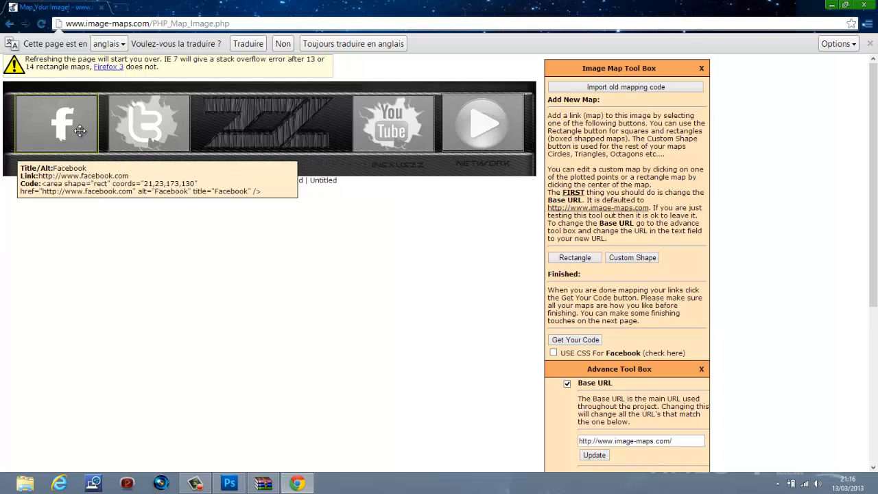
# Step: Test the link of the saved Facebook area, close the page it opens and leave the area's settings without changes
pyautogui.click(76, 130)
pyautogui.click(115, 198)
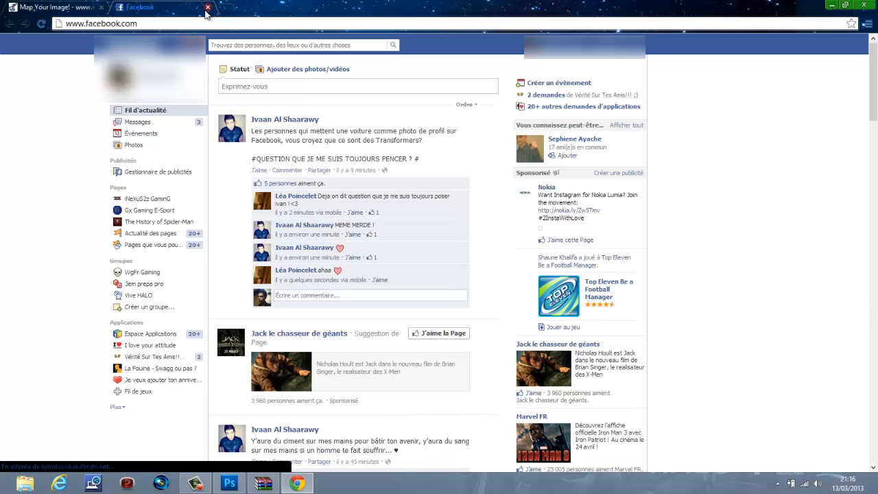
pyautogui.click(208, 8)
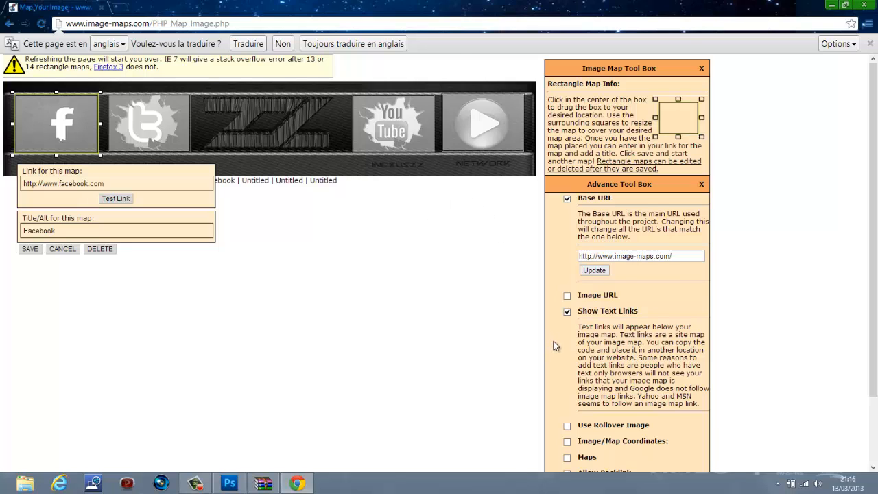
pyautogui.scroll(-1, 557, 347)
pyautogui.scroll(1, 558, 349)
pyautogui.click(69, 250)
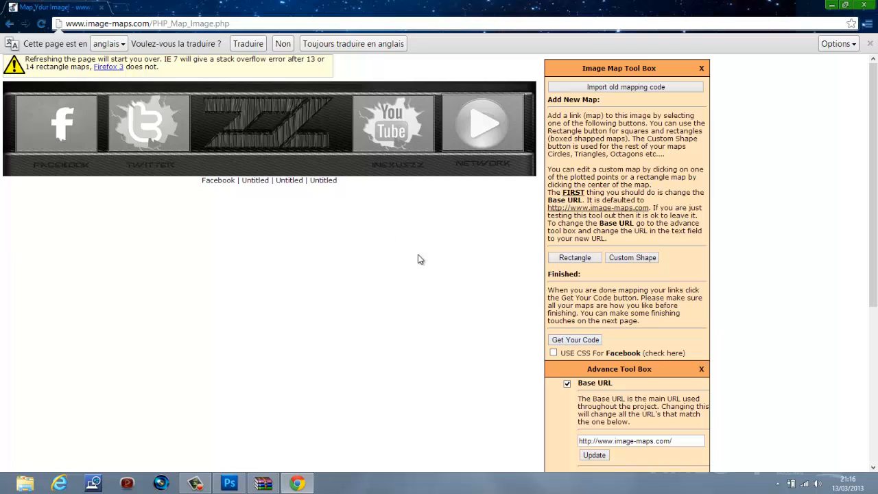
# Step: Generate the image map code for the banner and select the complete HTML code
pyautogui.click(575, 341)
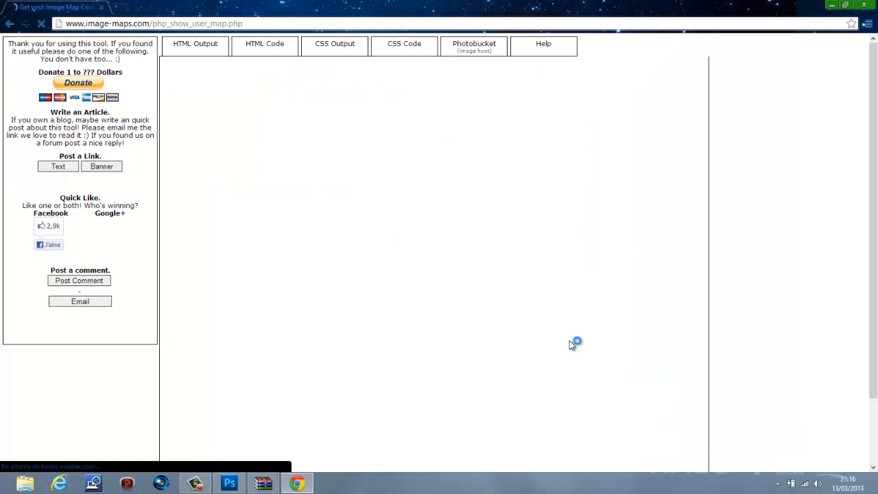
pyautogui.click(265, 48)
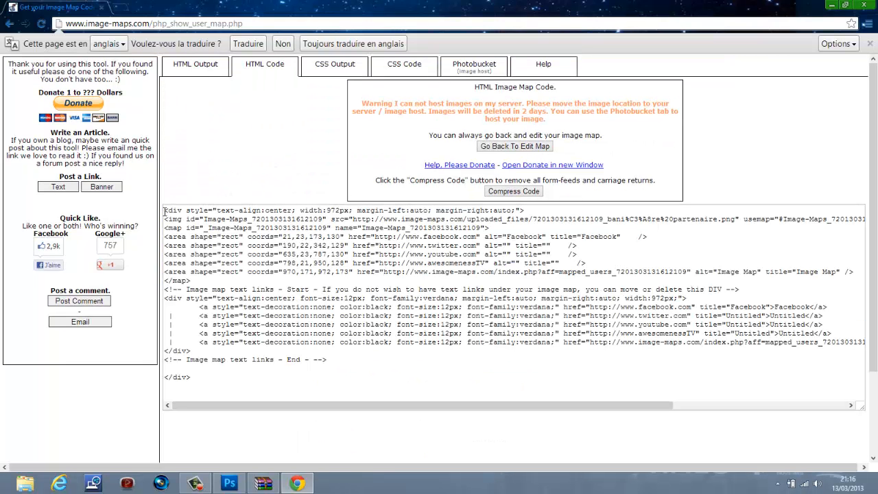
pyautogui.moveTo(165, 211); pyautogui.dragTo(664, 375)
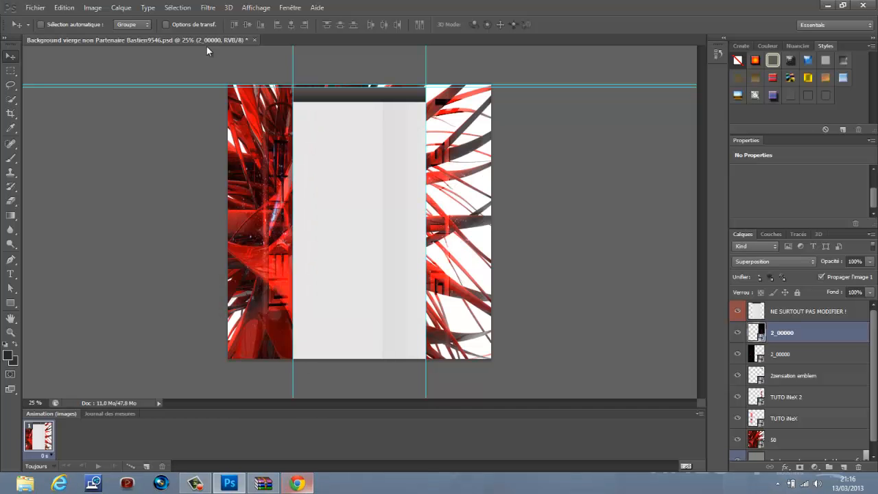
pyautogui.click(296, 483)
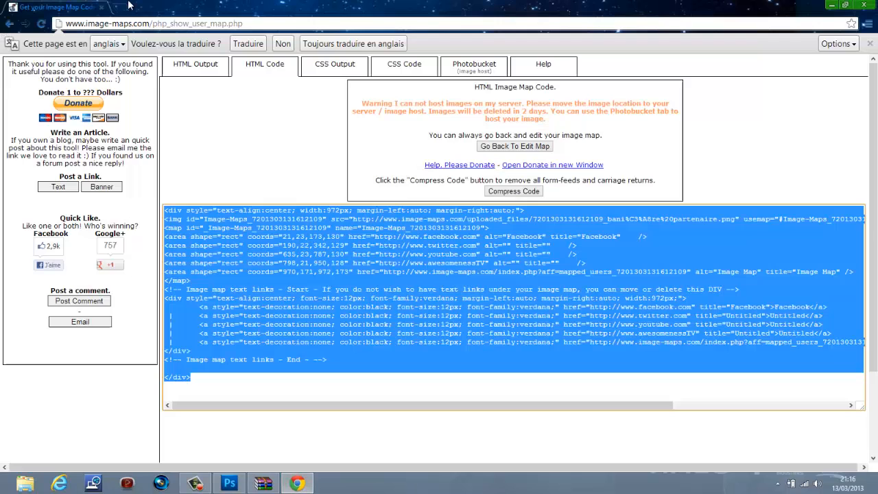
# Step: Open YouTube in a new browser tab and go to the appearance settings of the own channel
pyautogui.click(122, 6)
pyautogui.click(685, 207)
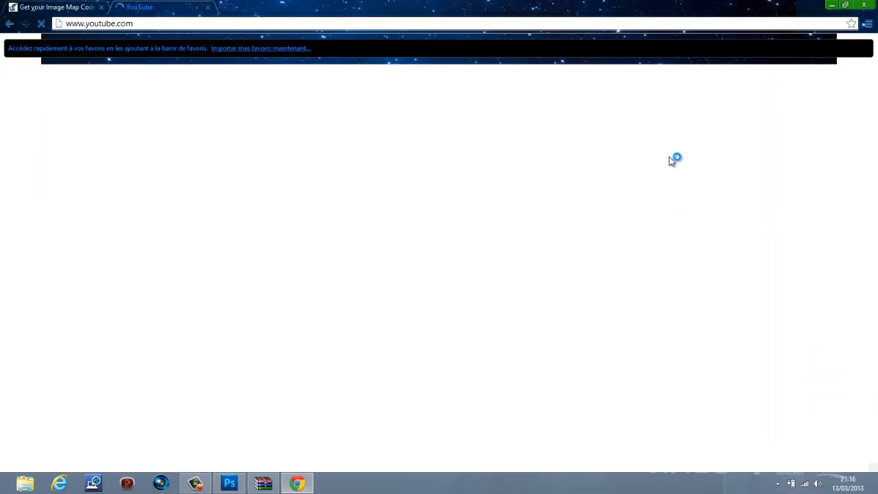
pyautogui.click(830, 53)
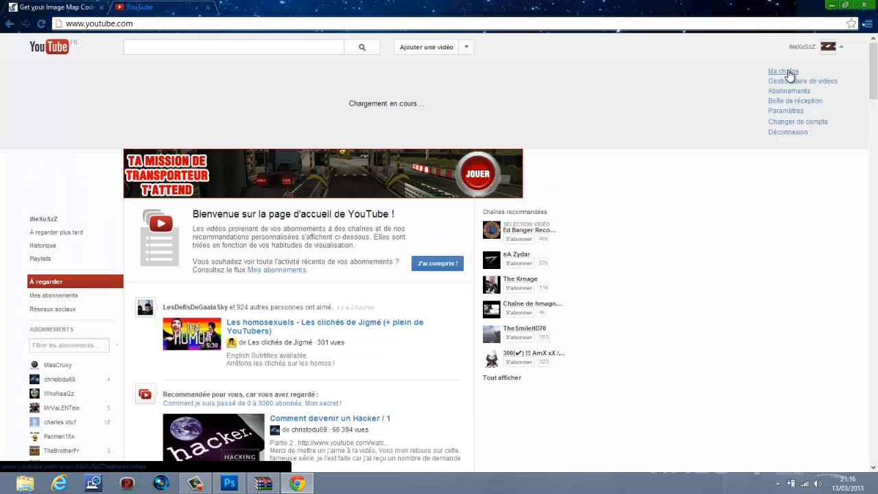
pyautogui.click(784, 71)
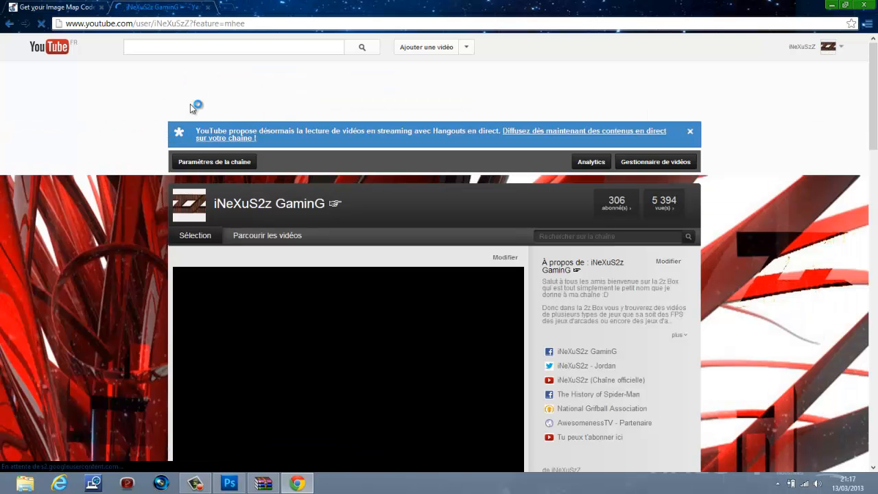
pyautogui.click(219, 169)
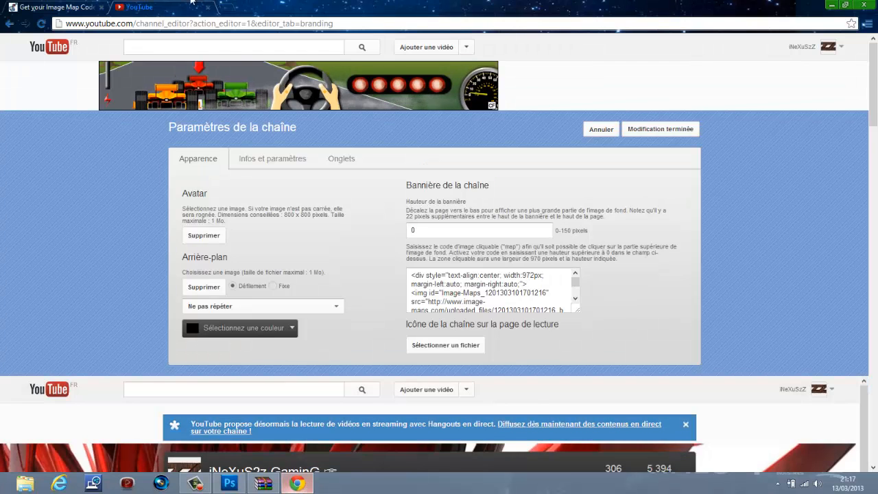
# Step: Check the generated HTML code against the clickable image code already entered in the channel's banner settings
pyautogui.click(62, 8)
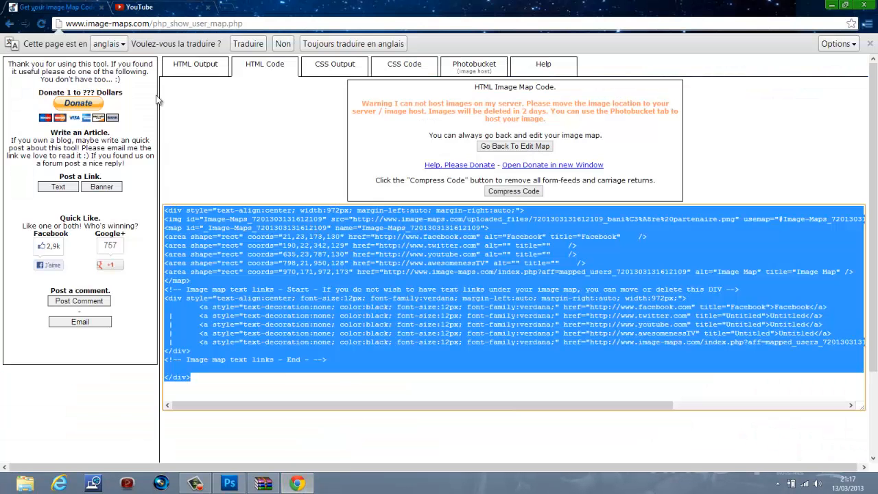
pyautogui.click(141, 7)
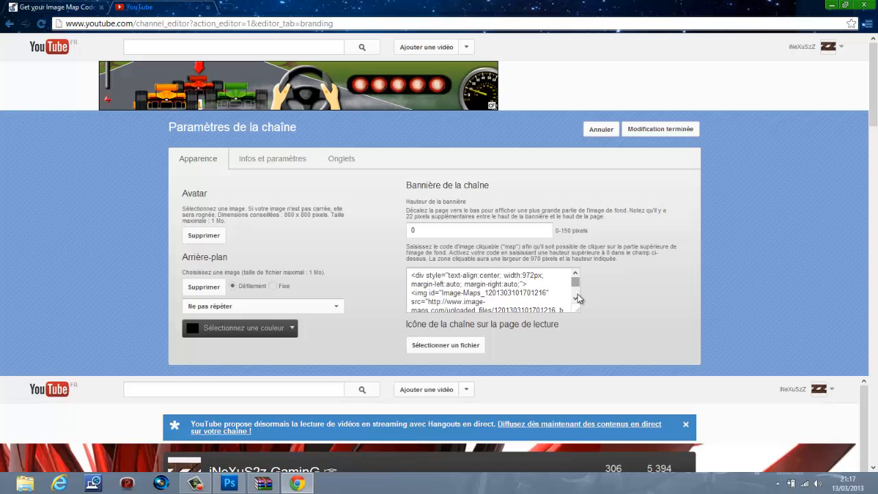
pyautogui.moveTo(577, 293)
pyautogui.mouseDown()
pyautogui.moveTo(578, 313)
pyautogui.moveTo(577, 280)
pyautogui.mouseUp()
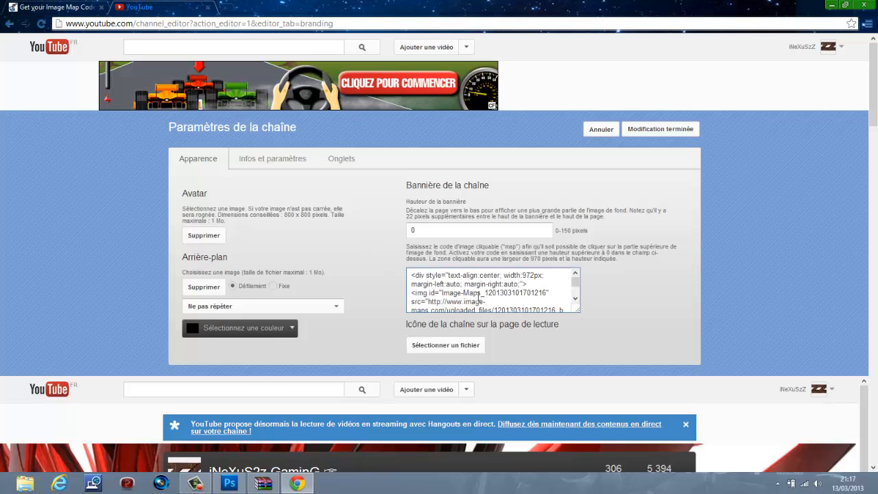
pyautogui.scroll(-1, 483, 302)
pyautogui.scroll(-5, 484, 302)
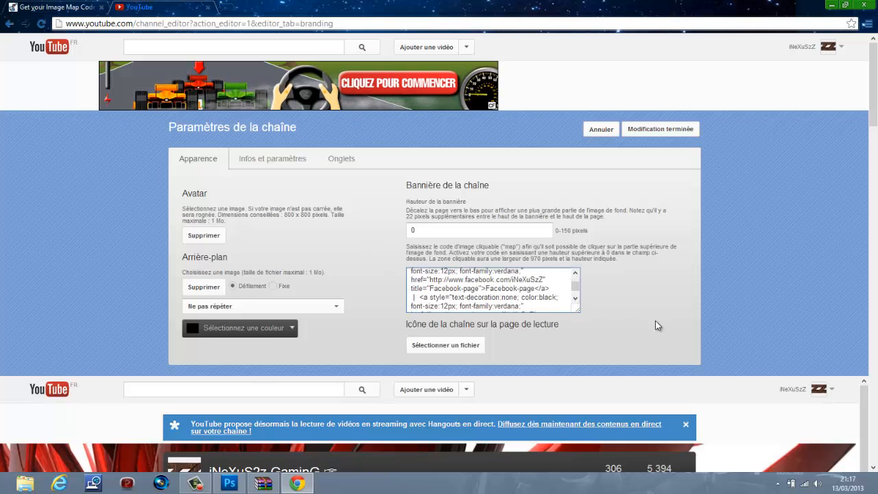
# Step: Set the channel banner's height to 150 pixels, finish the modifications and reload the channel page
pyautogui.scroll(-3, 655, 320)
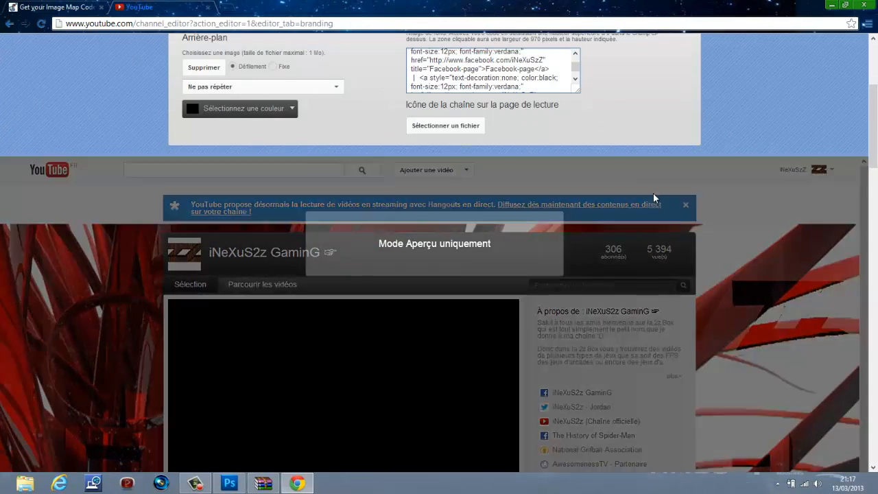
pyautogui.scroll(3, 258, 222)
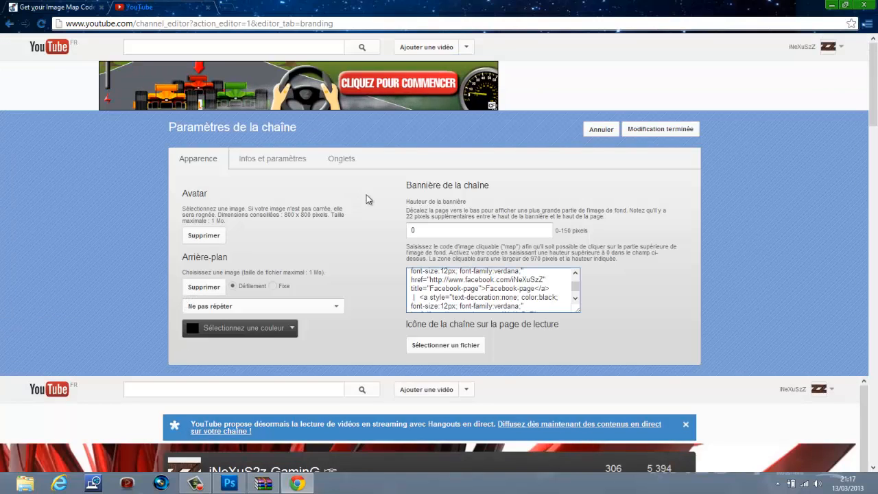
pyautogui.moveTo(420, 230); pyautogui.dragTo(395, 229)
pyautogui.write('150')
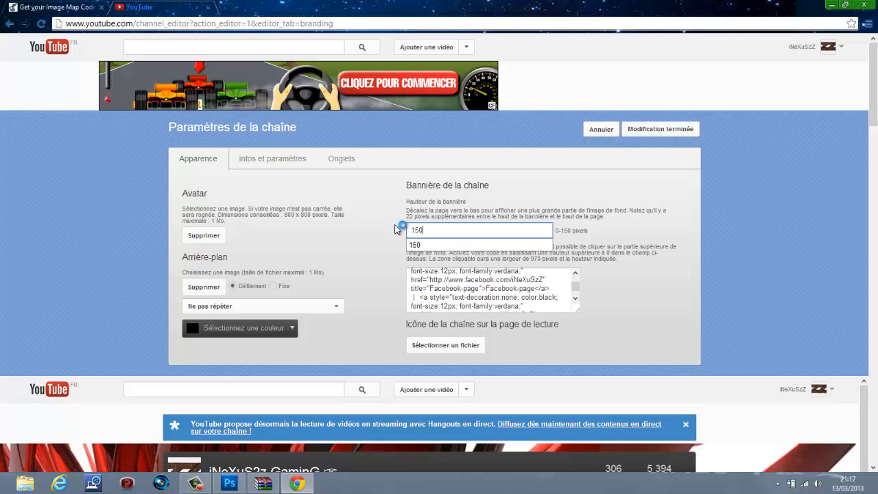
pyautogui.press('Return')
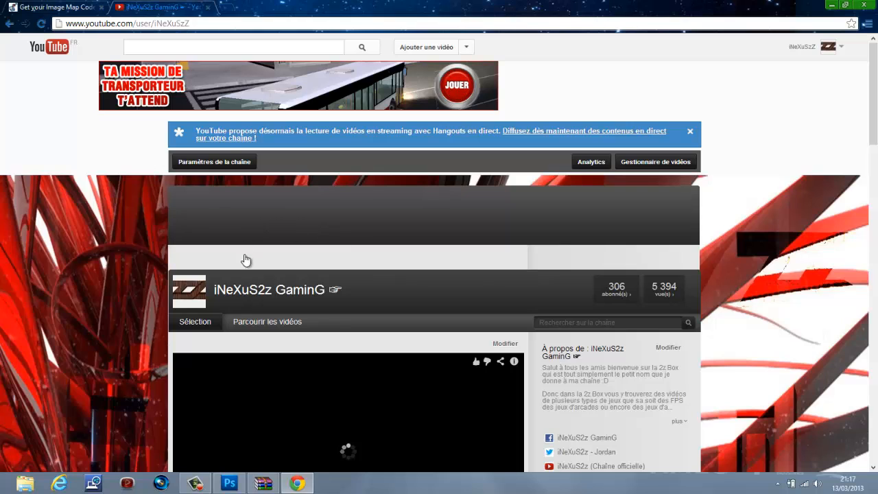
pyautogui.press('F5')
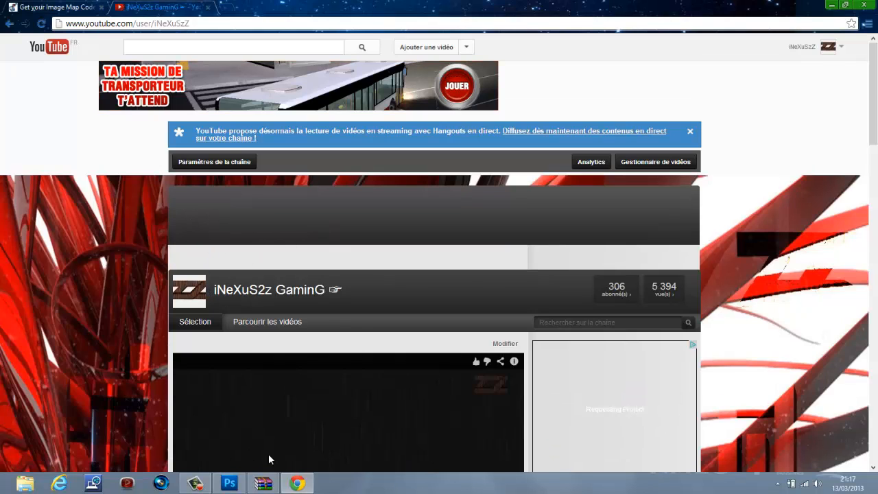
# Step: Compare the background design open in Photoshop with the banner area on the channel page in the browser, pausing the featured video
pyautogui.click(229, 483)
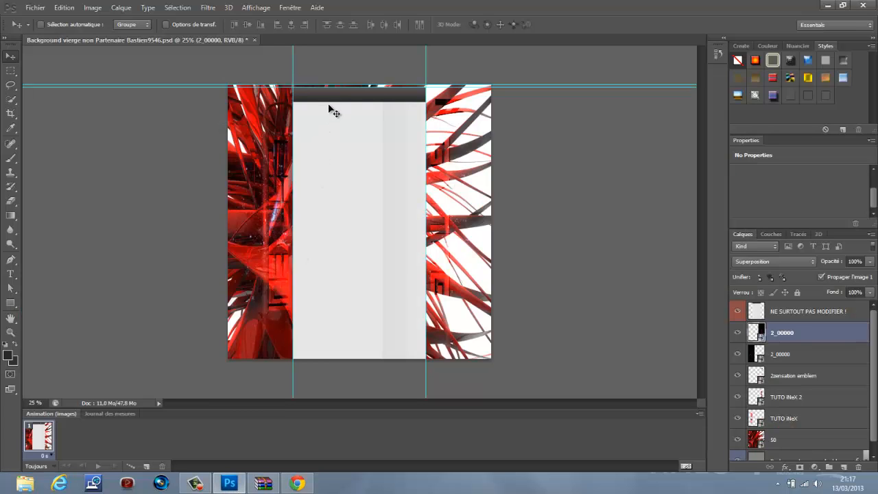
pyautogui.click(297, 484)
pyautogui.scroll(-3, 331, 365)
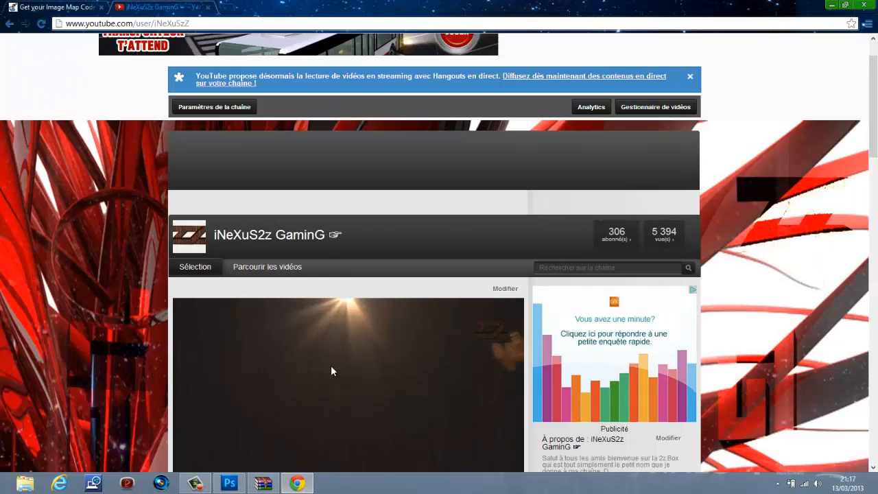
pyautogui.click(328, 358)
pyautogui.scroll(3, 300, 302)
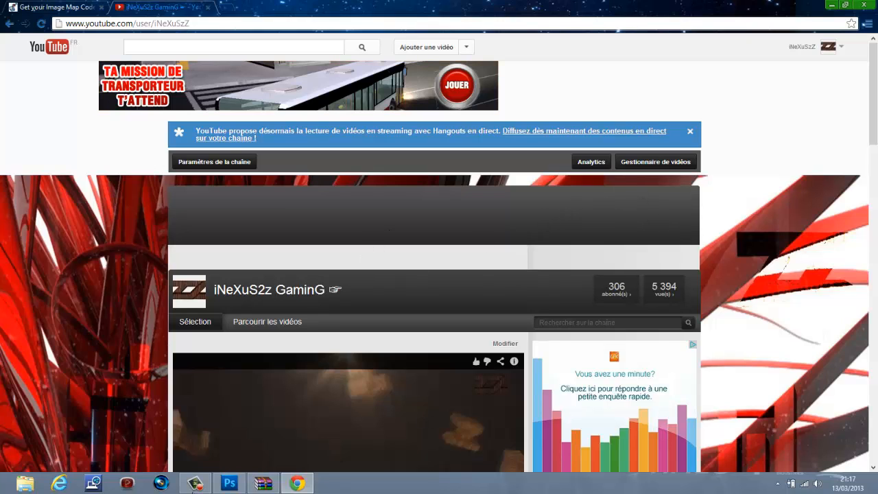
# Step: Reopen the channel's appearance settings and set the banner height to 0
pyautogui.click(237, 167)
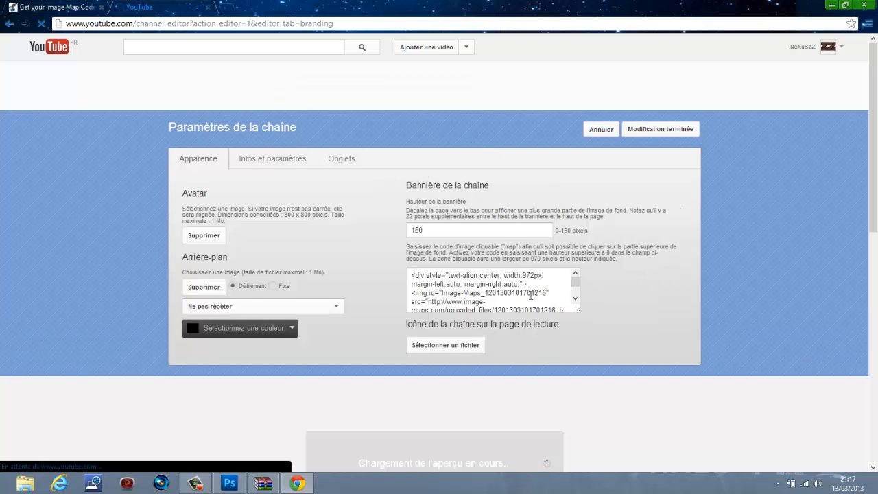
pyautogui.doubleClick(446, 226)
pyautogui.scroll(-2, 486, 286)
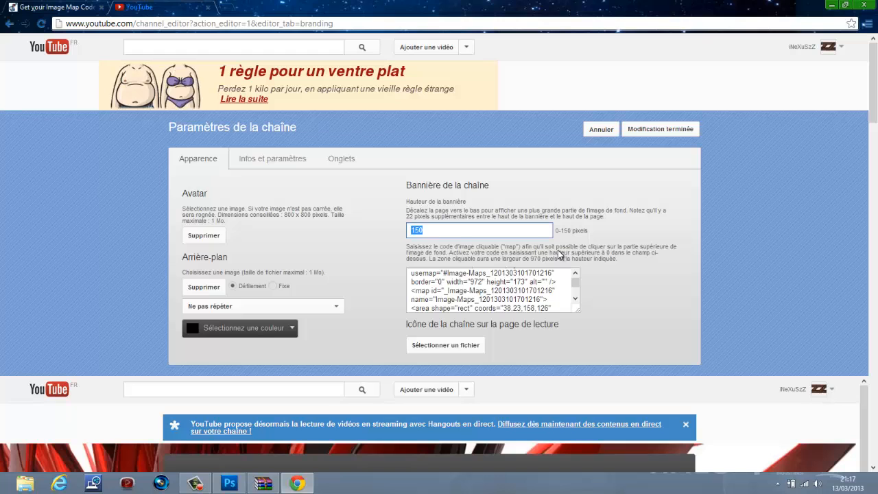
pyautogui.write('0')
pyautogui.click(313, 271)
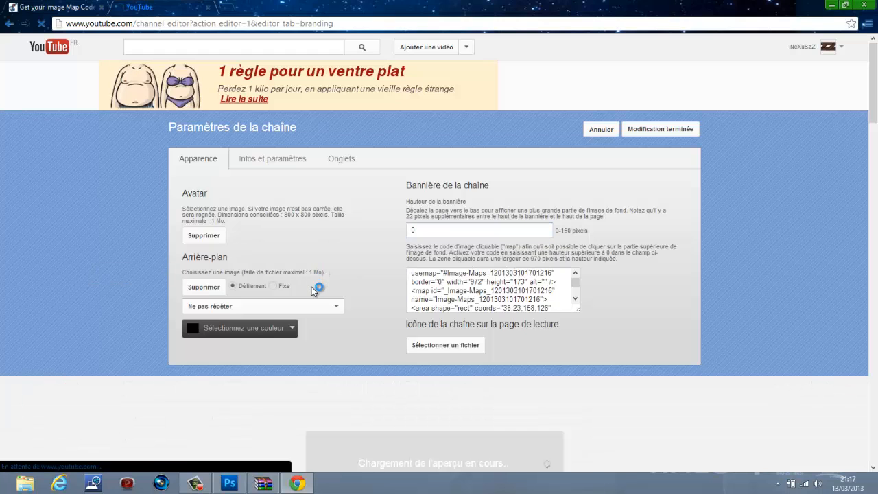
# Step: Replace the channel's background image with the file "Nouveau background YT 2013 2z partenaire"
pyautogui.click(206, 287)
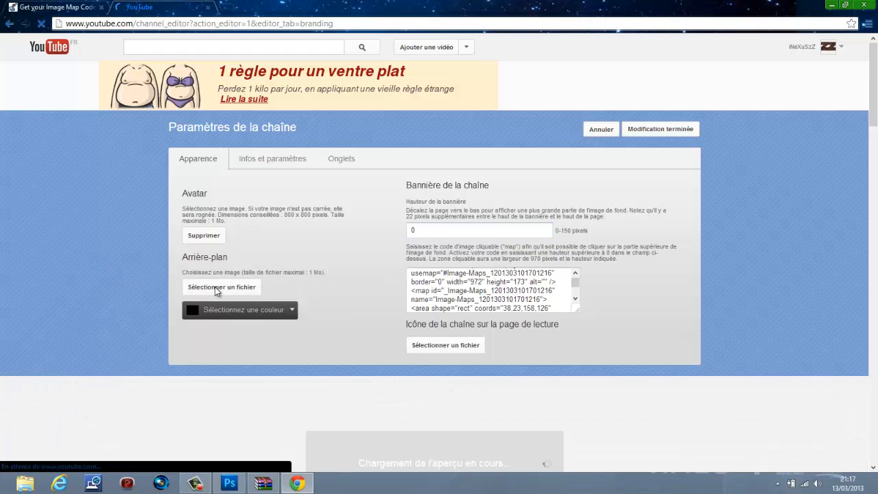
pyautogui.click(225, 287)
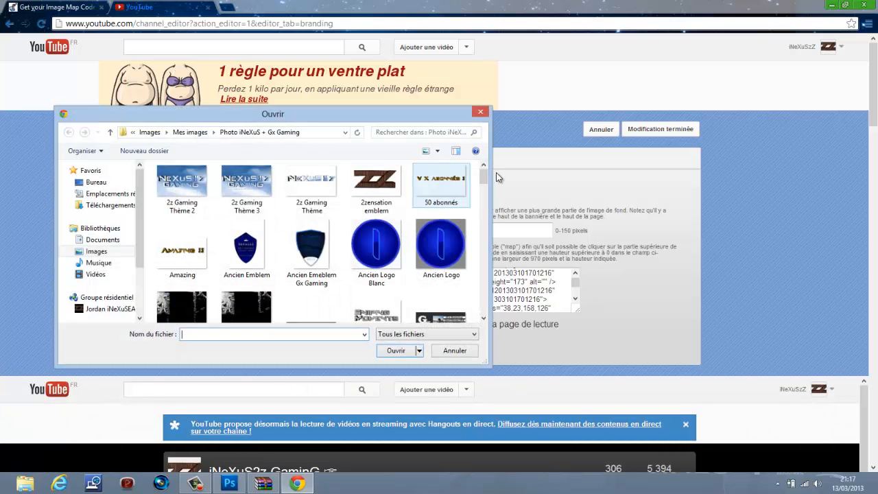
pyautogui.moveTo(484, 180); pyautogui.dragTo(482, 216)
pyautogui.moveTo(483, 221); pyautogui.dragTo(486, 277)
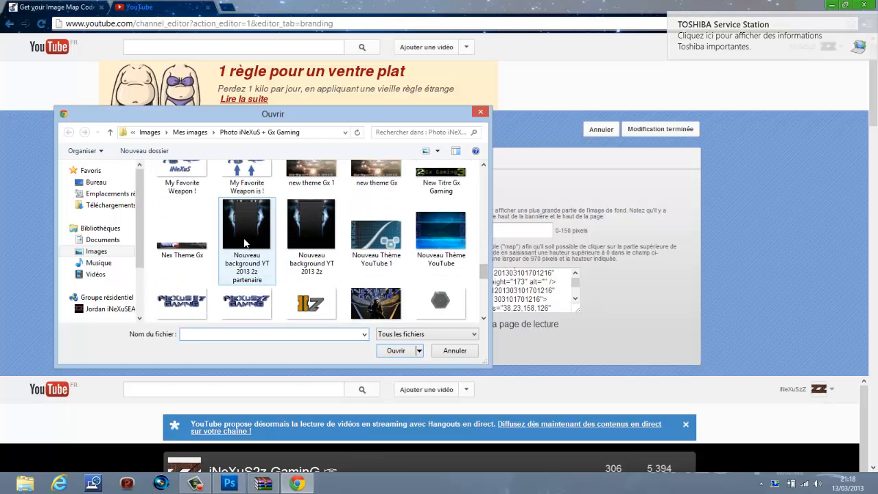
pyautogui.click(246, 242)
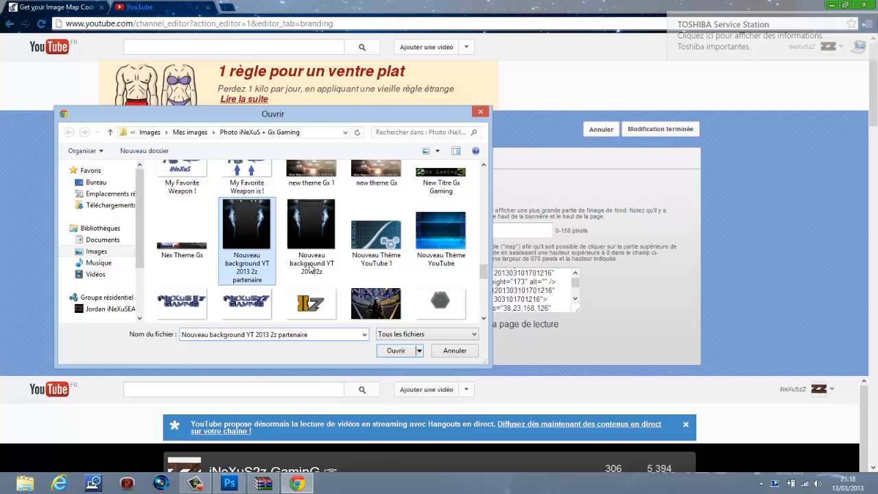
pyautogui.click(396, 351)
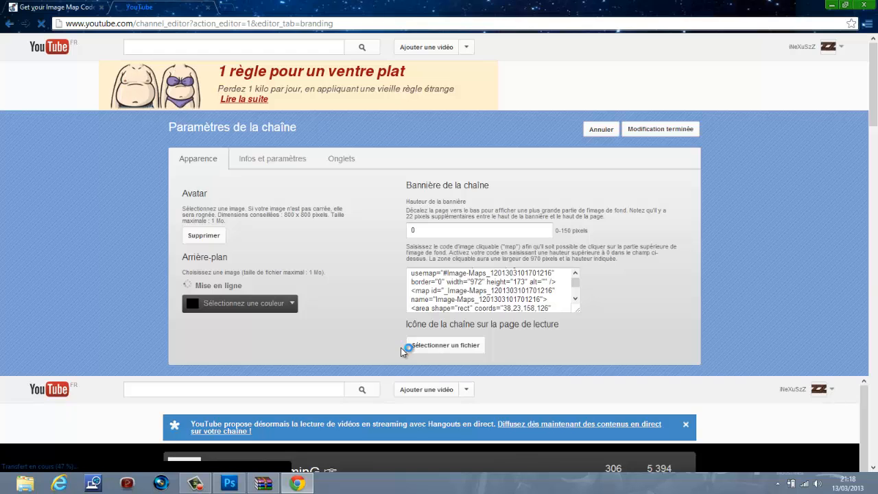
# Step: Set the channel banner's height to 150 pixels and finish the modifications to show the channel page
pyautogui.scroll(-2, 401, 348)
pyautogui.scroll(1, 433, 196)
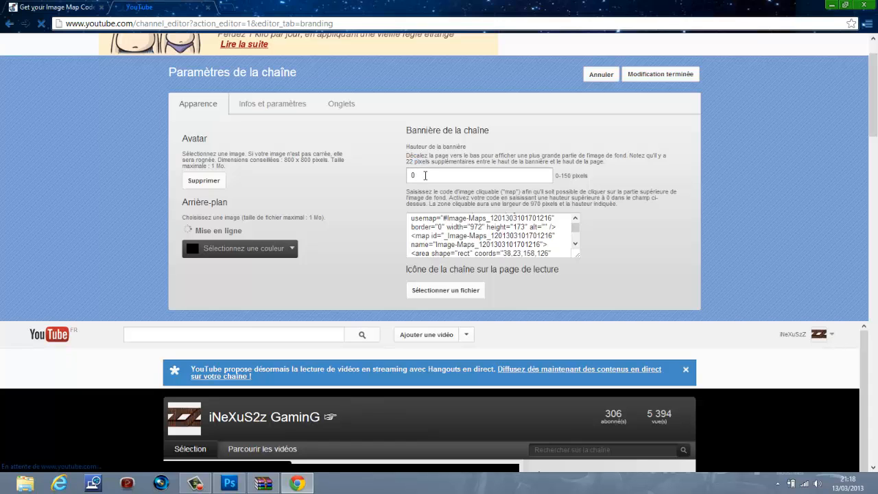
pyautogui.doubleClick(424, 183)
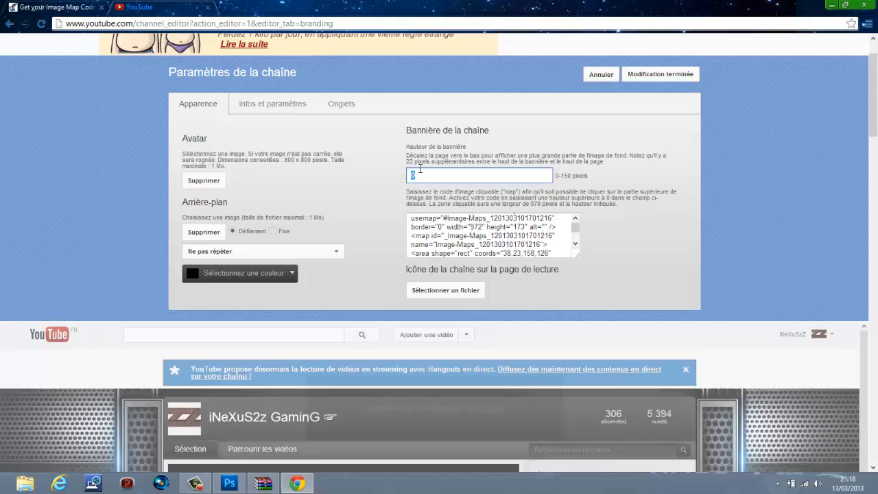
pyautogui.write('150')
pyautogui.click(470, 195)
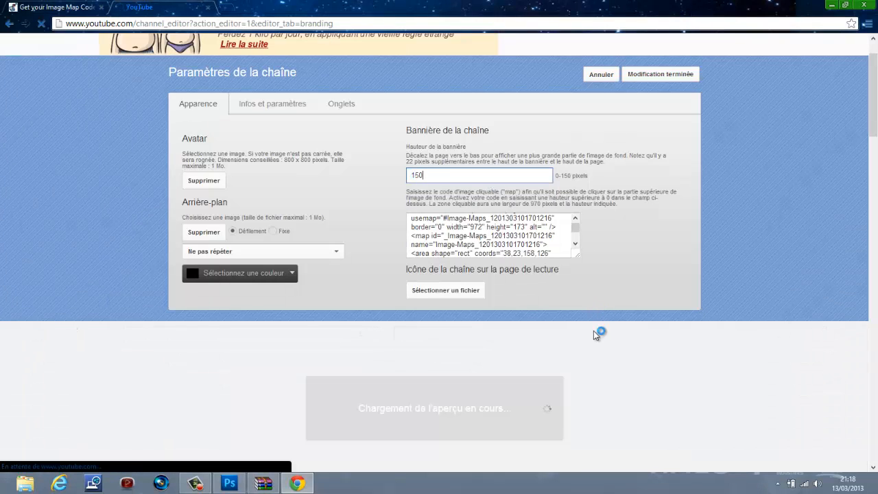
pyautogui.scroll(-2, 605, 316)
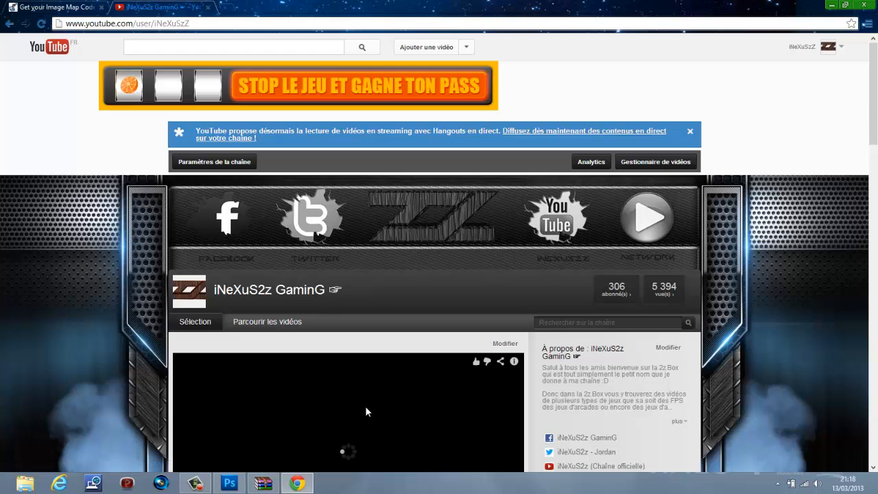
# Step: Pause the featured video, test the banner's Network and Twitter icons and close the pages they open
pyautogui.scroll(-2, 365, 411)
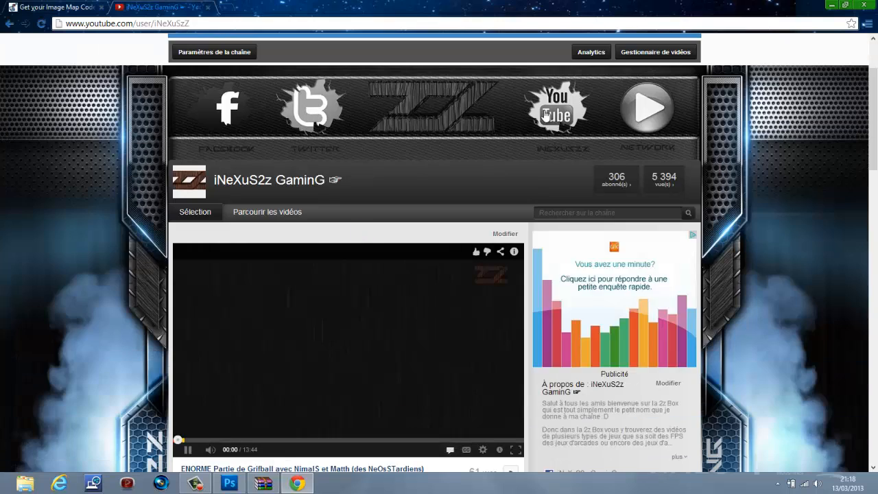
pyautogui.click(398, 339)
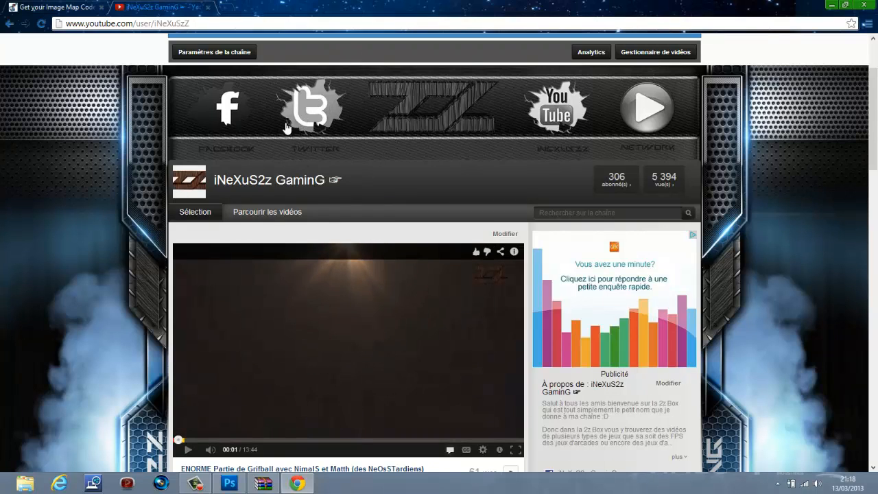
pyautogui.click(654, 112)
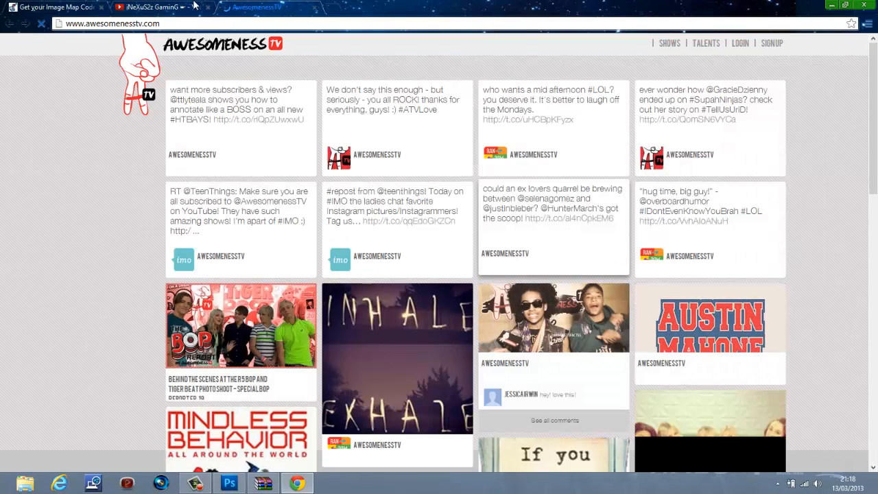
pyautogui.click(310, 10)
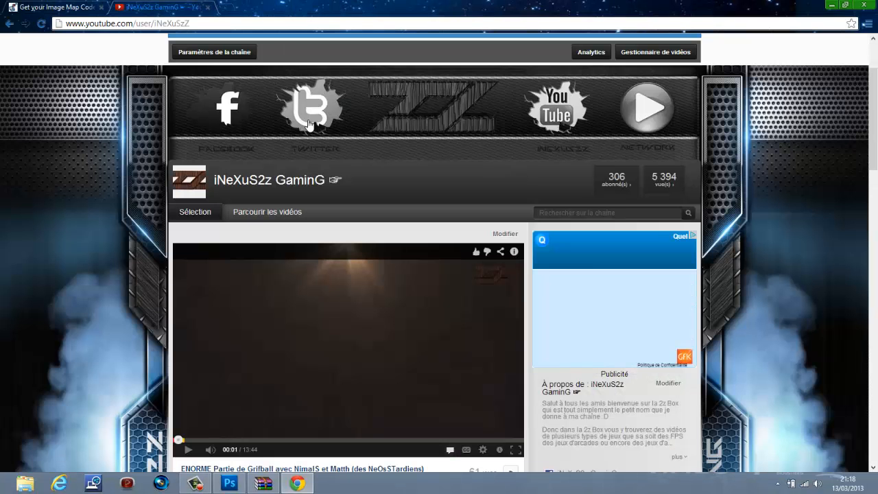
pyautogui.click(260, 6)
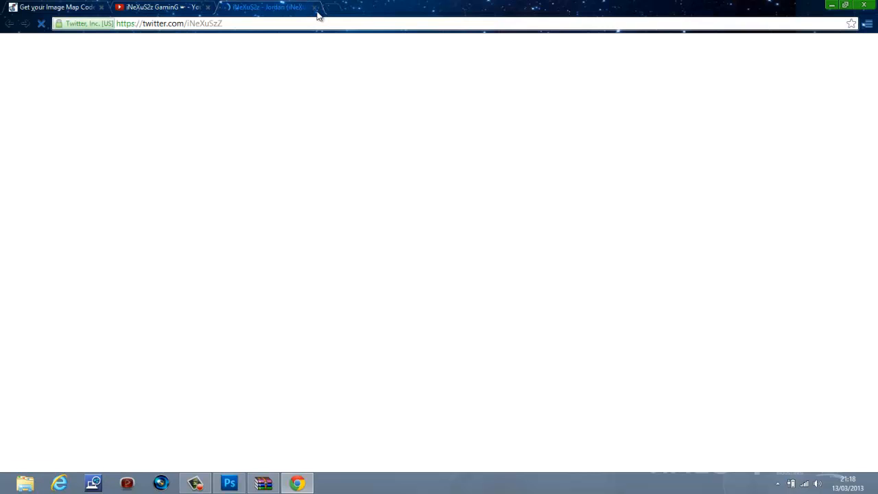
pyautogui.click(315, 8)
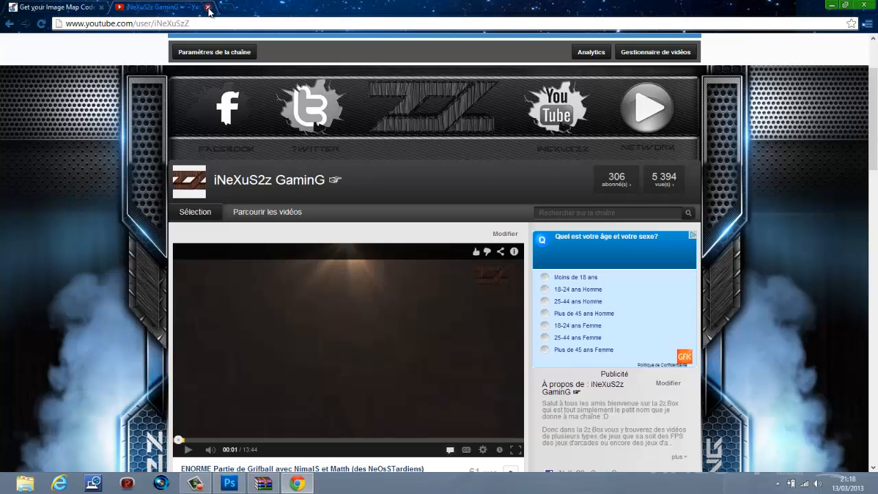
# Step: Close the YouTube tab, the browser and the ScreenShots.rar archive window, and minimize Photoshop to show the desktop
pyautogui.click(208, 8)
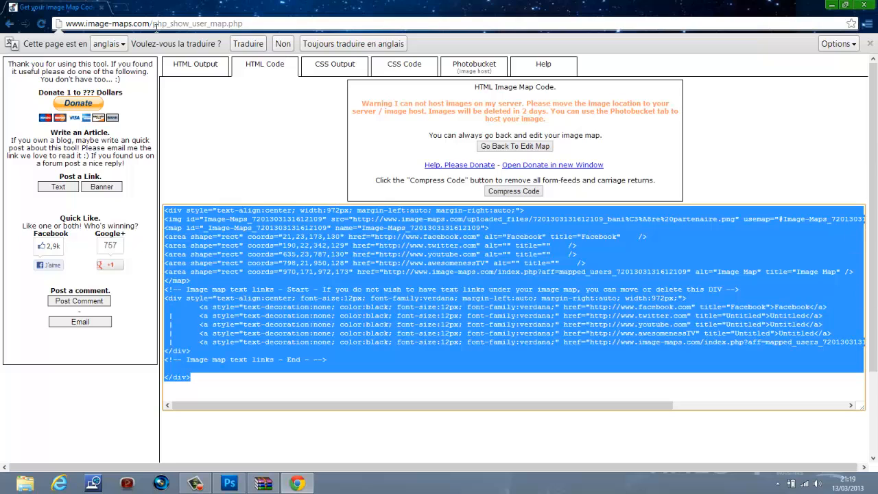
pyautogui.click(299, 25)
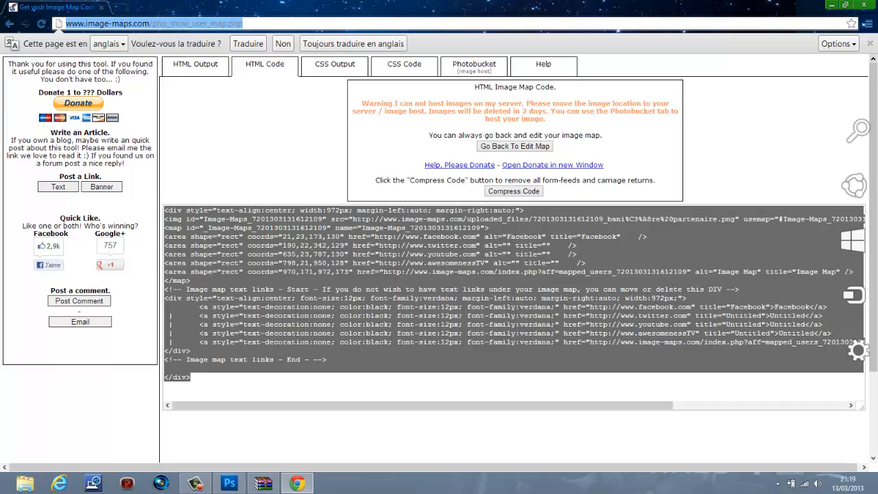
pyautogui.click(876, 3)
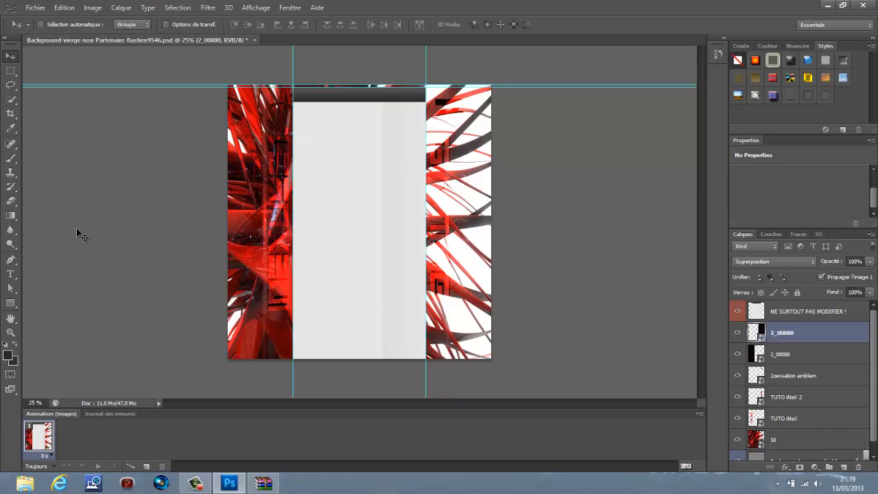
pyautogui.click(263, 483)
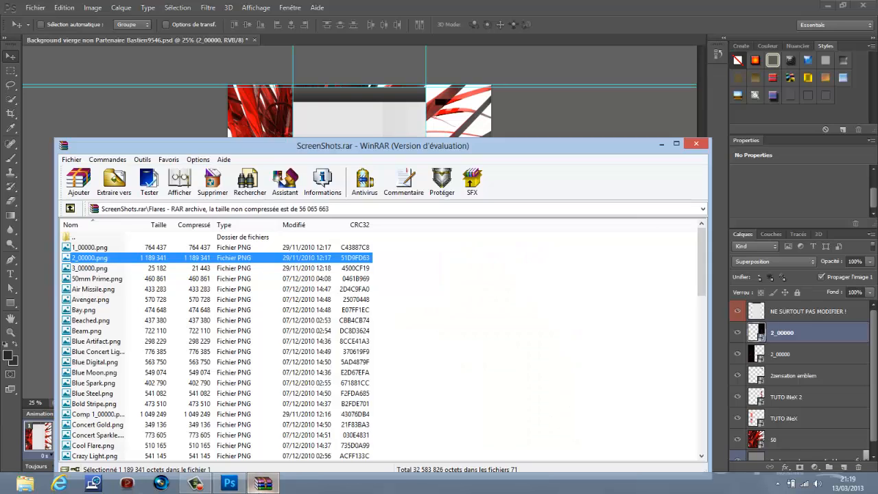
pyautogui.click(695, 144)
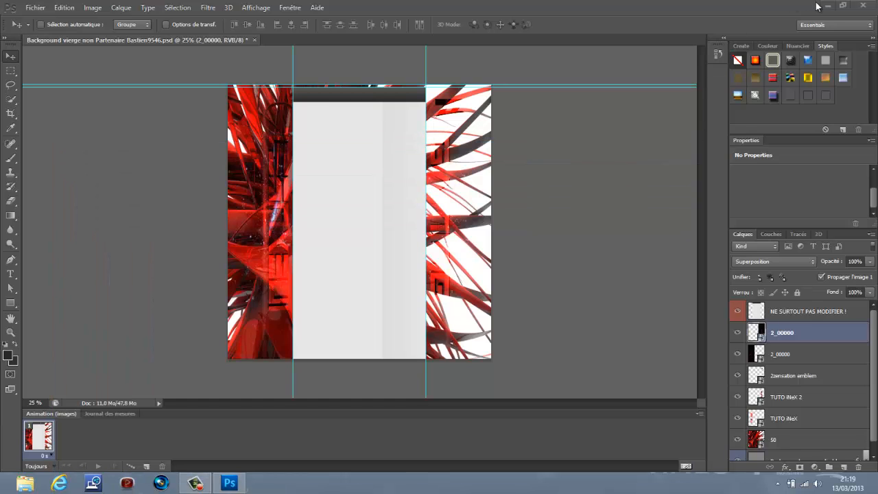
pyautogui.click(823, 7)
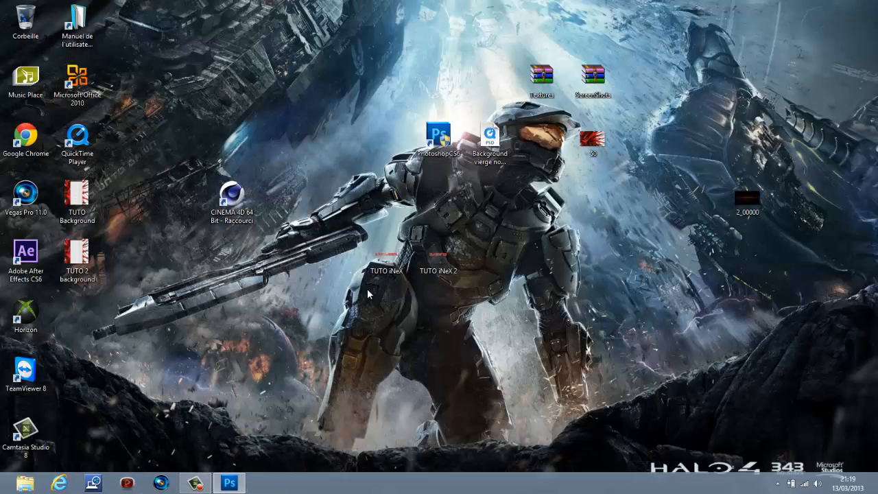
# Step: Select the Textures and ScreenShots archives on the desktop and move the CINEMA 4D shortcut up into the PhotoshopCS6 shortcut's row
pyautogui.click(465, 73)
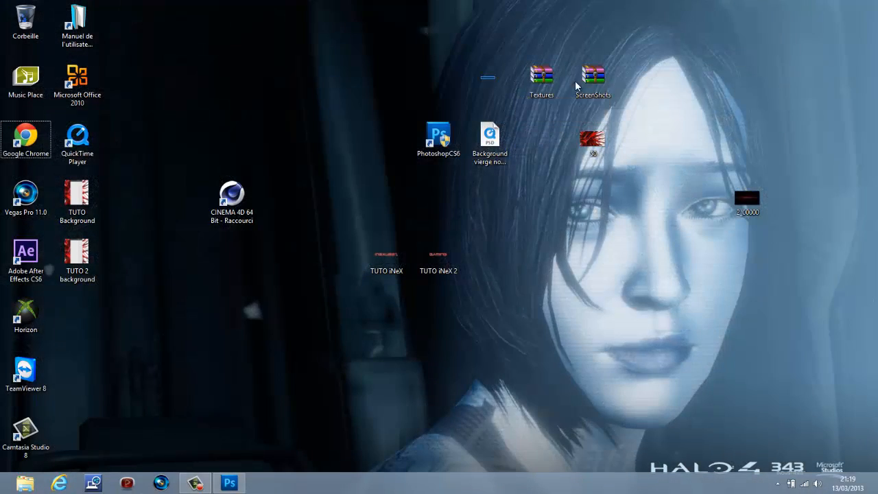
pyautogui.moveTo(576, 82); pyautogui.dragTo(612, 84)
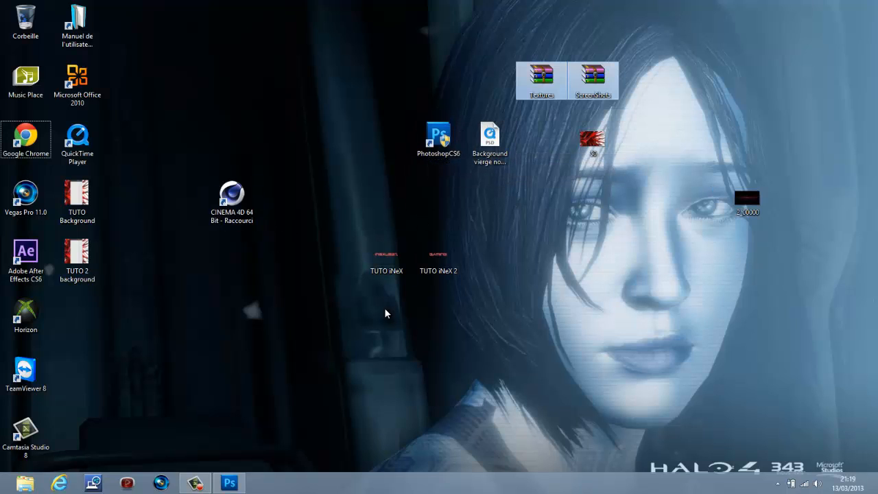
pyautogui.moveTo(252, 192); pyautogui.dragTo(304, 136)
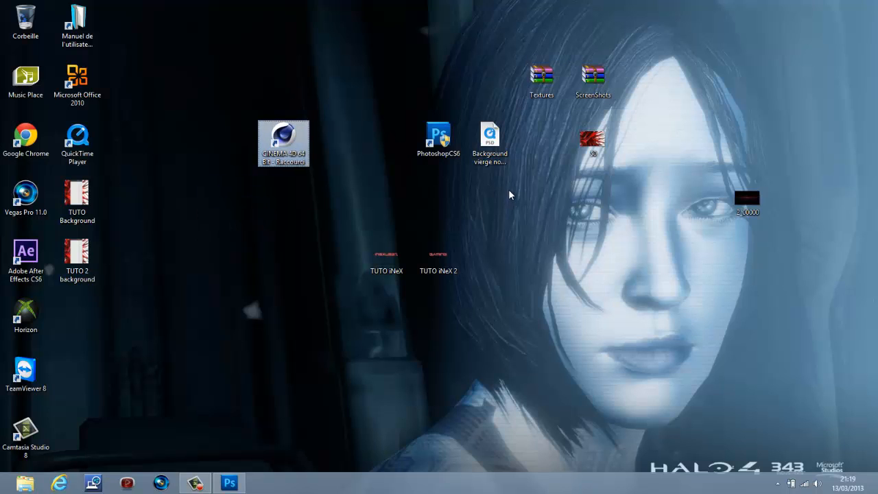
pyautogui.moveTo(500, 76); pyautogui.dragTo(642, 69)
pyautogui.click(686, 81)
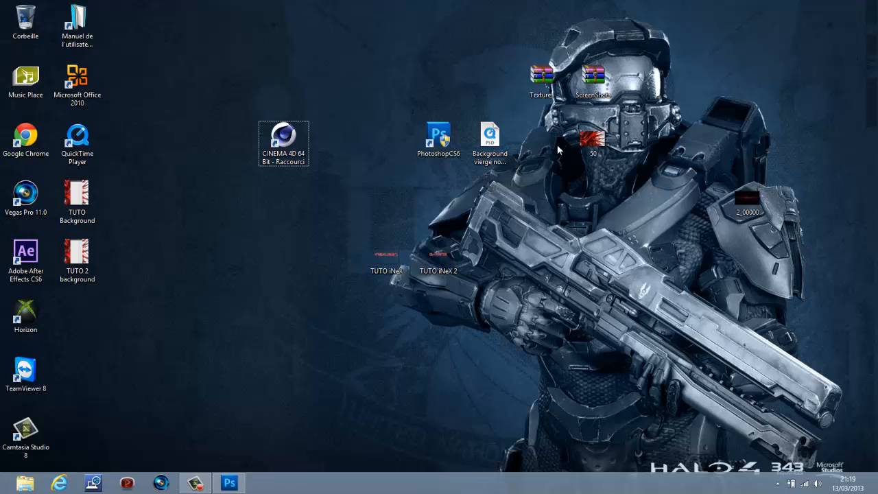
pyautogui.moveTo(647, 100); pyautogui.dragTo(457, 70)
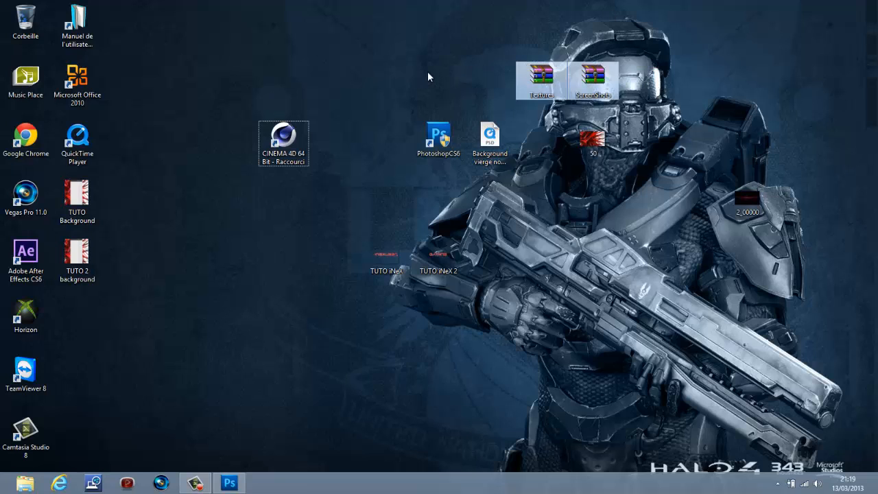
pyautogui.click(412, 103)
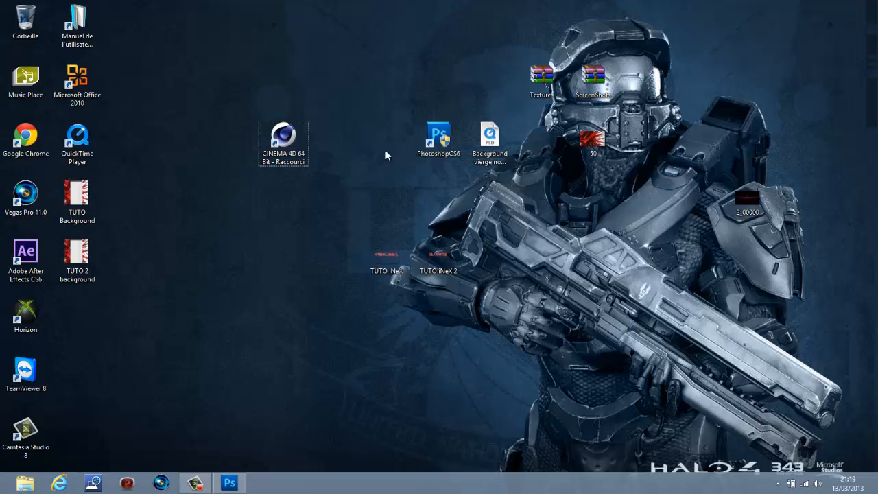
# Step: View the background document in Photoshop and the system volume level, hiding each again
pyautogui.click(225, 489)
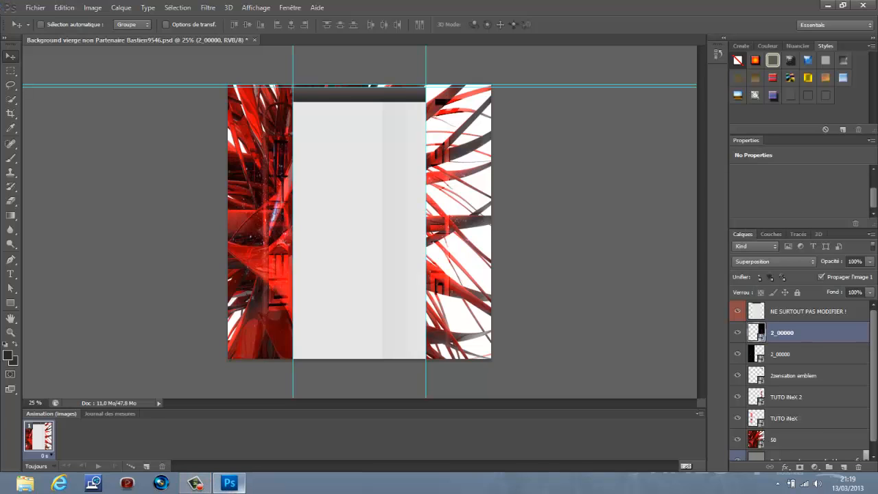
pyautogui.click(228, 487)
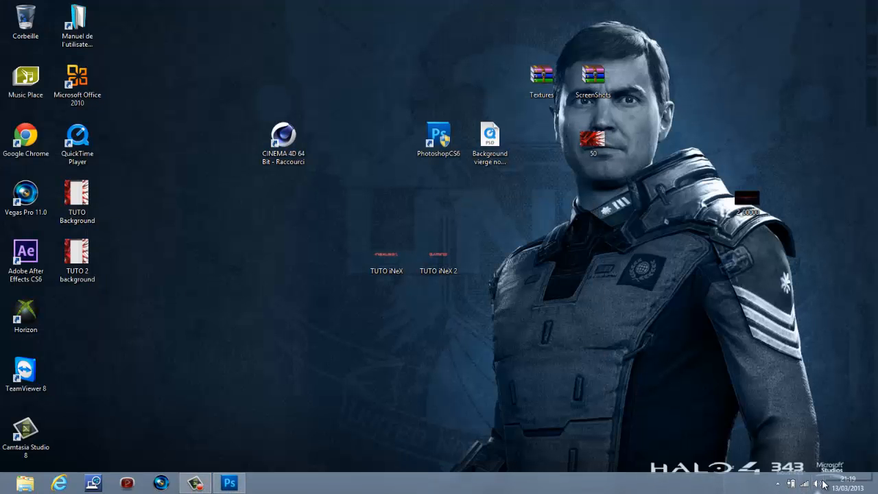
pyautogui.click(818, 483)
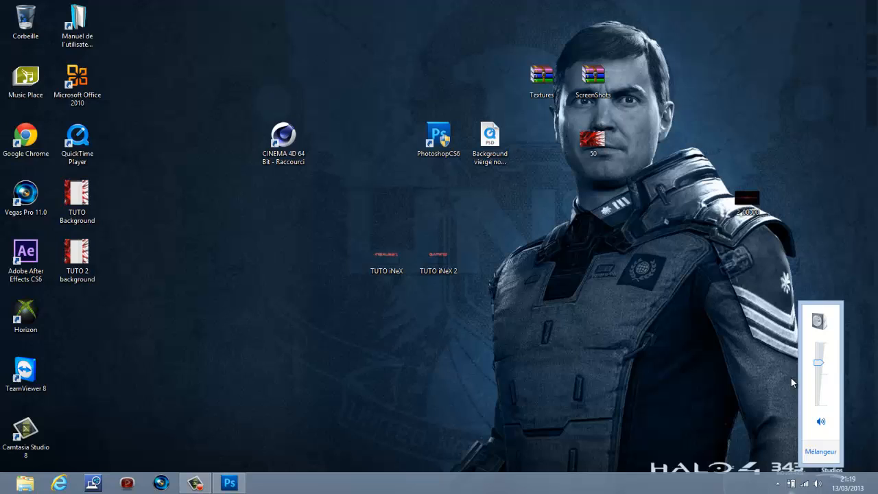
pyautogui.click(713, 346)
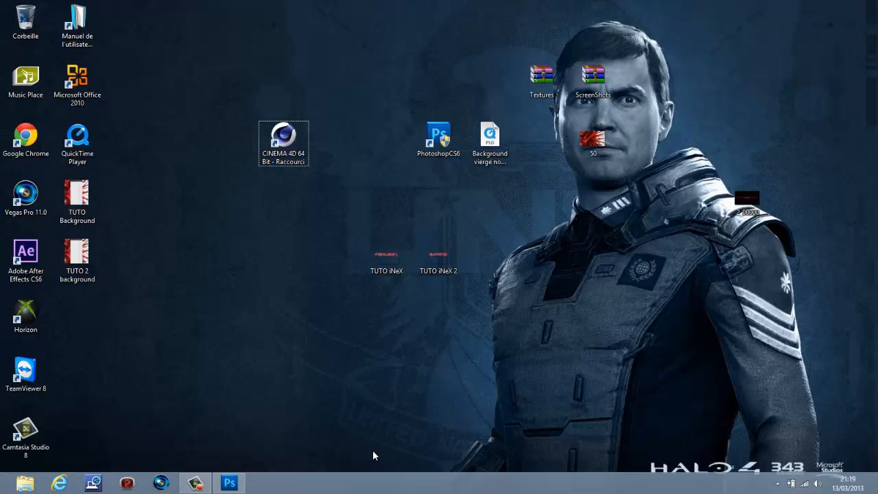
pyautogui.moveTo(341, 50); pyautogui.dragTo(373, 170)
pyautogui.moveTo(659, 218)
pyautogui.mouseDown()
pyautogui.moveTo(616, 325)
pyautogui.moveTo(492, 365)
pyautogui.moveTo(272, 341)
pyautogui.moveTo(237, 222)
pyautogui.moveTo(245, 216)
pyautogui.moveTo(170, 180)
pyautogui.moveTo(194, 164)
pyautogui.moveTo(185, 81)
pyautogui.moveTo(402, 210)
pyautogui.moveTo(655, 218)
pyautogui.mouseUp()
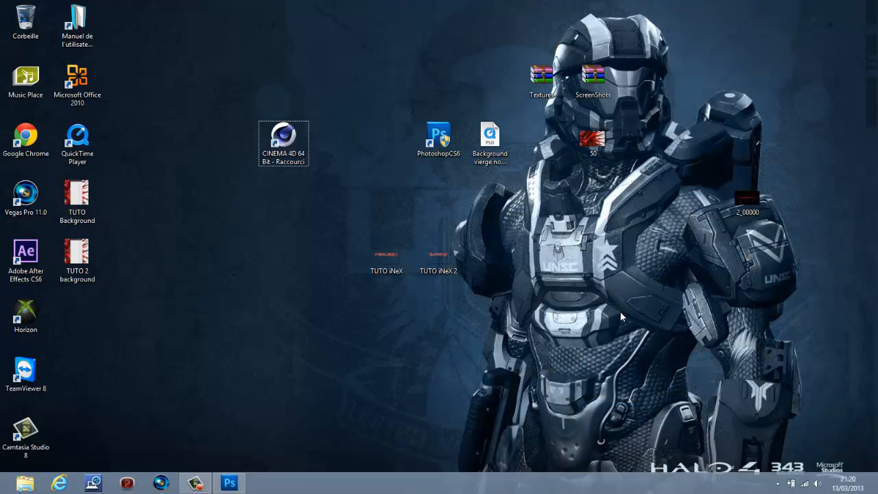
pyautogui.moveTo(644, 307); pyautogui.dragTo(536, 339)
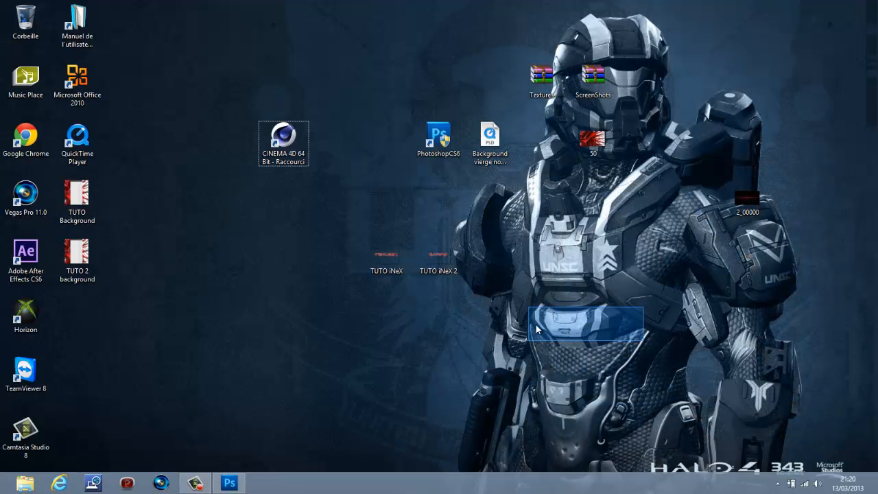
# Step: Move the Textures and ScreenShots archives together along their desktop row so that ScreenShots sits directly above the PhotoshopCS6 shortcut
pyautogui.moveTo(525, 74); pyautogui.dragTo(646, 85)
pyautogui.moveTo(646, 74); pyautogui.dragTo(508, 98)
pyautogui.moveTo(420, 93); pyautogui.dragTo(390, 59)
pyautogui.click(569, 74)
pyautogui.moveTo(542, 68); pyautogui.dragTo(356, 93)
pyautogui.click(197, 101)
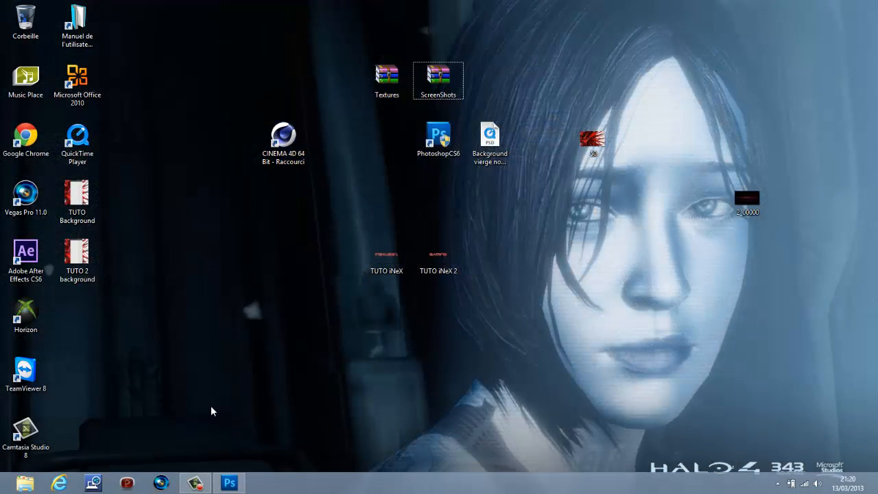
# Step: Show the Camtasia recorder window to check the recording duration and minimize it again
pyautogui.click(199, 485)
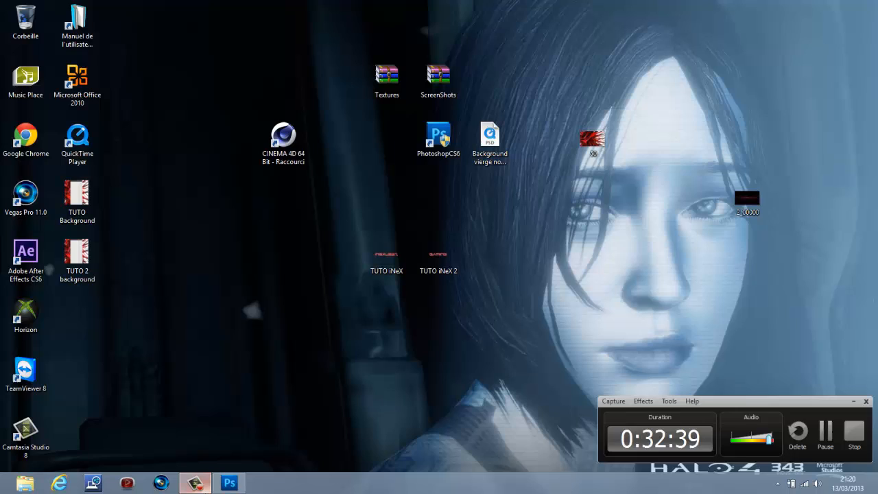
pyautogui.click(201, 487)
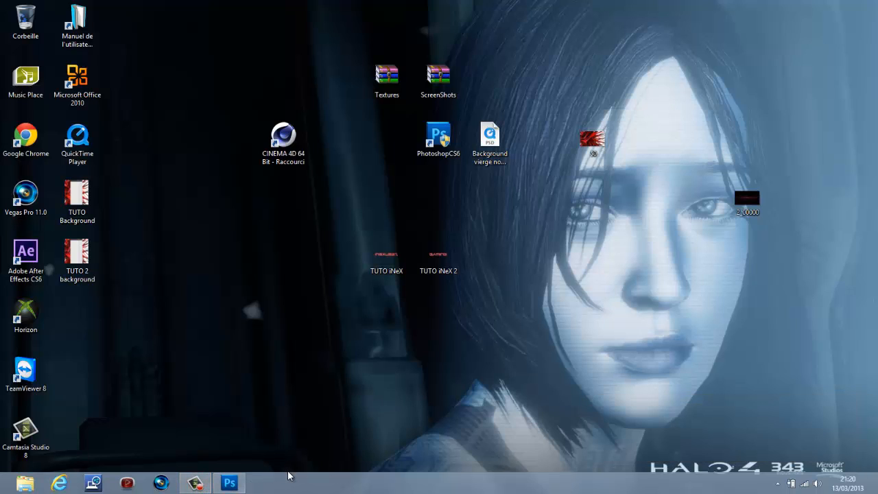